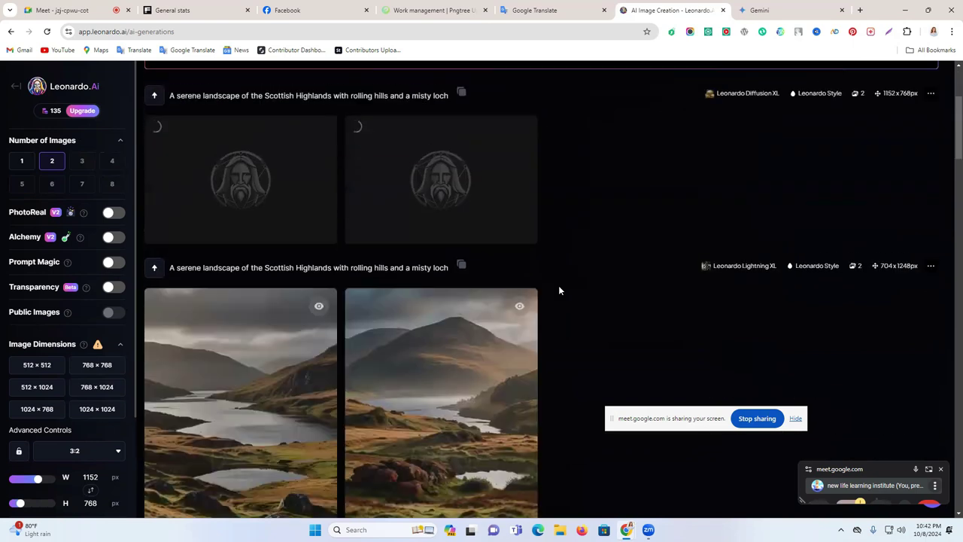
# Switch to Gemini and copy the time-of-day example prompt about a vibrant sunset over a sandy beach with silhouetted palm trees.
pyautogui.scroll(5, 558, 289)
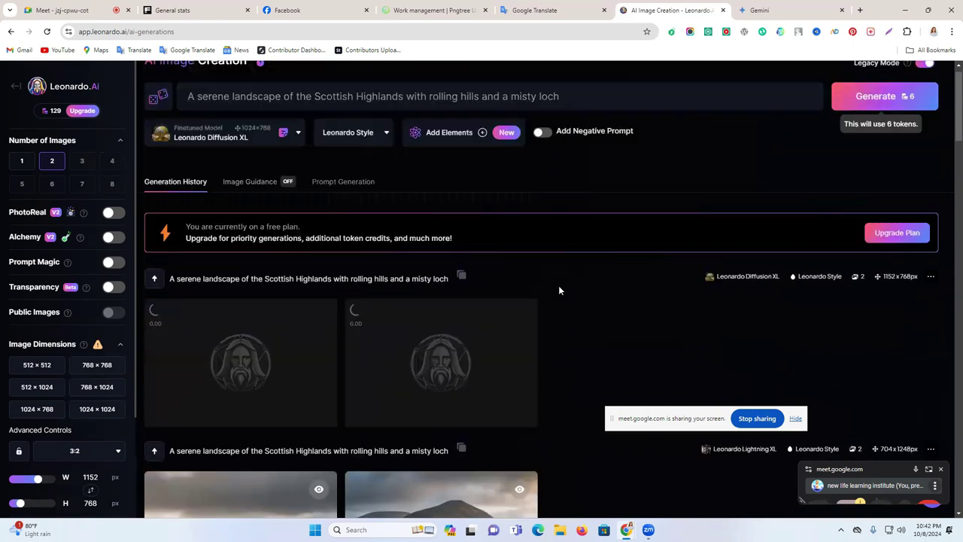
pyautogui.click(760, 11)
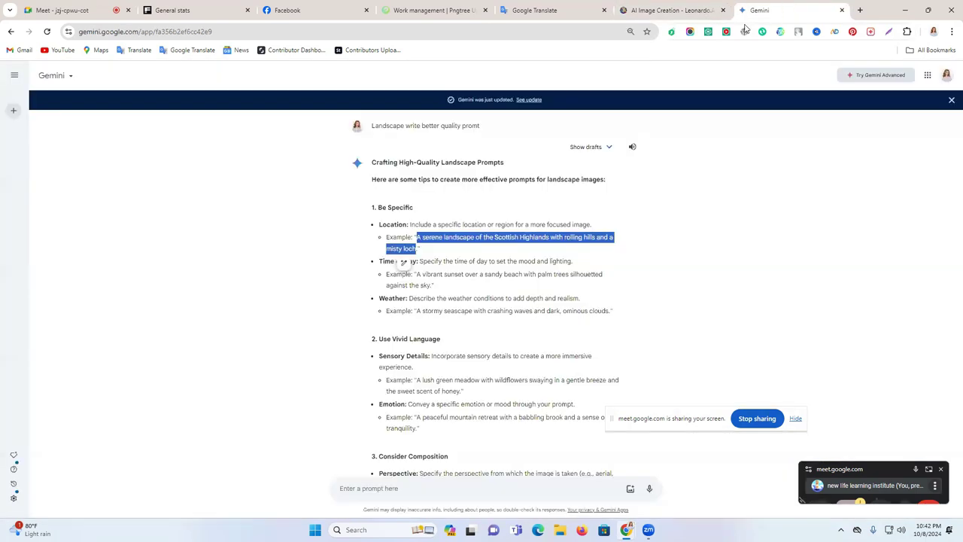
pyautogui.click(449, 260)
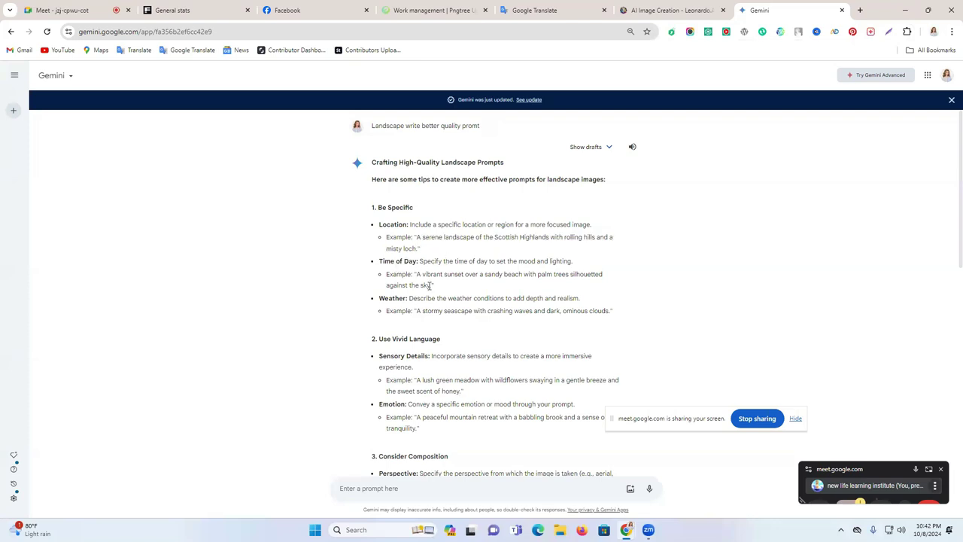
pyautogui.moveTo(417, 275); pyautogui.dragTo(431, 285)
pyautogui.hotkey('ctrl', 'c')
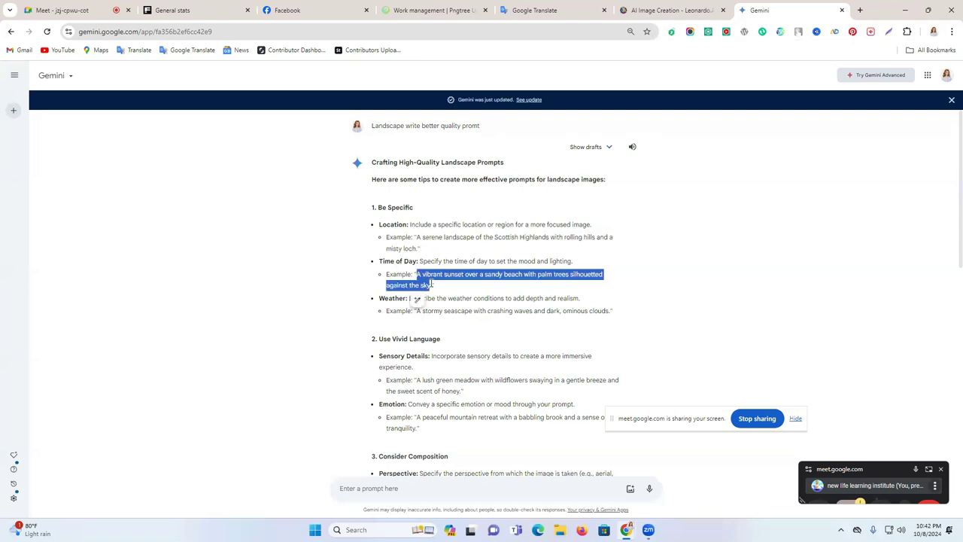
# Switch to Leonardo.Ai, replace the prompt with "A vibrant sunset over a sandy beach with palm trees silhouetted against the sky" and generate the images.
pyautogui.click(672, 6)
pyautogui.scroll(-2, 439, 275)
pyautogui.scroll(2, 348, 172)
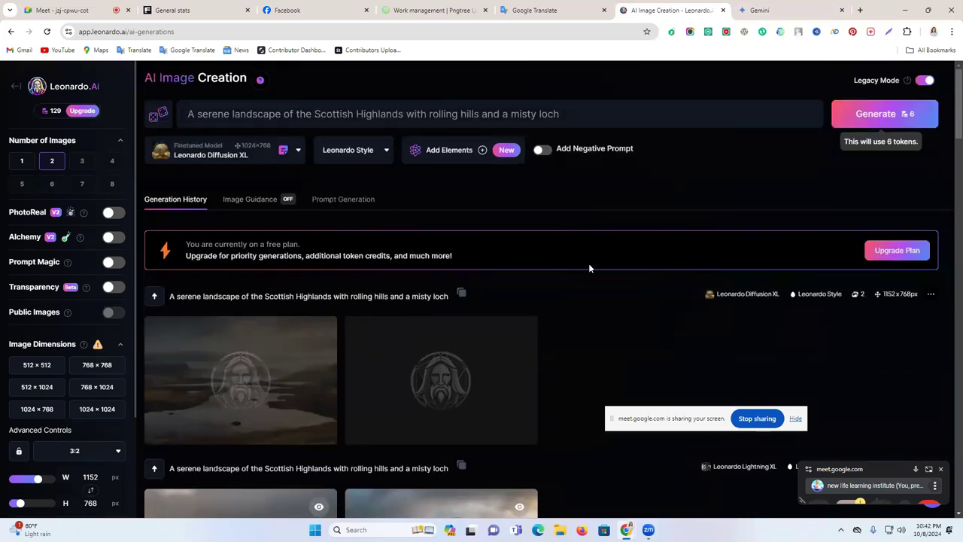
pyautogui.click(365, 114)
pyautogui.hotkey('ctrl', 'a')
pyautogui.hotkey('ctrl', 'v')
pyautogui.click(864, 114)
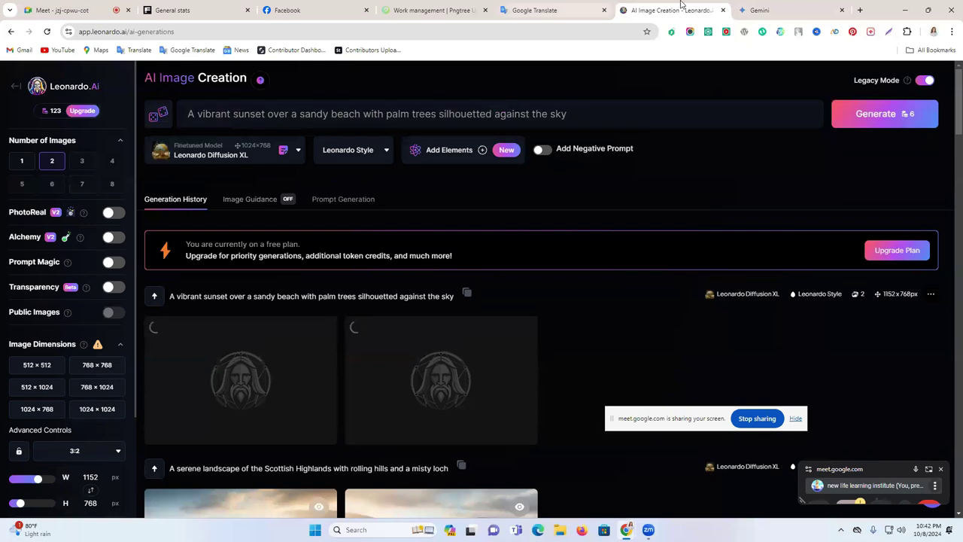
# Switch to Gemini and select the sensory-details example prompt about a lush green meadow with wildflowers and the sweet scent of honey.
pyautogui.click(760, 10)
pyautogui.scroll(-2, 419, 271)
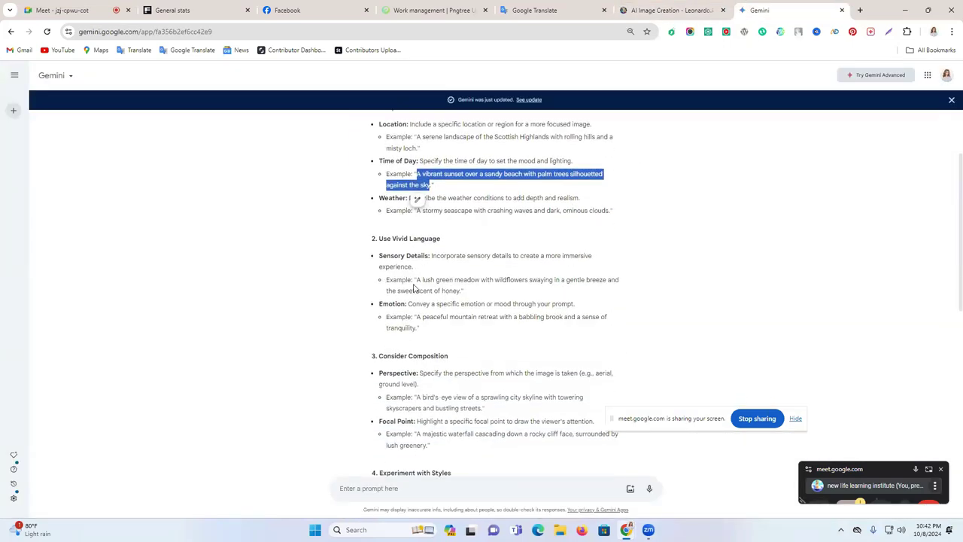
pyautogui.moveTo(417, 279); pyautogui.dragTo(462, 291)
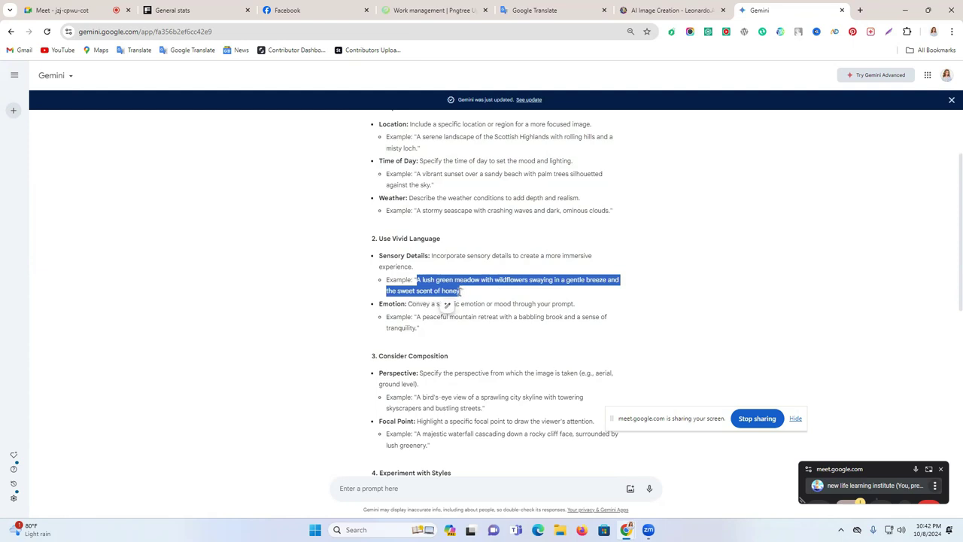
# Switch to Leonardo.Ai, download both images of the first beach sunset batch and generate another pair with the same prompt.
pyautogui.click(673, 10)
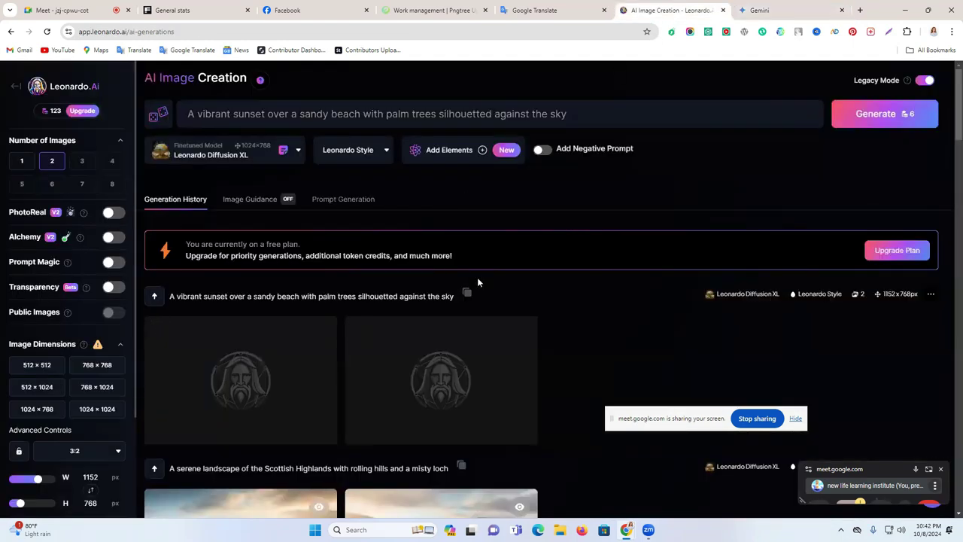
pyautogui.scroll(-1, 639, 329)
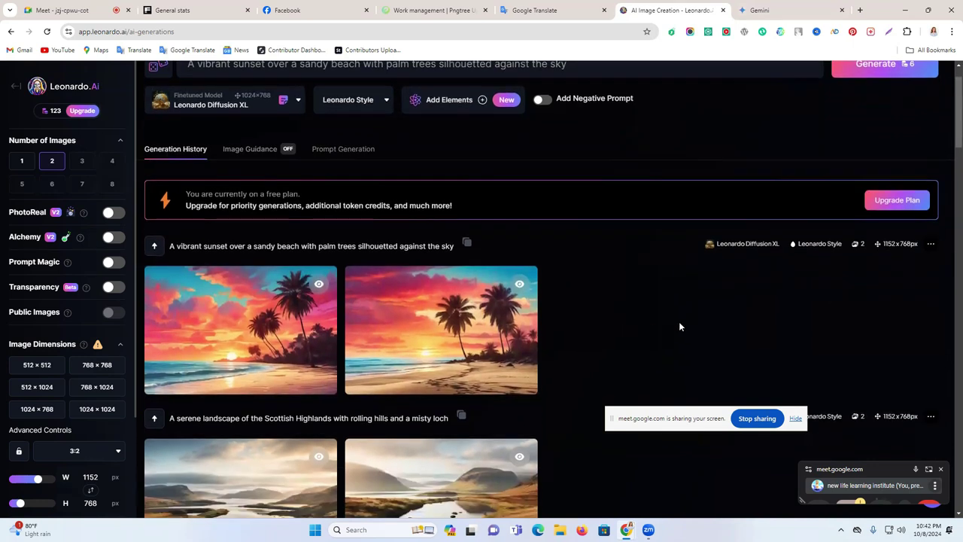
pyautogui.moveTo(190, 386)
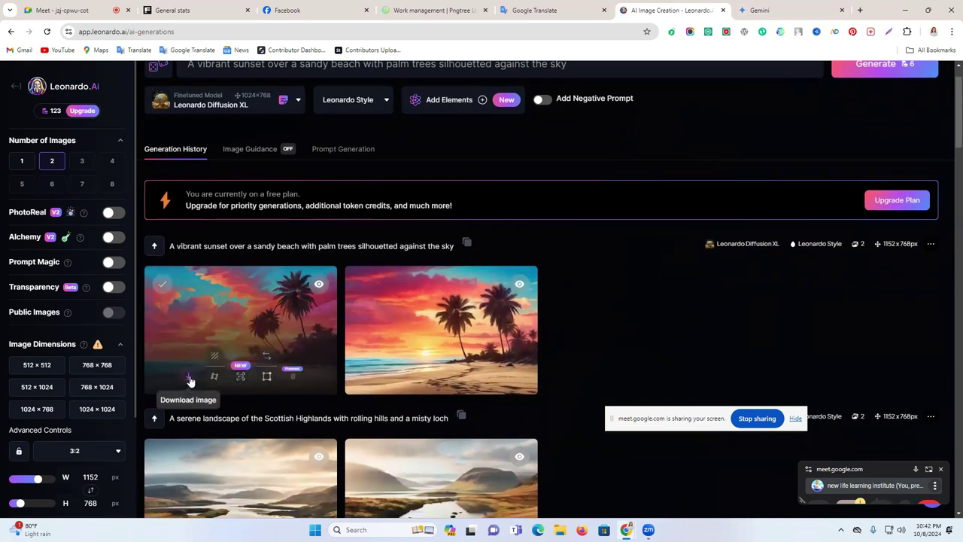
pyautogui.click(189, 382)
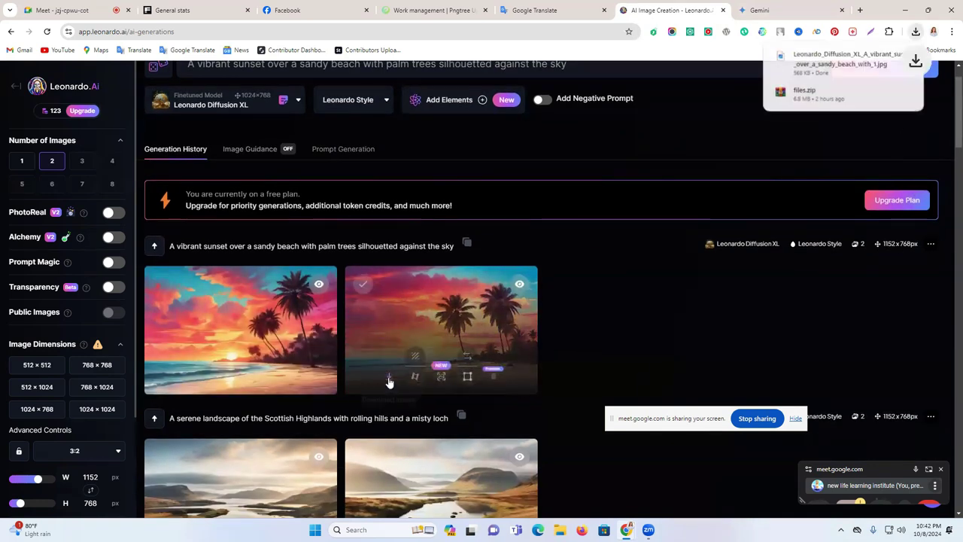
pyautogui.click(903, 72)
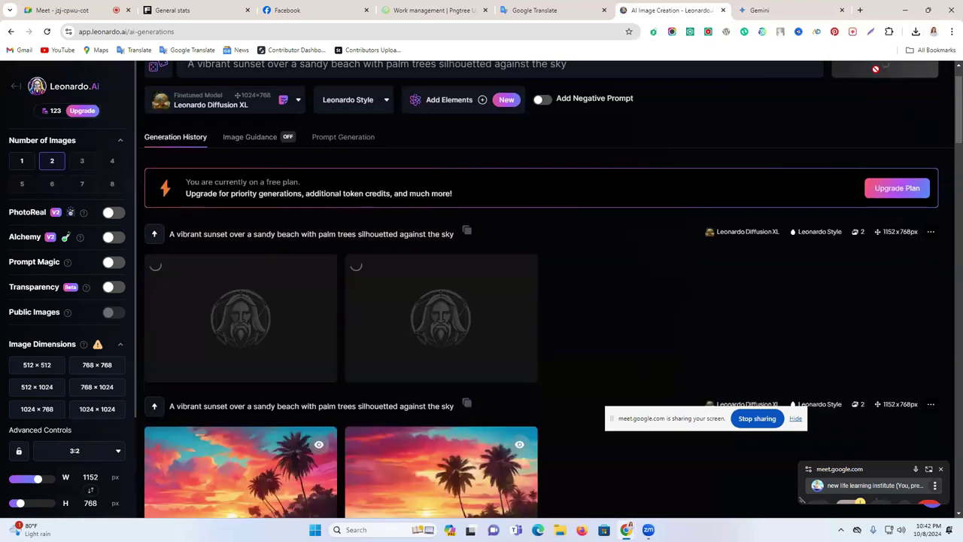
# Set the aspect ratio to 9:16 and generate two vertical beach sunset images.
pyautogui.click(96, 449)
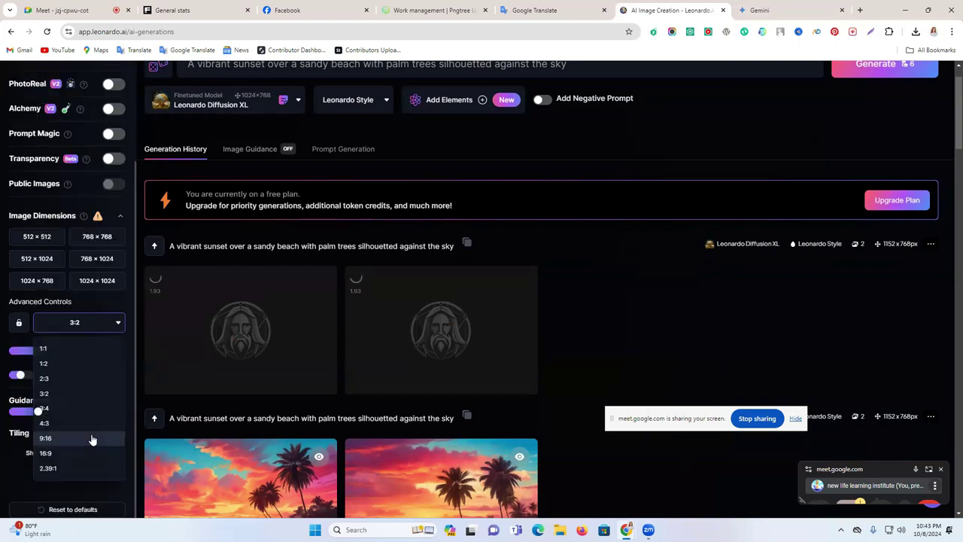
pyautogui.click(77, 453)
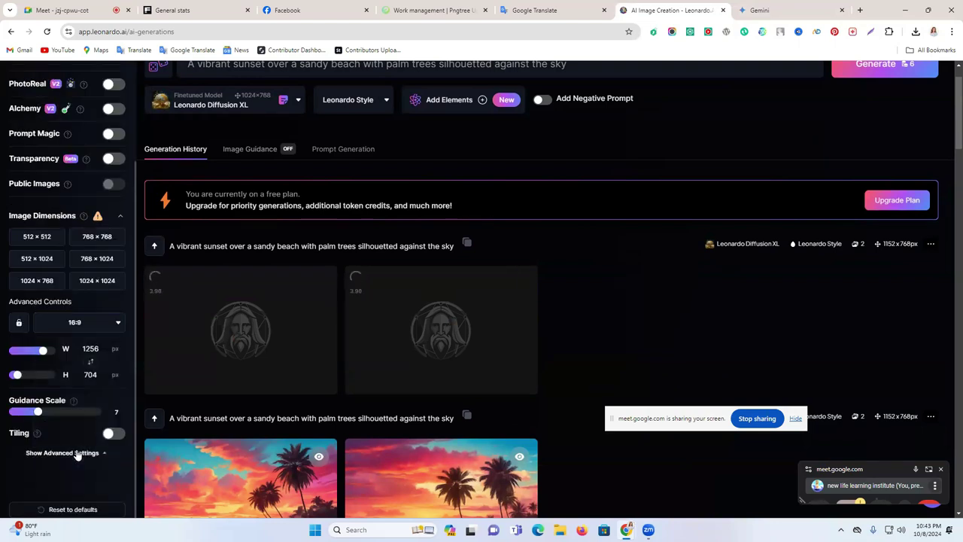
pyautogui.click(91, 331)
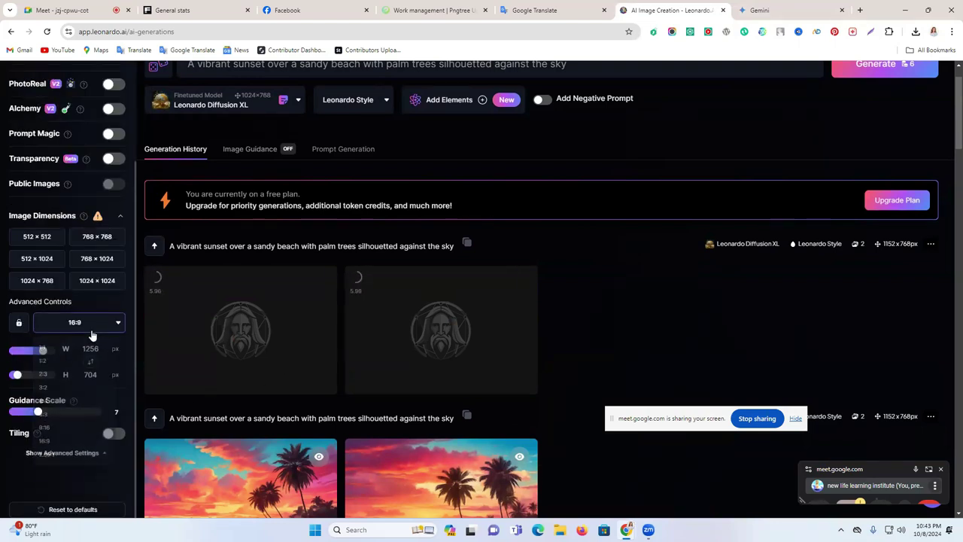
pyautogui.click(56, 440)
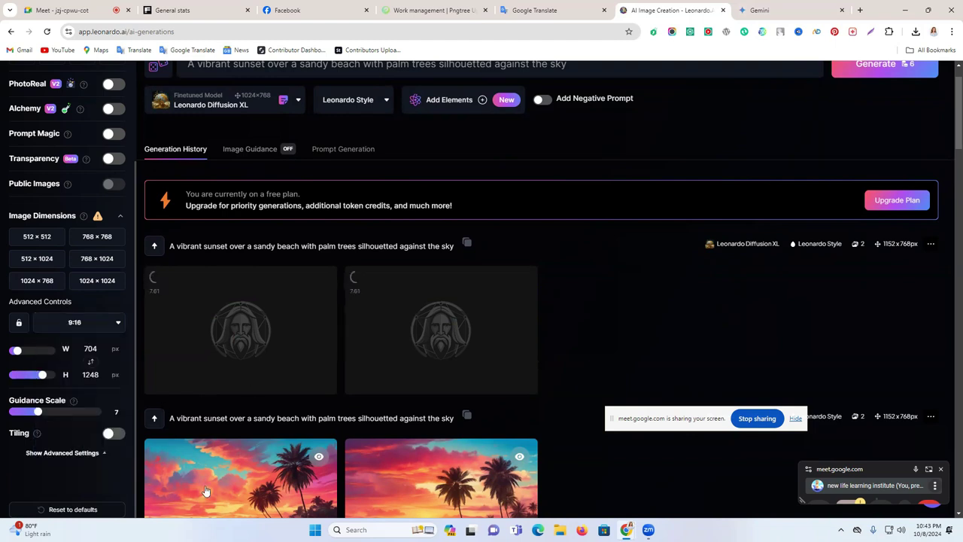
pyautogui.click(885, 67)
pyautogui.scroll(-3, 558, 283)
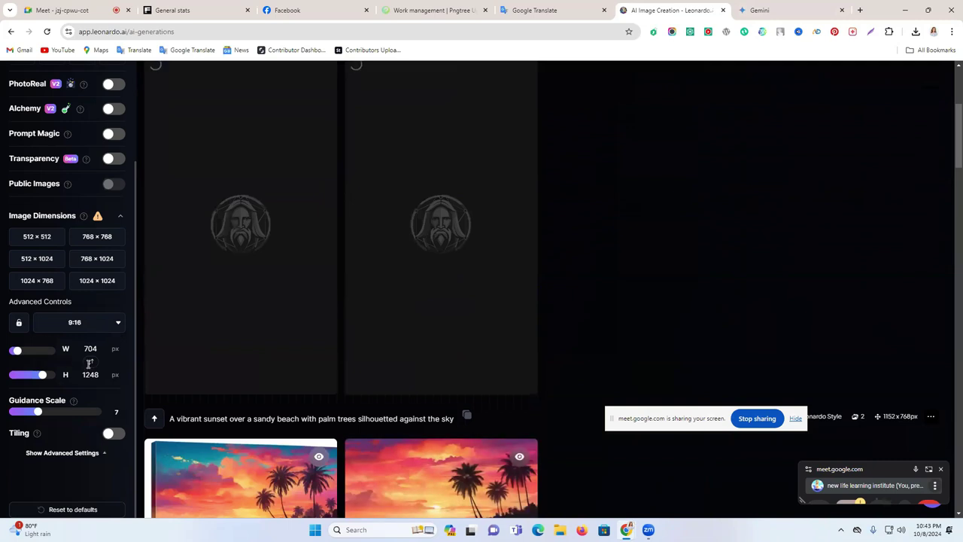
# Change the aspect ratio to 16:9 and generate two widescreen images with the same beach sunset prompt.
pyautogui.click(98, 325)
pyautogui.click(64, 456)
pyautogui.scroll(4, 741, 243)
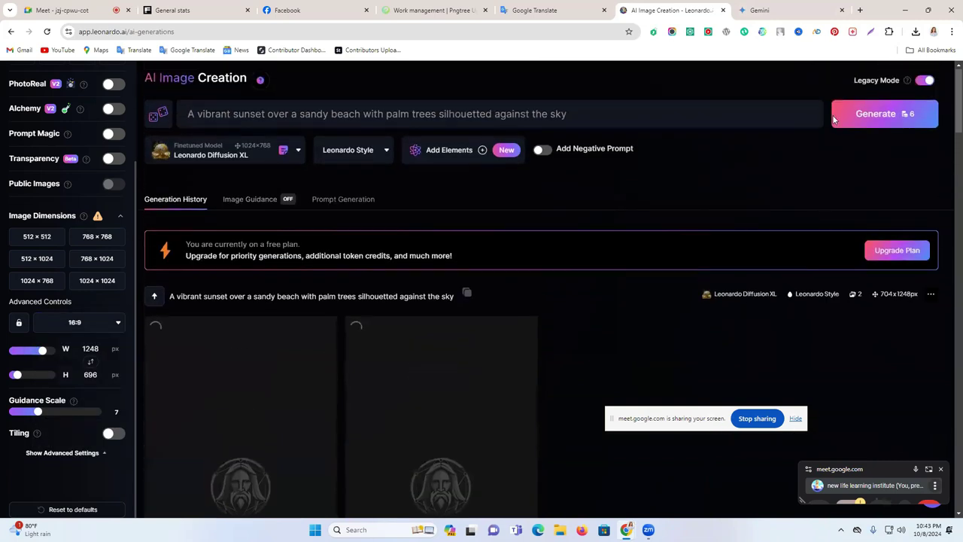
pyautogui.scroll(-1, 739, 199)
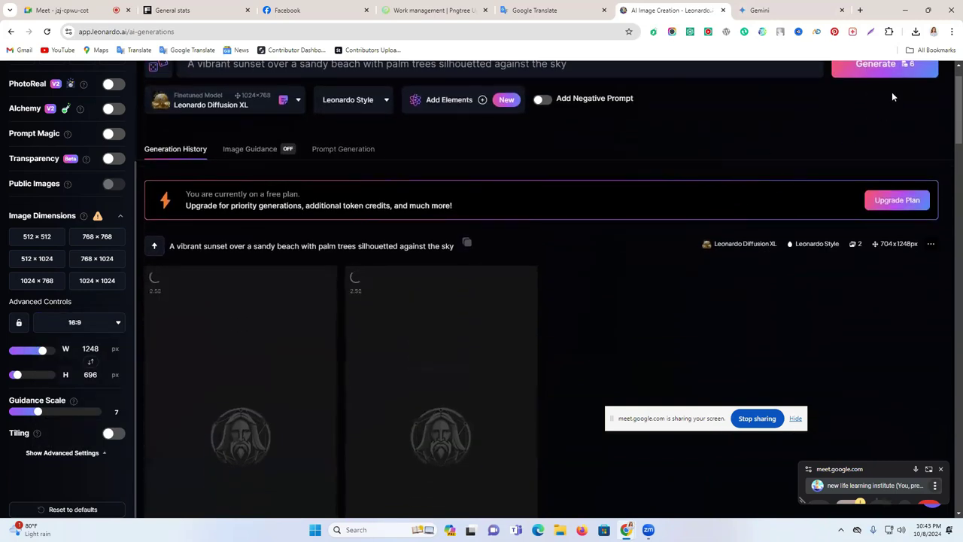
pyautogui.click(888, 66)
# Download the second image of the newest 1152 × 768 beach sunset batch.
pyautogui.scroll(-5, 716, 276)
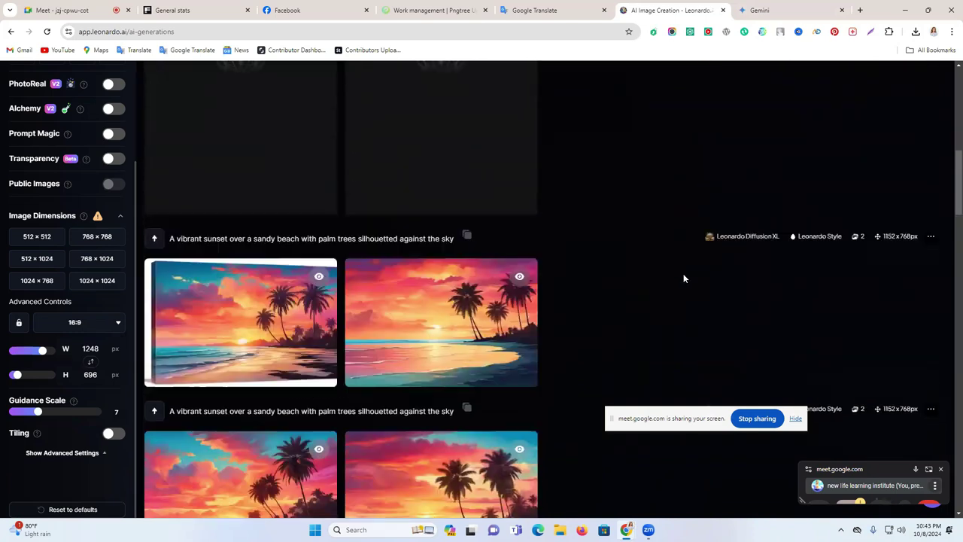
pyautogui.scroll(-1, 683, 278)
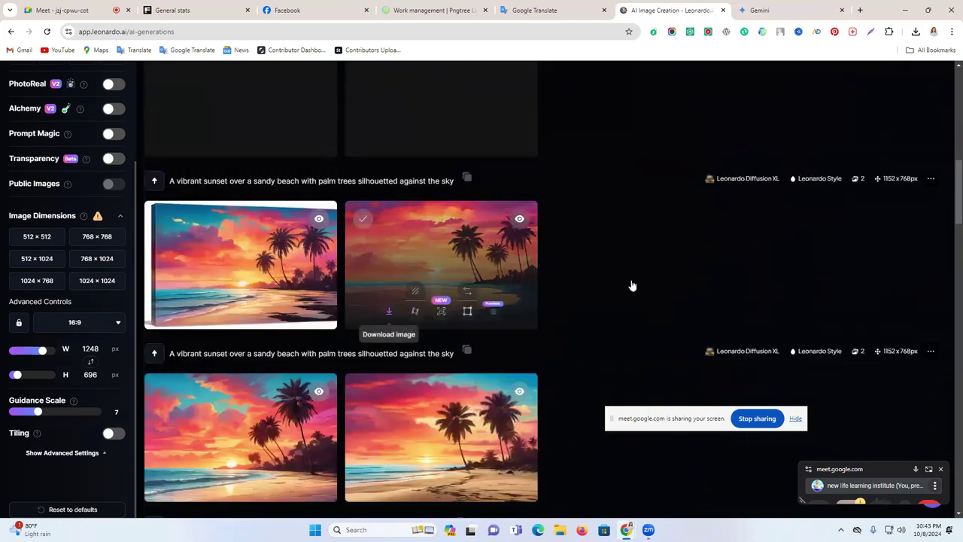
pyautogui.scroll(3, 632, 286)
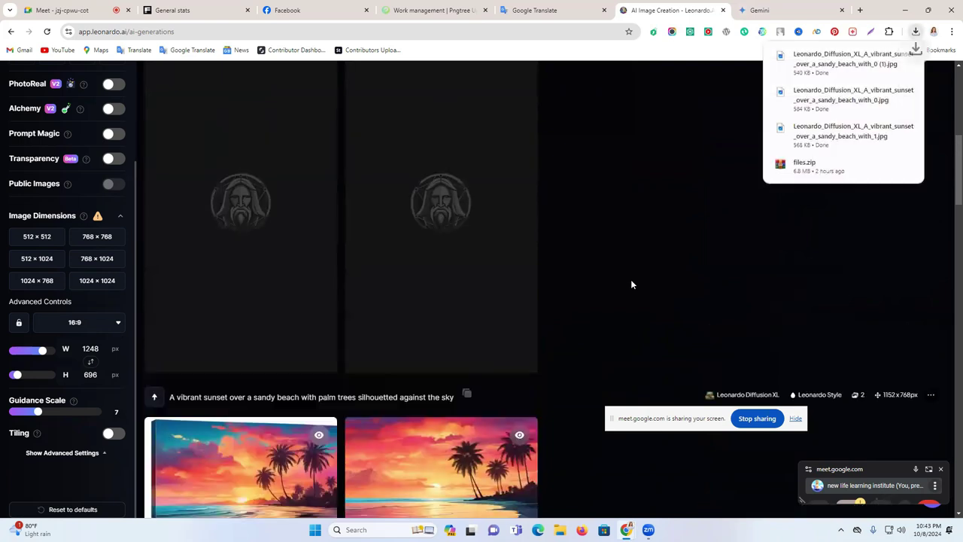
# Generate two more batches of 16:9 beach sunset images with the same prompt.
pyautogui.scroll(5, 621, 277)
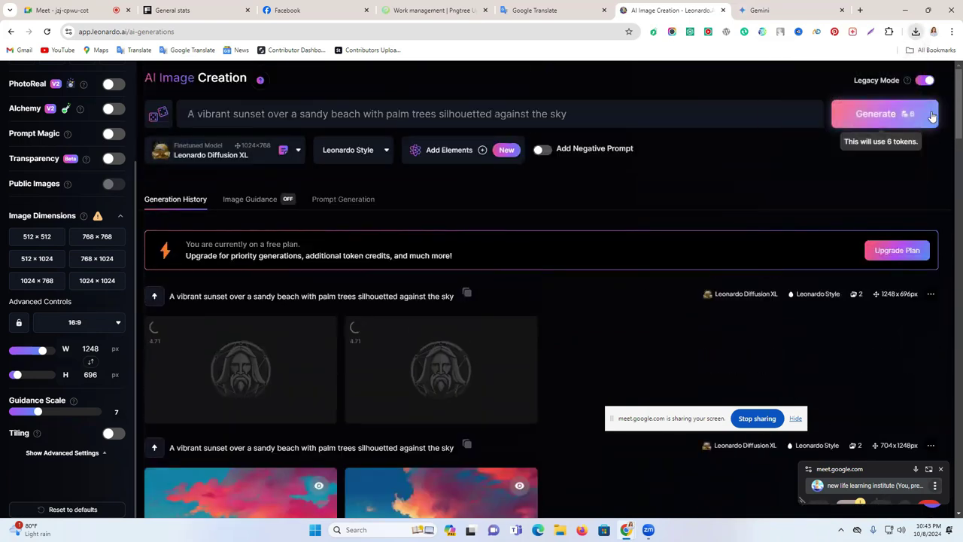
pyautogui.click(931, 114)
pyautogui.scroll(-2, 633, 225)
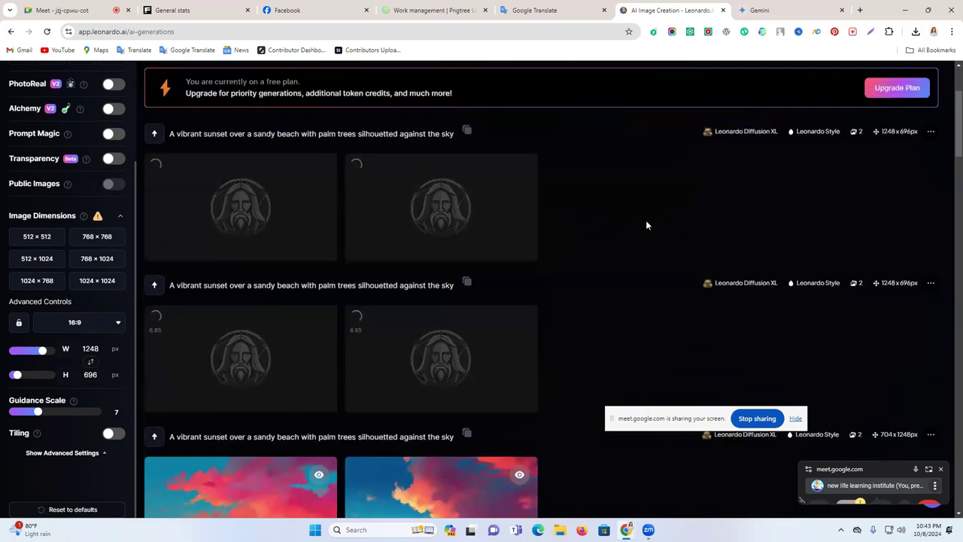
pyautogui.scroll(2, 645, 220)
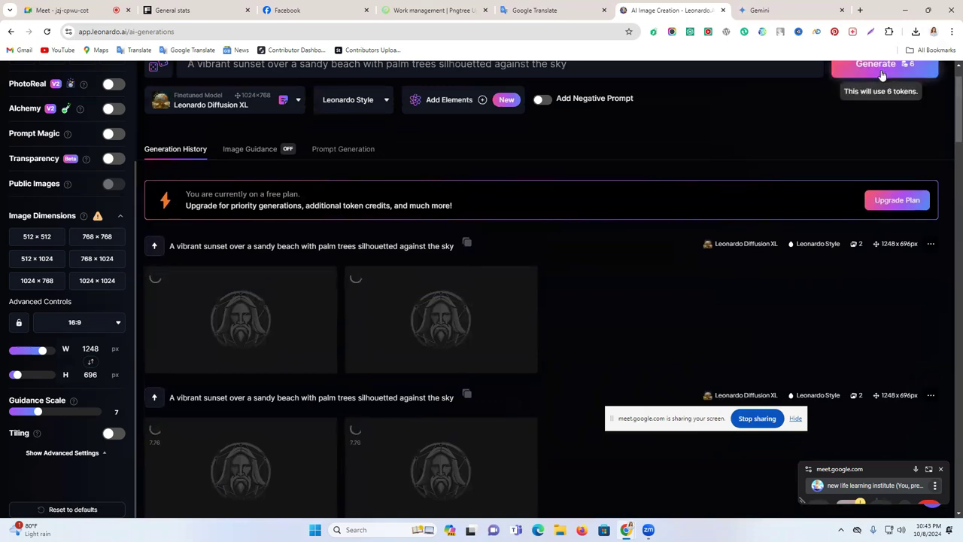
pyautogui.scroll(-3, 600, 237)
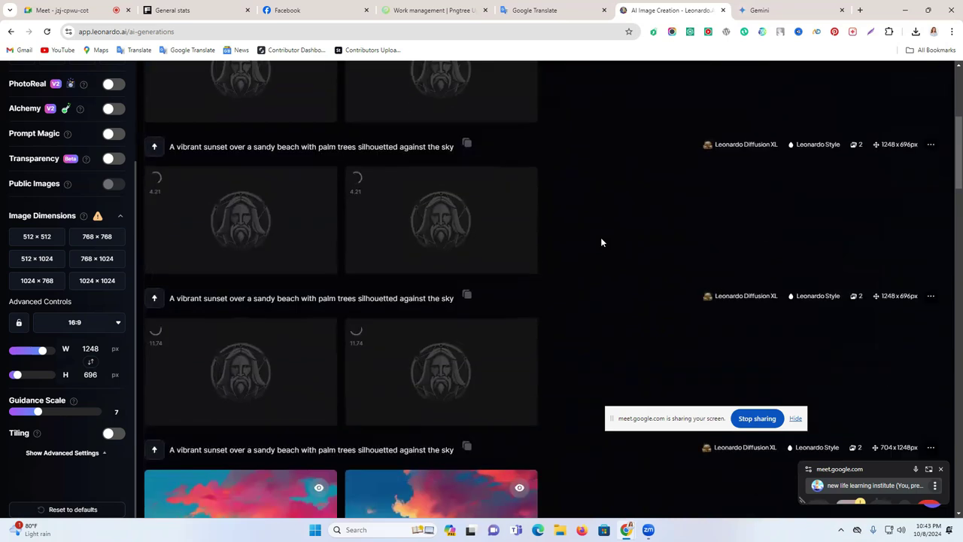
# Download the finished 1248 × 696 beach sunset images from the generation history.
pyautogui.scroll(-3, 600, 242)
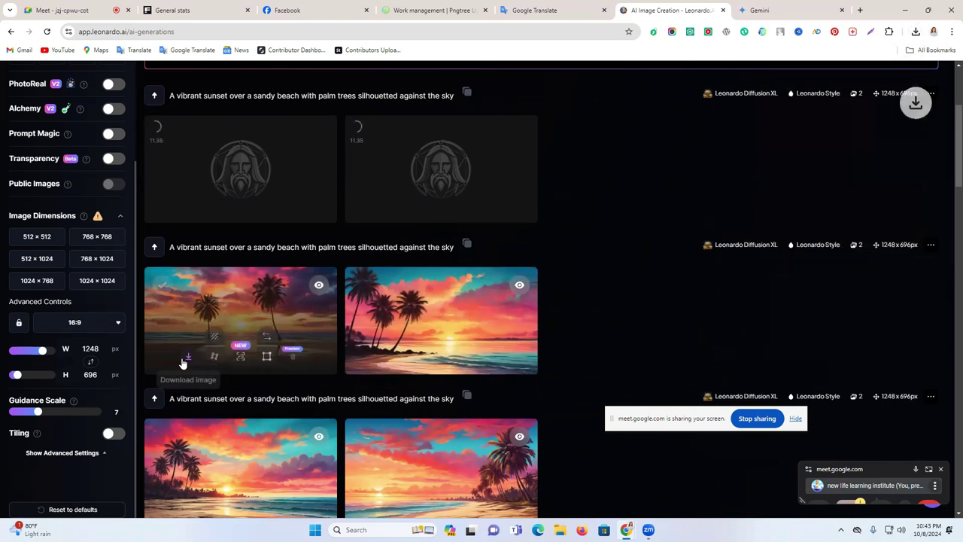
pyautogui.scroll(2, 182, 366)
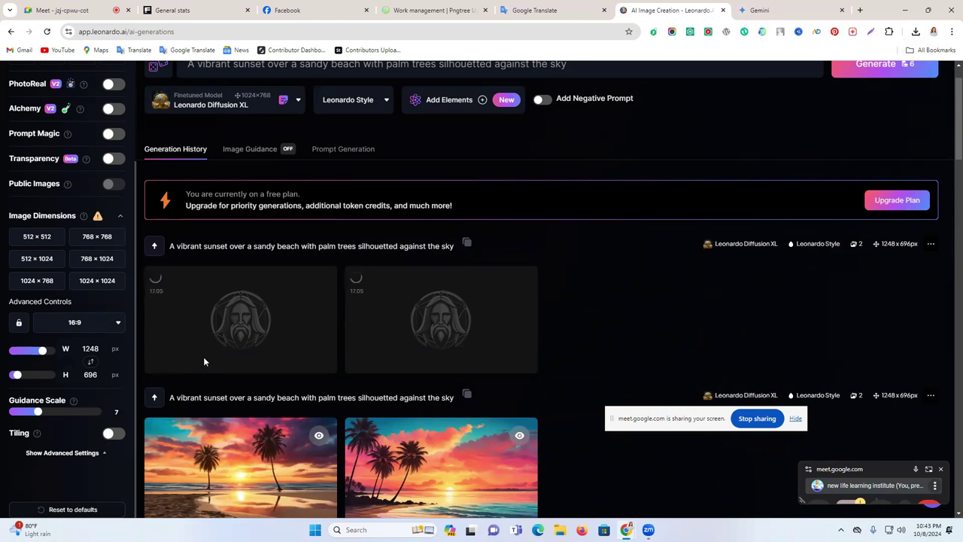
pyautogui.click(195, 358)
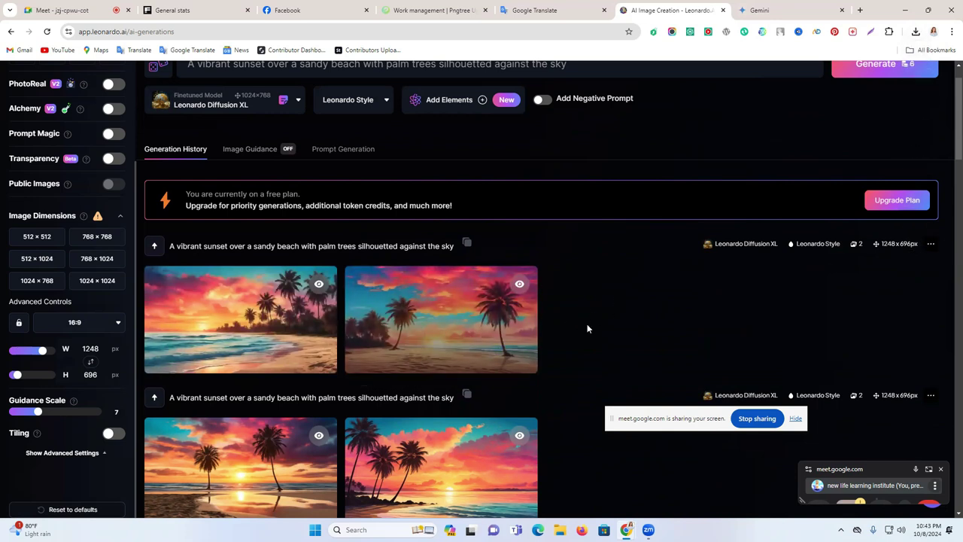
# Generate one further pair of beach sunset images at 16:9 with unchanged settings.
pyautogui.scroll(1, 598, 309)
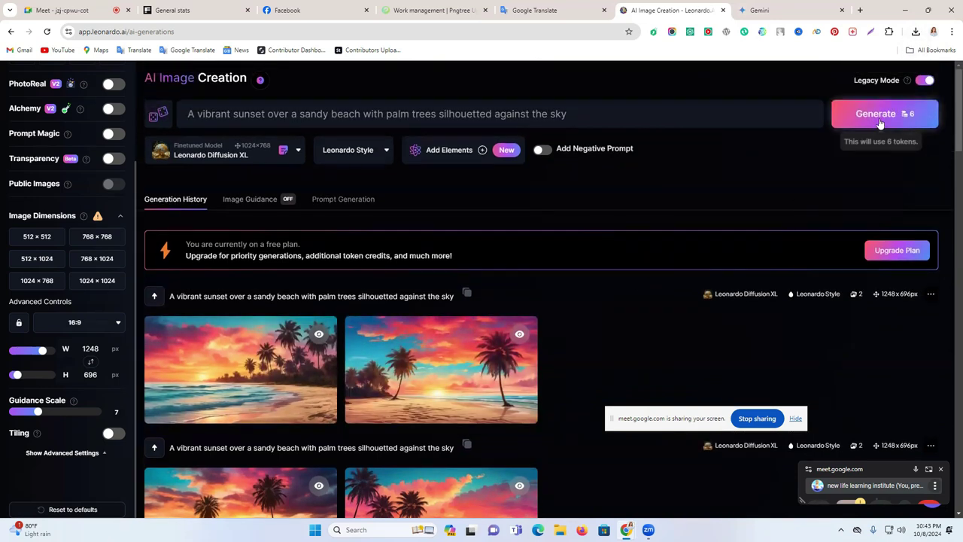
pyautogui.click(879, 123)
pyautogui.scroll(-3, 567, 293)
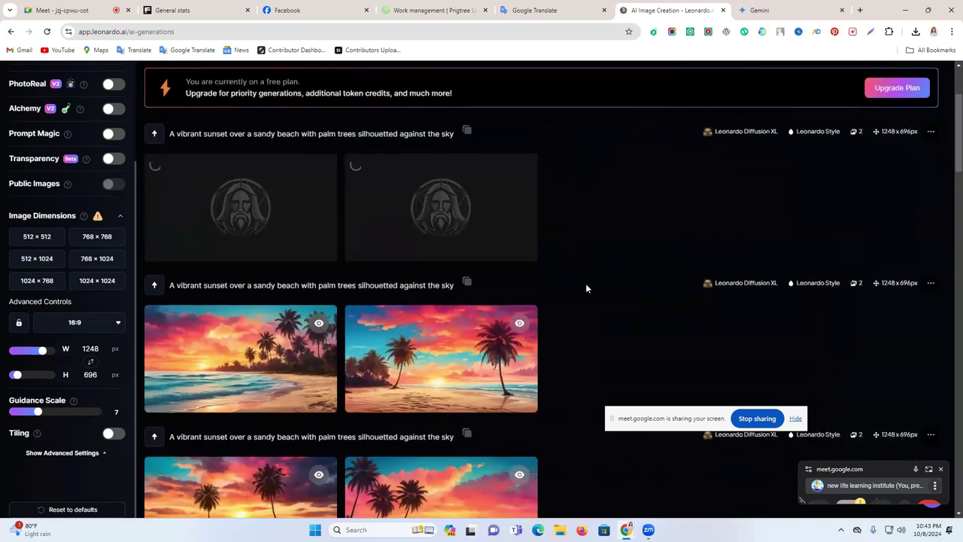
pyautogui.scroll(-3, 572, 281)
pyautogui.scroll(6, 570, 280)
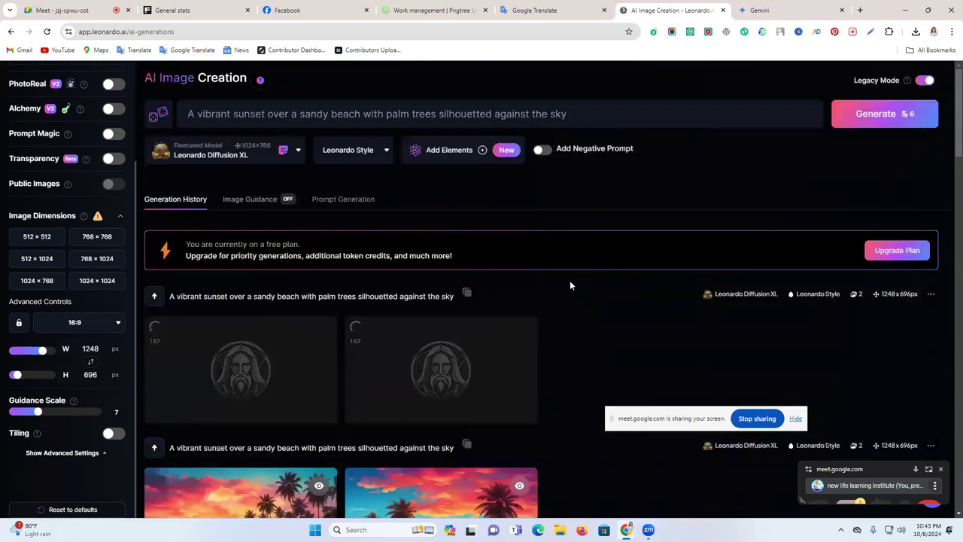
pyautogui.scroll(3, 128, 271)
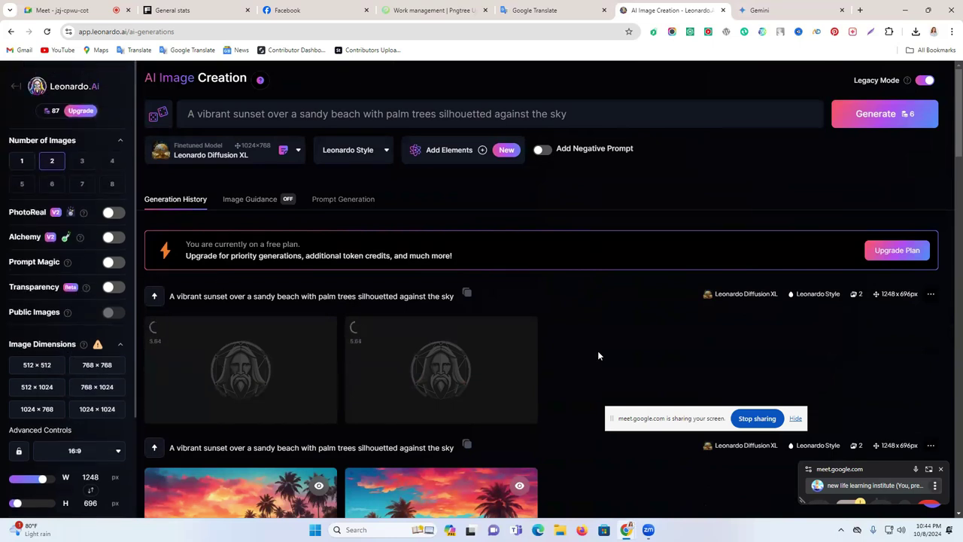
pyautogui.scroll(-1, 294, 307)
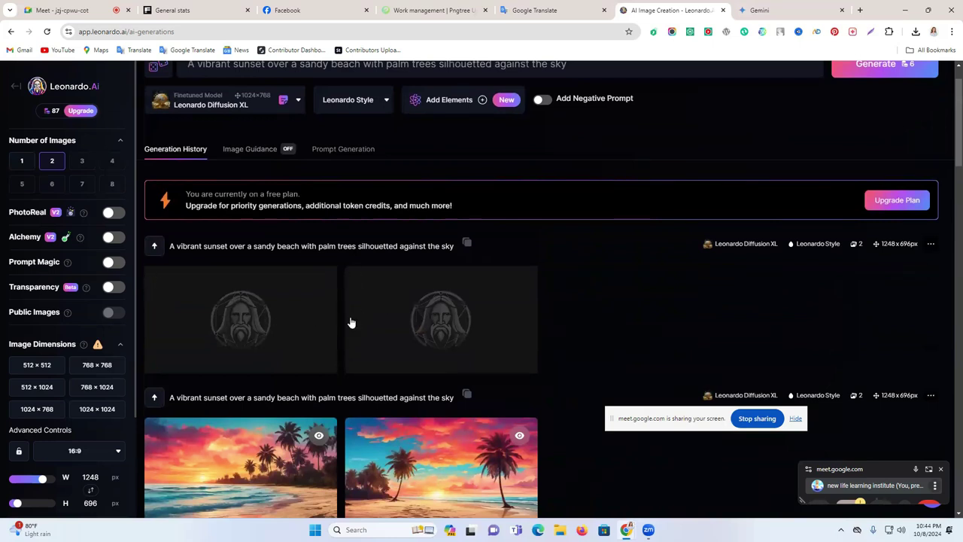
# Download both images of the newest 1248 × 696 beach sunset pair.
pyautogui.click(386, 356)
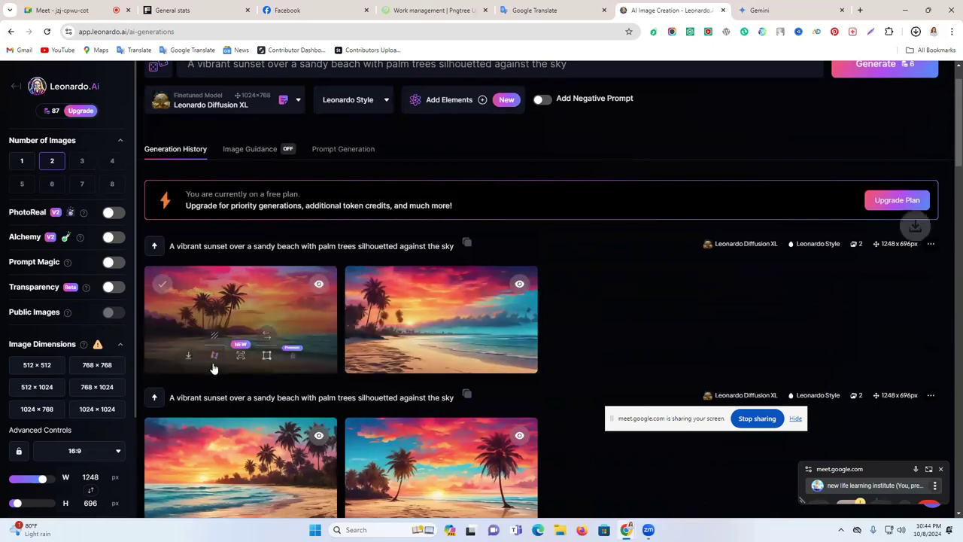
pyautogui.click(186, 356)
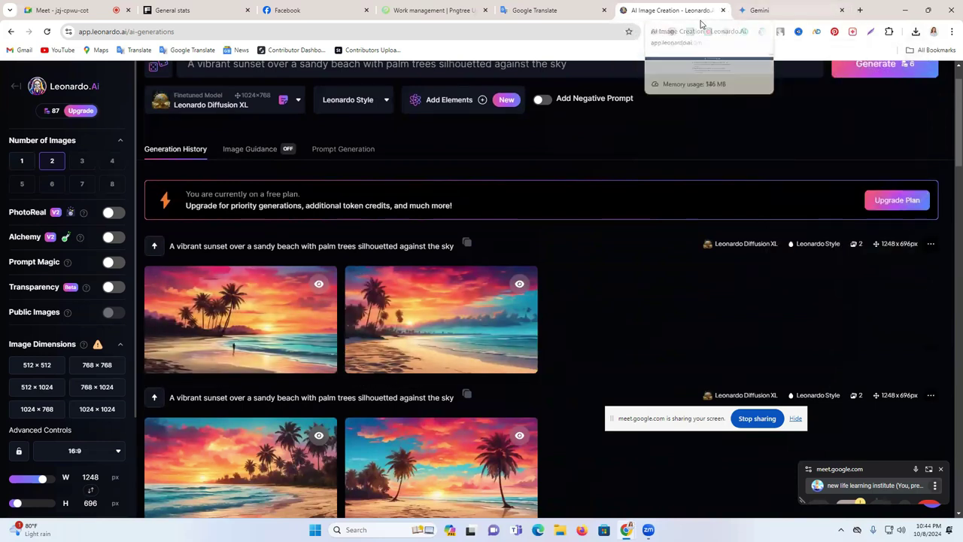
# Switch to the Pngtree Uploading System and check the ZIP file chooser for AI artwork uploads, leaving it without choosing a file.
pyautogui.click(442, 9)
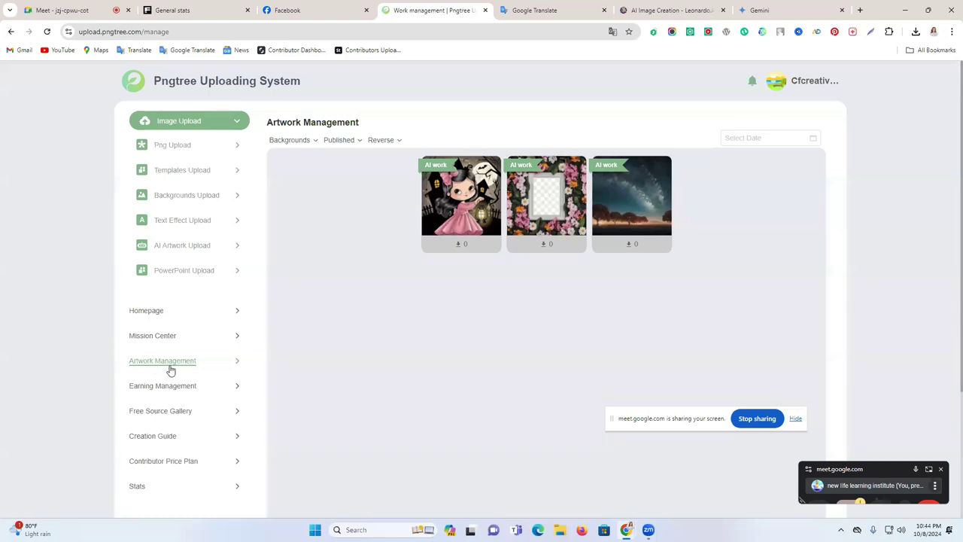
pyautogui.click(185, 252)
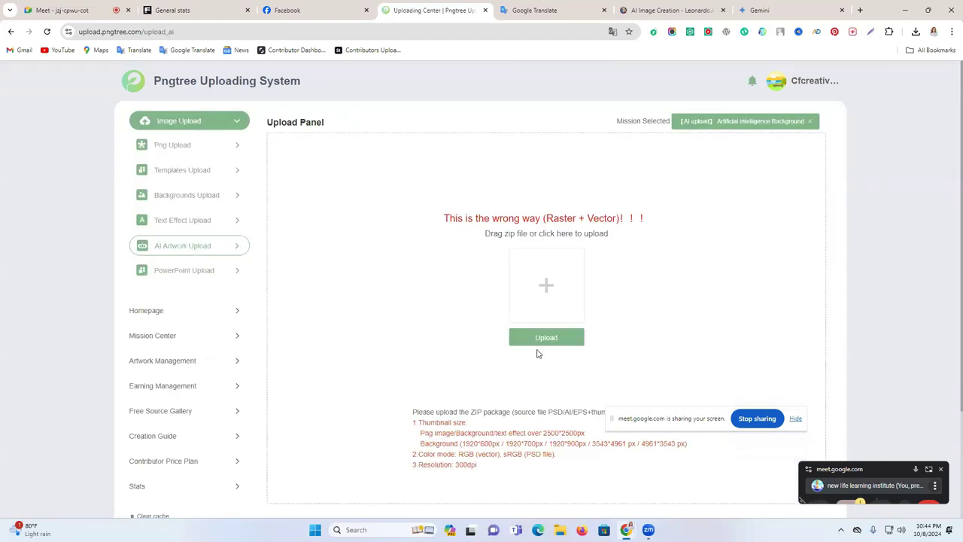
pyautogui.click(539, 343)
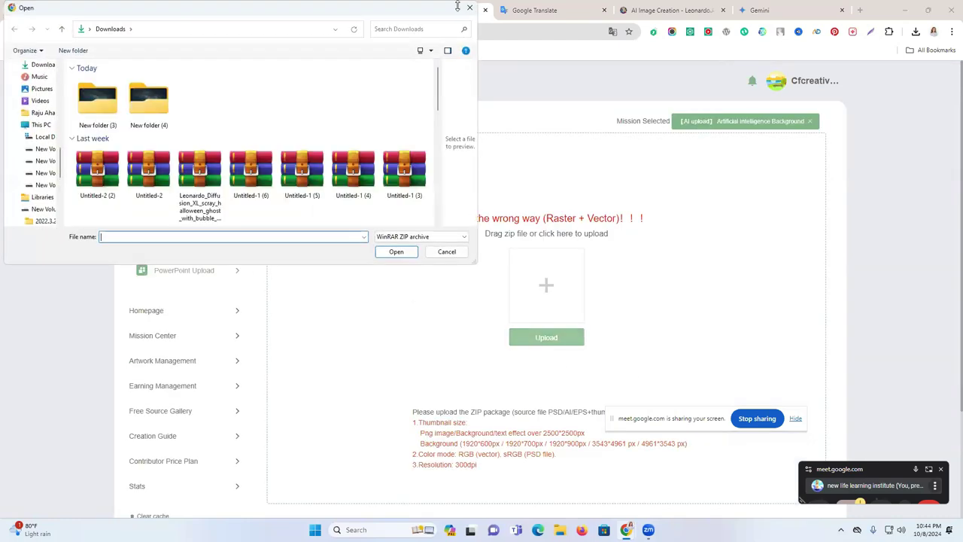
pyautogui.press('Escape')
# Take the Artificial Intelligence Background mission for the AI artwork upload.
pyautogui.click(214, 219)
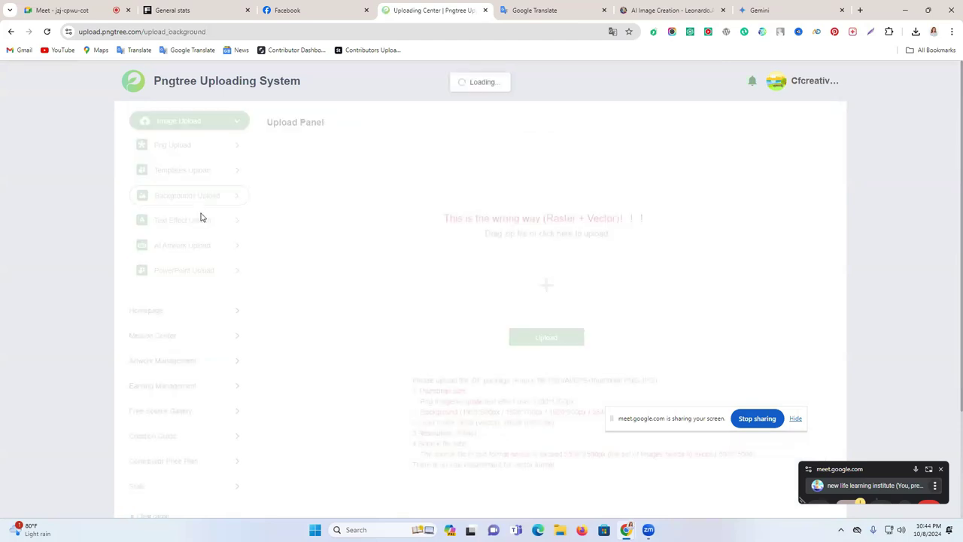
pyautogui.click(179, 248)
pyautogui.click(546, 340)
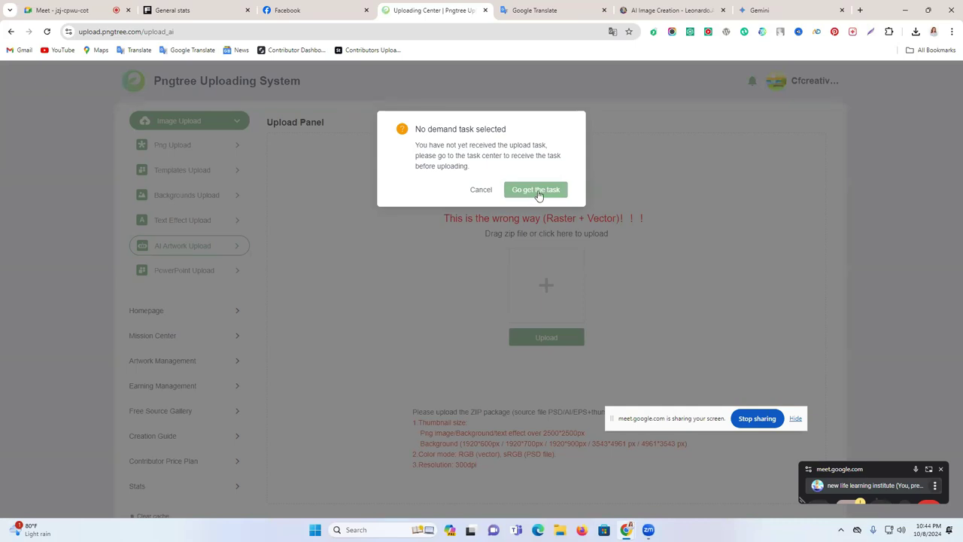
pyautogui.click(537, 191)
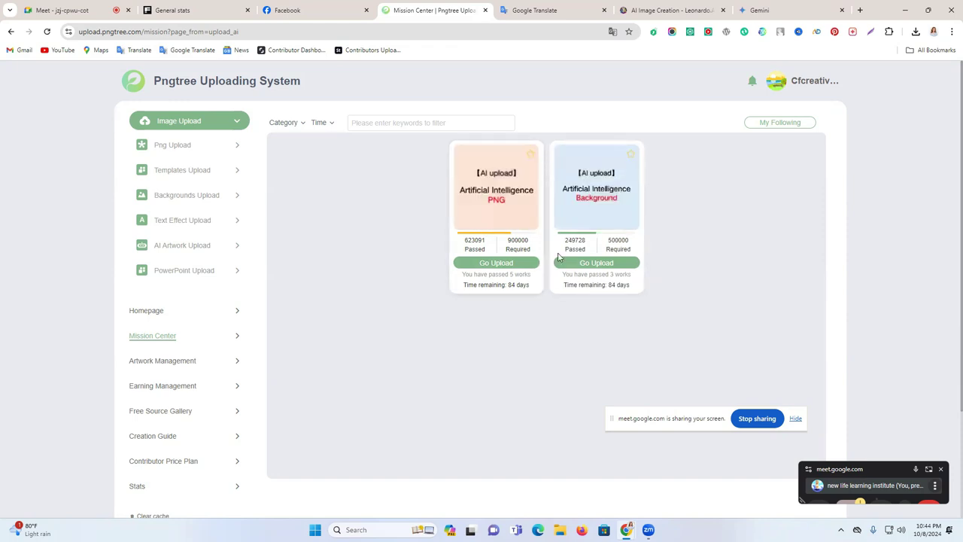
pyautogui.click(596, 263)
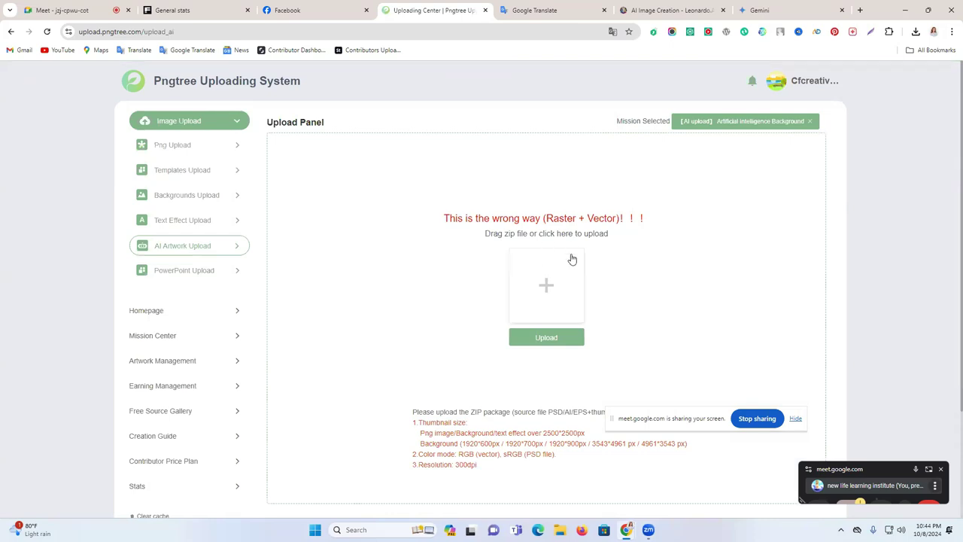
# Examine the upload requirements for thumbnail and background sizes, colour mode and resolution.
pyautogui.scroll(-2, 572, 259)
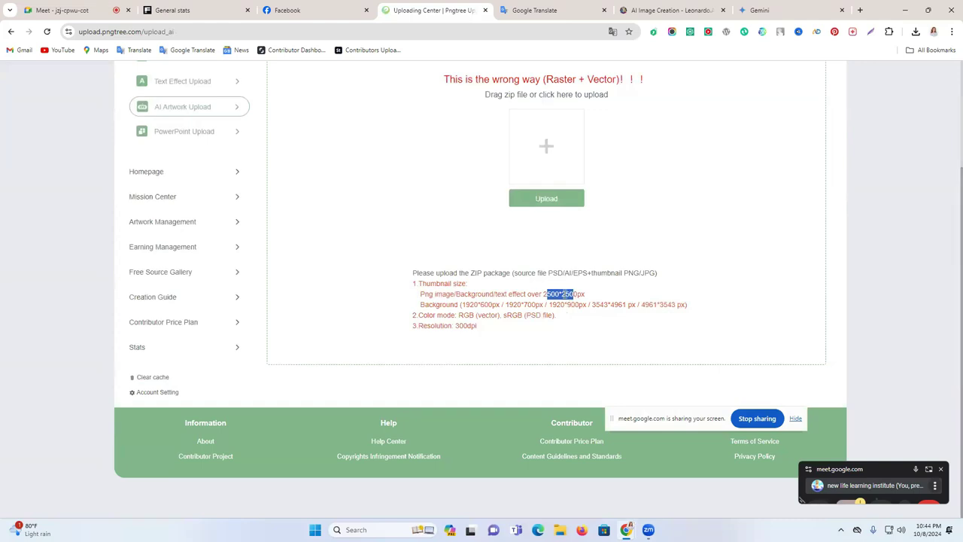
pyautogui.scroll(2, 569, 325)
pyautogui.scroll(-1, 569, 323)
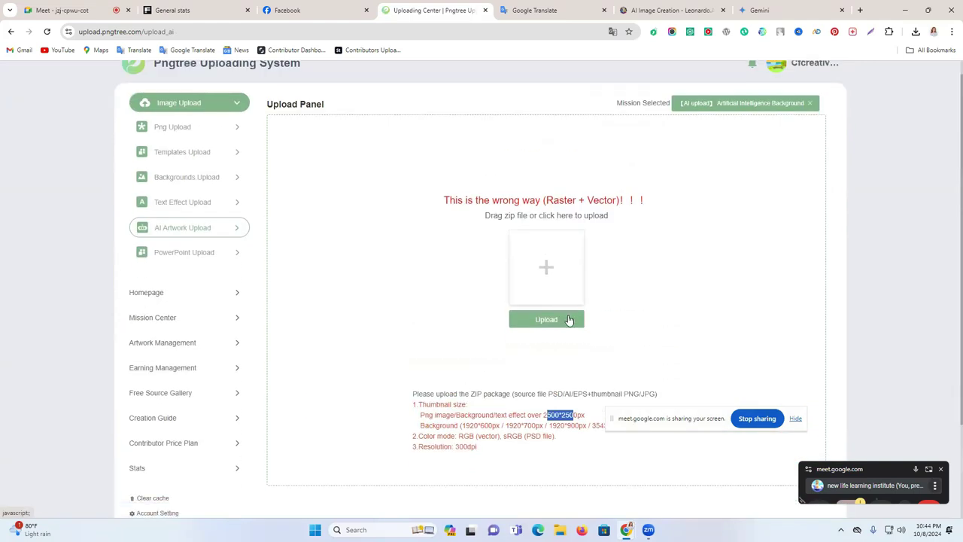
pyautogui.scroll(-1, 559, 407)
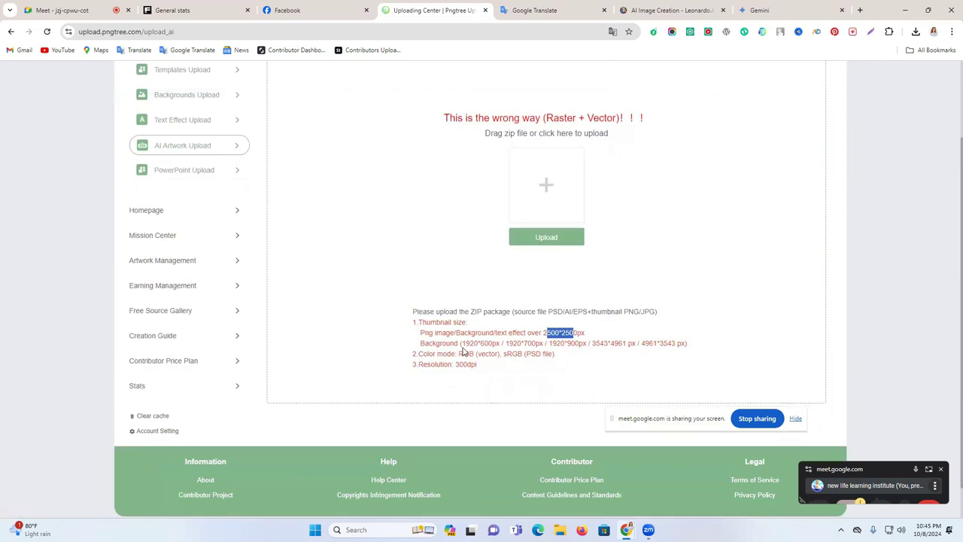
pyautogui.moveTo(425, 343); pyautogui.dragTo(678, 351)
pyautogui.click(592, 375)
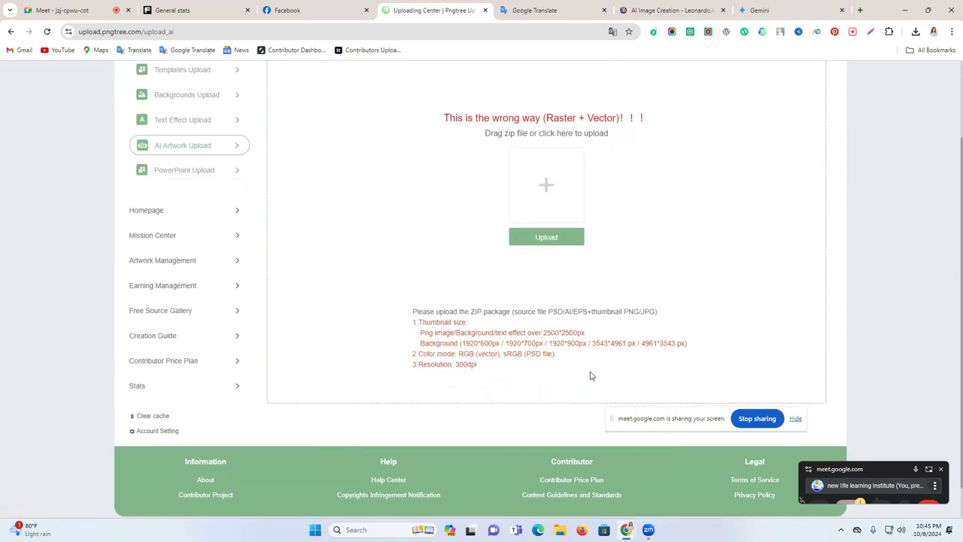
# Switch to File Explorer and delete New folder (3) and New folder (4) from Downloads.
pyautogui.click(897, 6)
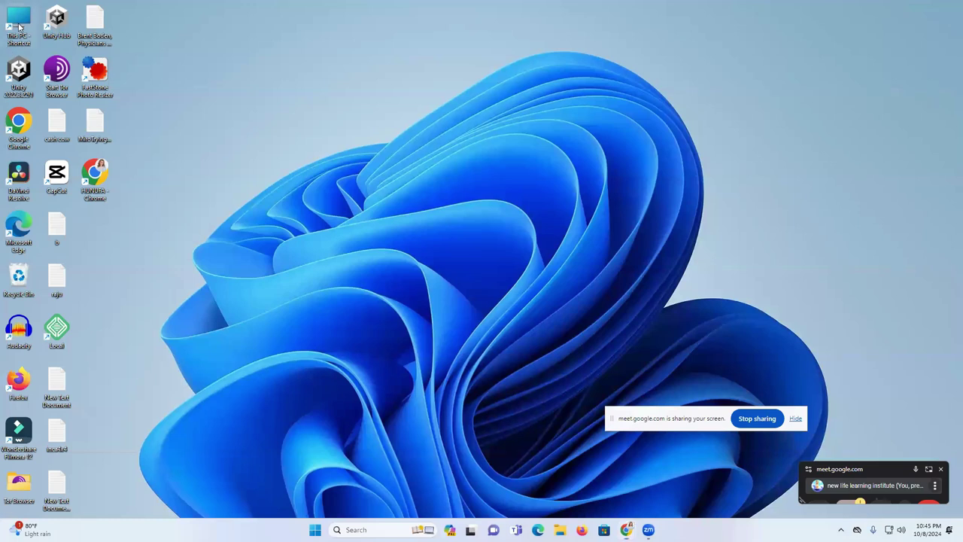
pyautogui.doubleClick(18, 23)
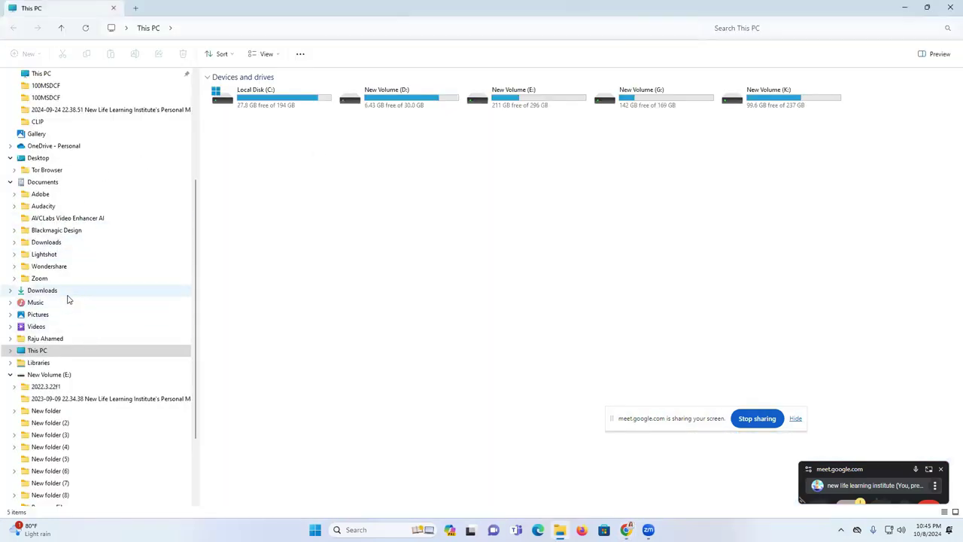
pyautogui.click(67, 295)
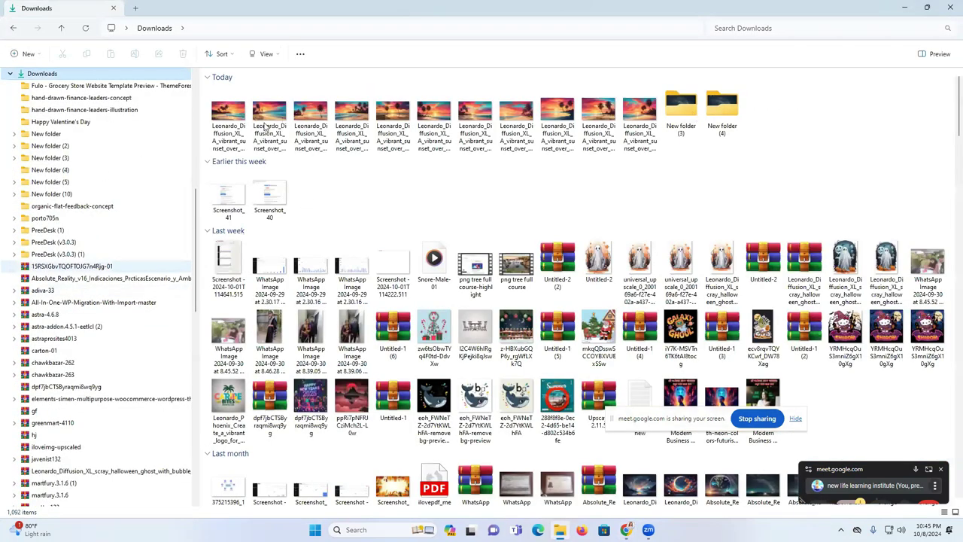
pyautogui.moveTo(780, 126); pyautogui.dragTo(666, 89)
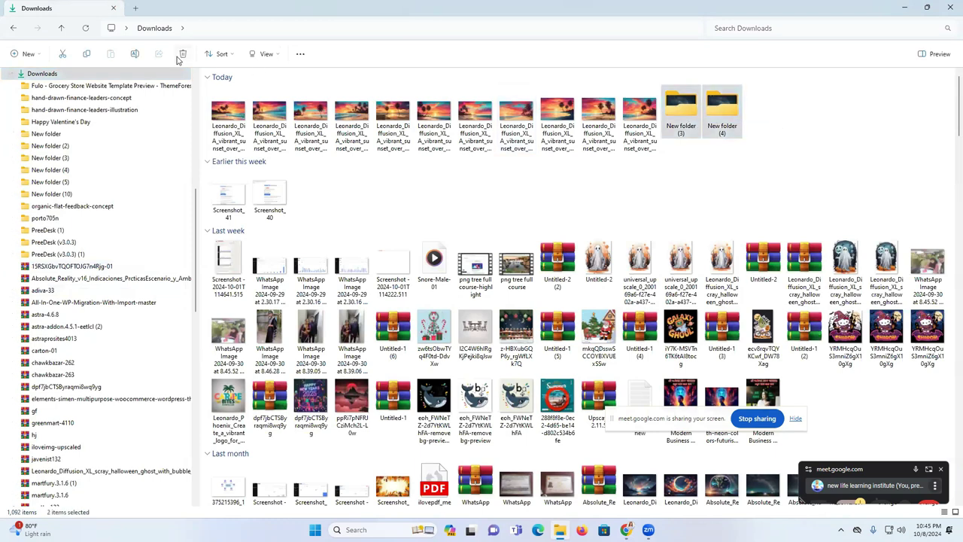
pyautogui.click(180, 54)
# Create a new folder in Downloads for the generated images.
pyautogui.rightClick(739, 116)
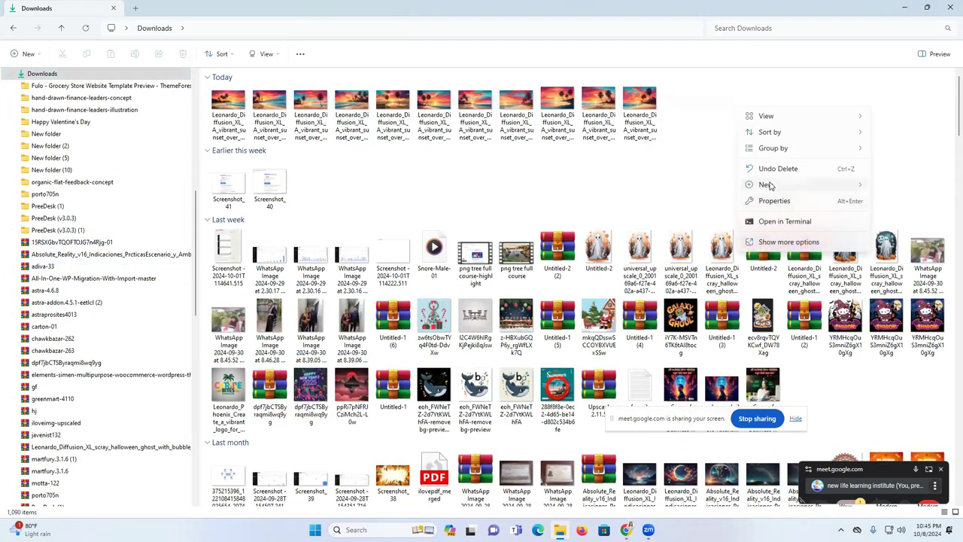
pyautogui.moveTo(769, 185)
pyautogui.click(899, 186)
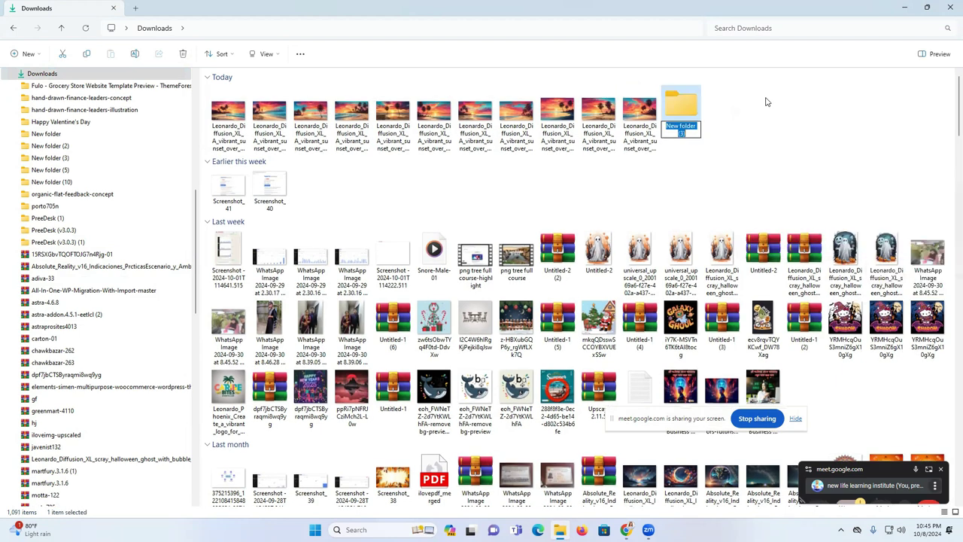
# Move all of today's downloaded beach sunset images into the new empty folder.
pyautogui.click(275, 124)
pyautogui.moveTo(275, 124); pyautogui.dragTo(626, 127)
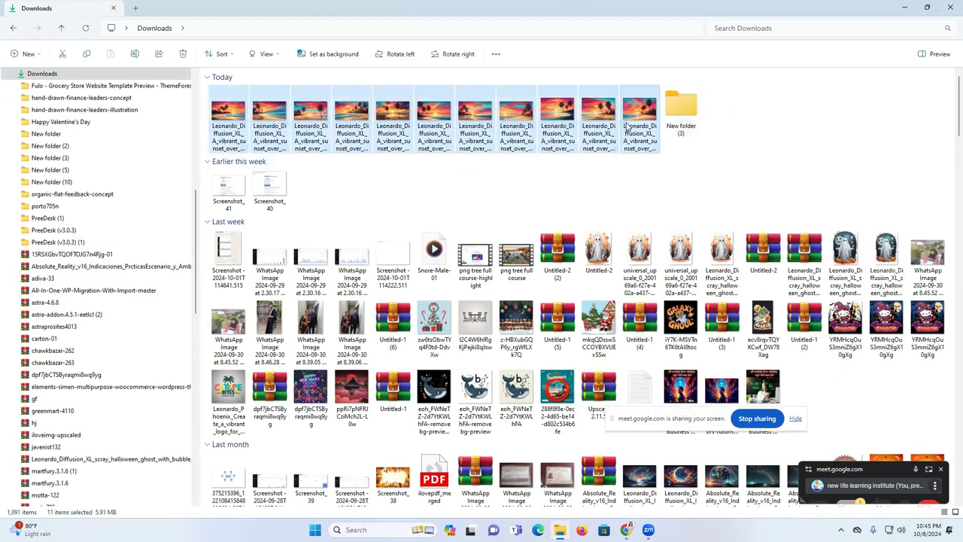
pyautogui.hotkey('ctrl', 'x')
pyautogui.doubleClick(680, 110)
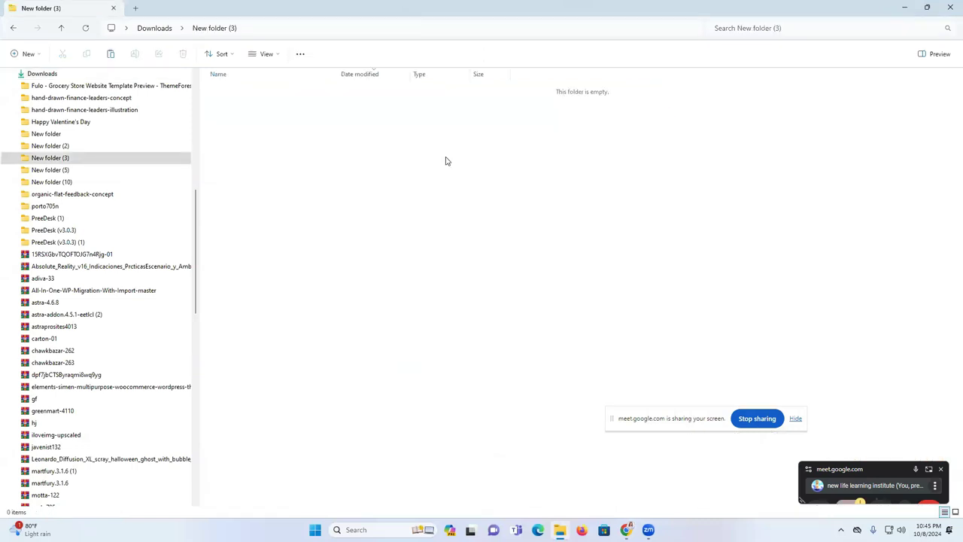
pyautogui.hotkey('ctrl', 'v')
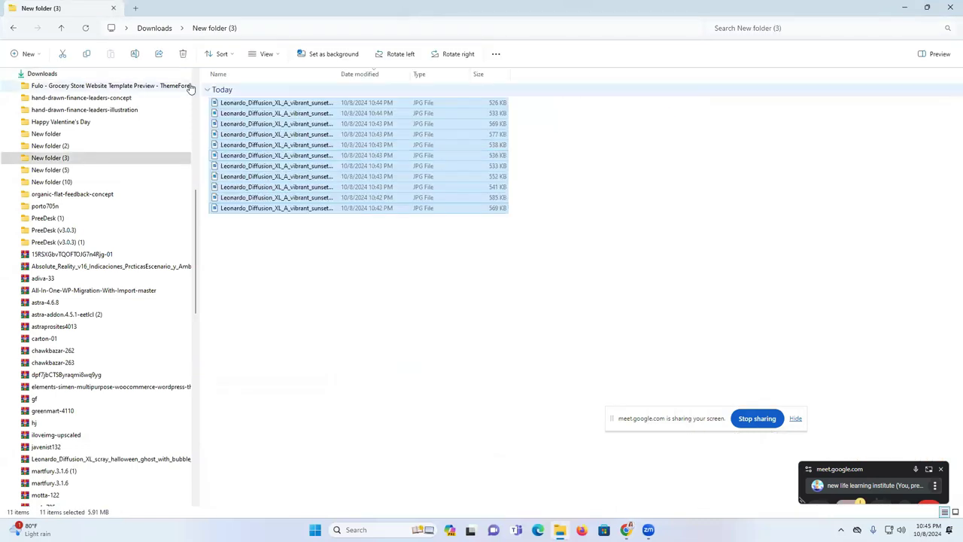
# Return to Downloads and create a second folder beside the one holding the sunset images, keeping its default name.
pyautogui.click(63, 29)
pyautogui.click(223, 128)
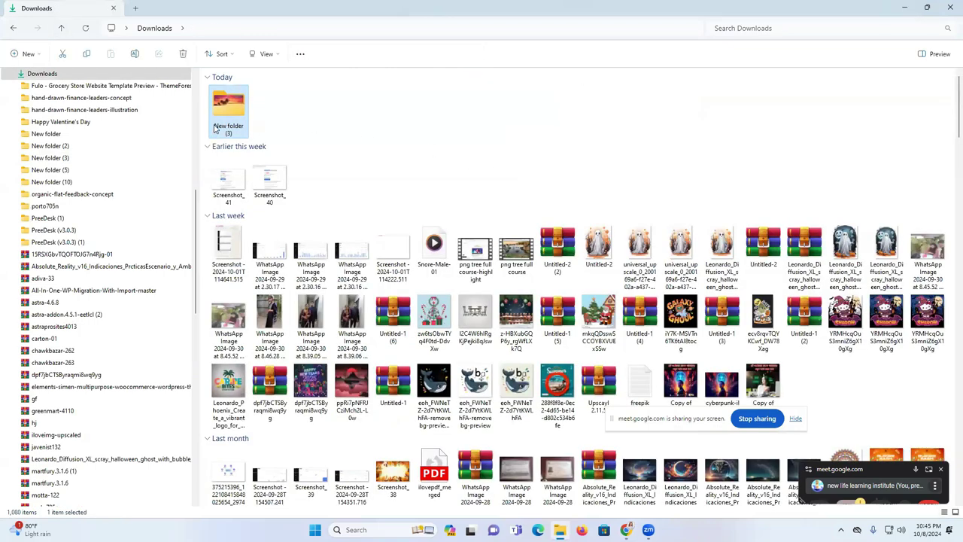
pyautogui.rightClick(309, 102)
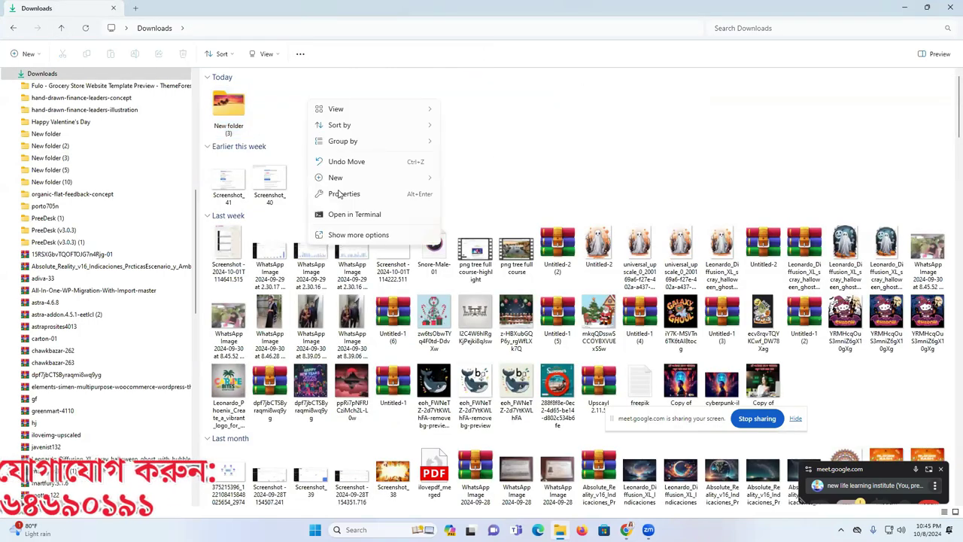
pyautogui.click(455, 178)
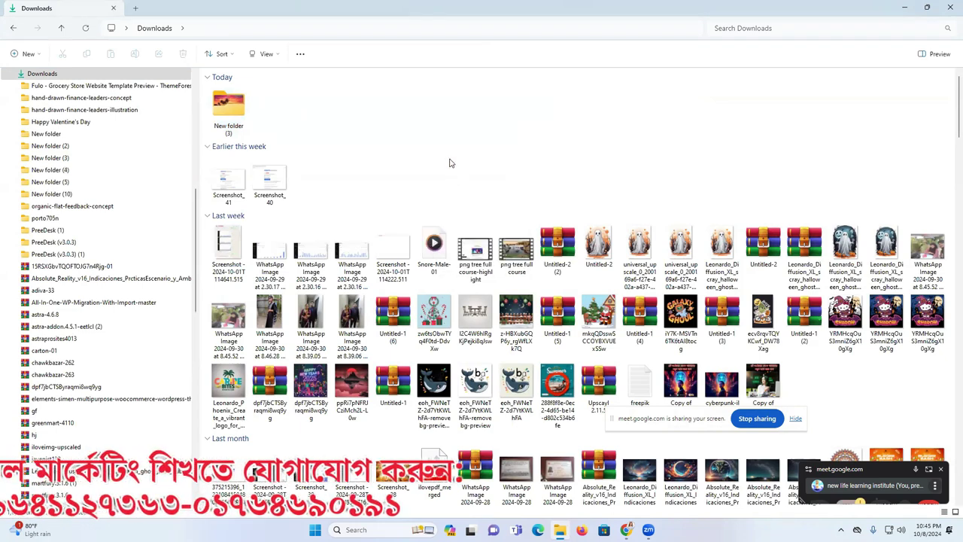
pyautogui.click(232, 140)
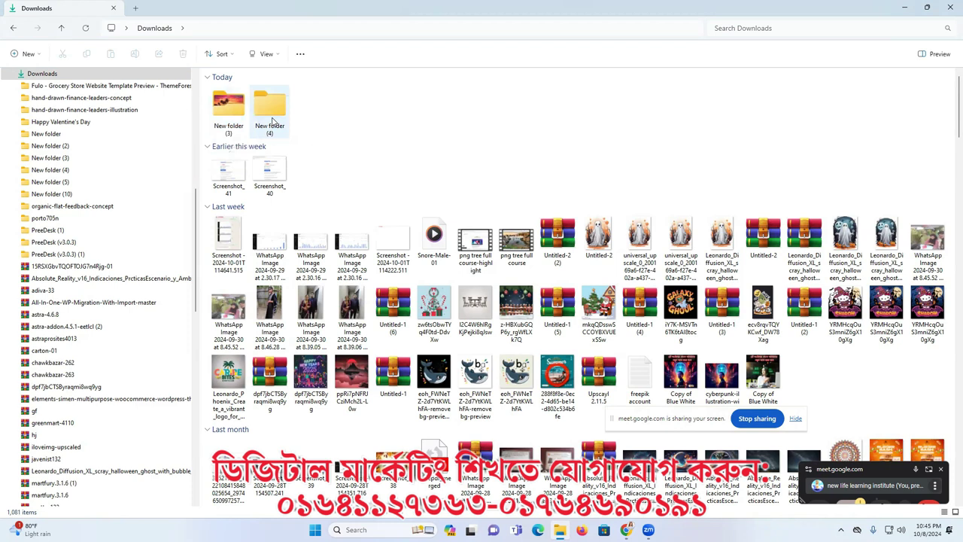
# Minimize File Explorer and launch Adobe Photoshop 2020.
pyautogui.click(904, 7)
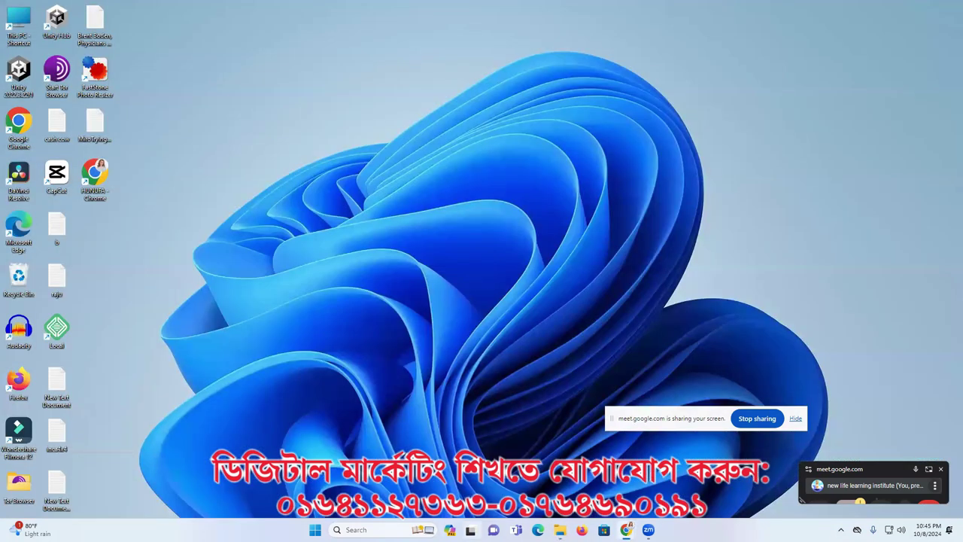
pyautogui.click(357, 530)
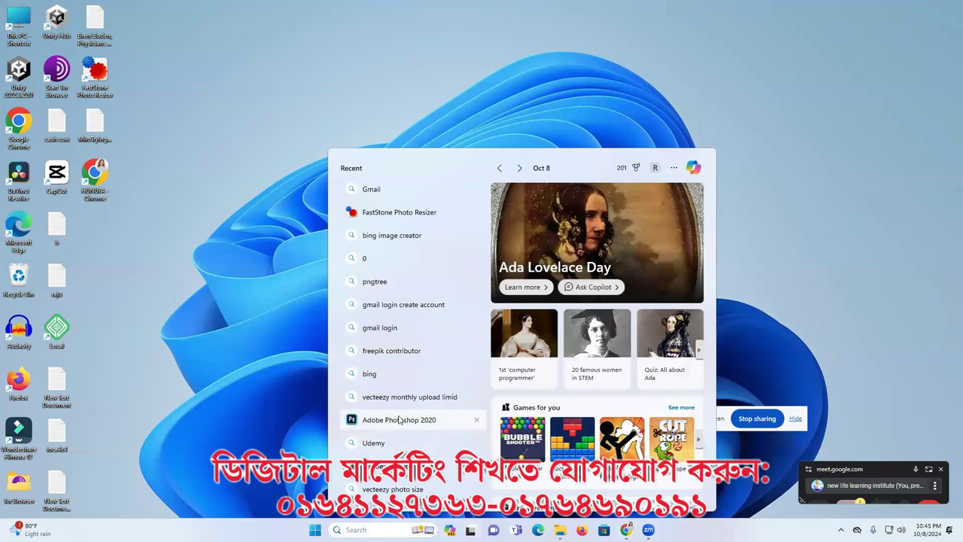
pyautogui.click(399, 419)
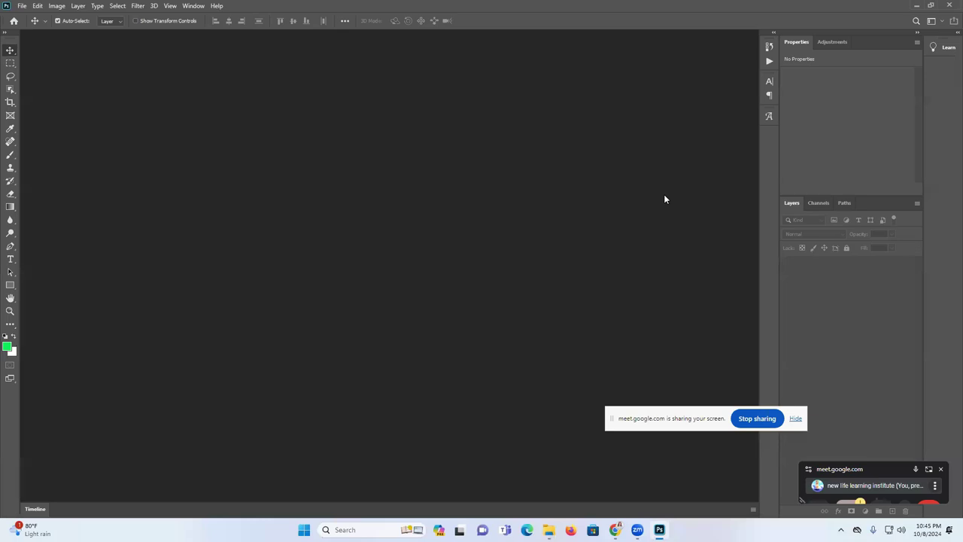
# Show the Actions panel in the Photoshop workspace.
pyautogui.click(768, 62)
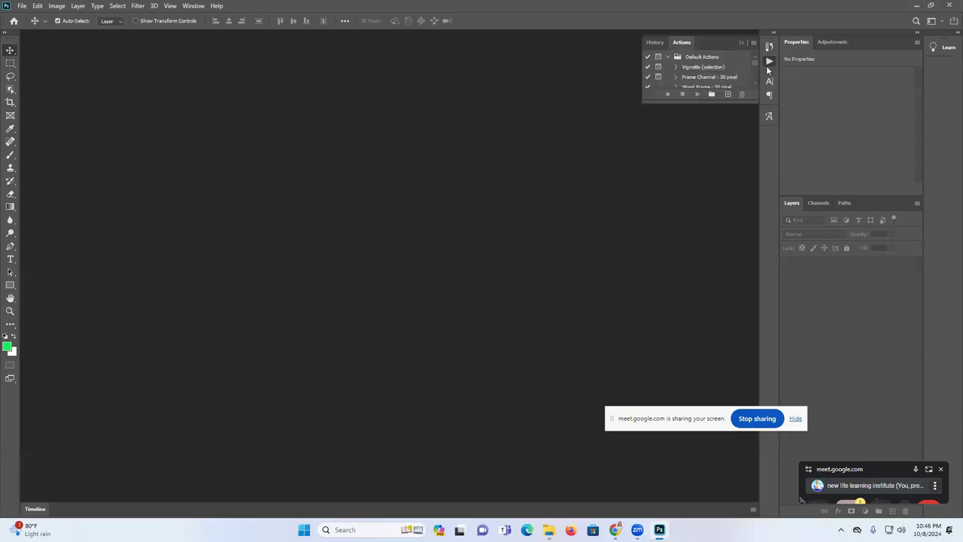
pyautogui.click(766, 63)
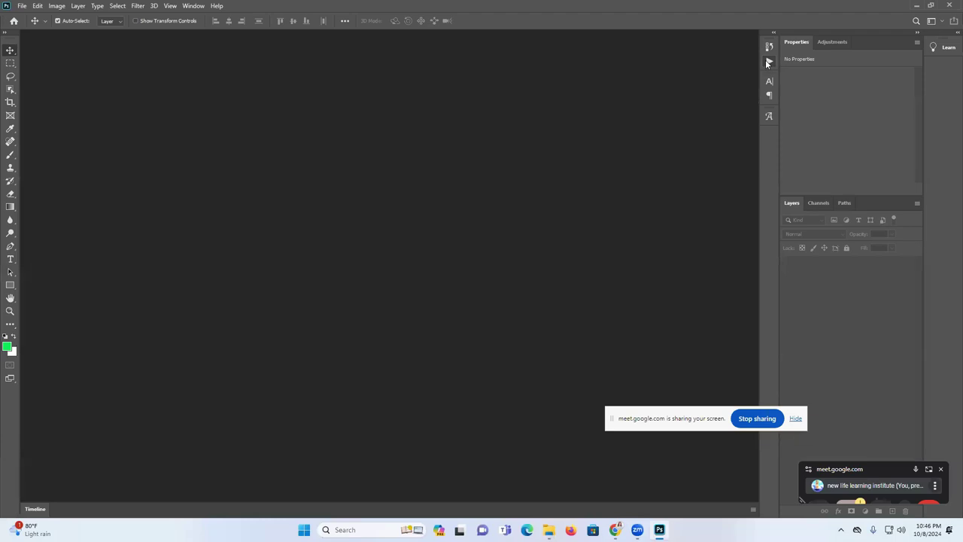
pyautogui.click(193, 6)
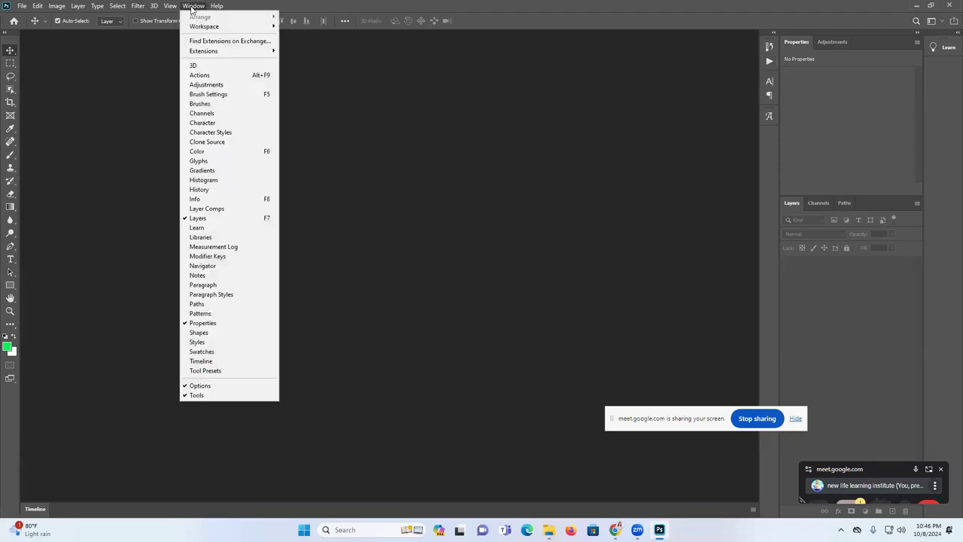
pyautogui.click(213, 75)
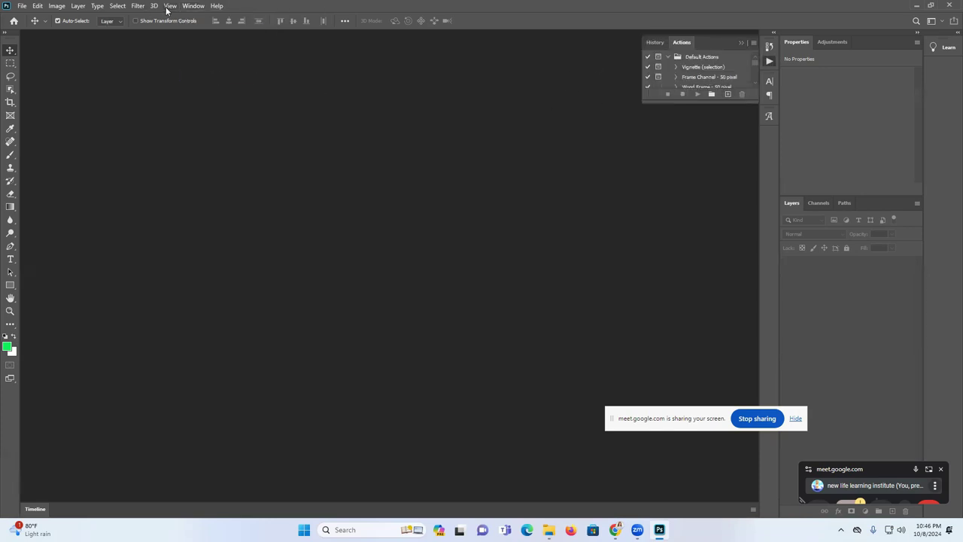
pyautogui.click(190, 6)
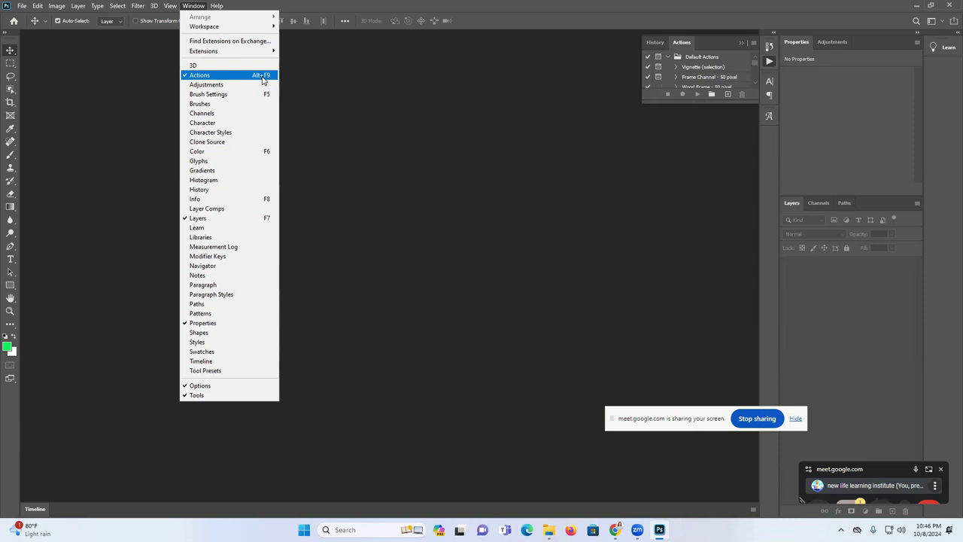
pyautogui.click(436, 105)
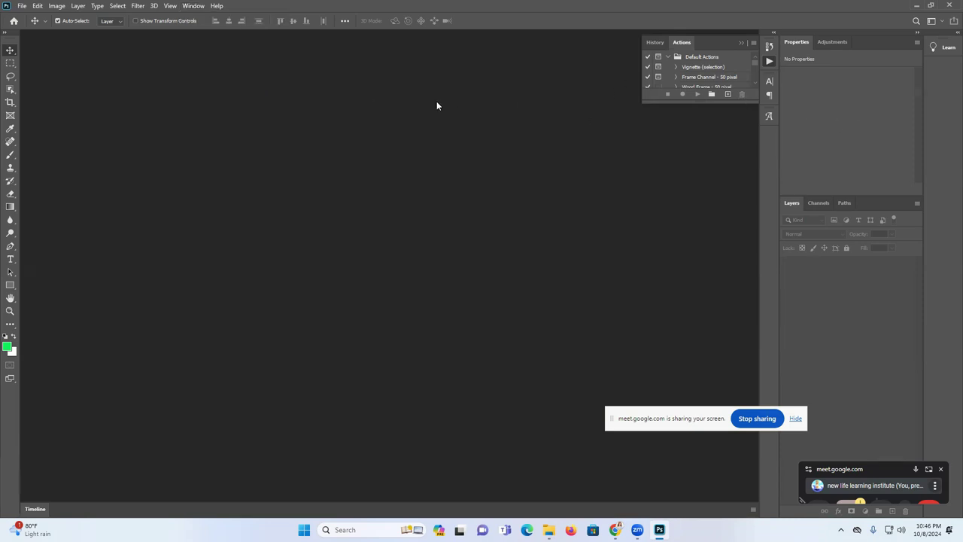
# Open the first beach sunset JPG from the New folder (3) folder in Downloads.
pyautogui.click(21, 6)
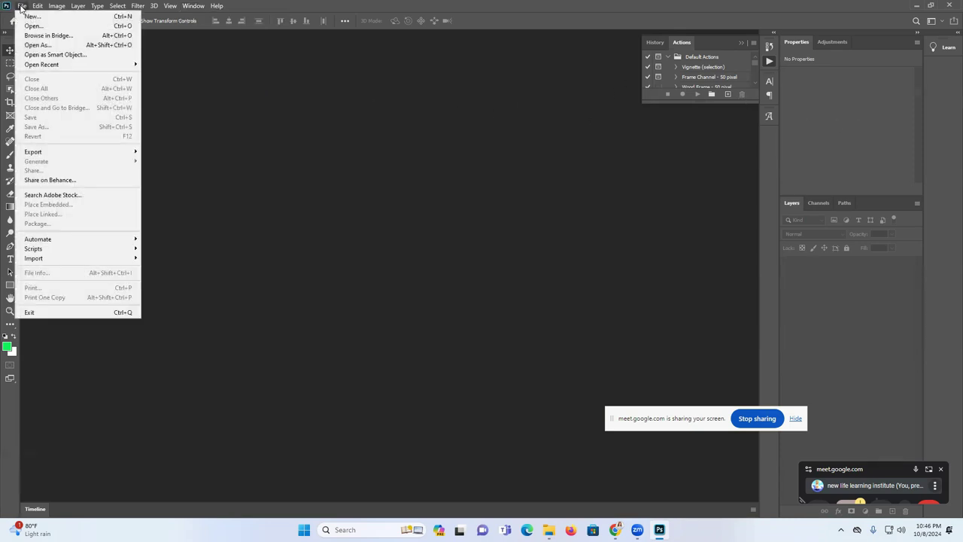
pyautogui.click(45, 25)
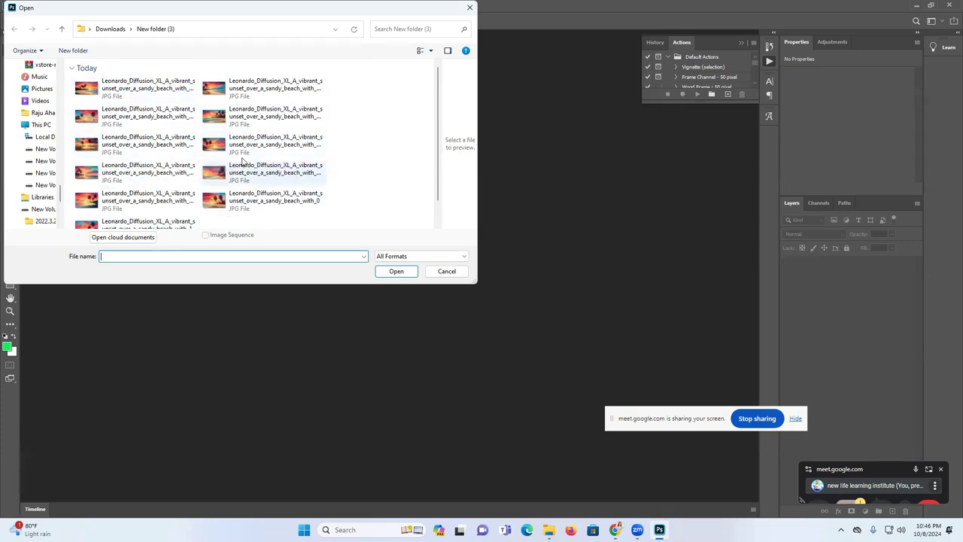
pyautogui.click(125, 94)
pyautogui.click(396, 271)
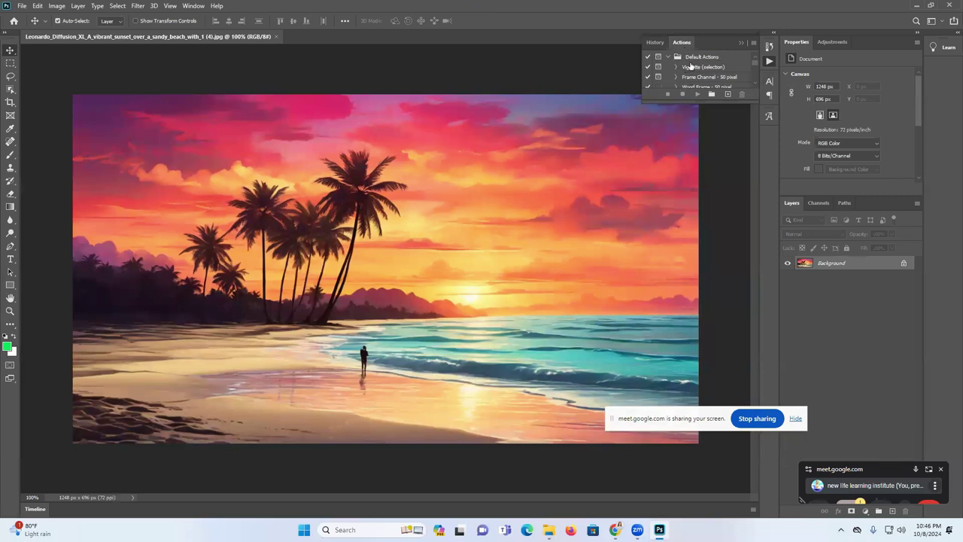
# Delete the Default Actions set and start recording a new action named Action 1.
pyautogui.click(700, 58)
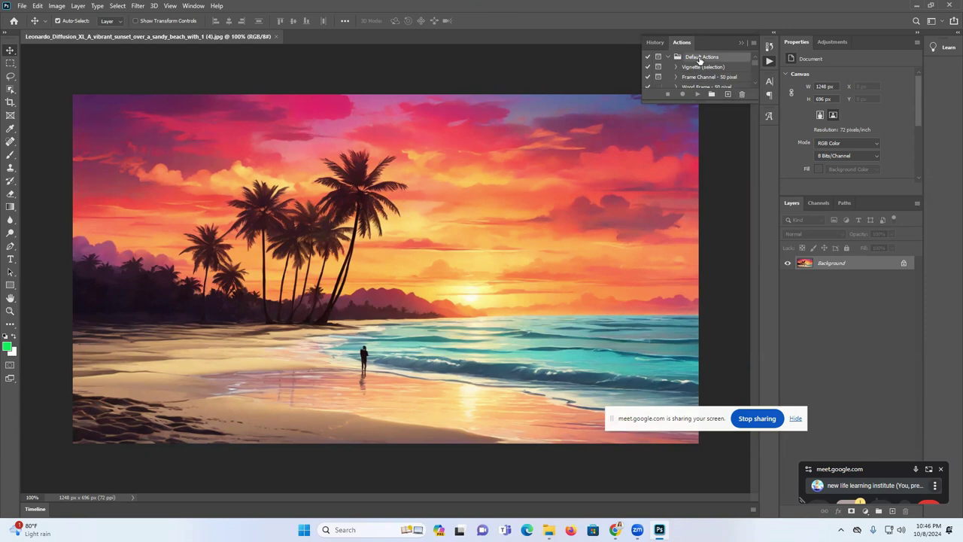
pyautogui.click(742, 95)
pyautogui.click(435, 197)
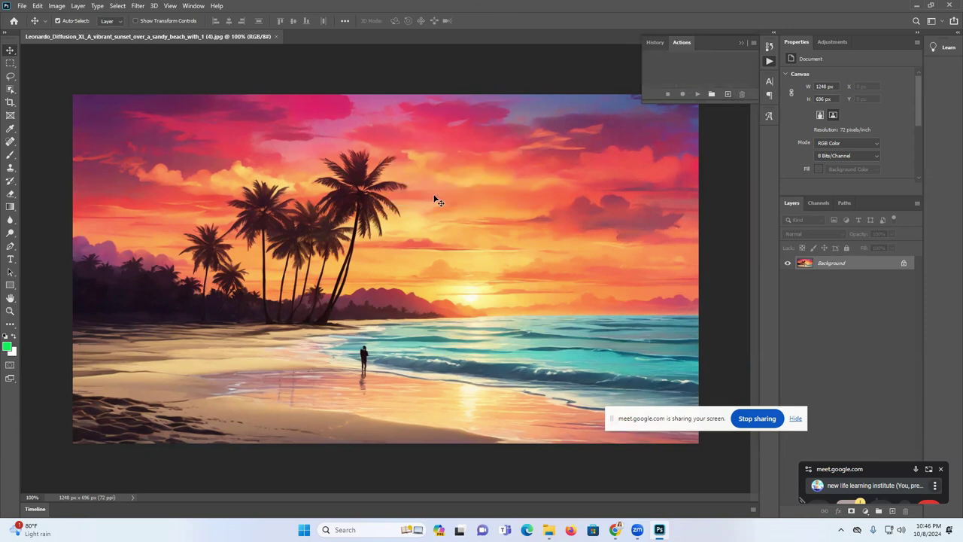
pyautogui.click(730, 94)
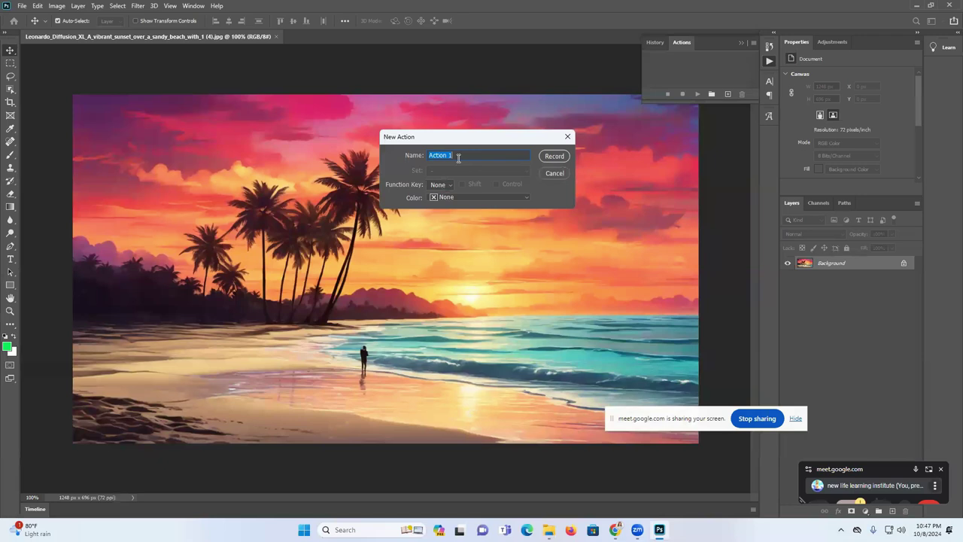
pyautogui.click(554, 156)
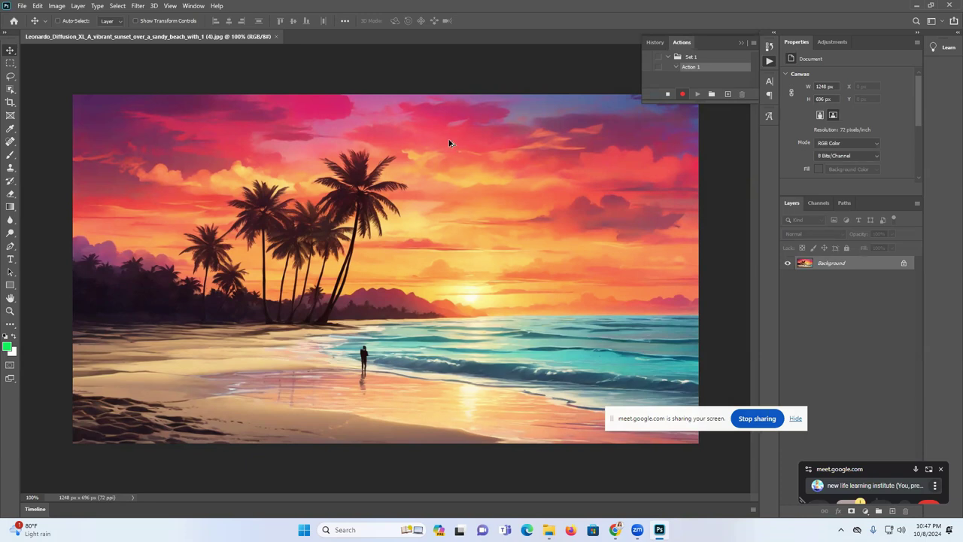
pyautogui.hotkey('ctrl', 'alt', 'i')
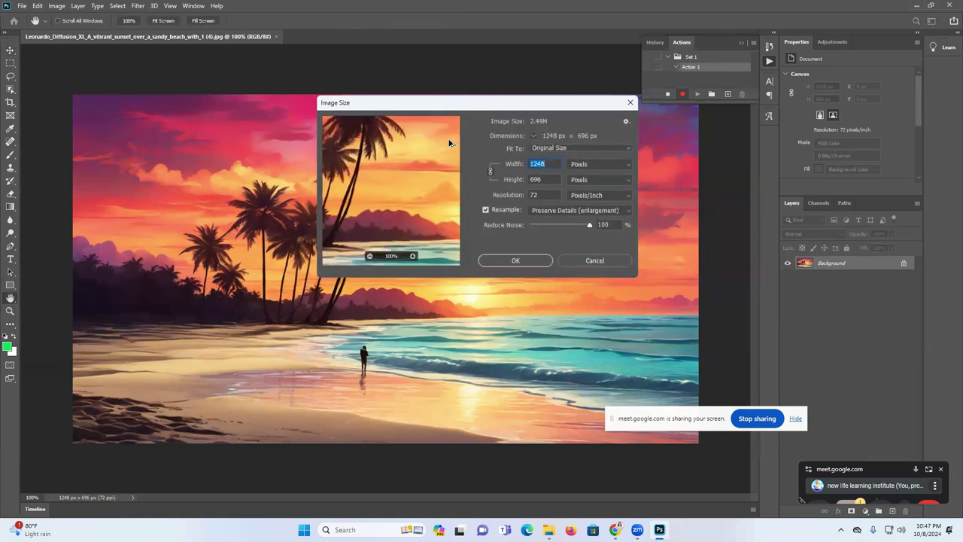
pyautogui.click(631, 103)
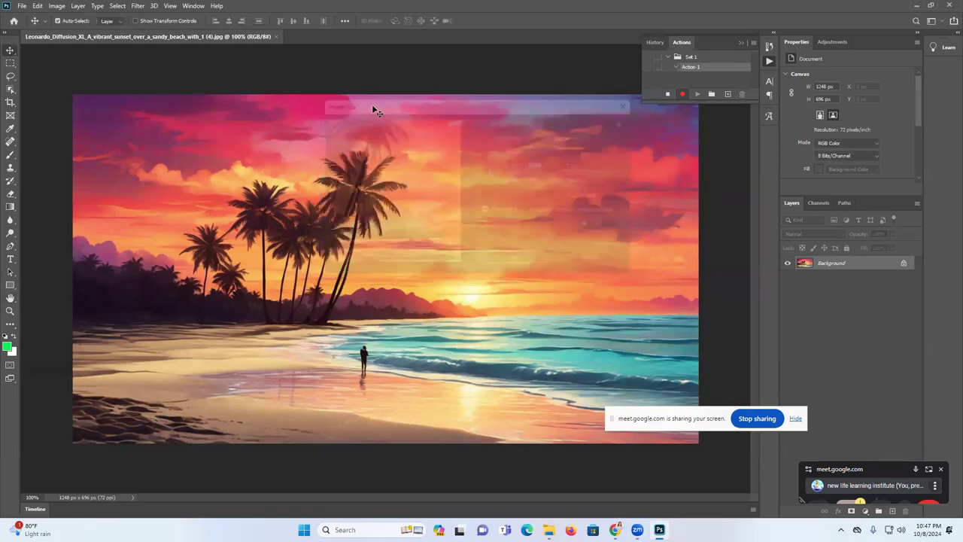
pyautogui.click(58, 6)
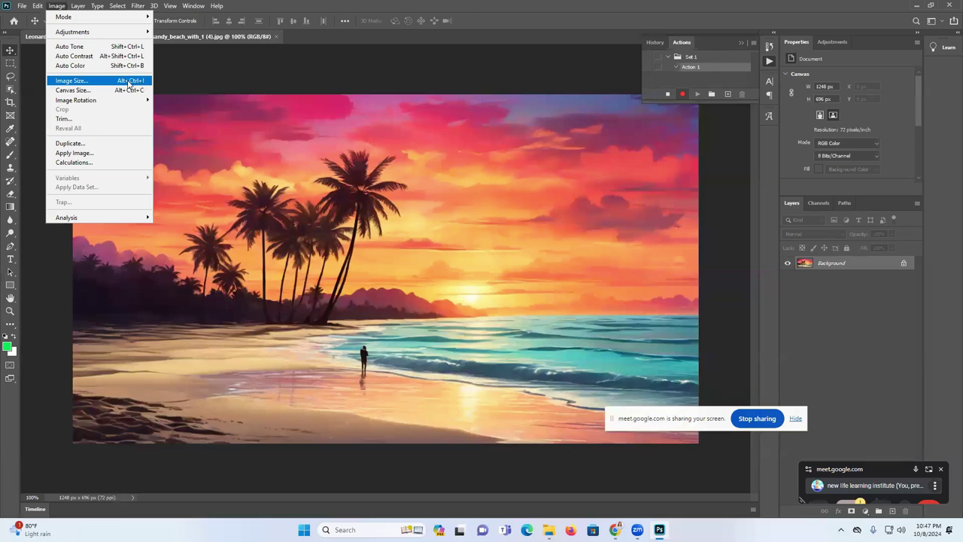
pyautogui.click(130, 80)
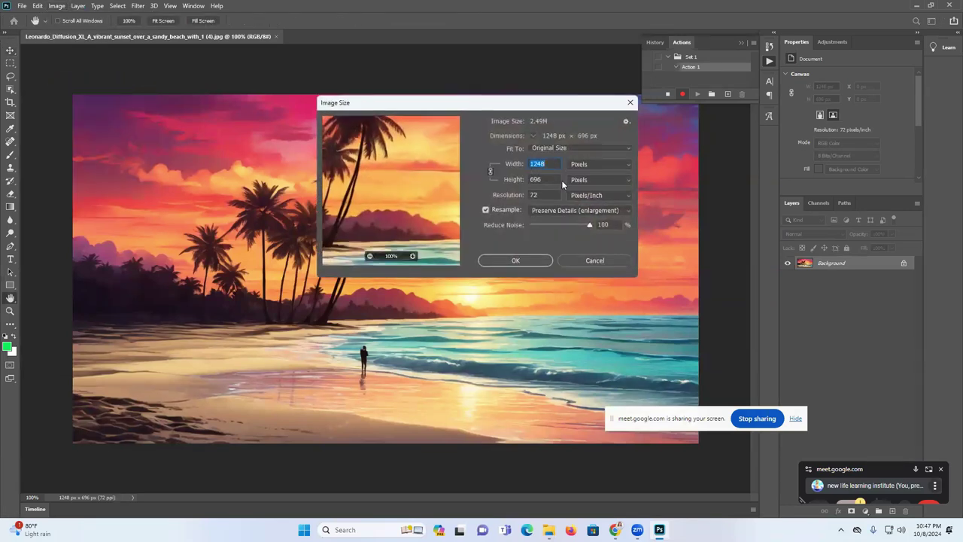
pyautogui.click(629, 103)
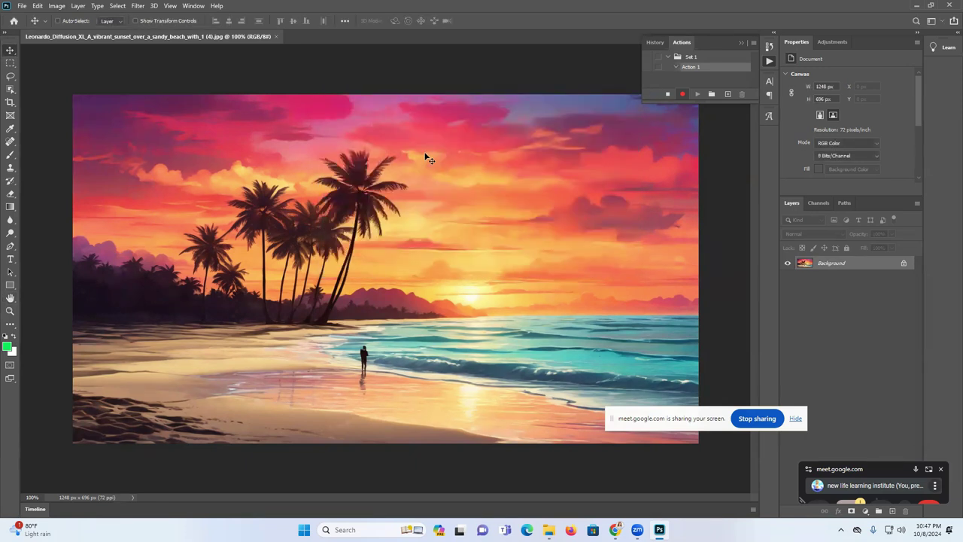
# Open the Image Size settings for the beach sunset image while the action is recording.
pyautogui.hotkey('ctrl', 'alt', 'i')
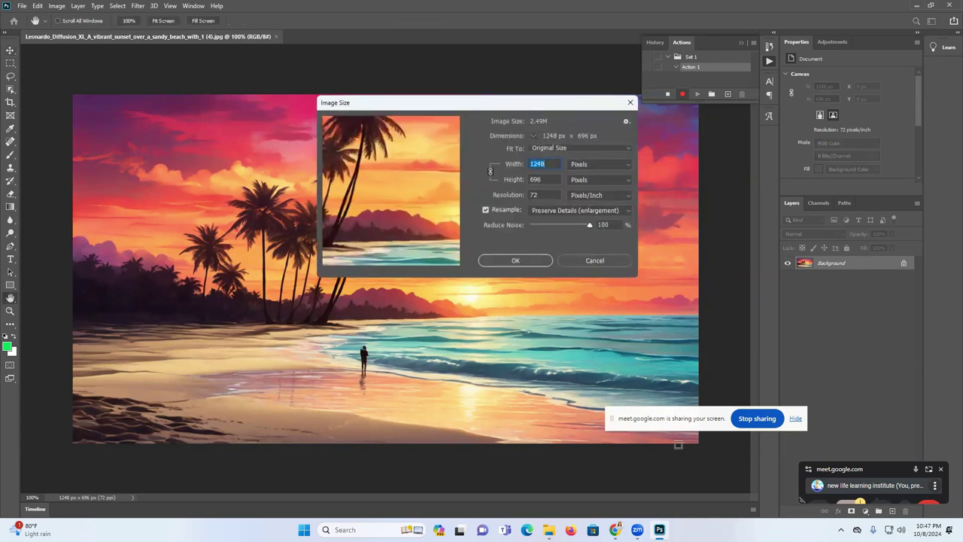
# Switch to Chrome and search Google for "keyboard" in a new tab.
pyautogui.moveTo(615, 529)
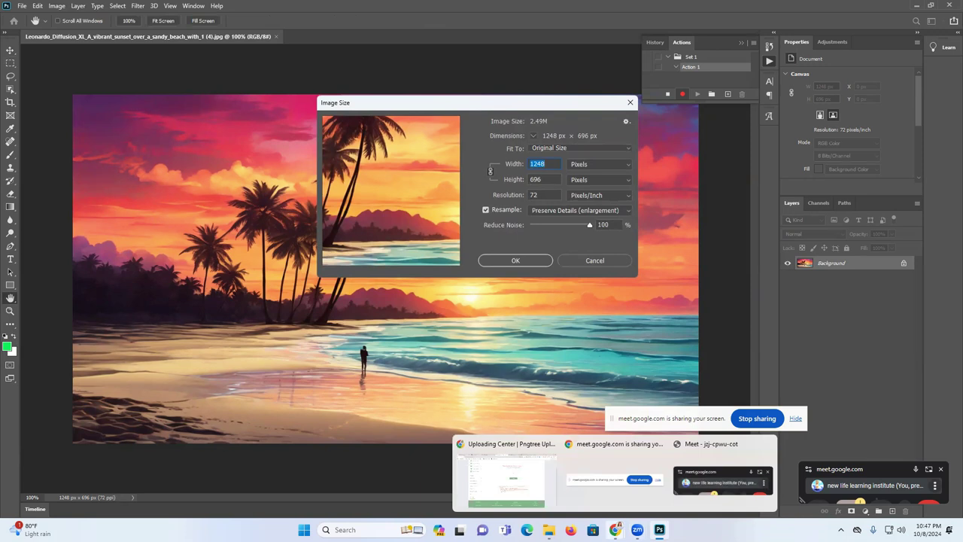
pyautogui.click(505, 474)
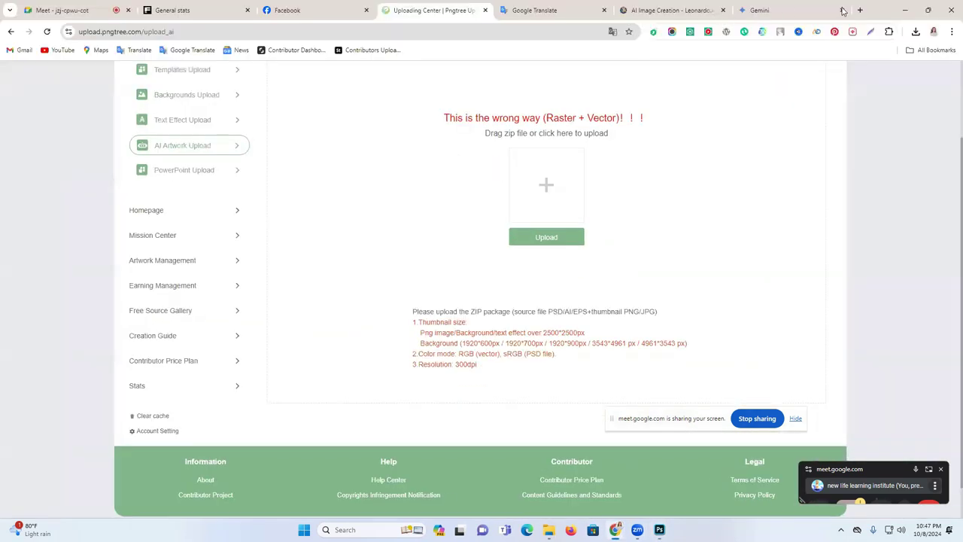
pyautogui.click(860, 10)
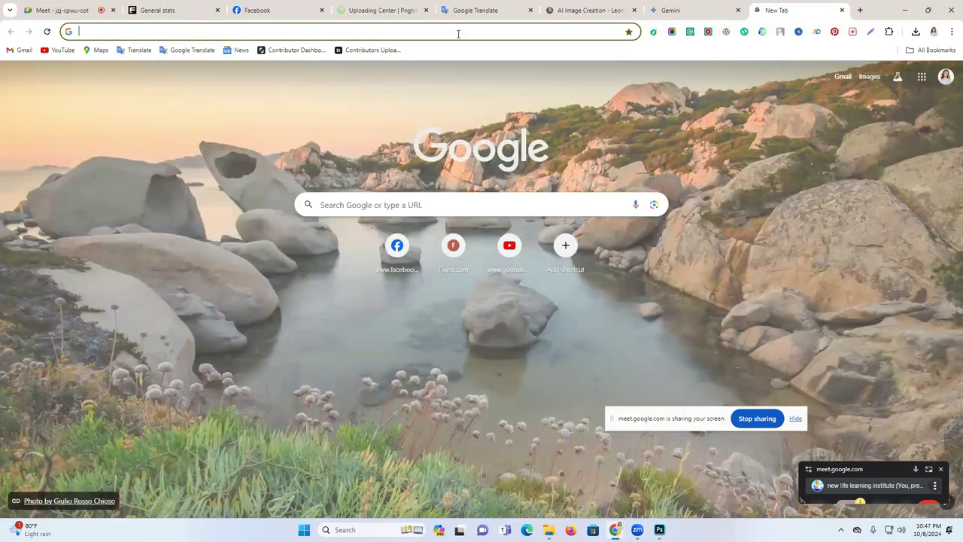
pyautogui.write('key')
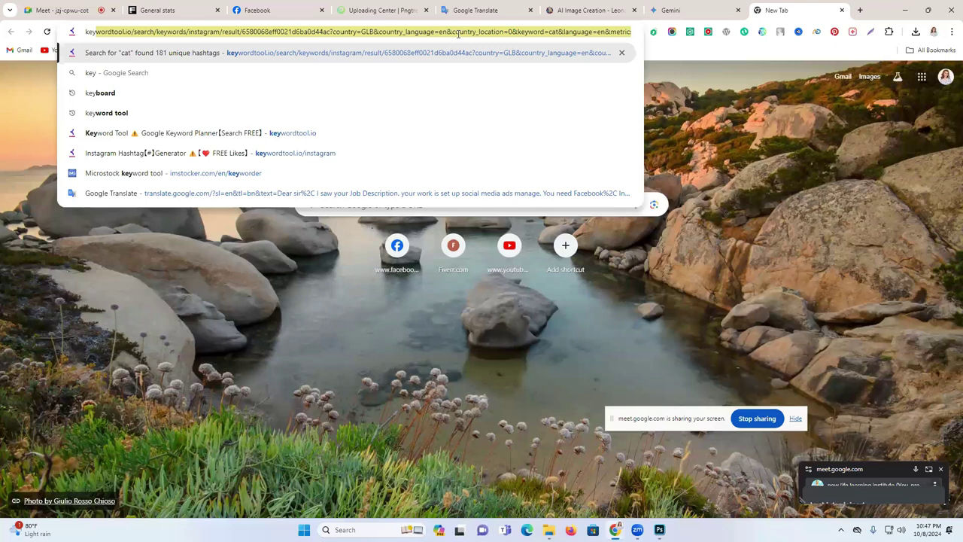
pyautogui.write('board')
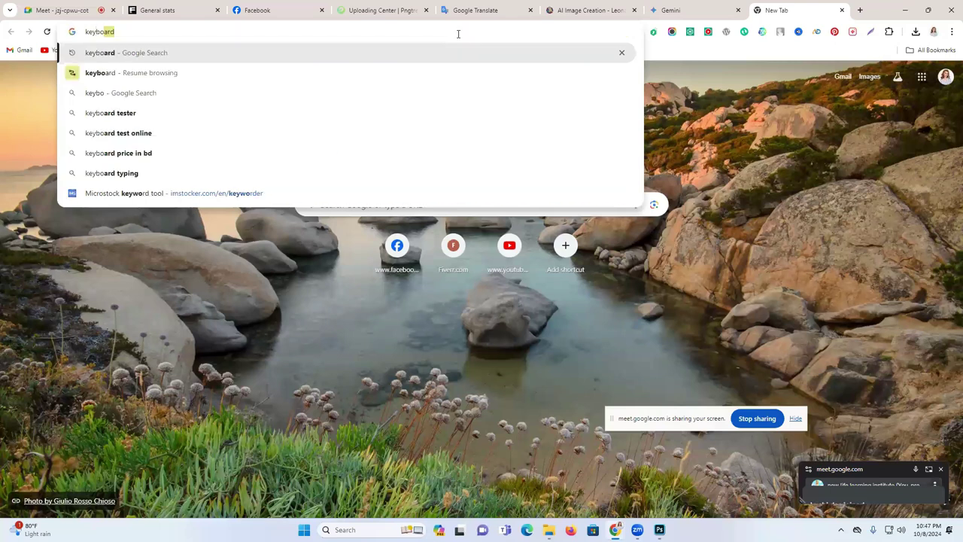
pyautogui.press('Return')
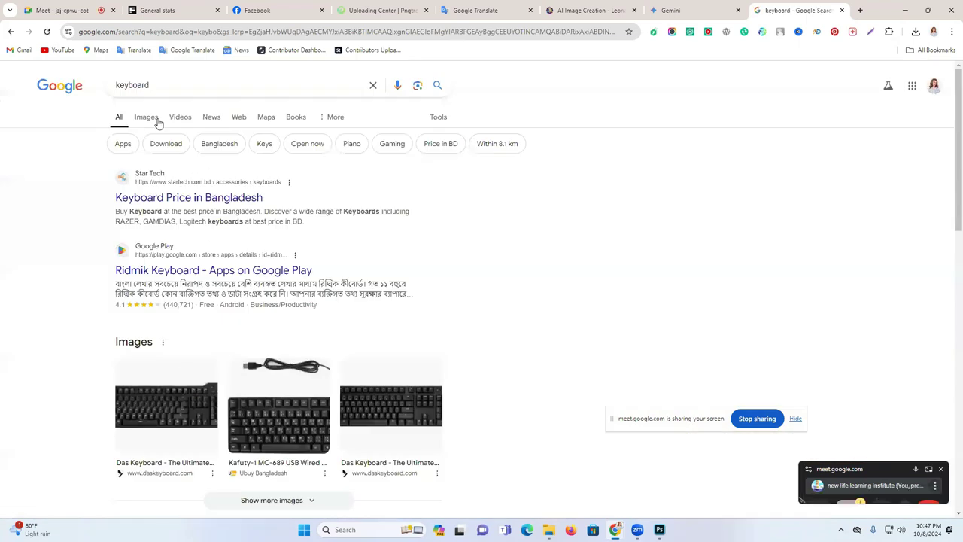
# Browse the keyboard image results and enlarge the Dummies laptop keyboard layout picture to examine its keys.
pyautogui.click(155, 121)
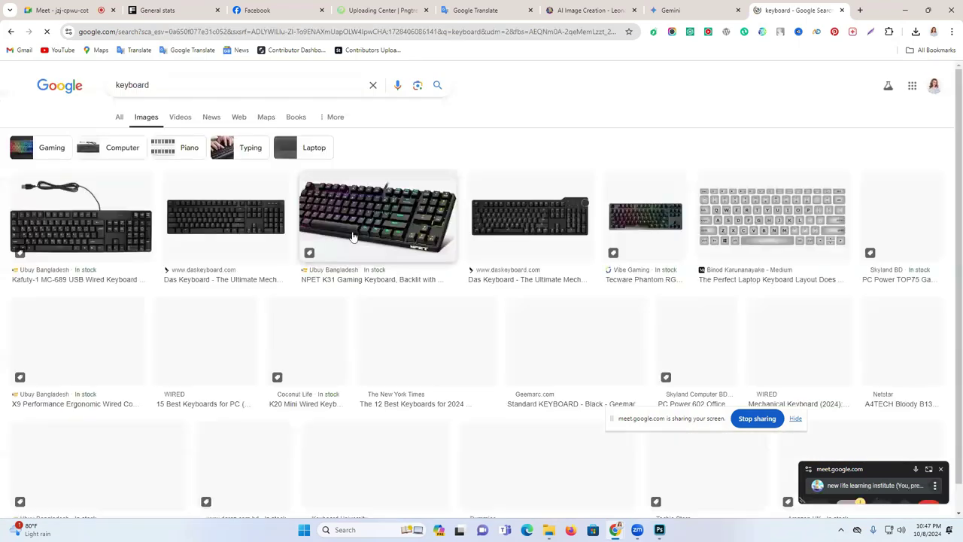
pyautogui.scroll(-3, 720, 346)
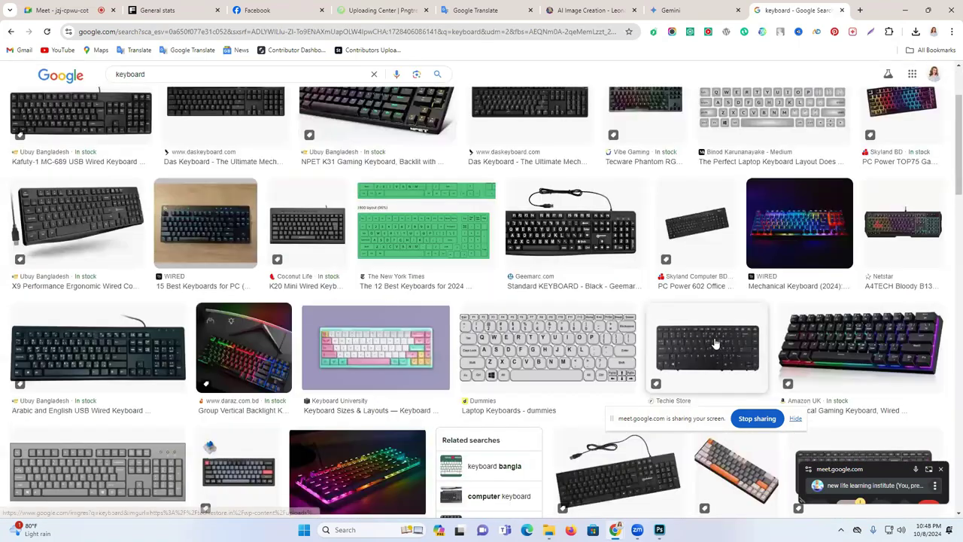
pyautogui.scroll(-1, 482, 343)
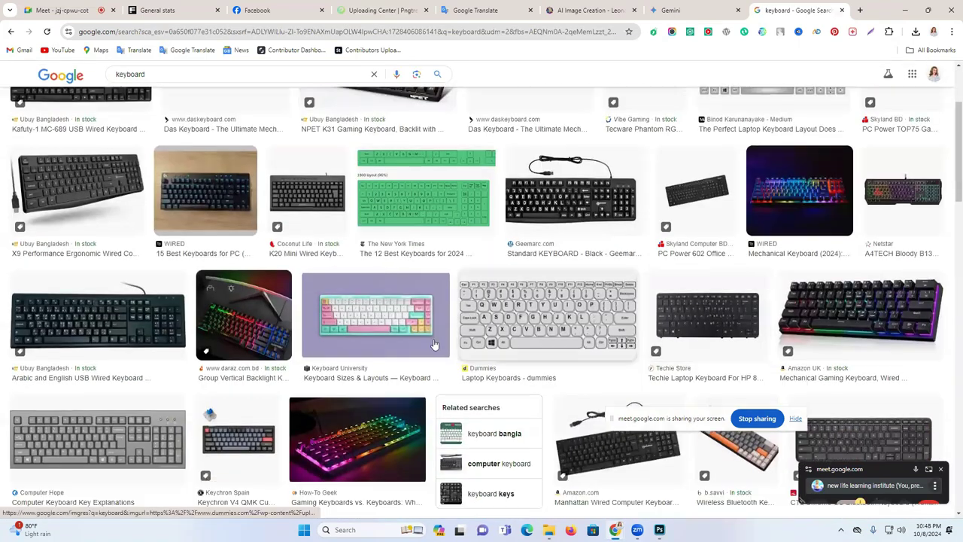
pyautogui.click(541, 322)
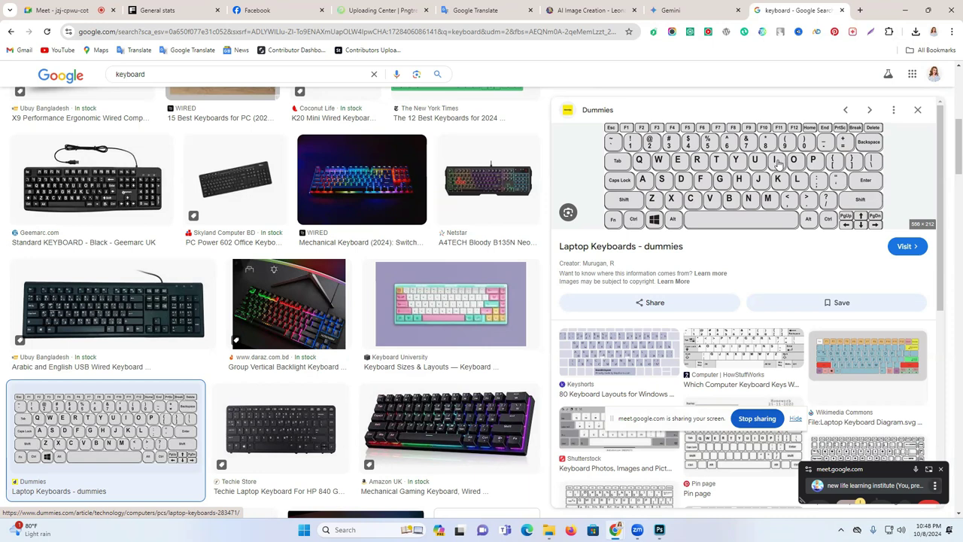
# Return to Photoshop and resize the image to a resolution of 300 pixels/inch and a width of 5000 pixels.
pyautogui.hotkey('alt', 'Tab')
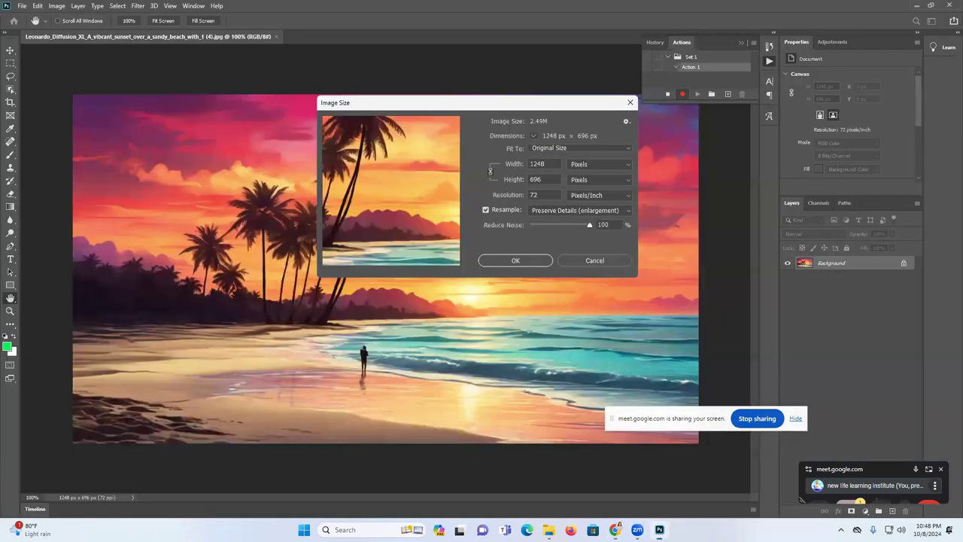
pyautogui.doubleClick(536, 195)
pyautogui.write('300')
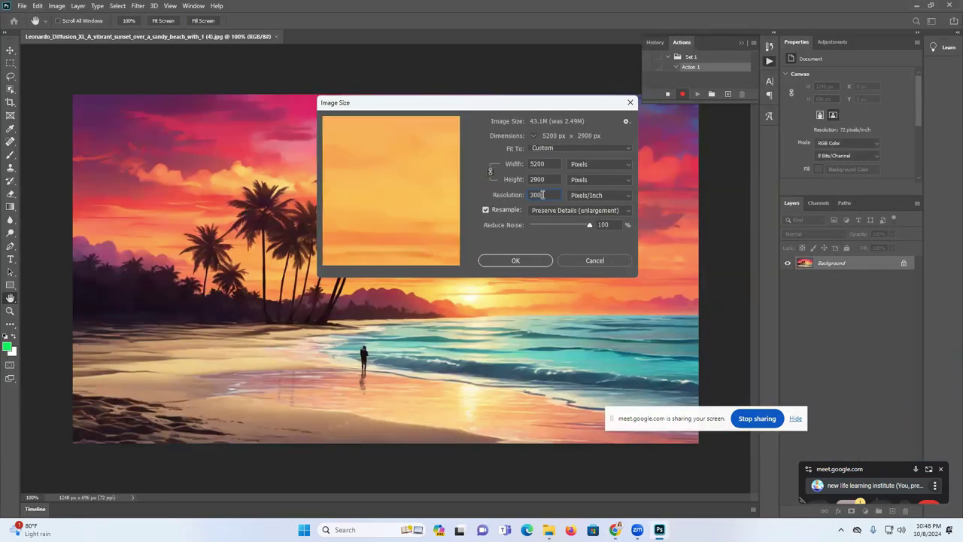
pyautogui.doubleClick(536, 164)
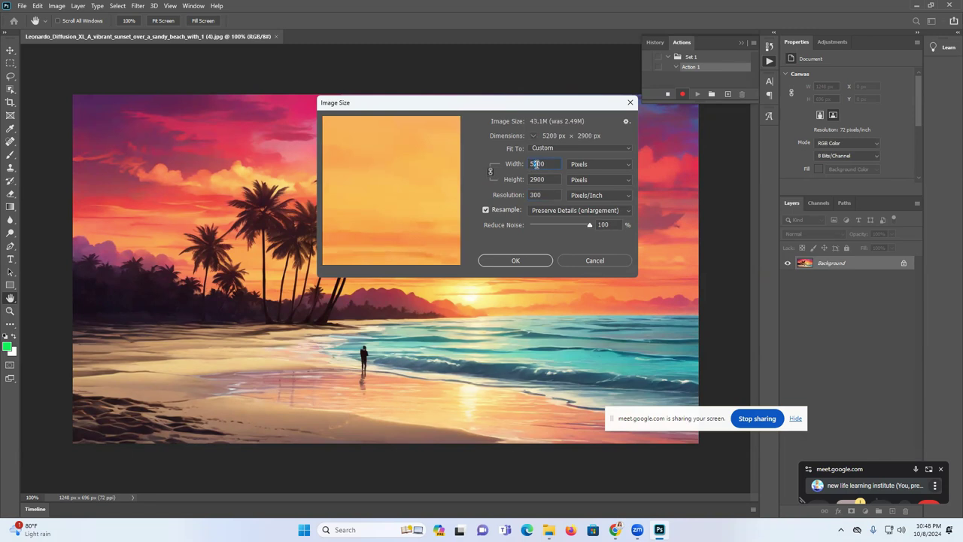
pyautogui.moveTo(545, 164); pyautogui.dragTo(534, 164)
pyautogui.doubleClick(534, 164)
pyautogui.write('550')
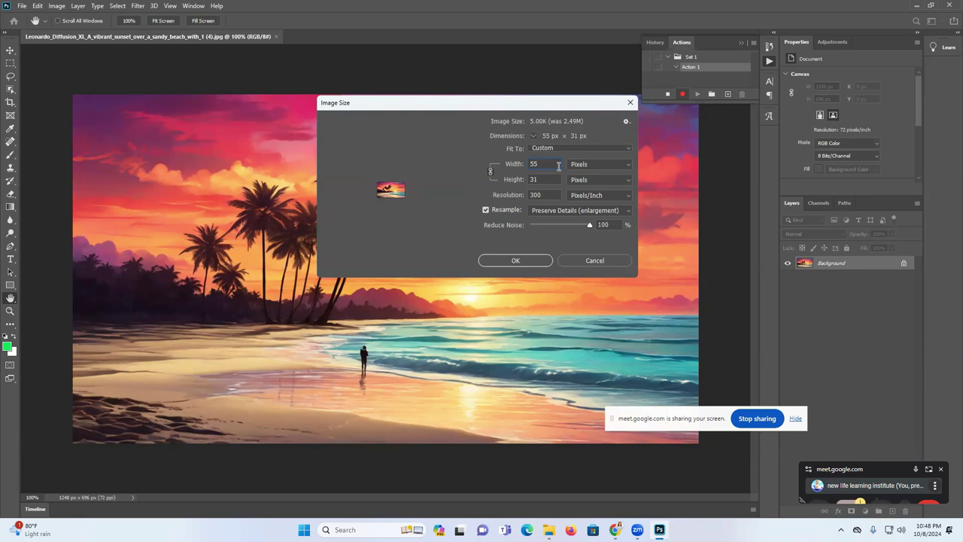
pyautogui.doubleClick(535, 164)
pyautogui.write('5000')
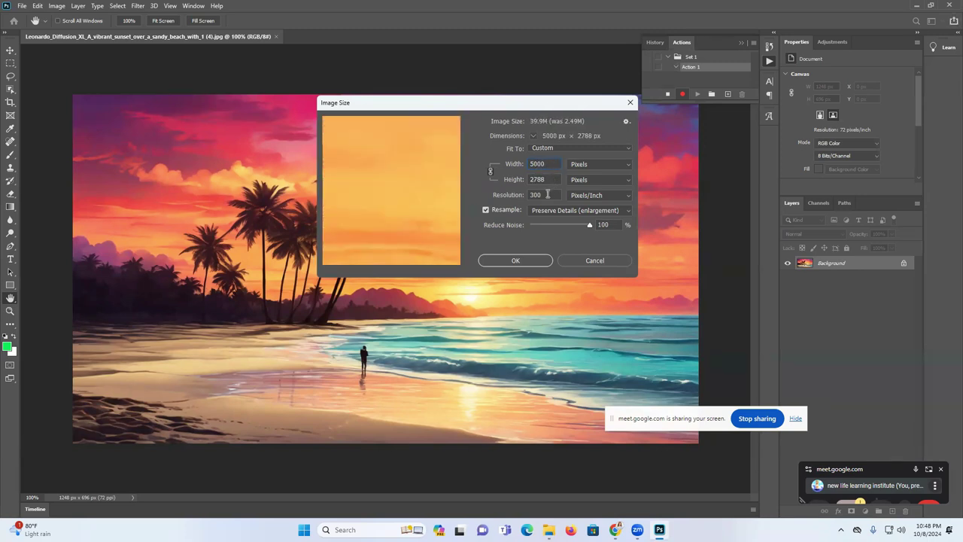
pyautogui.click(516, 261)
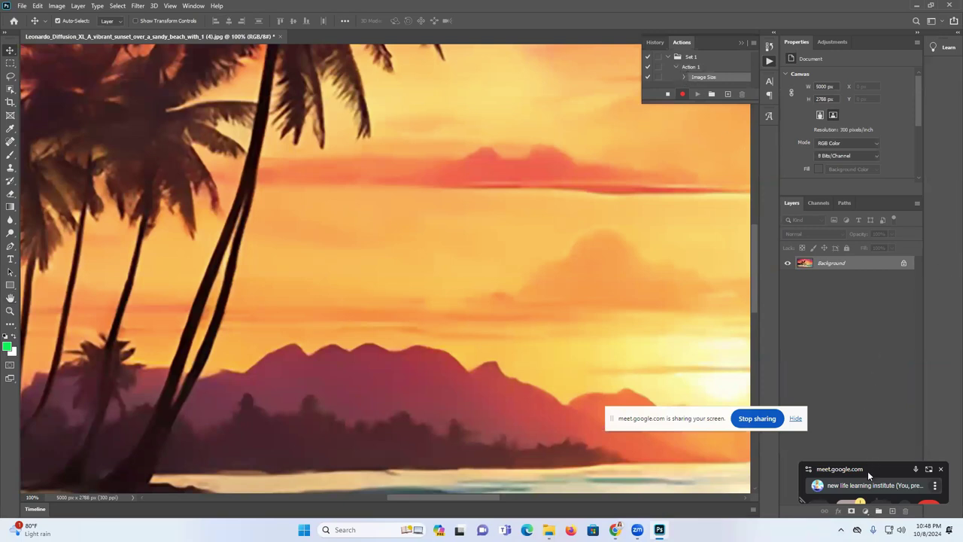
# Add a Hue/Saturation adjustment layer above the background with saturation +26 and hue -7.
pyautogui.moveTo(885, 466); pyautogui.dragTo(597, 487)
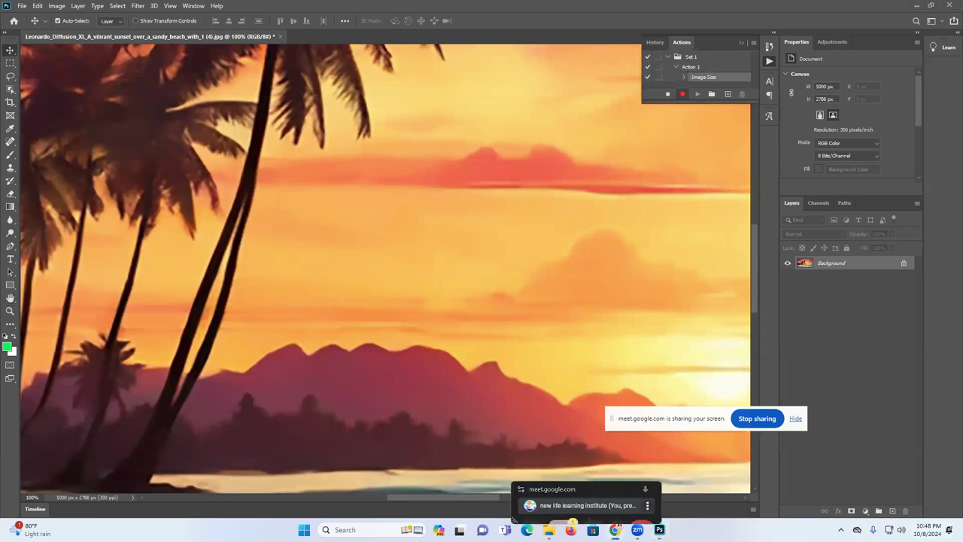
pyautogui.click(866, 512)
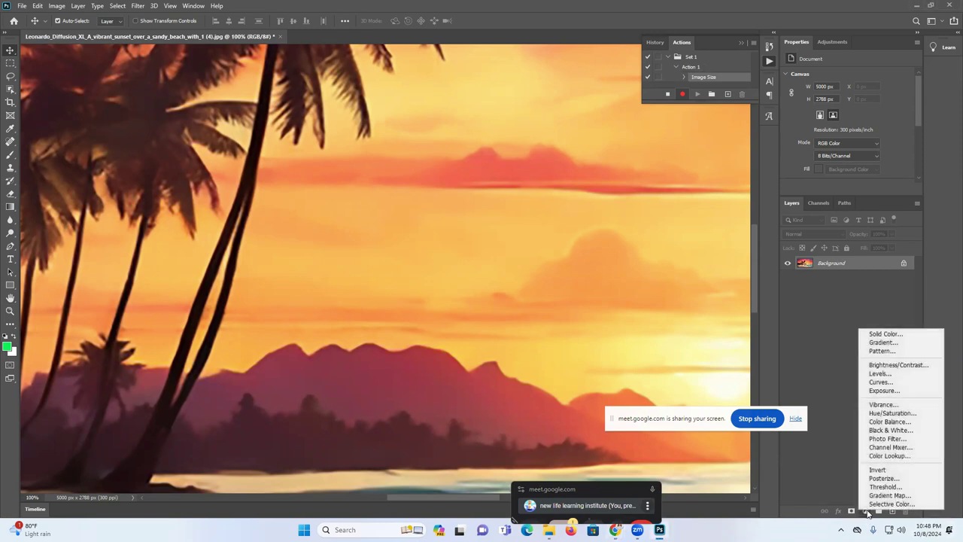
pyautogui.click(903, 413)
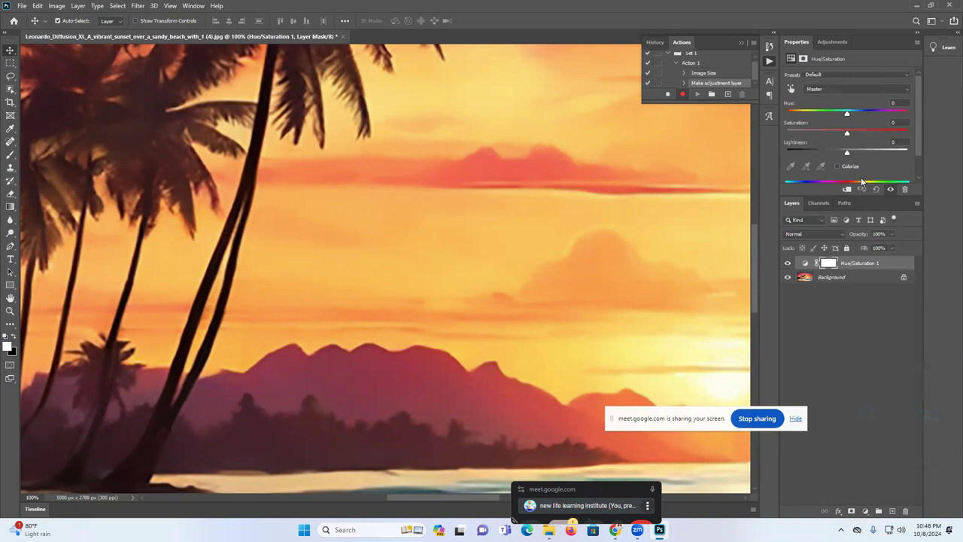
pyautogui.moveTo(847, 133); pyautogui.dragTo(863, 132)
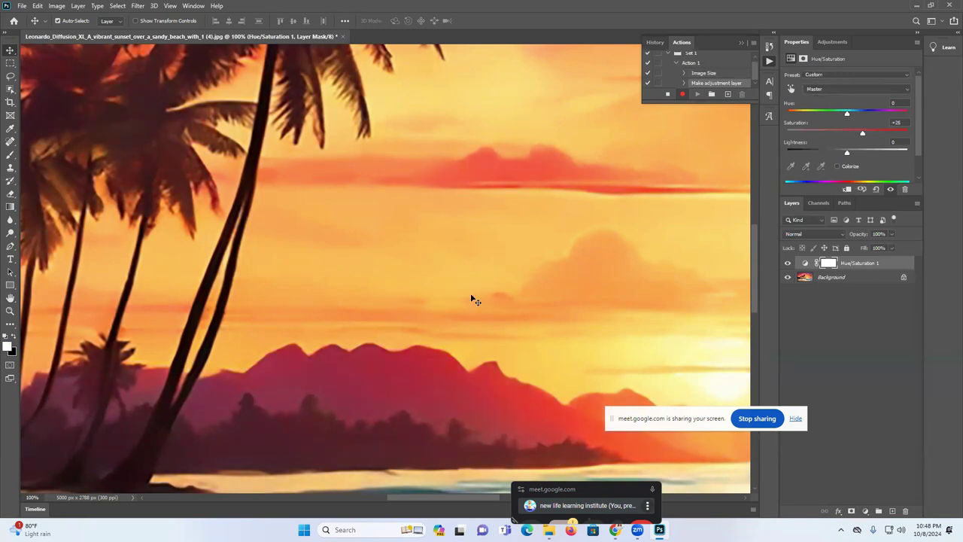
pyautogui.scroll(-3, 444, 267)
pyautogui.scroll(-5, 444, 267)
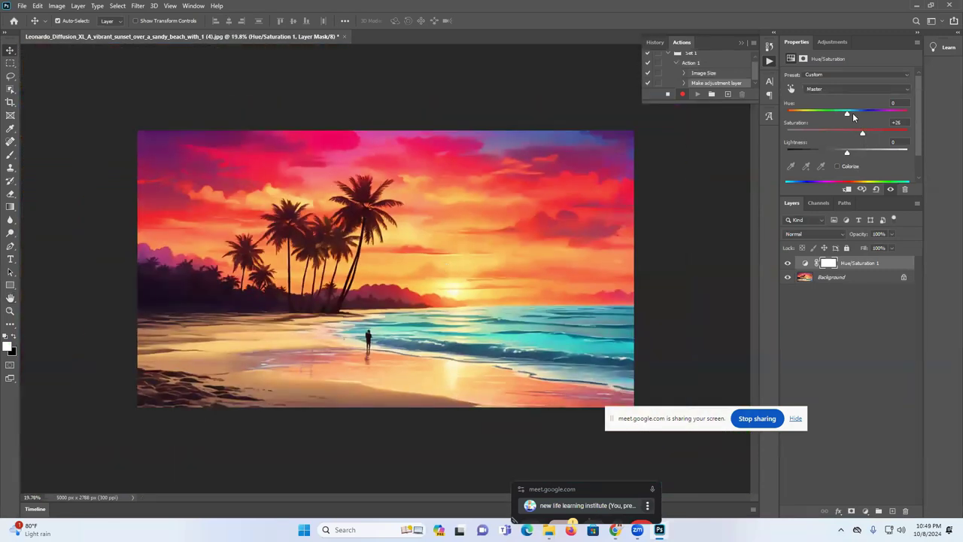
pyautogui.moveTo(848, 114); pyautogui.dragTo(841, 114)
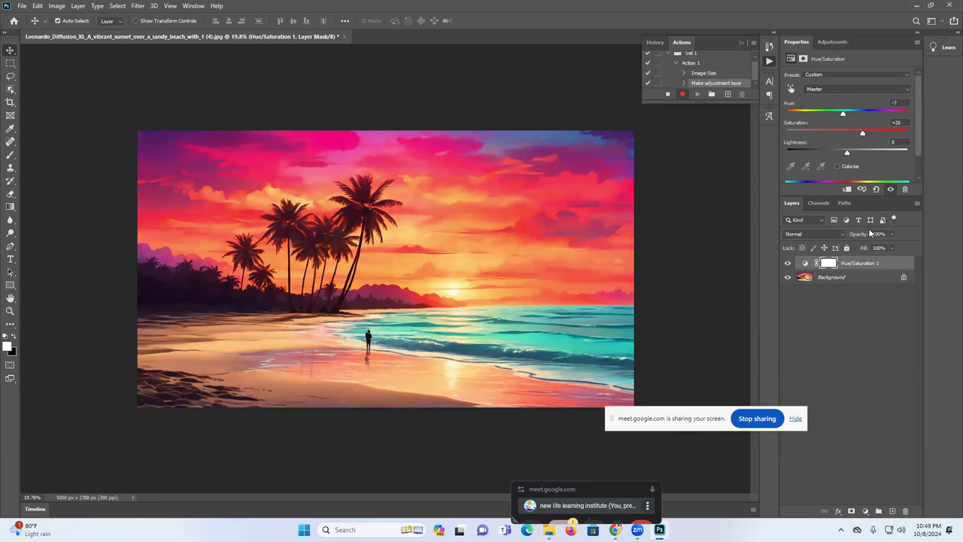
# Export the image as a JPG at 100% quality into New folder (4) in Downloads, keeping its file name.
pyautogui.click(22, 6)
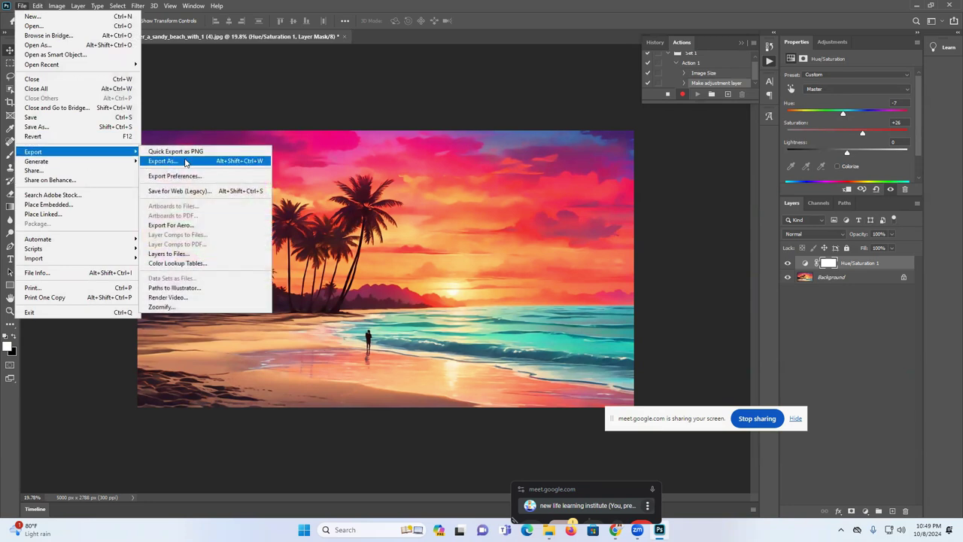
pyautogui.click(184, 161)
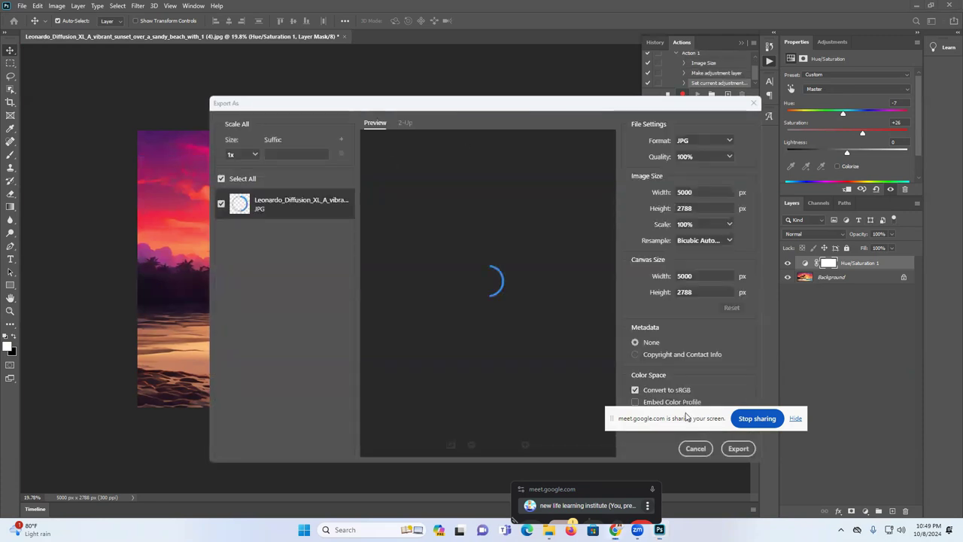
pyautogui.click(693, 146)
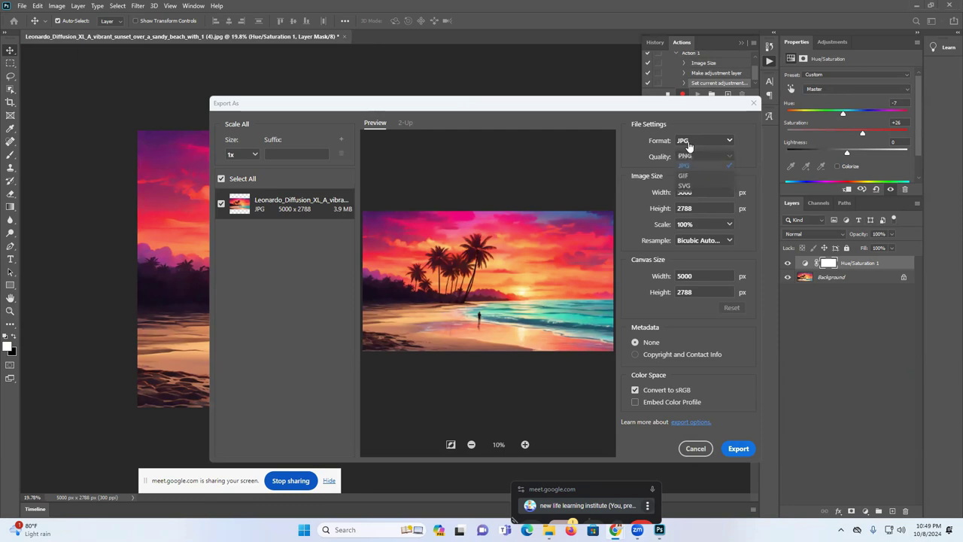
pyautogui.click(692, 166)
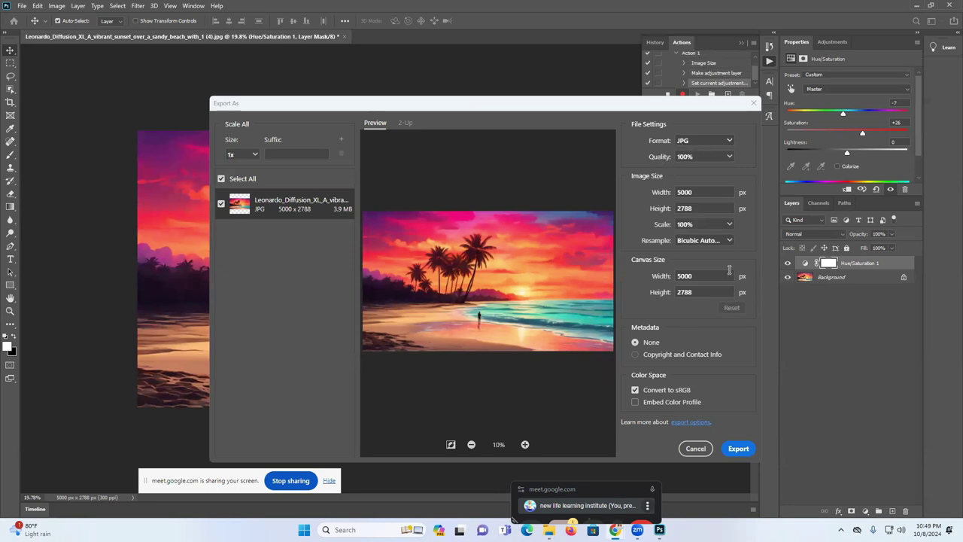
pyautogui.click(736, 451)
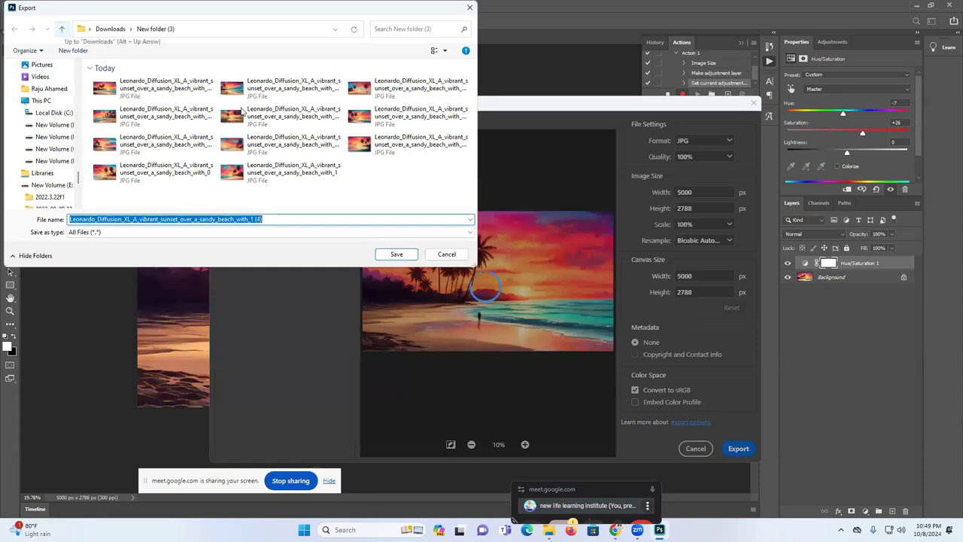
pyautogui.click(61, 30)
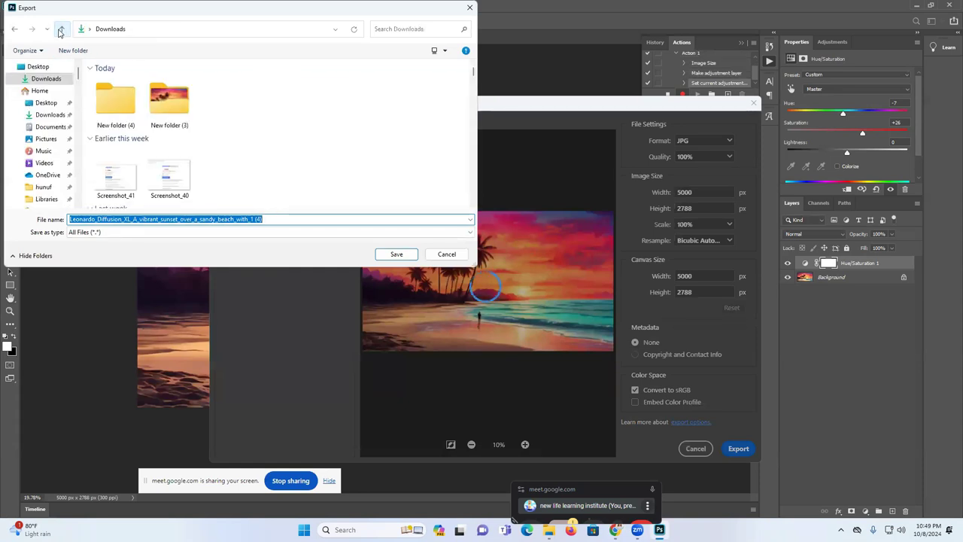
pyautogui.click(126, 110)
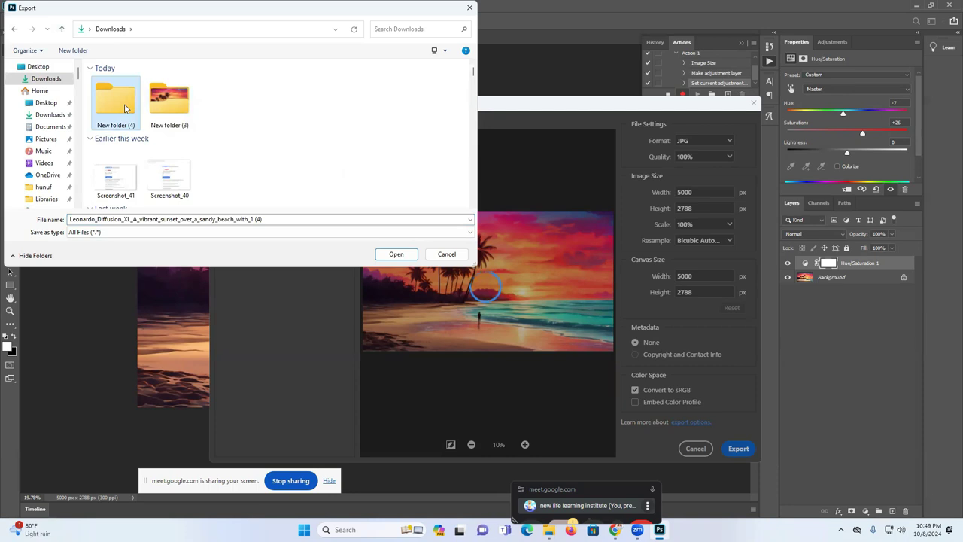
pyautogui.click(397, 254)
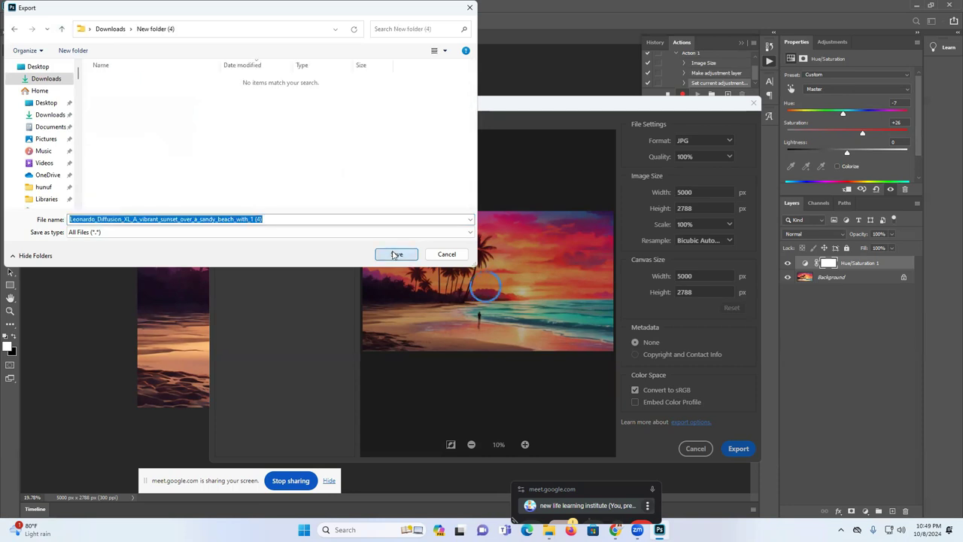
pyautogui.click(397, 254)
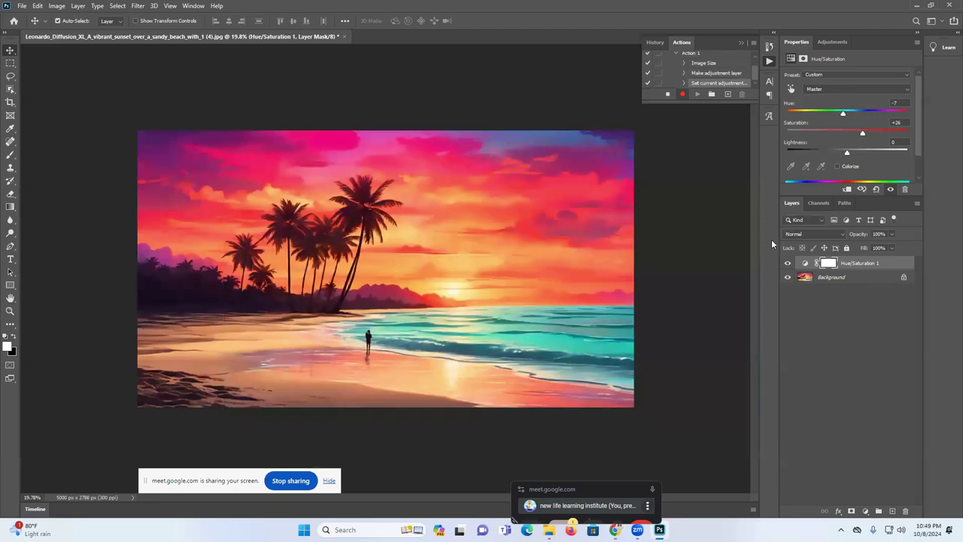
# Close the exported image without saving its changes and stop recording the action.
pyautogui.click(344, 38)
pyautogui.click(479, 197)
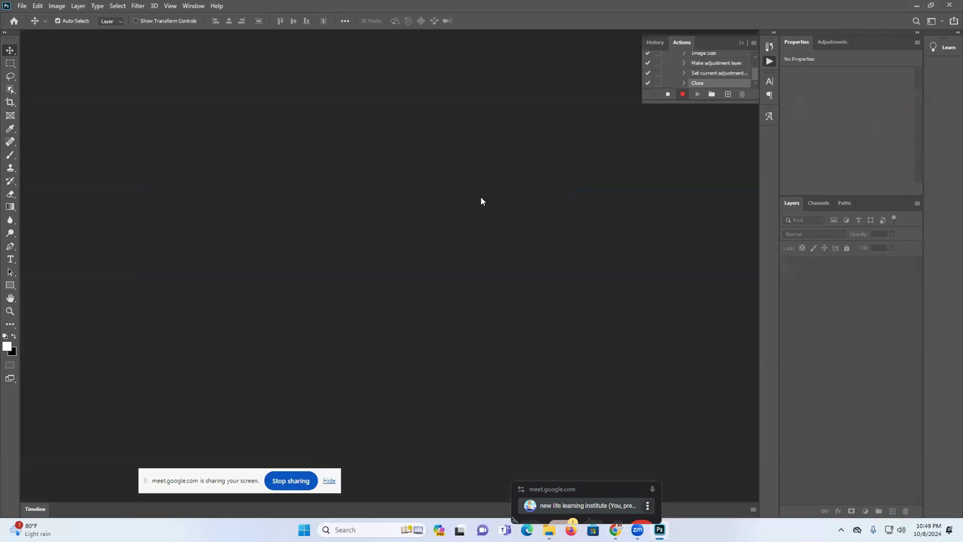
pyautogui.click(667, 94)
# Start the Image Processor script and choose New folder (3) in Downloads as the source folder.
pyautogui.click(21, 6)
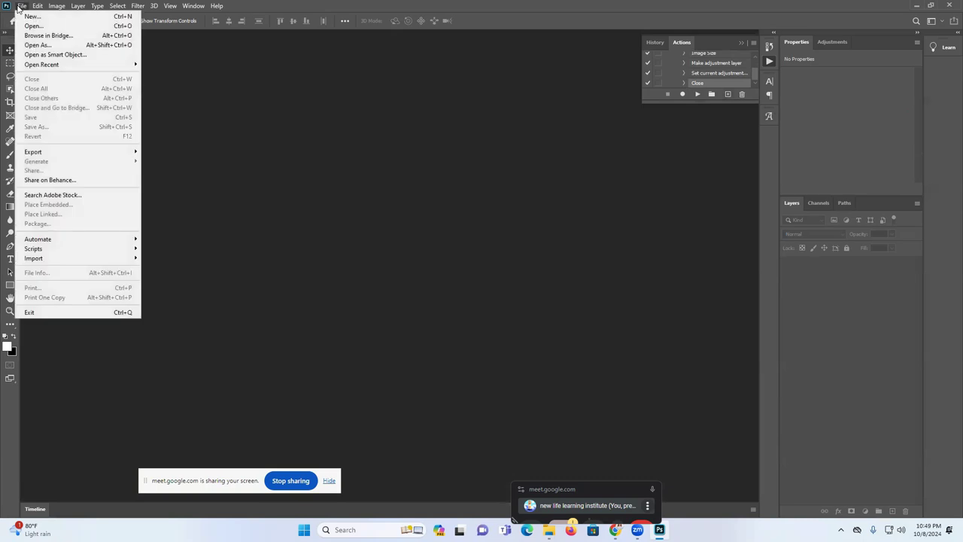
pyautogui.moveTo(46, 249)
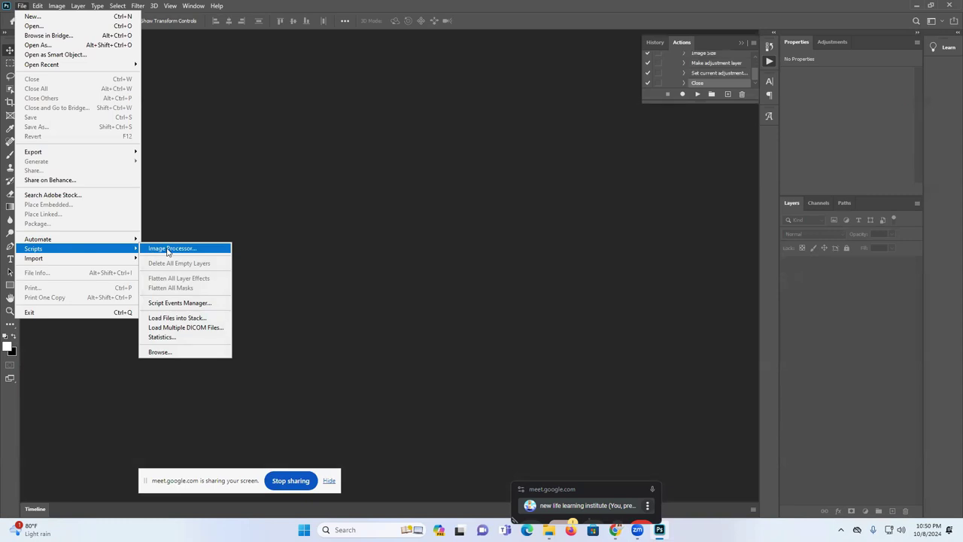
pyautogui.click(167, 251)
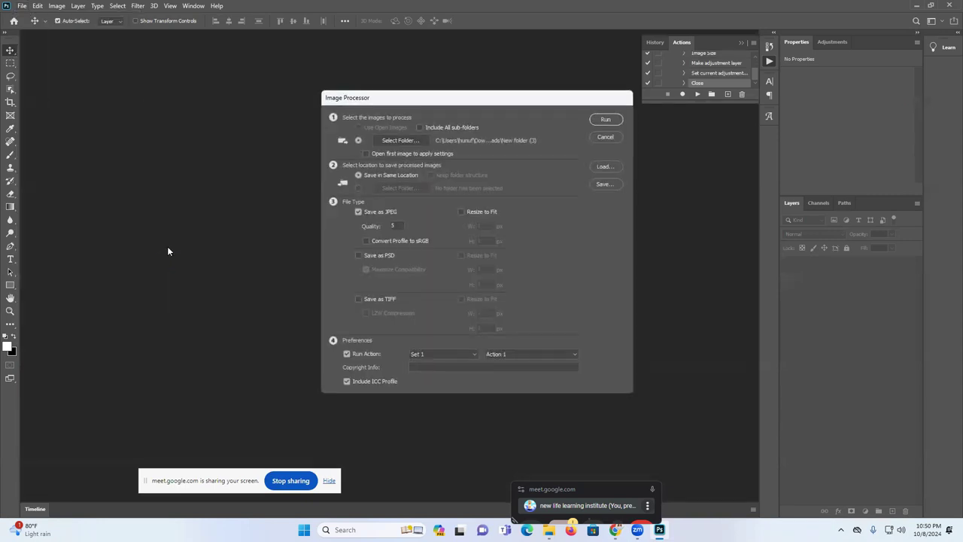
pyautogui.click(404, 142)
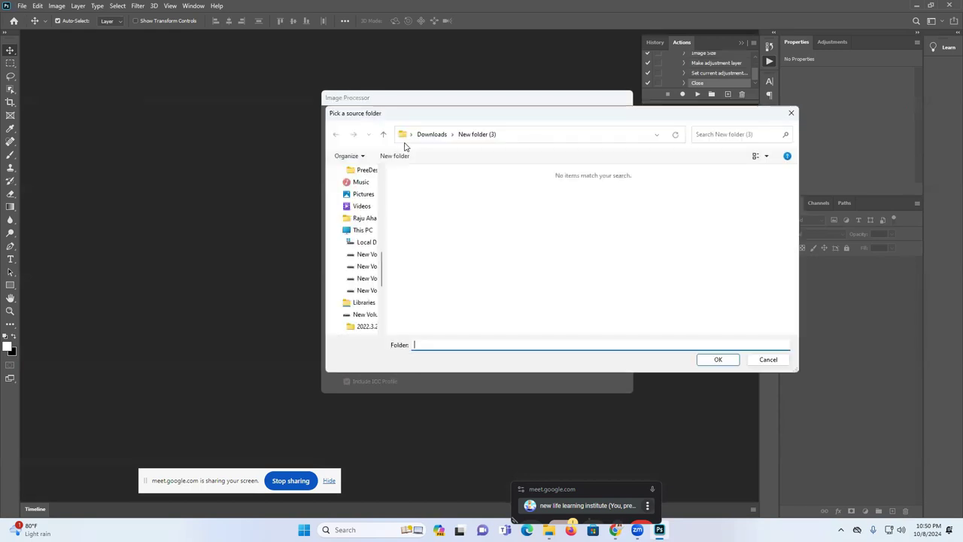
pyautogui.click(383, 134)
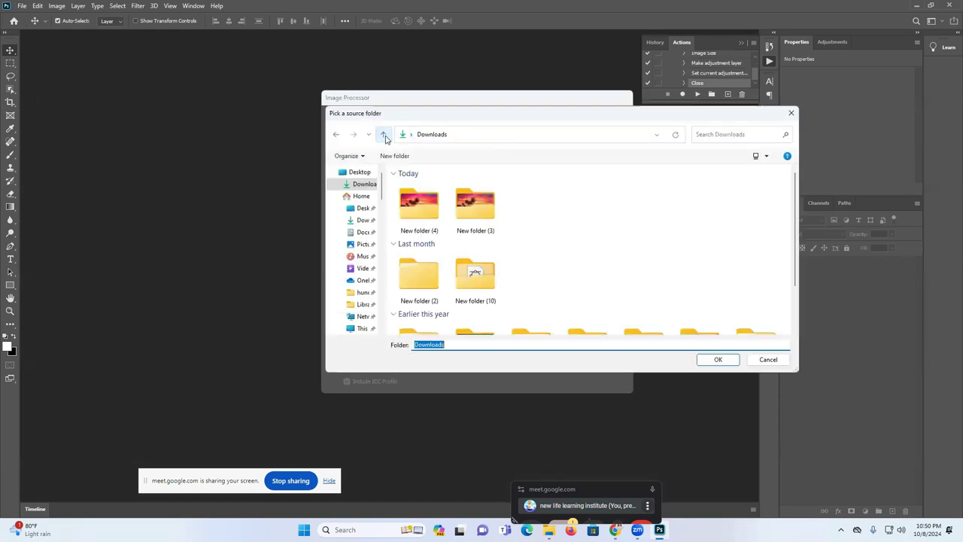
pyautogui.click(482, 213)
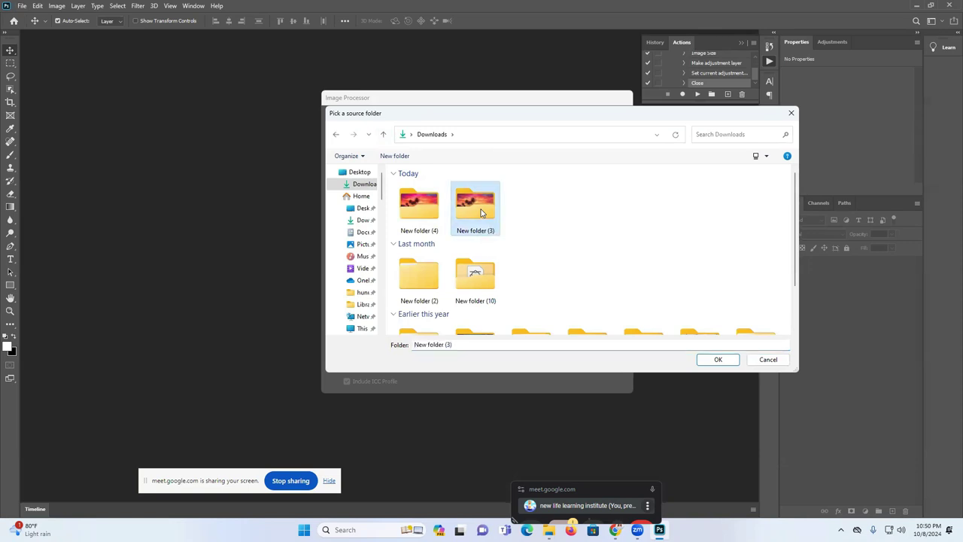
pyautogui.click(717, 359)
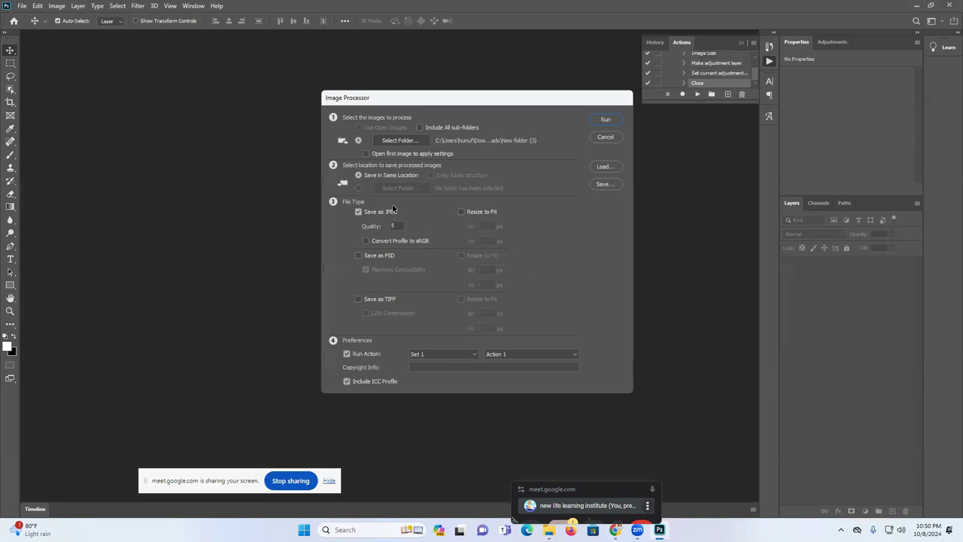
# Run the Image Processor with JPEG output in the same location, applying Action 1 from Set 1.
pyautogui.click(357, 212)
pyautogui.click(358, 211)
pyautogui.click(607, 120)
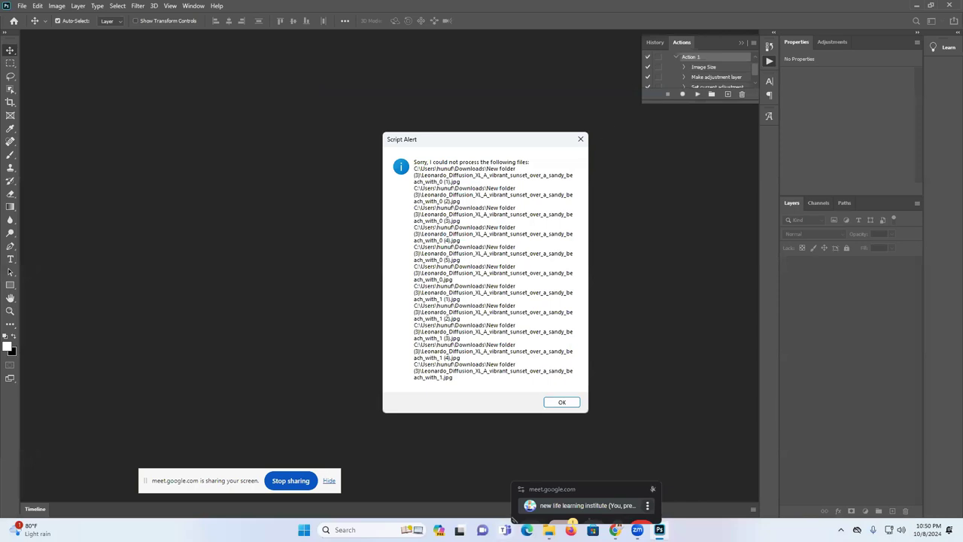
pyautogui.click(550, 405)
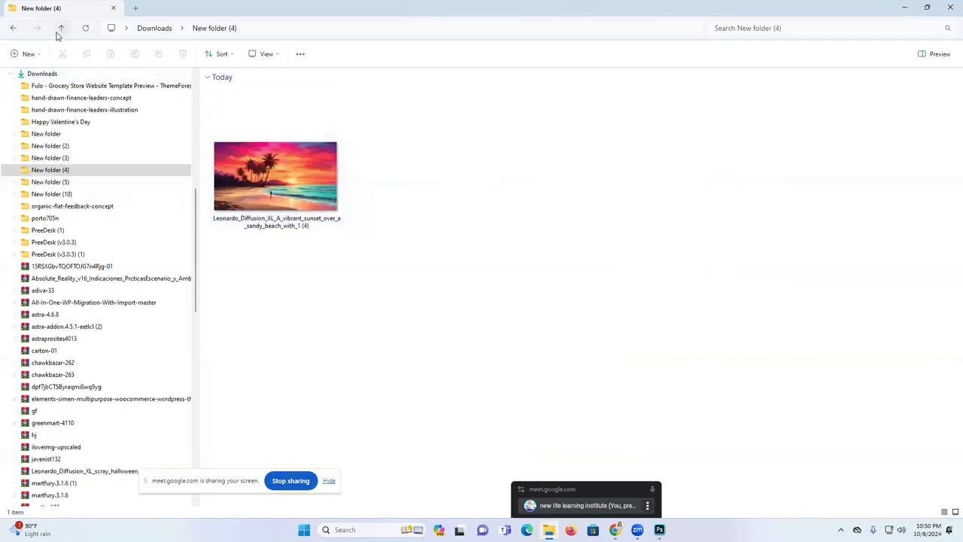
# Check the JPEG subfolder of New folder (3) in File Explorer for processed images.
pyautogui.click(61, 28)
pyautogui.doubleClick(239, 126)
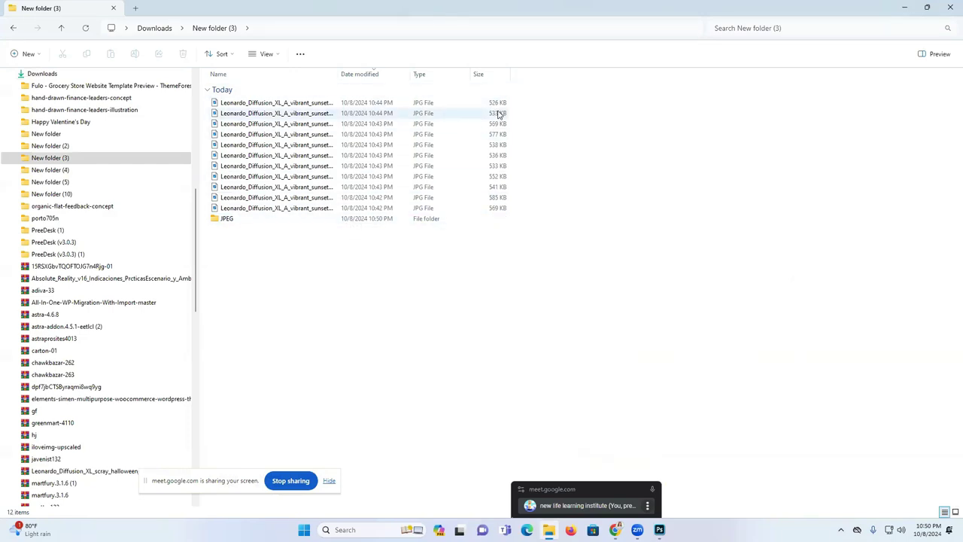
pyautogui.doubleClick(256, 219)
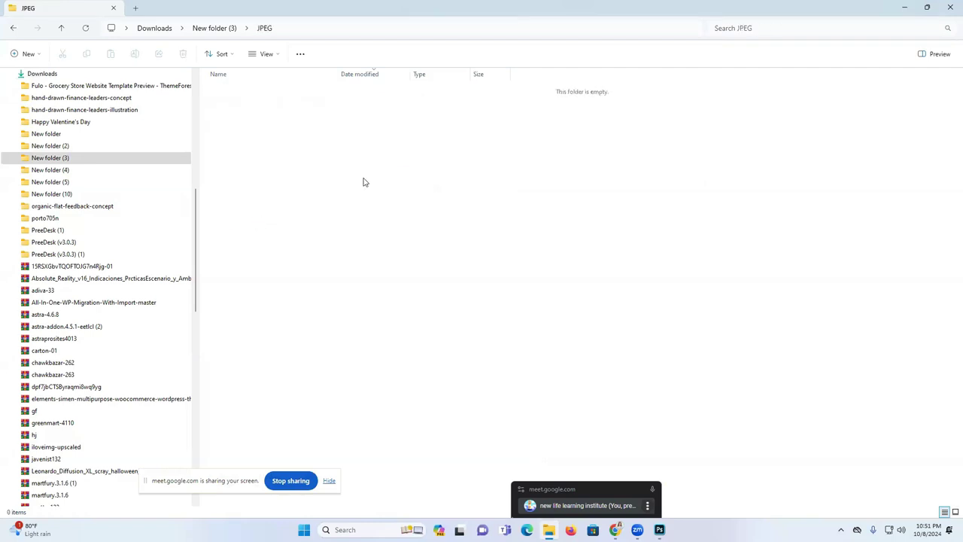
pyautogui.click(61, 28)
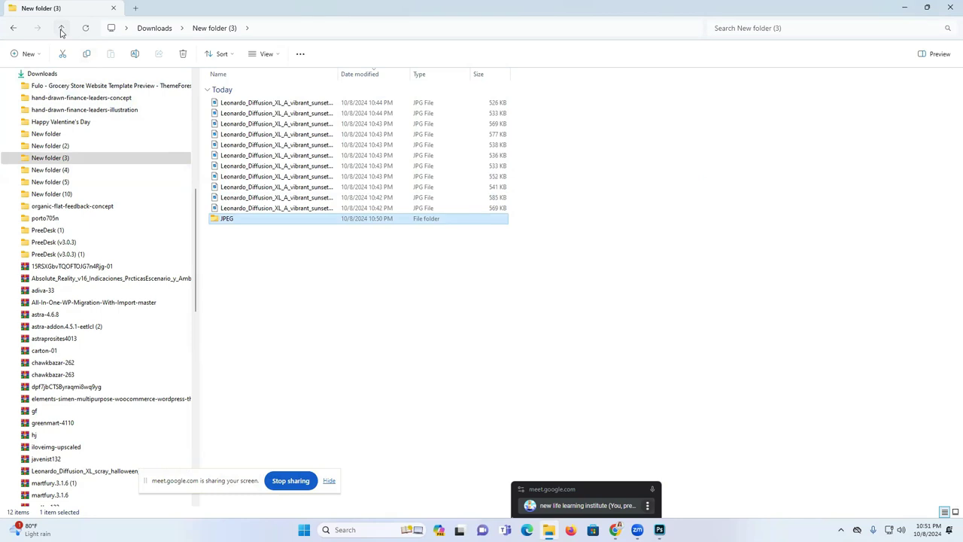
pyautogui.click(61, 30)
pyautogui.doubleClick(229, 107)
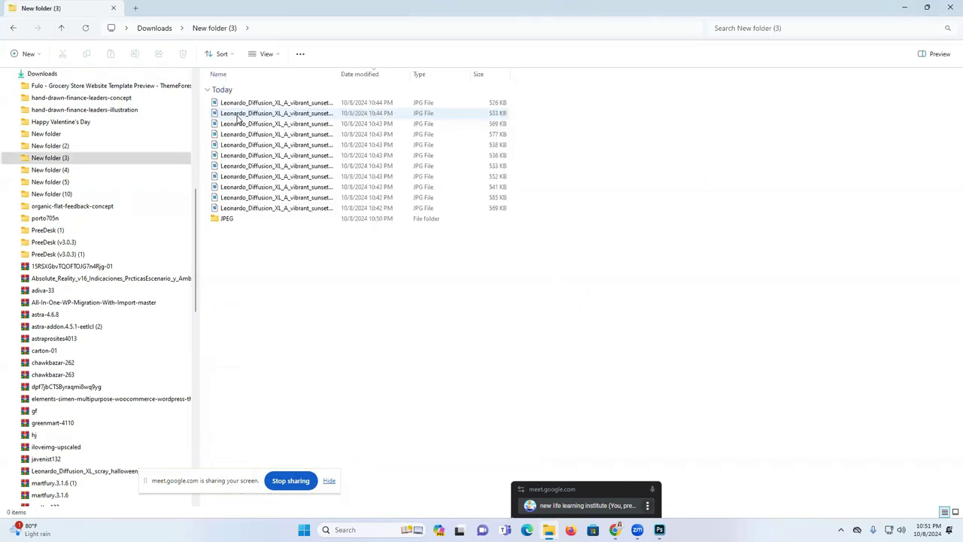
pyautogui.doubleClick(246, 219)
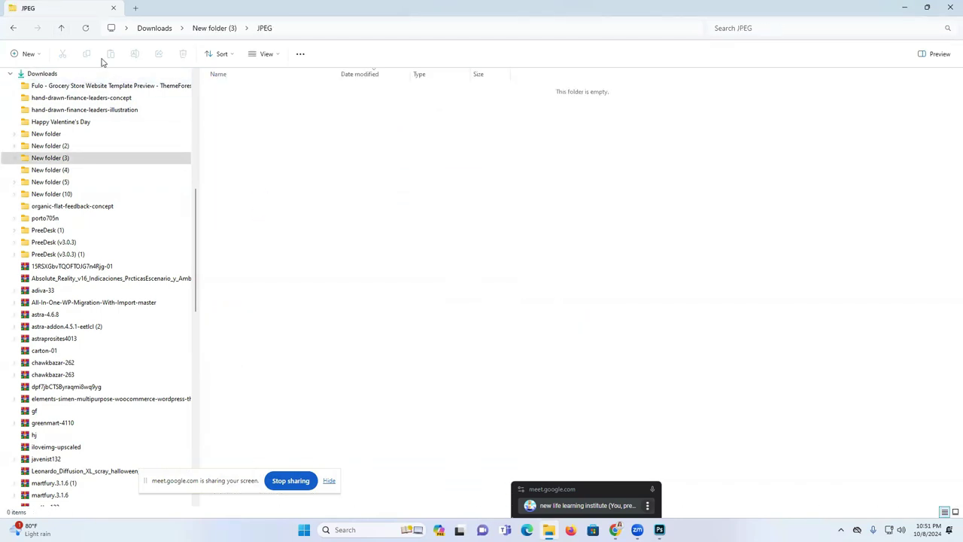
pyautogui.click(66, 29)
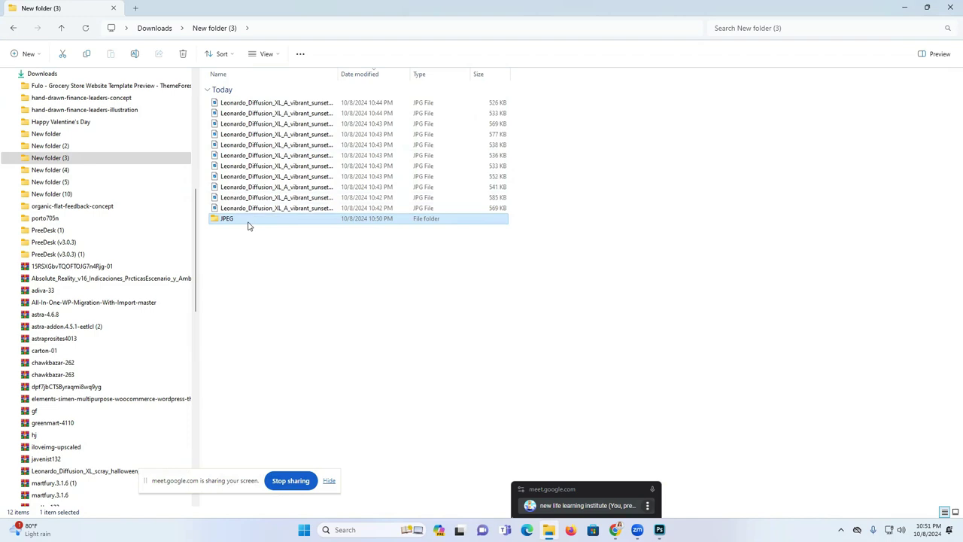
# Return to Photoshop and try running the Image Processor again on New folder (3) in Downloads with Action 1.
pyautogui.click(659, 529)
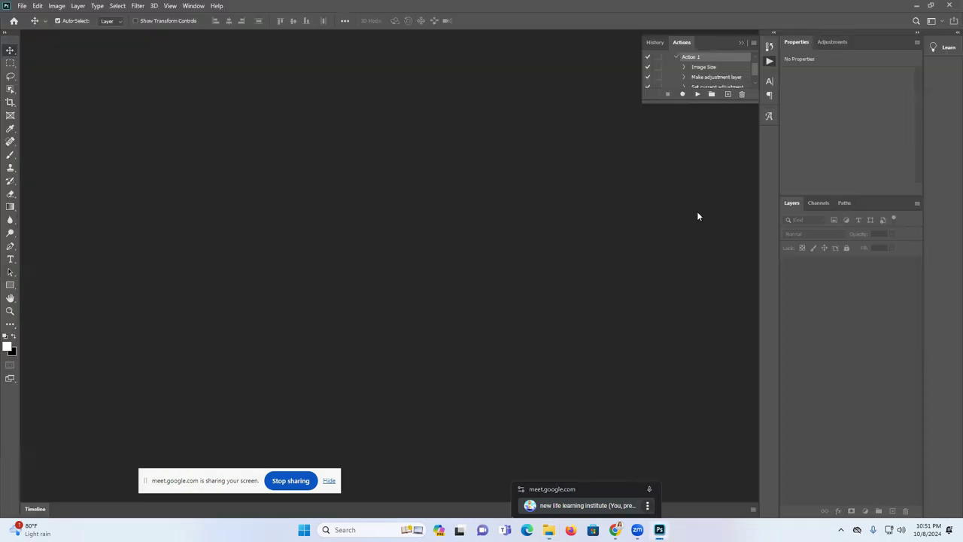
pyautogui.click(22, 6)
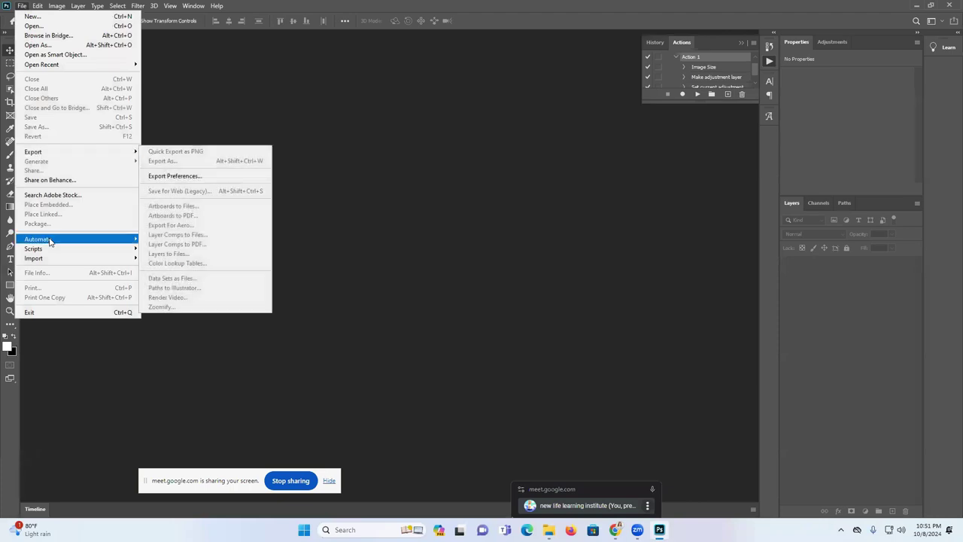
pyautogui.moveTo(50, 239)
pyautogui.click(160, 250)
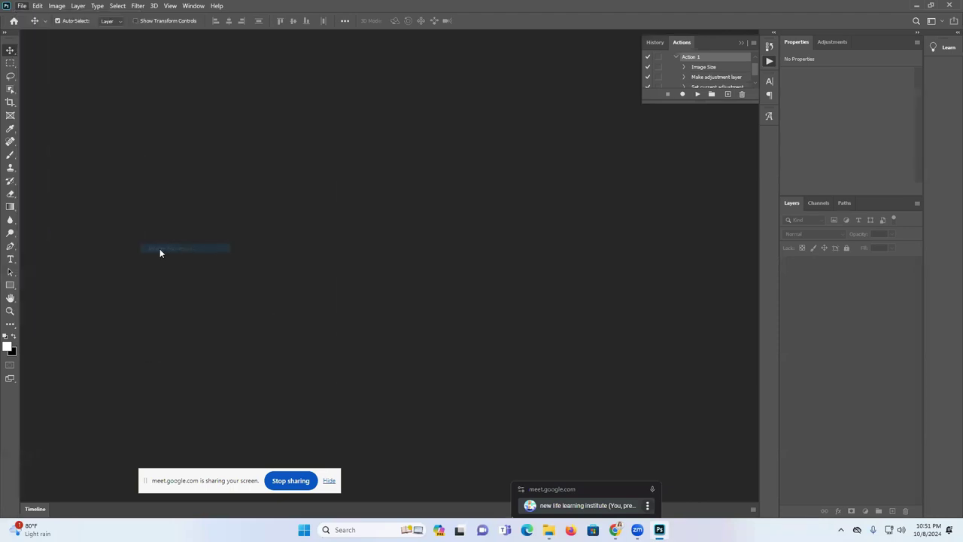
pyautogui.click(388, 138)
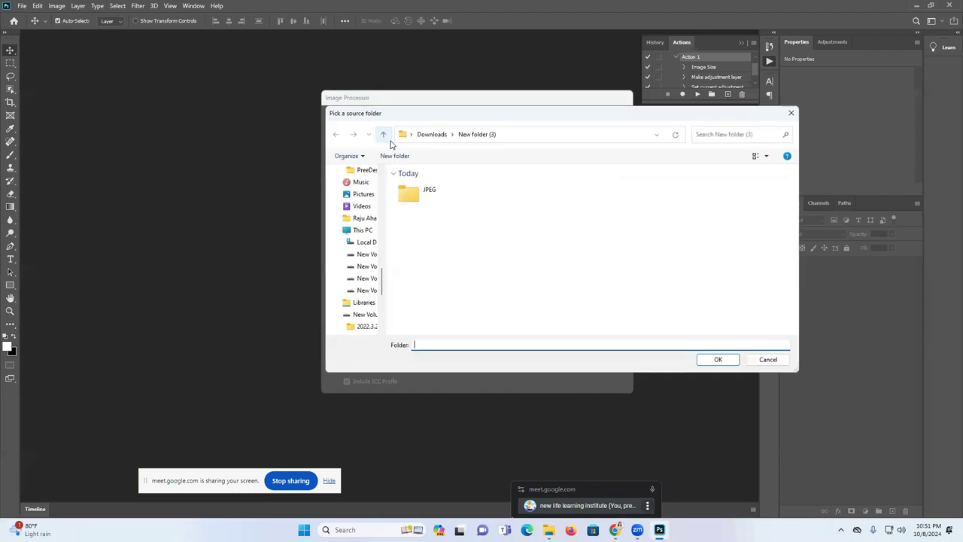
pyautogui.click(383, 134)
pyautogui.click(470, 219)
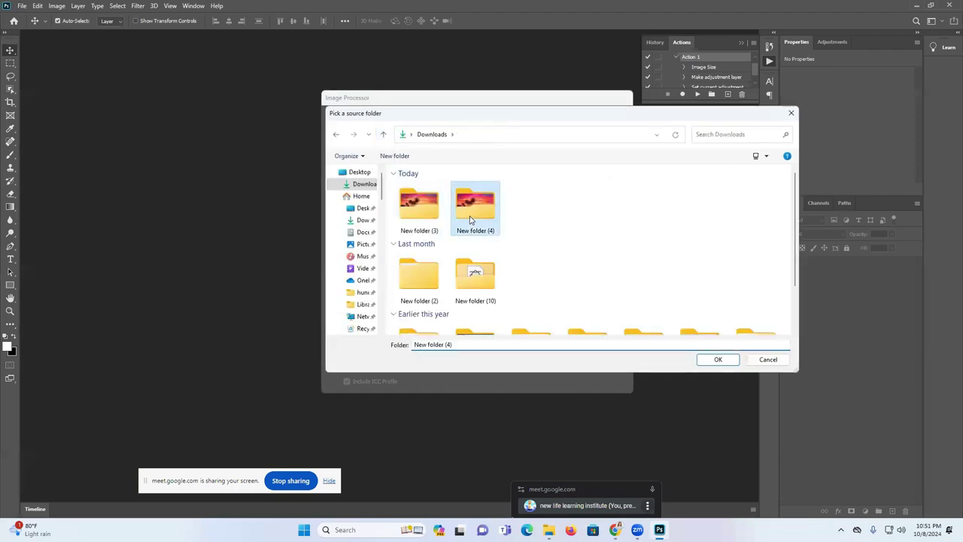
pyautogui.click(403, 220)
pyautogui.click(713, 360)
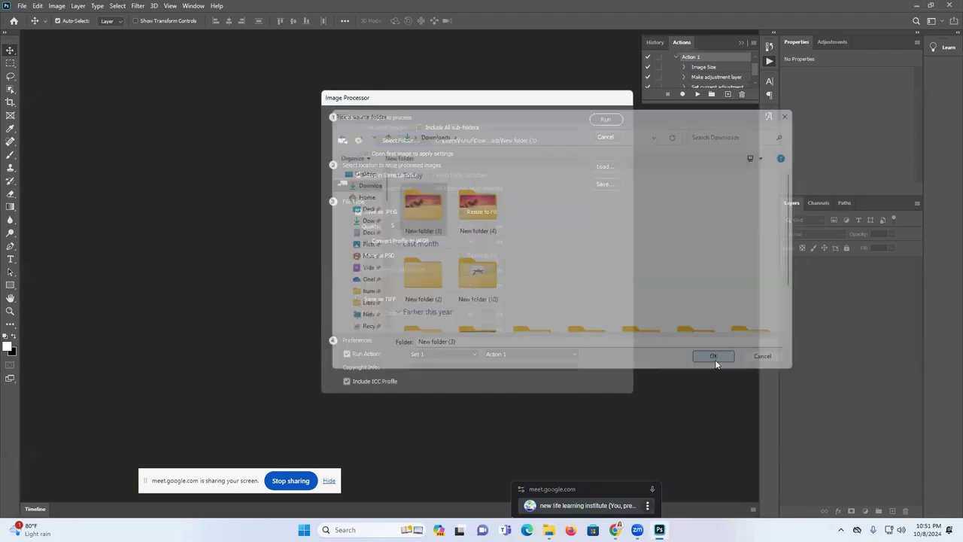
pyautogui.click(607, 120)
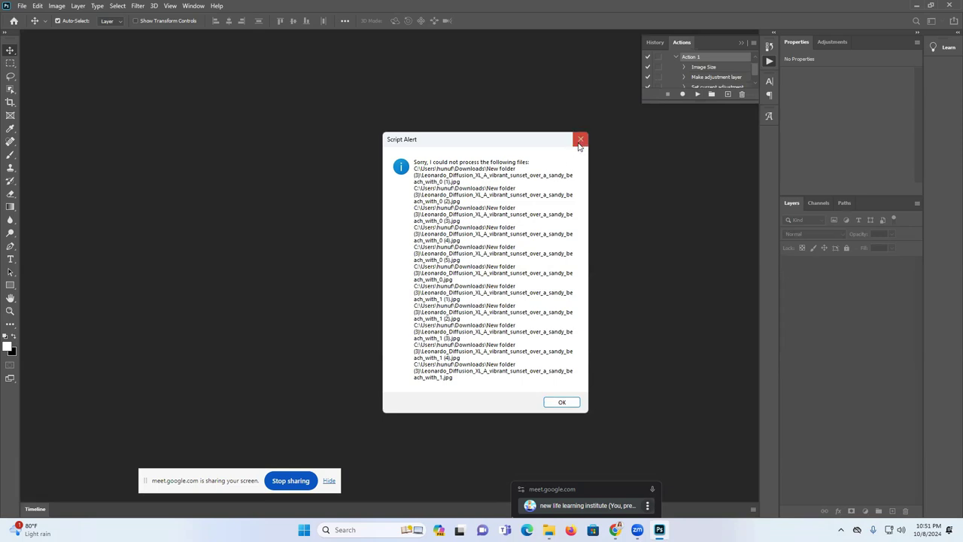
pyautogui.click(580, 142)
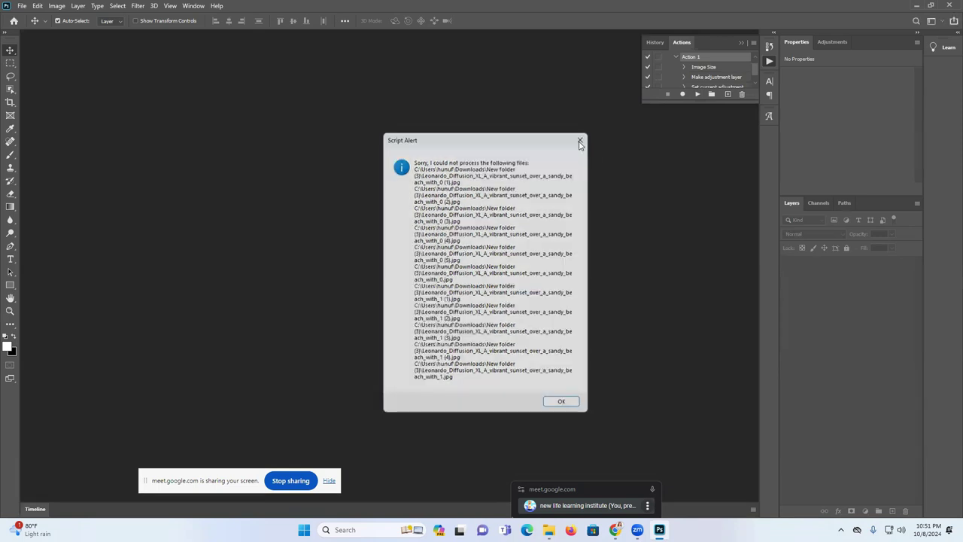
# Switch to File Explorer and open New folder (4) in Downloads to check its contents.
pyautogui.hotkey('alt', 'Tab')
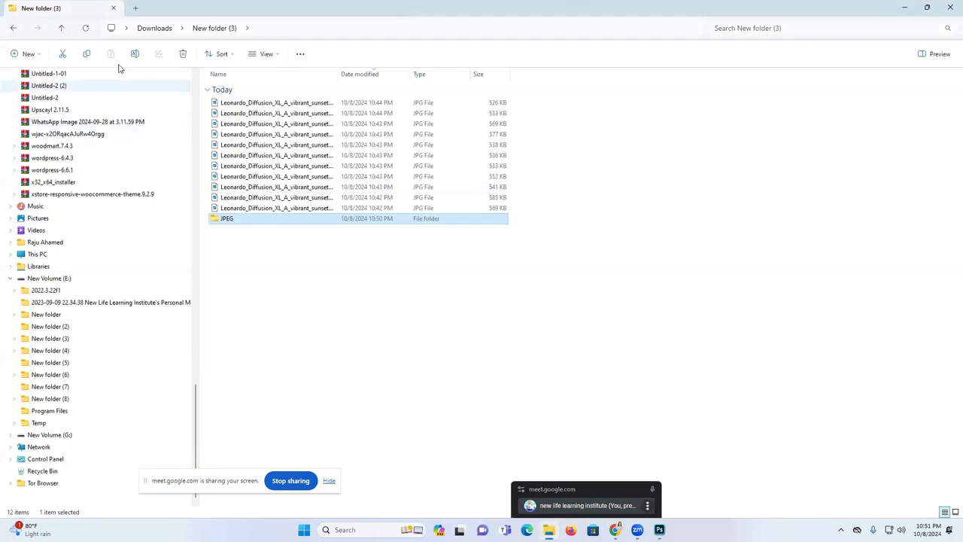
pyautogui.click(63, 29)
pyautogui.doubleClick(267, 111)
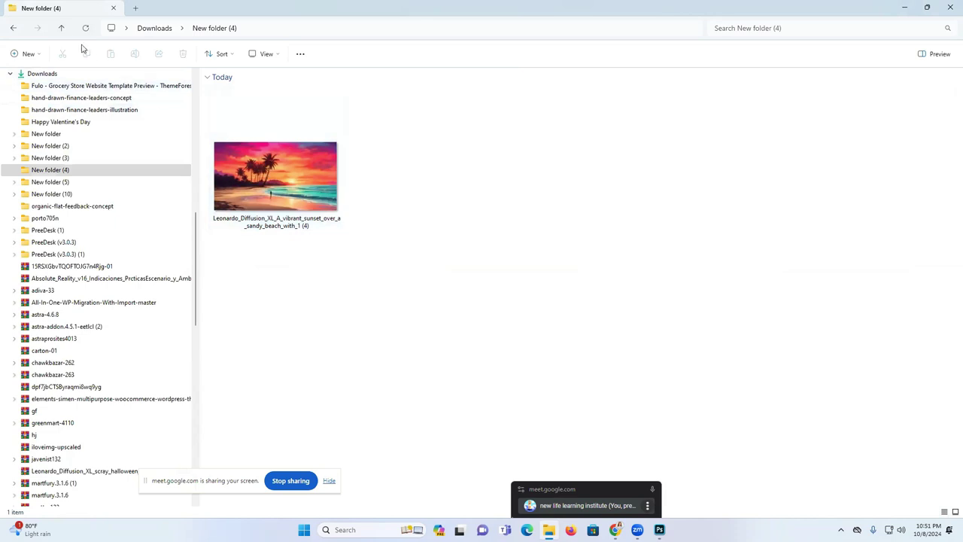
# Check the JPEG subfolder of New folder (3) for processed images and close File Explorer.
pyautogui.click(59, 28)
pyautogui.doubleClick(229, 112)
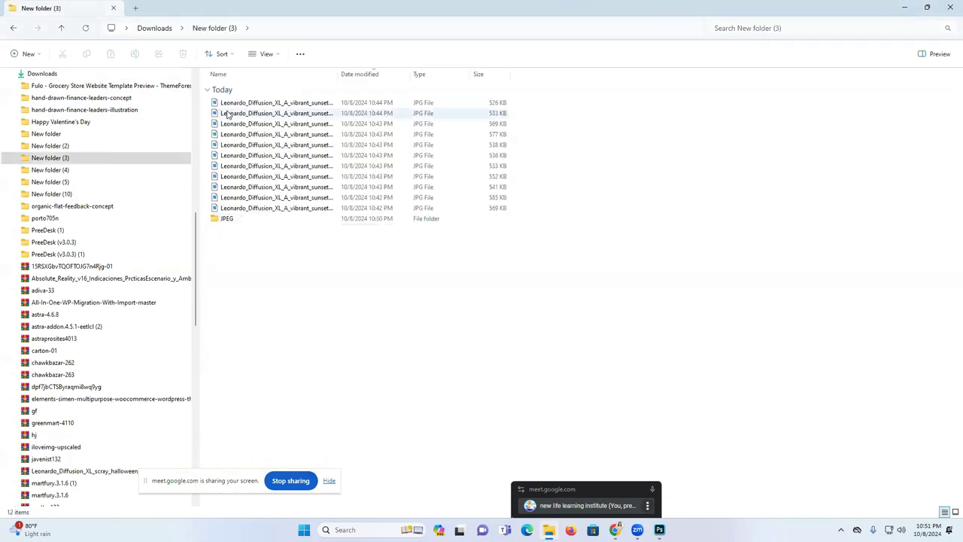
pyautogui.doubleClick(228, 218)
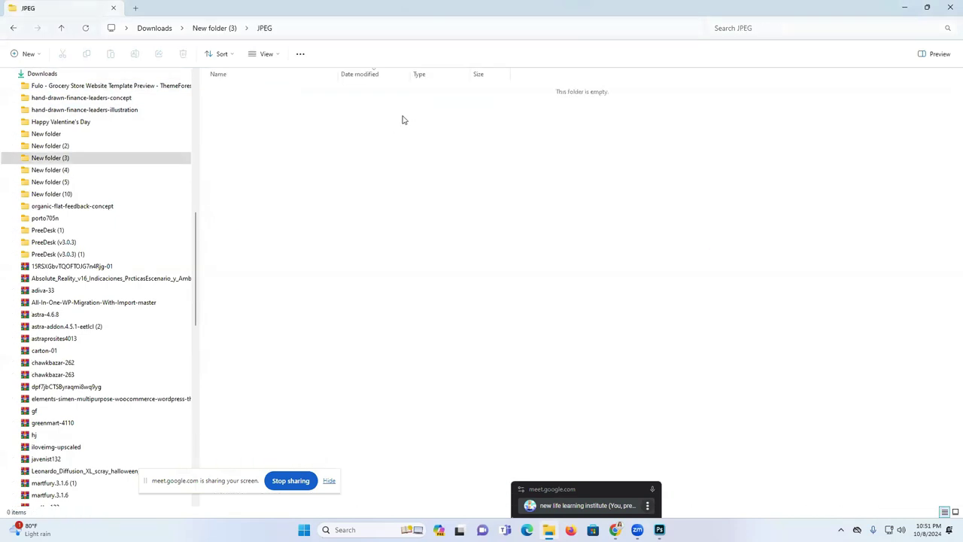
pyautogui.click(949, 7)
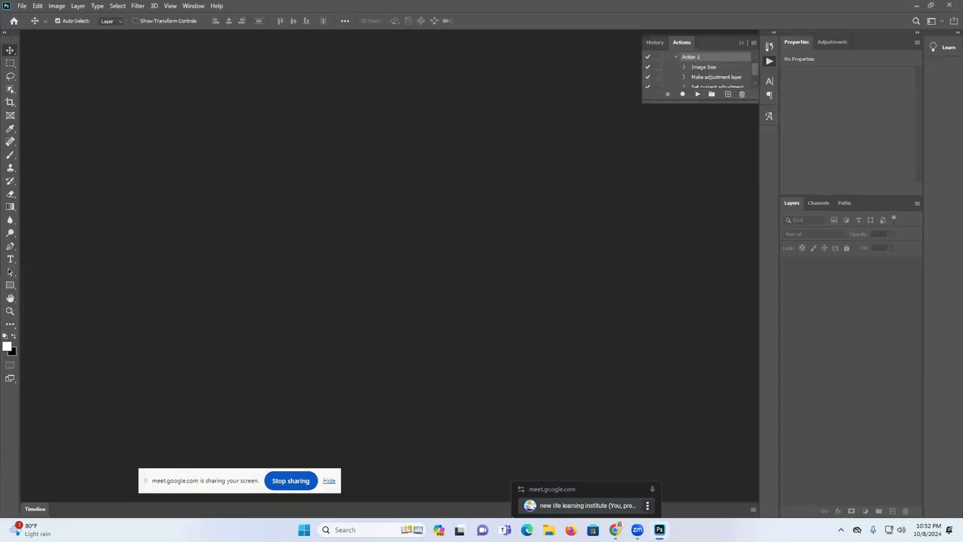
# Delete the recorded Action 1 and its containing Set 1.
pyautogui.click(742, 95)
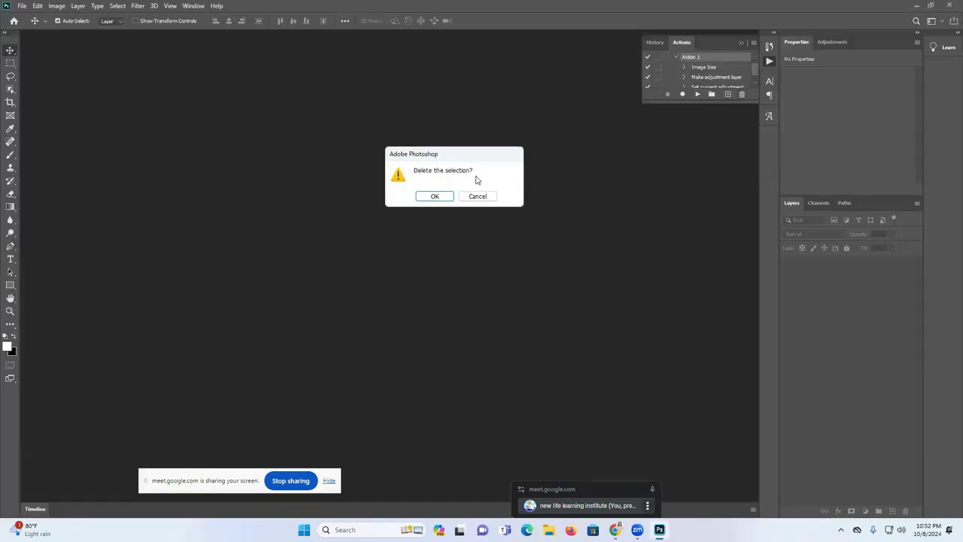
pyautogui.click(440, 197)
pyautogui.click(742, 94)
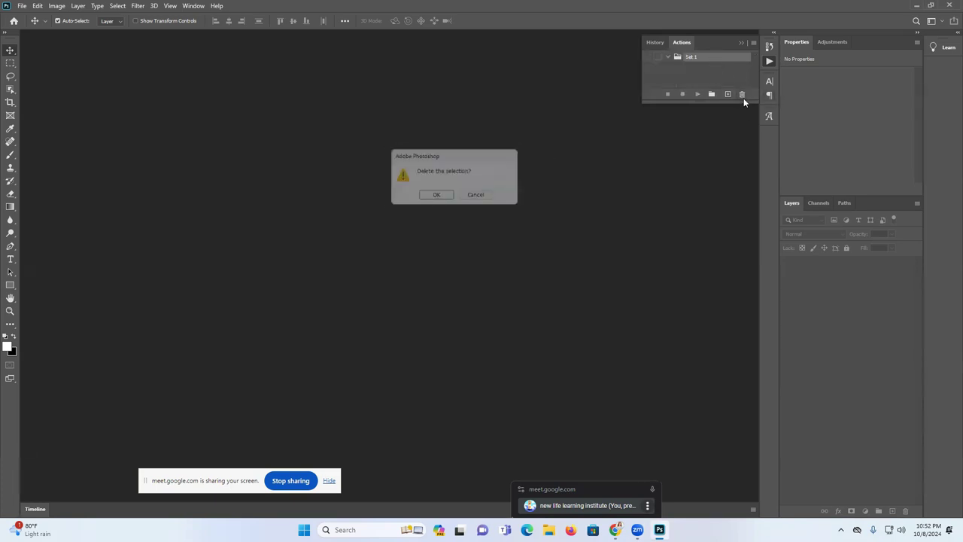
pyautogui.click(438, 197)
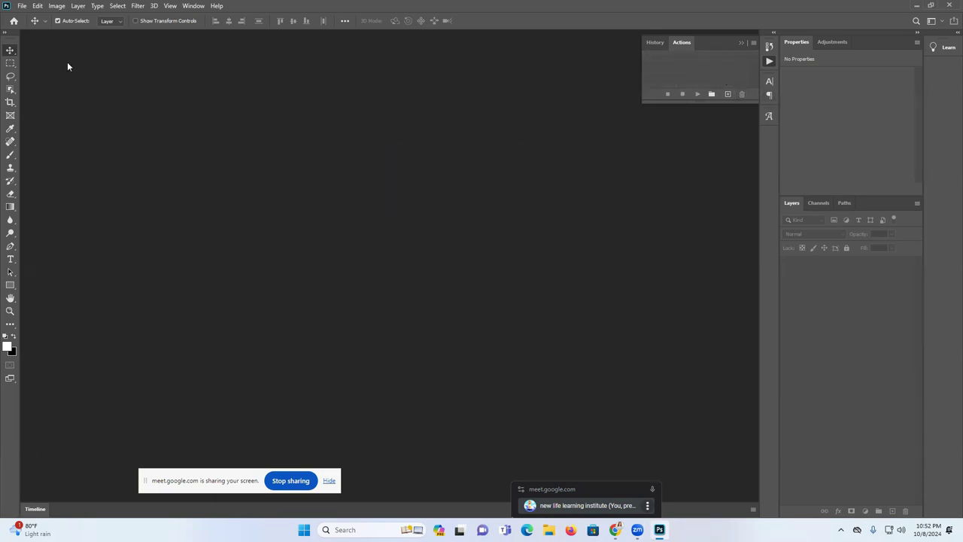
pyautogui.click(23, 8)
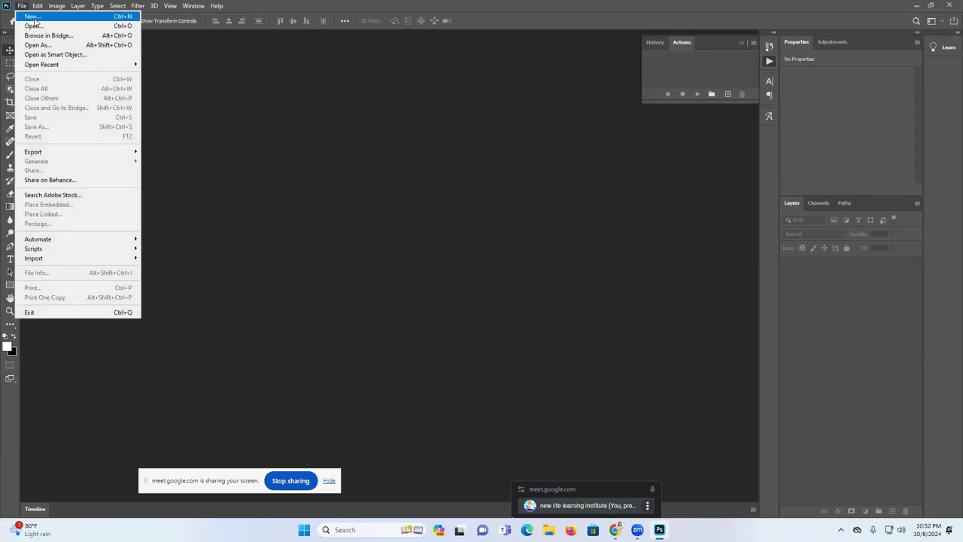
pyautogui.click(33, 25)
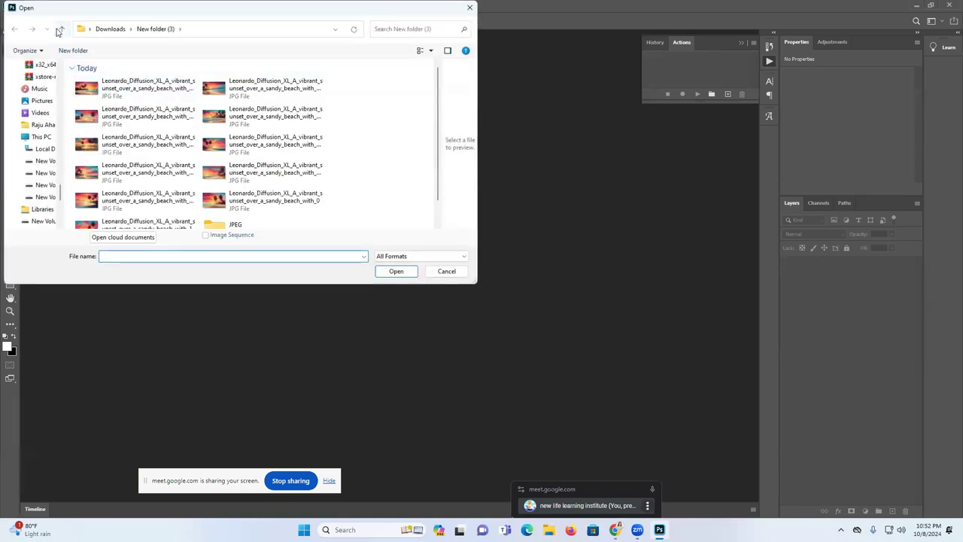
pyautogui.scroll(-1, 263, 144)
pyautogui.click(470, 7)
# Switch to File Explorer, open New folder (3) in Downloads and delete its JPEG subfolder.
pyautogui.press('super+e')
pyautogui.scroll(5, 103, 94)
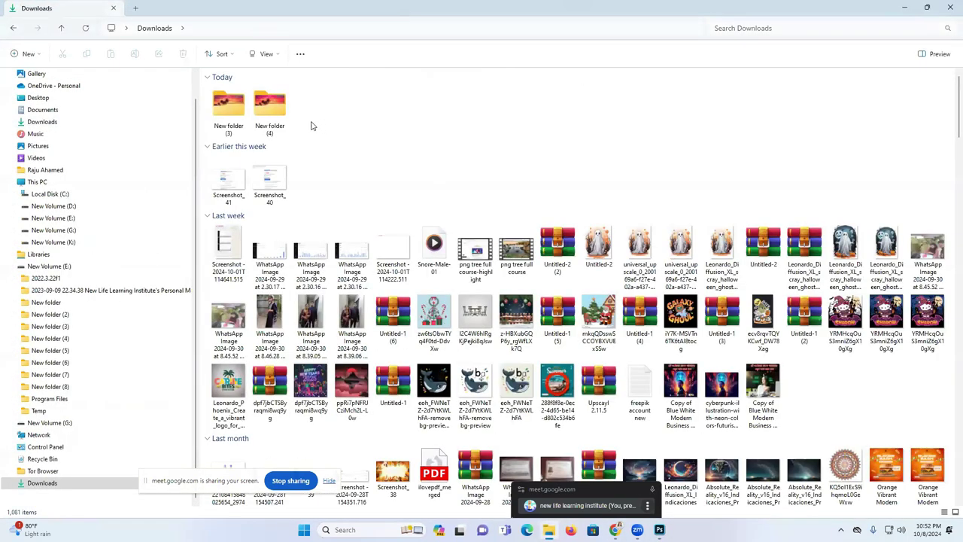
pyautogui.doubleClick(229, 109)
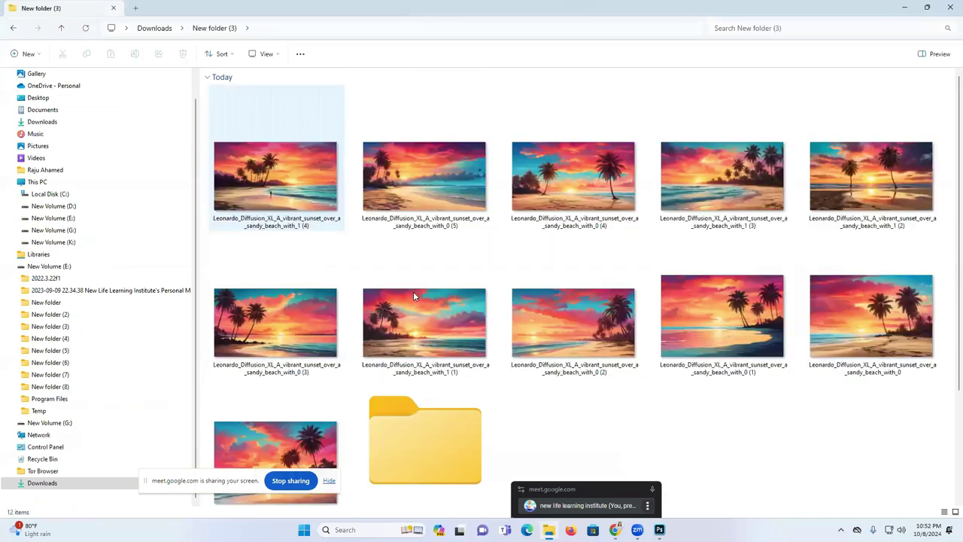
pyautogui.scroll(-1, 413, 296)
pyautogui.click(426, 395)
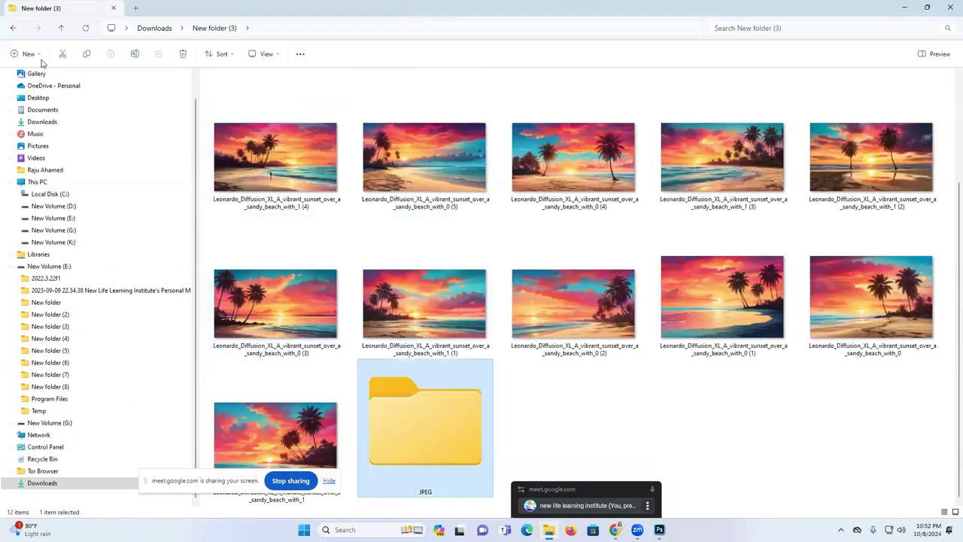
pyautogui.click(183, 53)
# Batch-rename all the beach sunset images in New folder (3) with the base name 1.
pyautogui.moveTo(942, 377); pyautogui.dragTo(204, 98)
pyautogui.click(143, 57)
pyautogui.write('1')
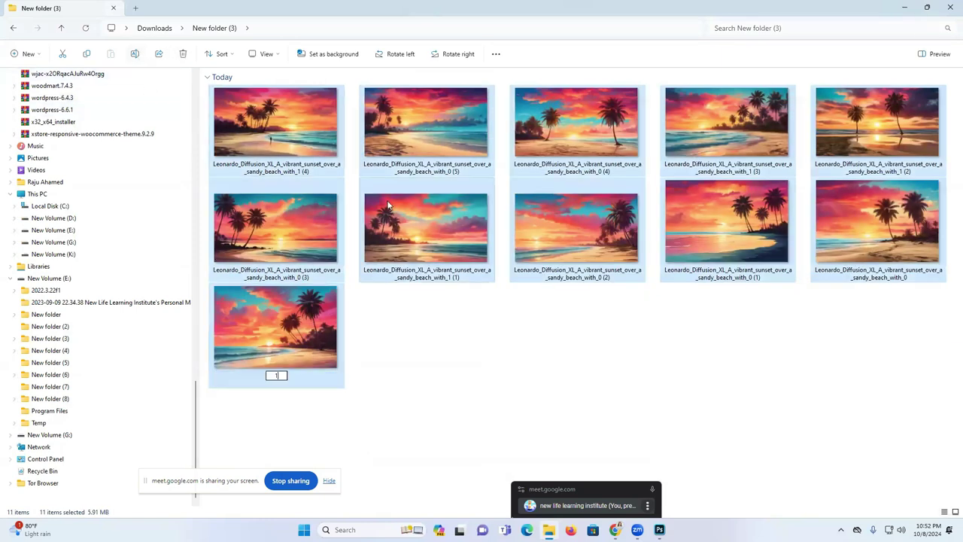
pyautogui.click(507, 349)
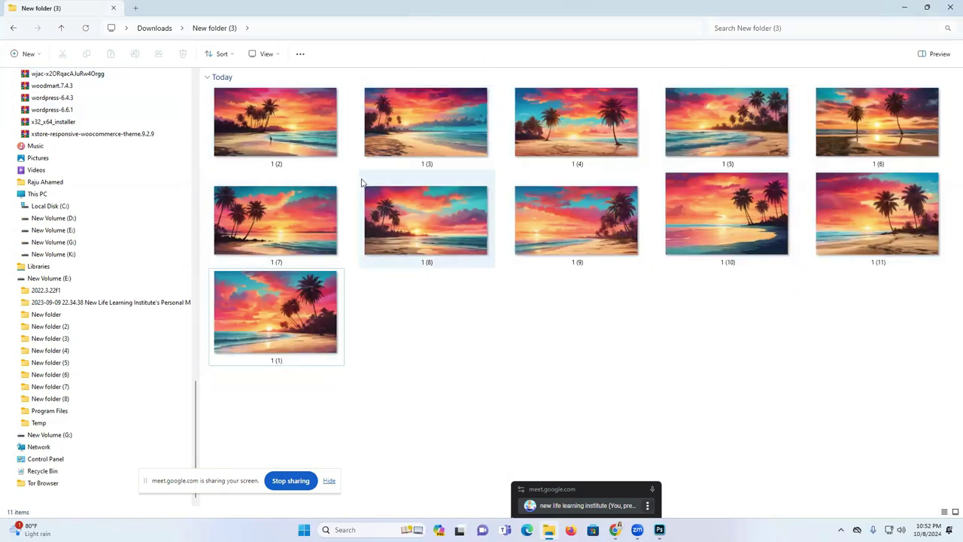
pyautogui.click(62, 29)
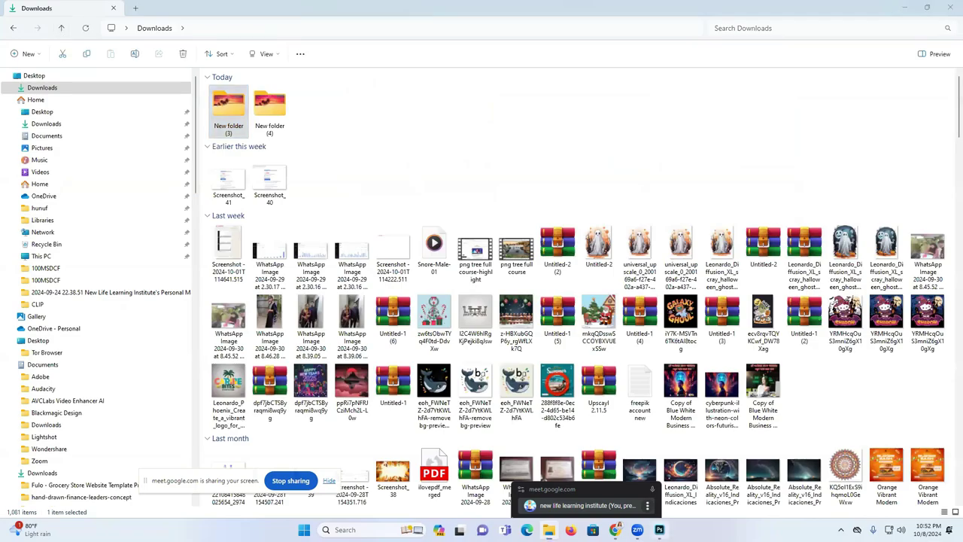
# Return to Photoshop and open the image 1 (2) from New folder (3).
pyautogui.hotkey('alt', 'Tab')
pyautogui.click(22, 6)
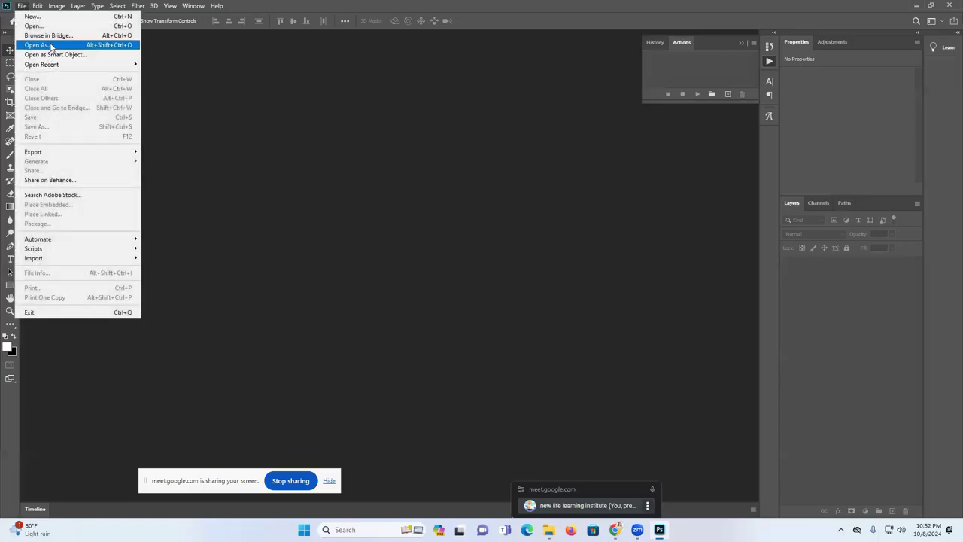
pyautogui.click(34, 24)
pyautogui.click(113, 95)
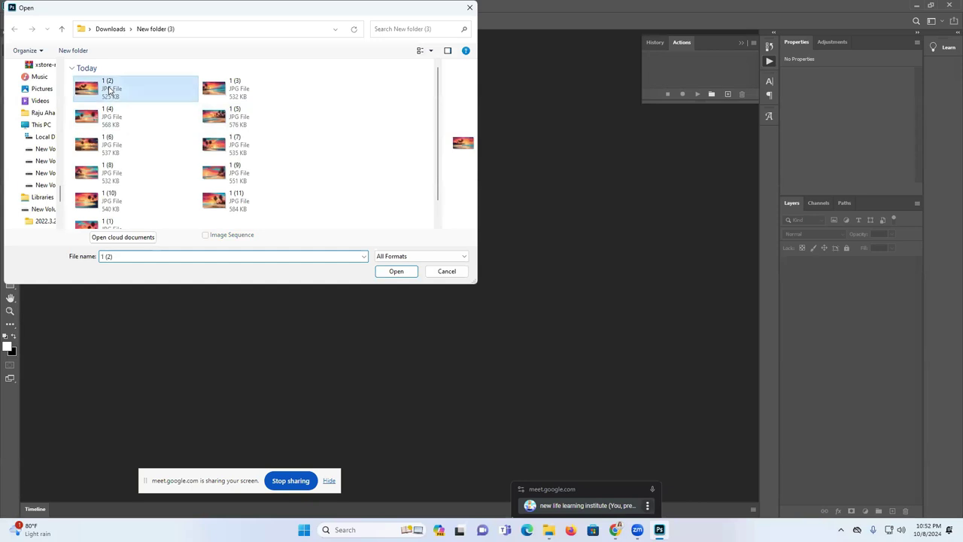
pyautogui.click(407, 274)
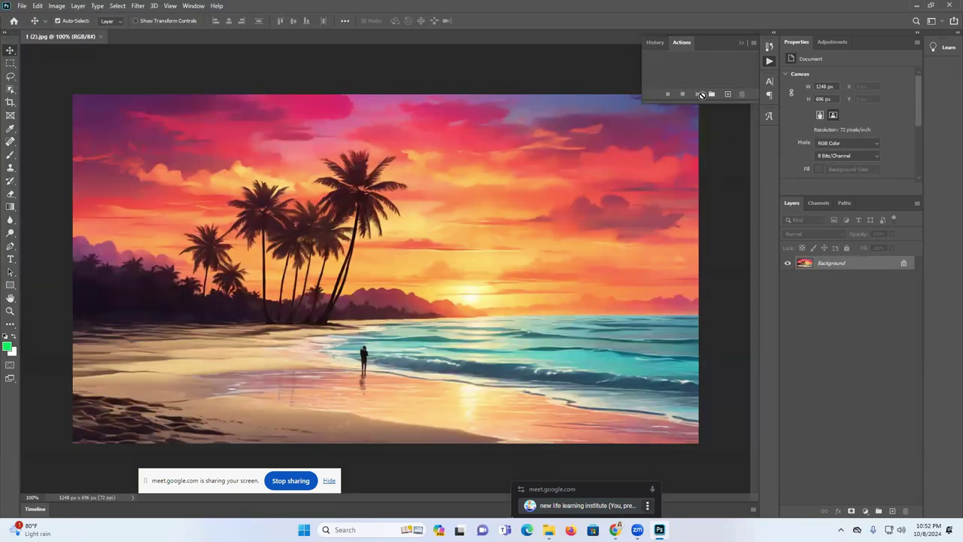
# Start recording a new action named Action 1 and resize the image to 5000 pixels wide at 300 pixels/inch.
pyautogui.click(728, 94)
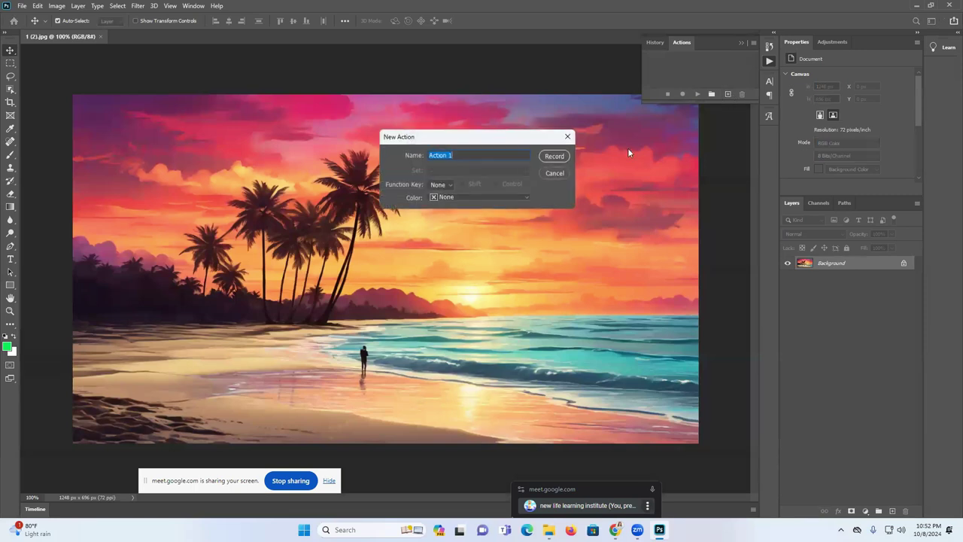
pyautogui.click(557, 157)
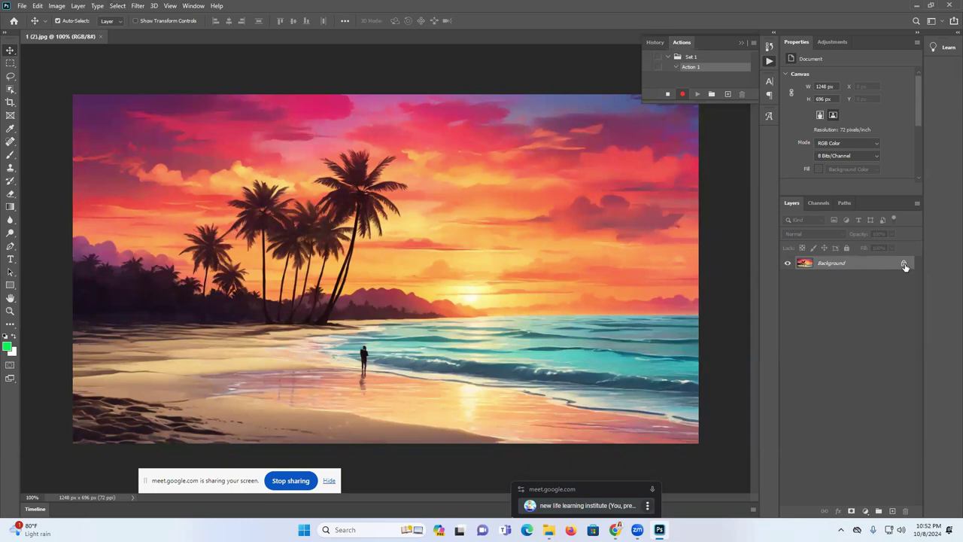
pyautogui.press('ctrl')
pyautogui.hotkey('ctrl', 'alt', 'i')
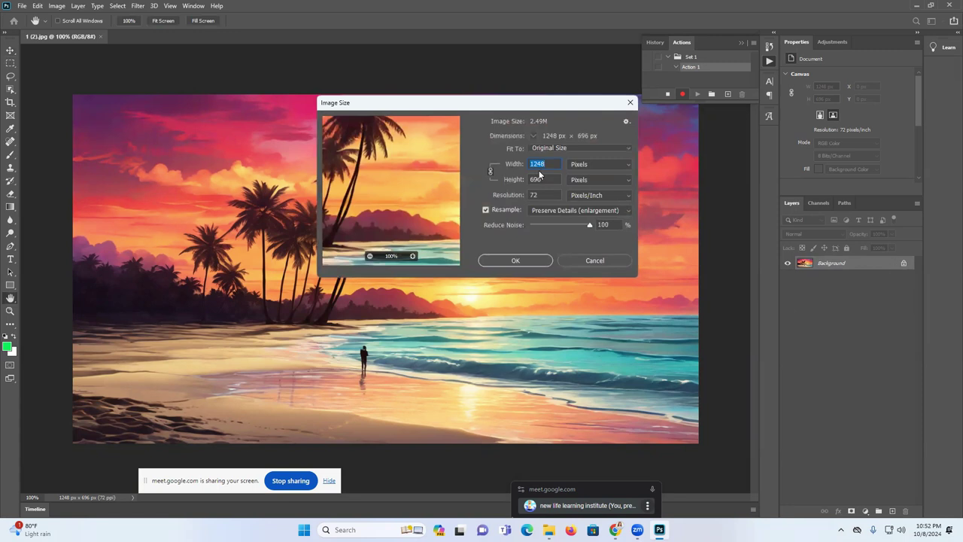
pyautogui.write('500')
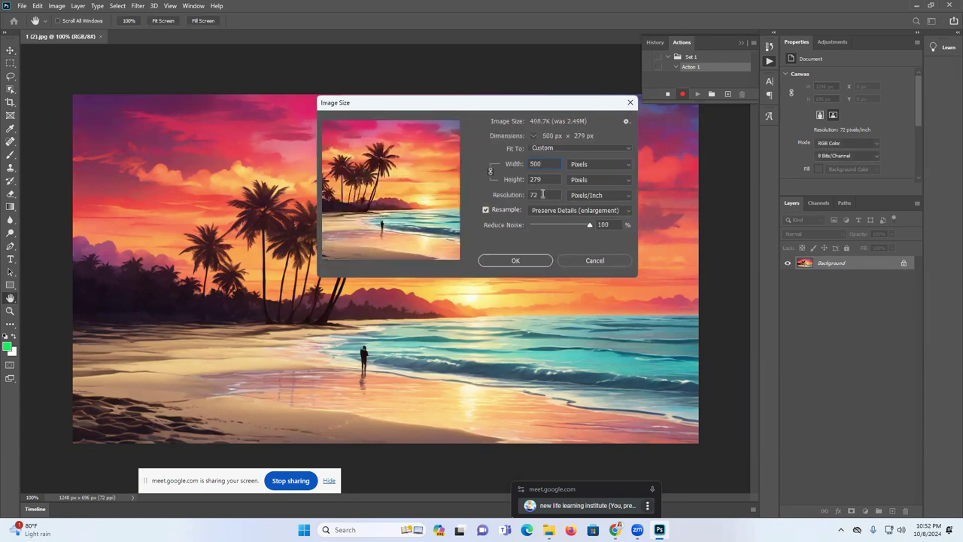
pyautogui.write('0')
pyautogui.write('300')
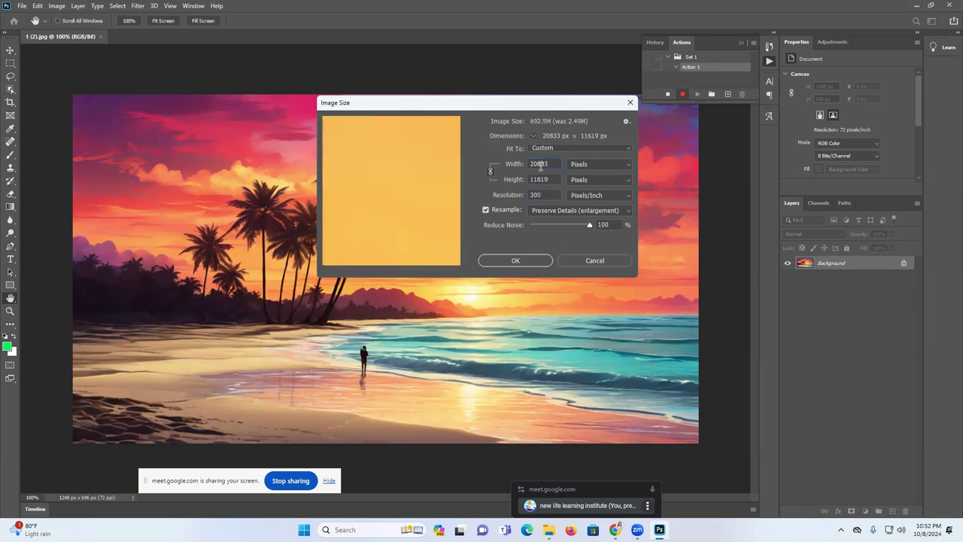
pyautogui.click(540, 166)
pyautogui.write('5')
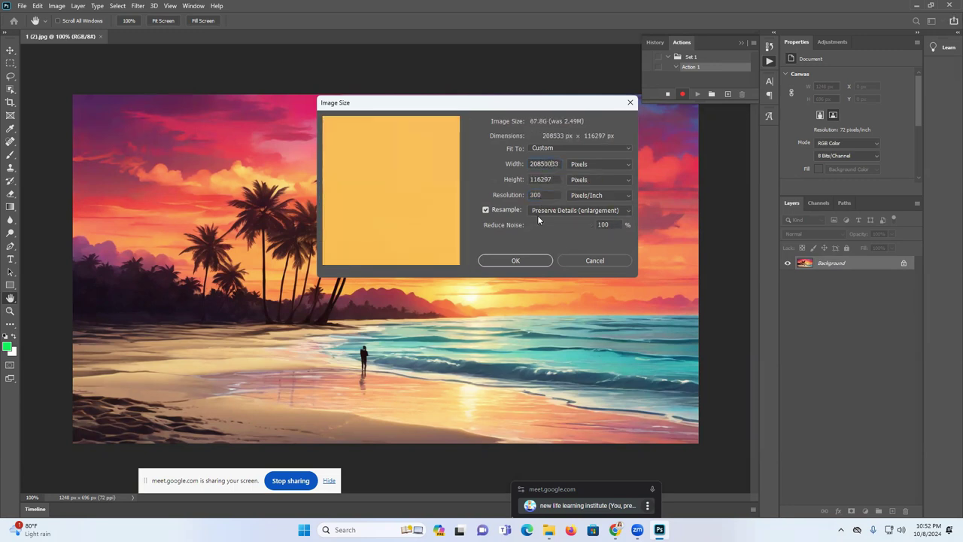
pyautogui.doubleClick(545, 162)
pyautogui.write('5000')
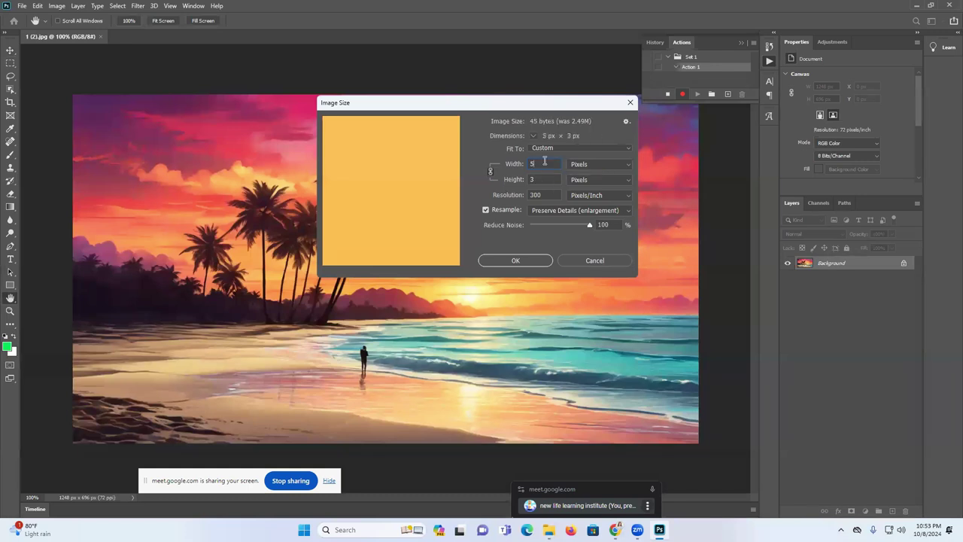
pyautogui.click(527, 258)
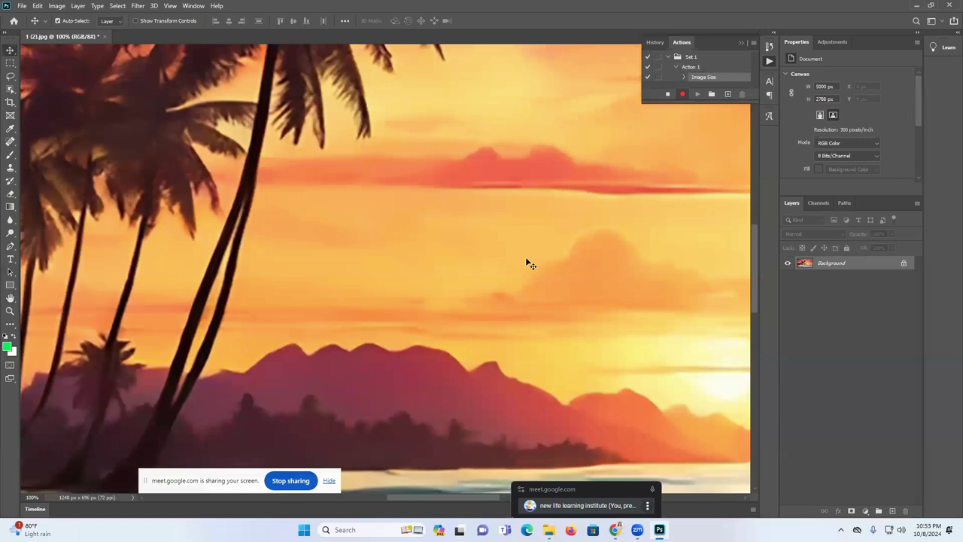
pyautogui.hotkey('ctrl', '0')
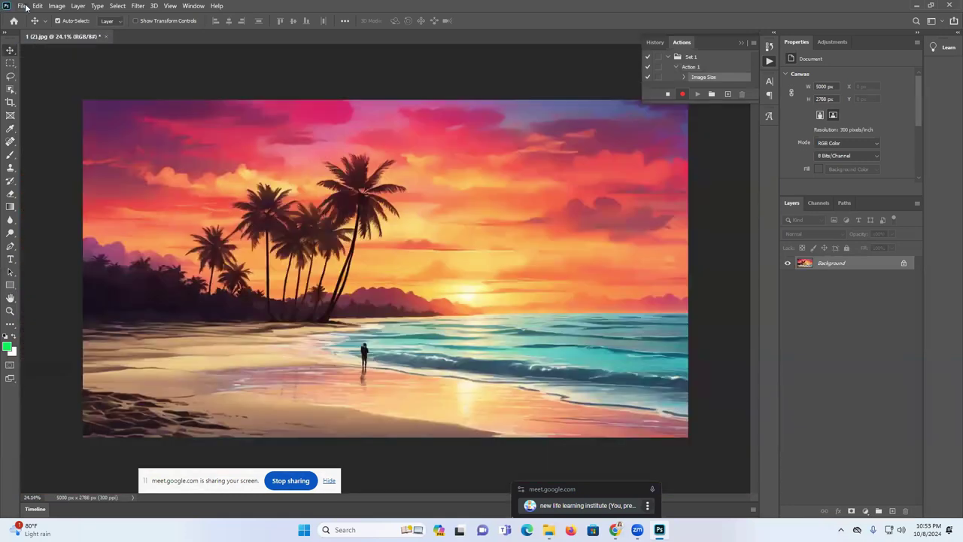
# Export the enlarged image as a JPG named Screenshot_41 into a newly created folder in Downloads.
pyautogui.click(22, 6)
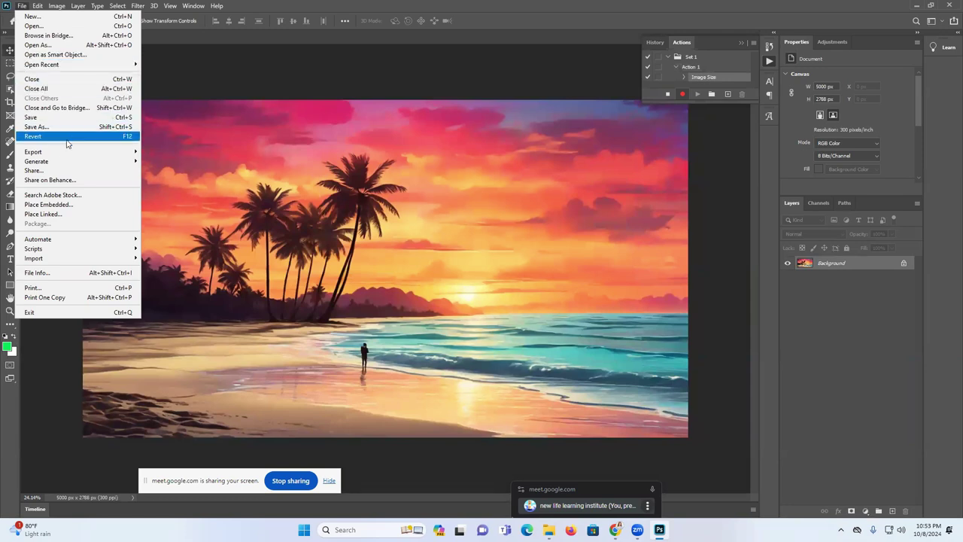
pyautogui.moveTo(45, 151)
pyautogui.click(178, 163)
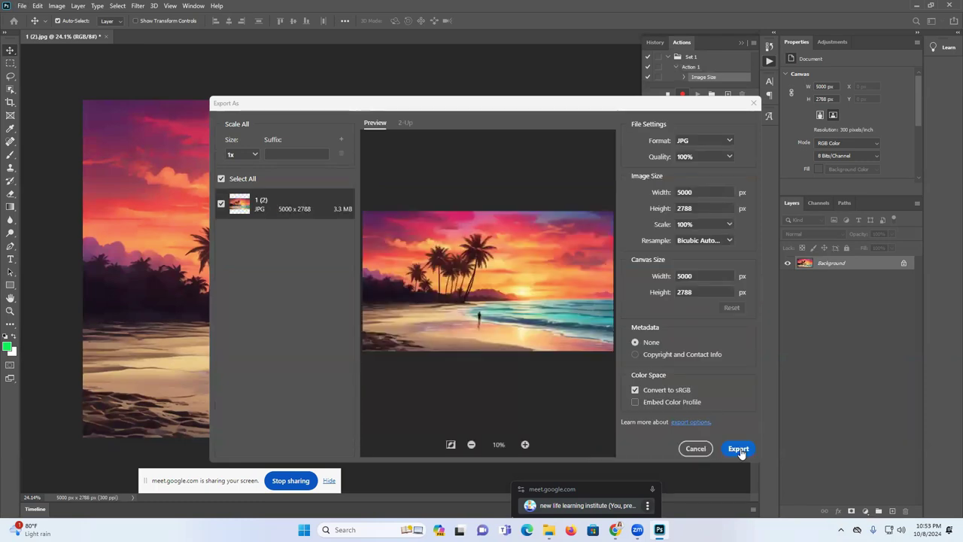
pyautogui.click(738, 450)
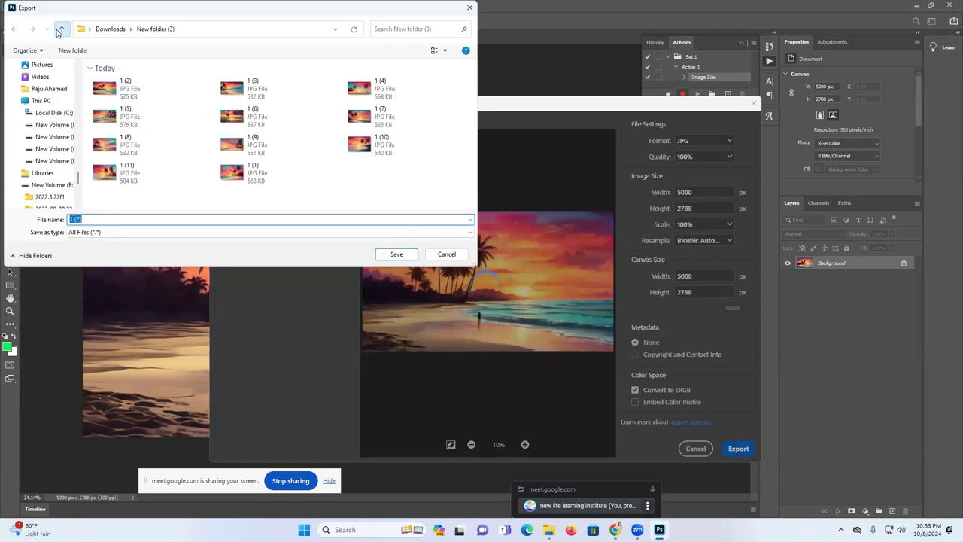
pyautogui.click(59, 28)
pyautogui.rightClick(264, 106)
pyautogui.moveTo(305, 202)
pyautogui.click(385, 202)
pyautogui.click(374, 144)
pyautogui.click(126, 95)
pyautogui.click(396, 254)
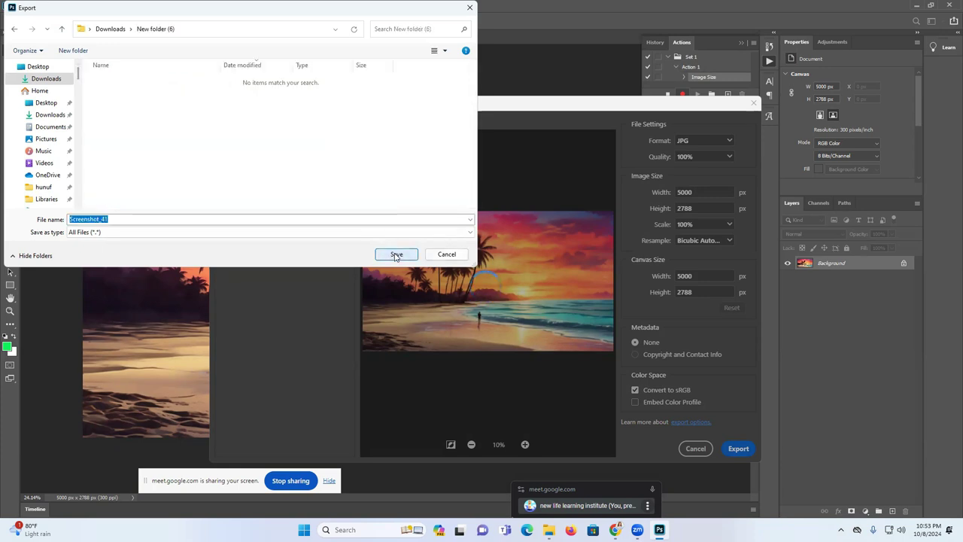
pyautogui.click(395, 255)
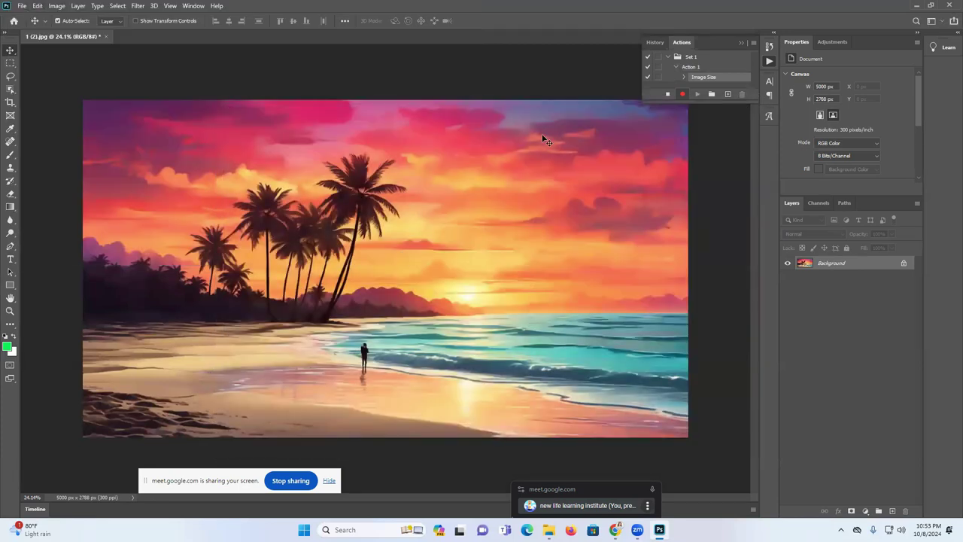
# Stop recording Action 1 and close the image 1 (2) without saving its changes.
pyautogui.click(105, 37)
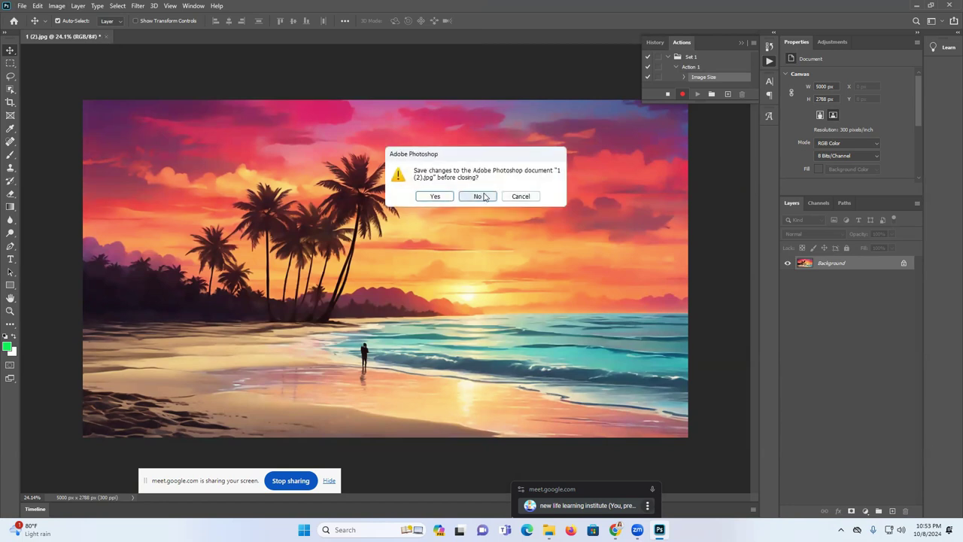
pyautogui.click(521, 196)
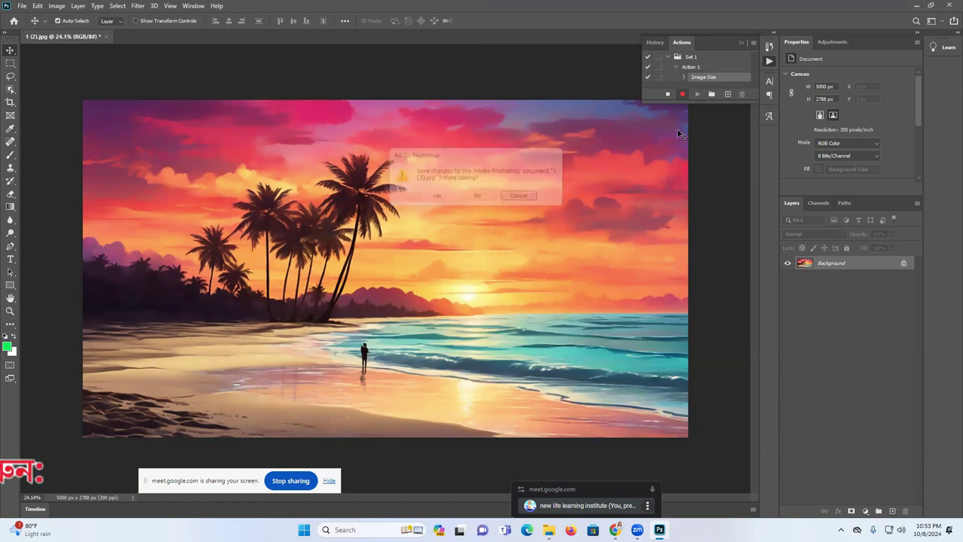
pyautogui.click(667, 94)
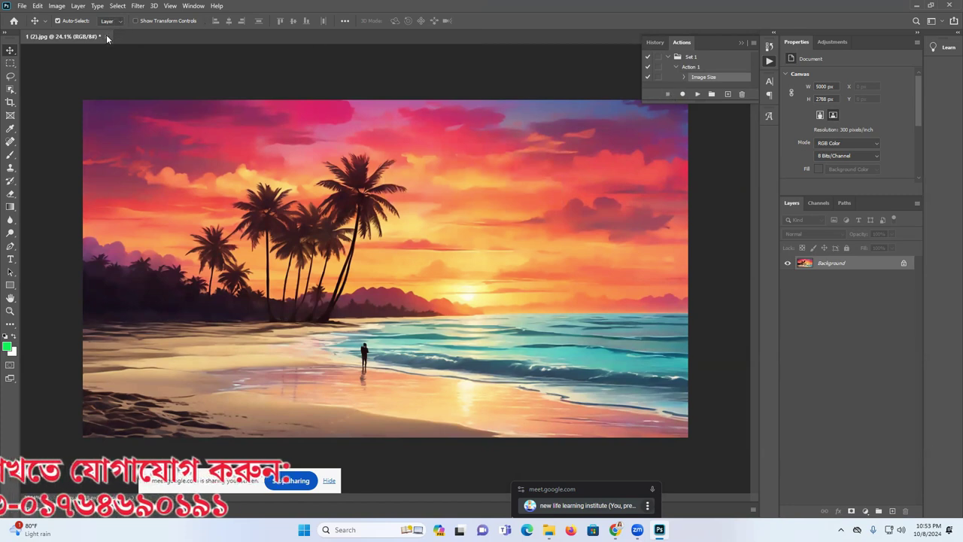
pyautogui.click(477, 196)
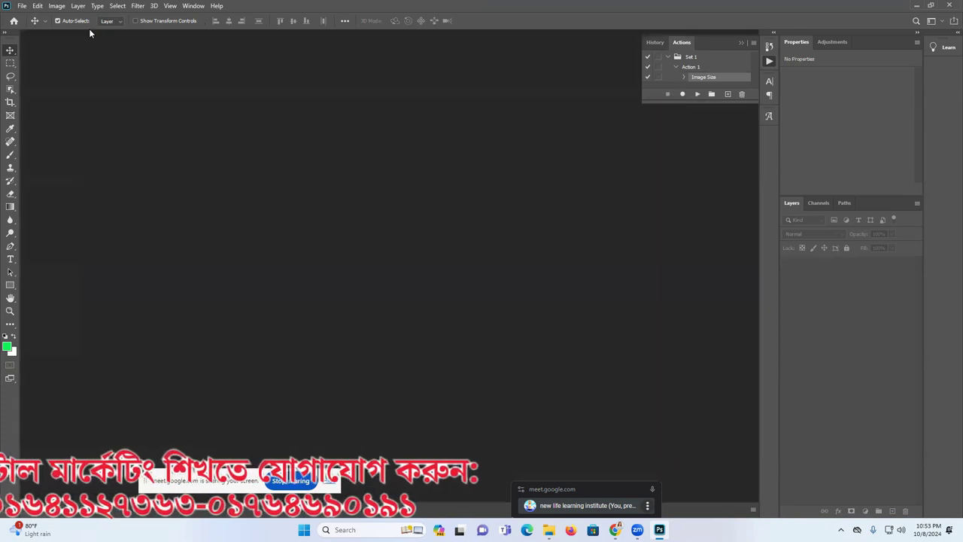
# Run the Image Processor on Downloads' New folder (3), saving JPEGs at quality 5 in the same location with Action 1 from Set 1.
pyautogui.click(22, 6)
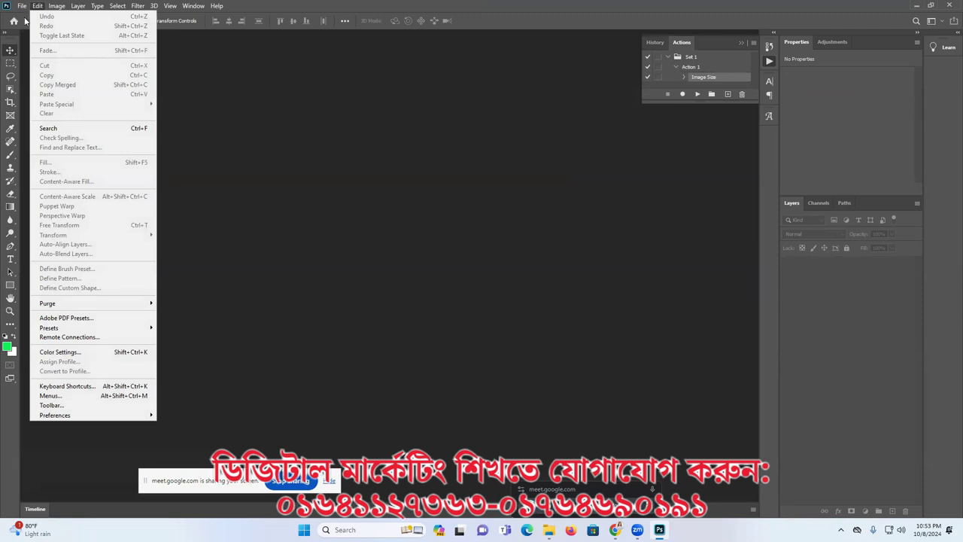
pyautogui.moveTo(46, 249)
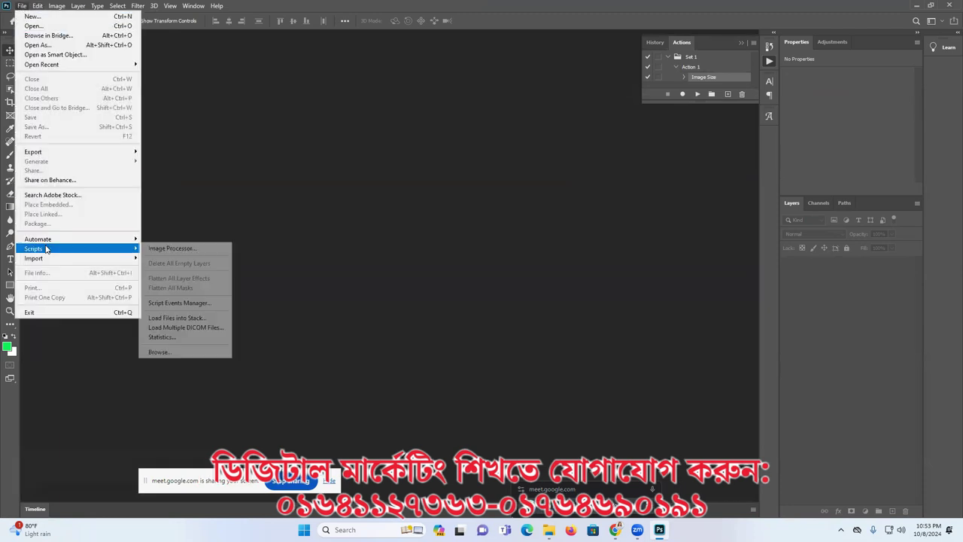
pyautogui.click(168, 248)
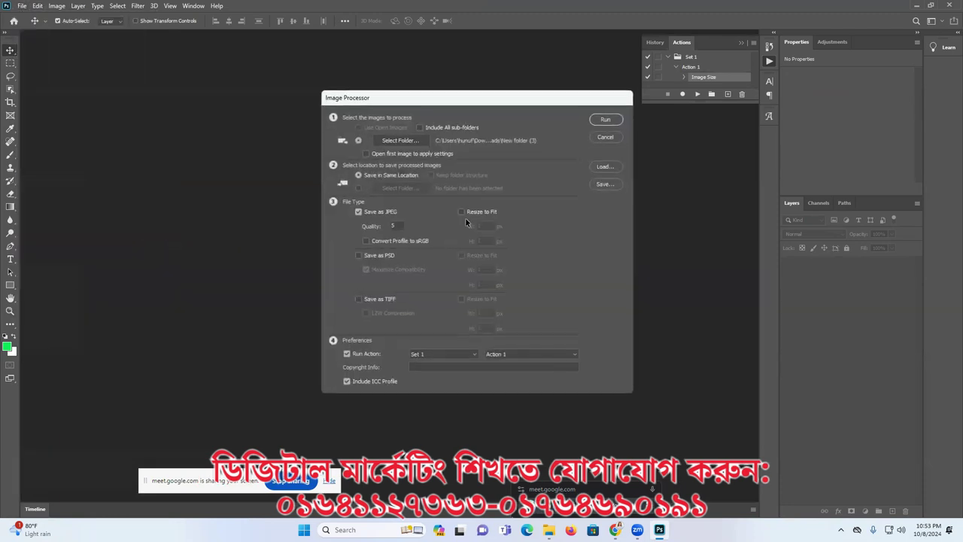
pyautogui.click(412, 142)
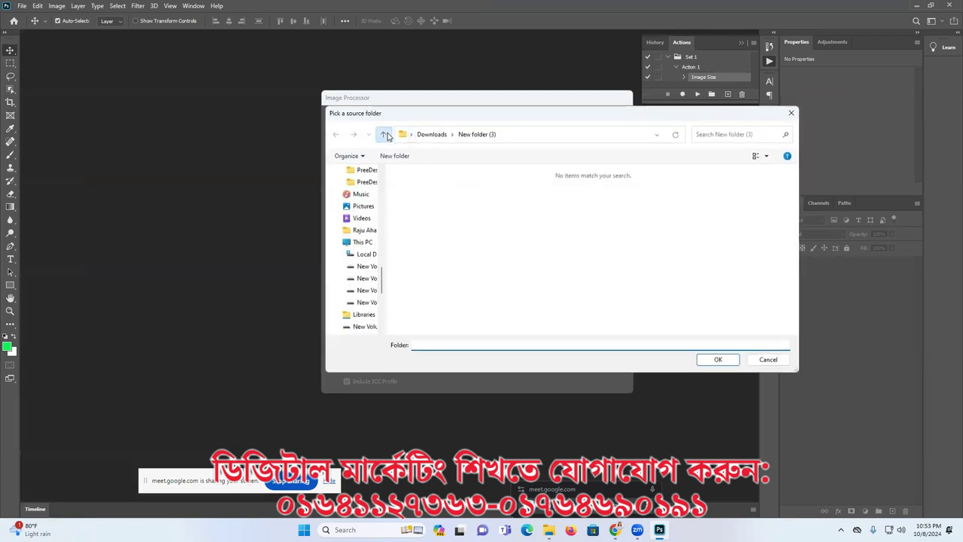
pyautogui.click(383, 133)
pyautogui.click(482, 210)
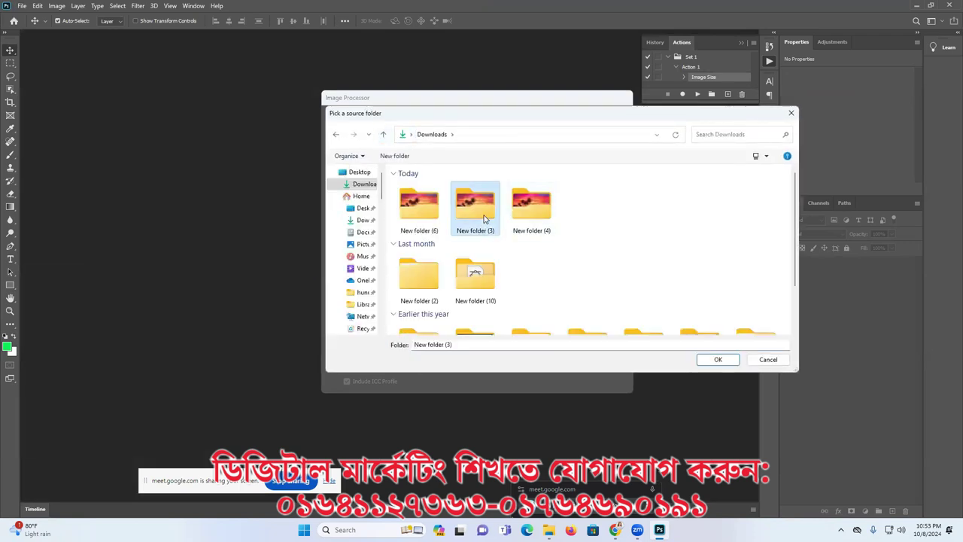
pyautogui.click(716, 360)
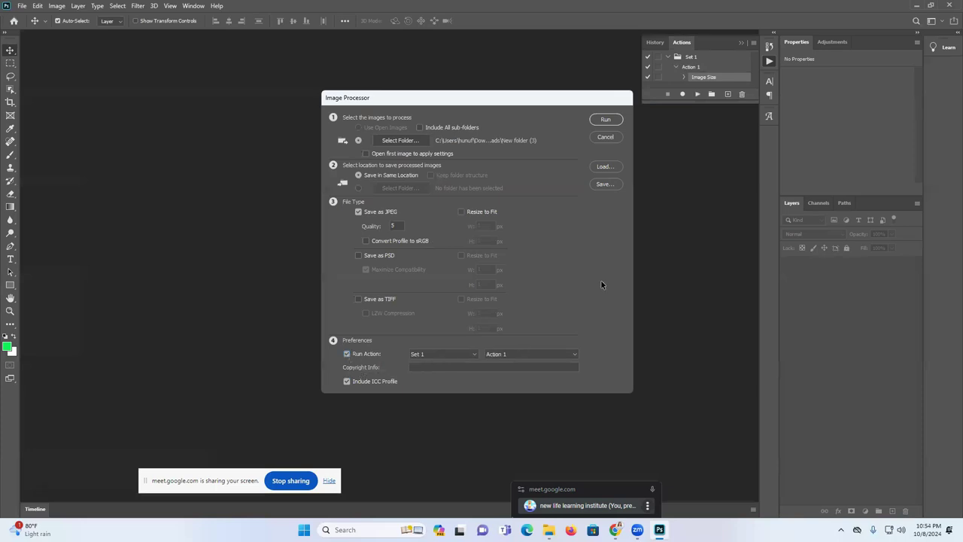
pyautogui.click(606, 119)
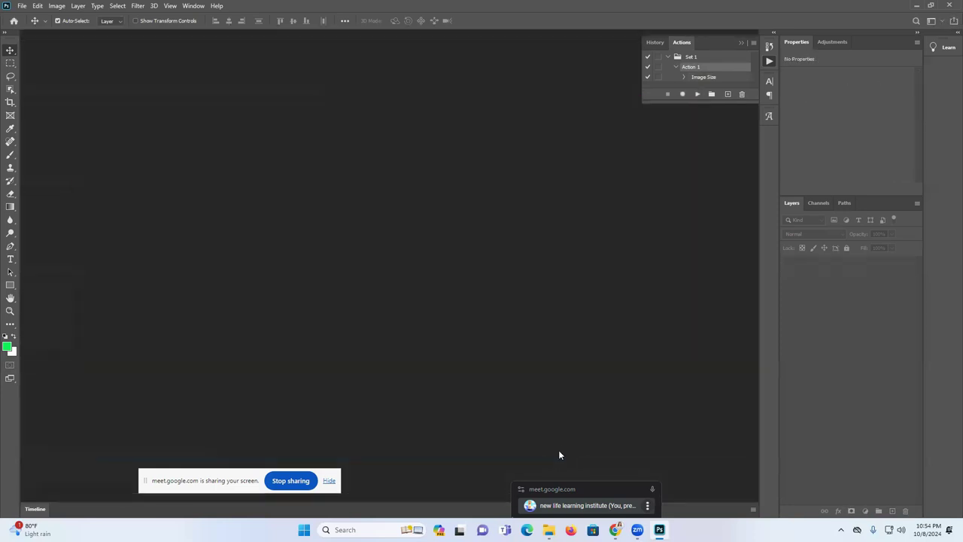
# Switch to File Explorer, open the JPEG subfolder inside New folder (3), and enlarge its file thumbnails.
pyautogui.click(911, 7)
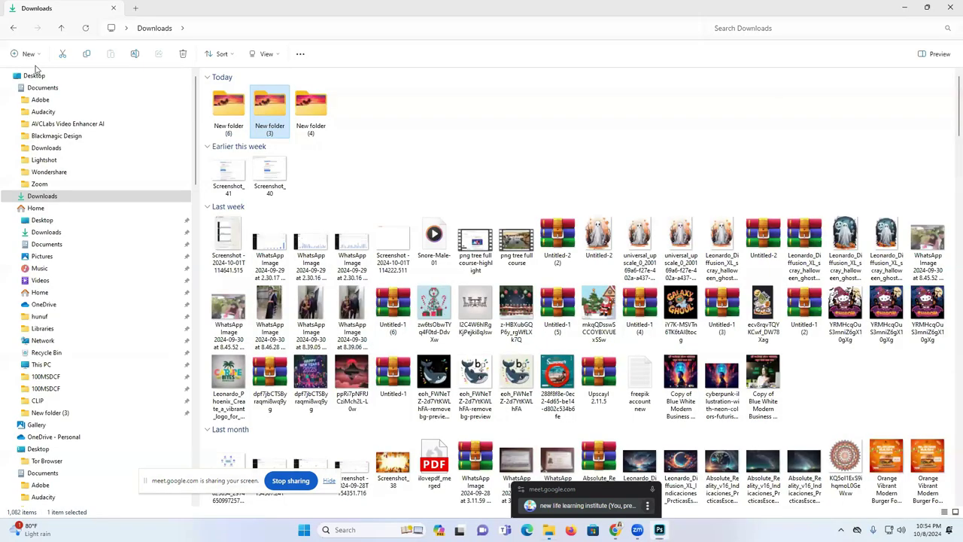
pyautogui.doubleClick(275, 113)
pyautogui.doubleClick(453, 447)
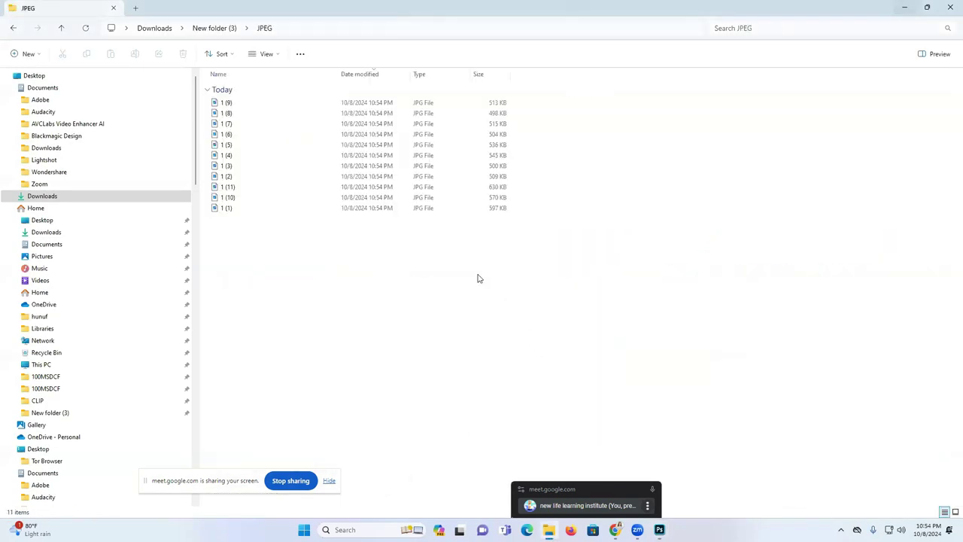
pyautogui.keyDown('ctrl'); pyautogui.scroll(6, 407, 299); pyautogui.keyUp('ctrl')
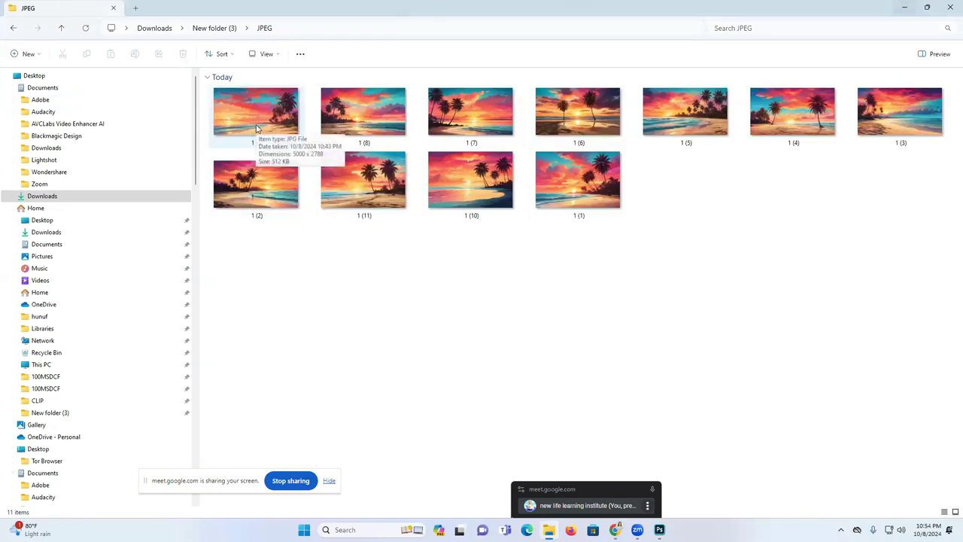
# Compare the dimensions of the original and processed images, and check the file properties of the original 1 (2).
pyautogui.click(60, 29)
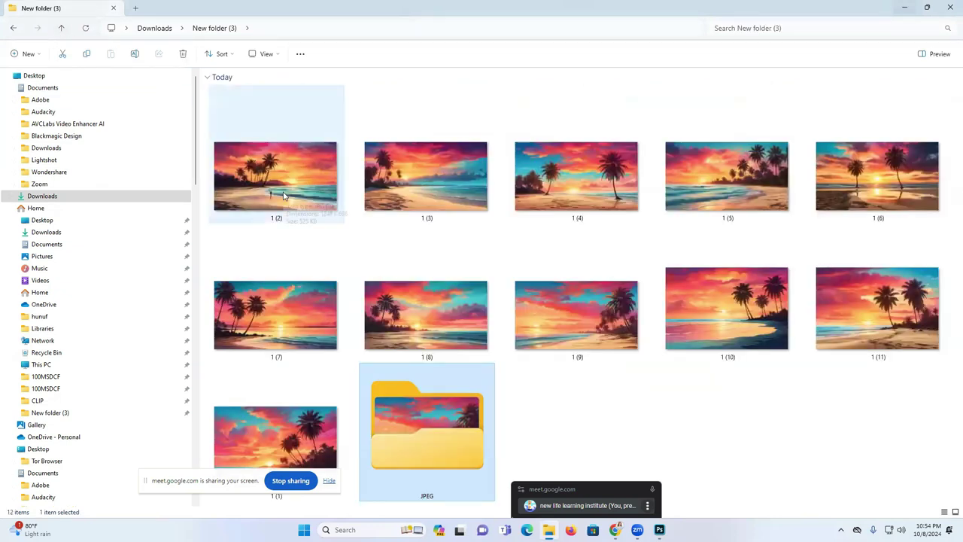
pyautogui.doubleClick(442, 458)
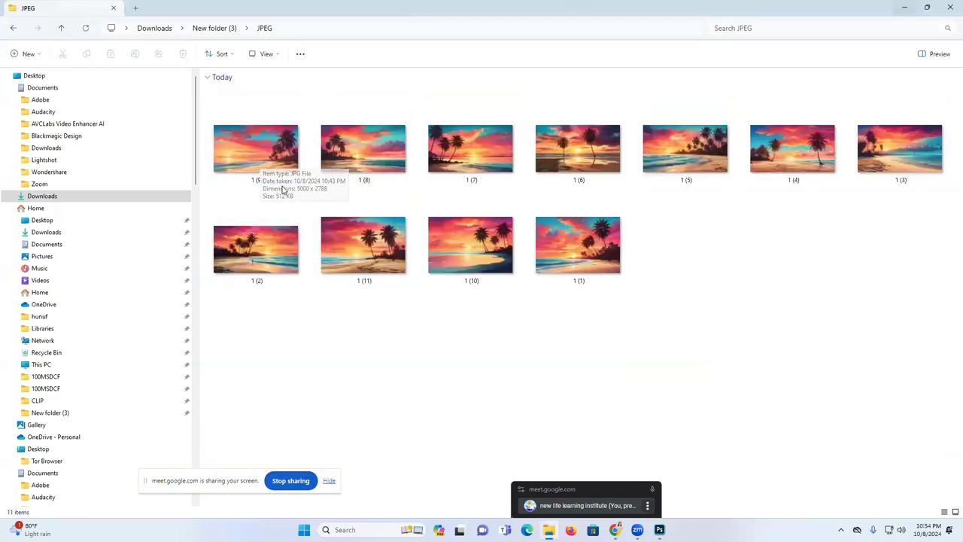
pyautogui.click(61, 30)
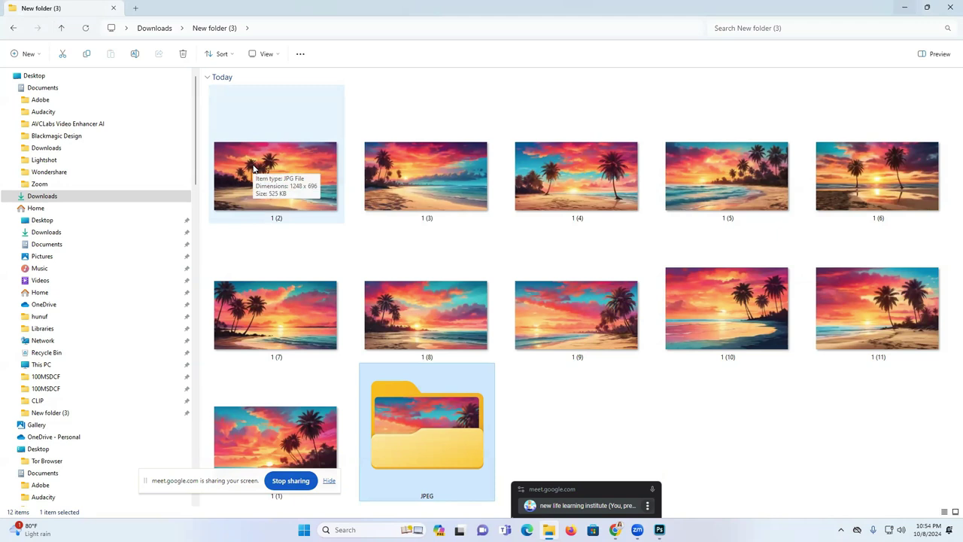
pyautogui.rightClick(255, 168)
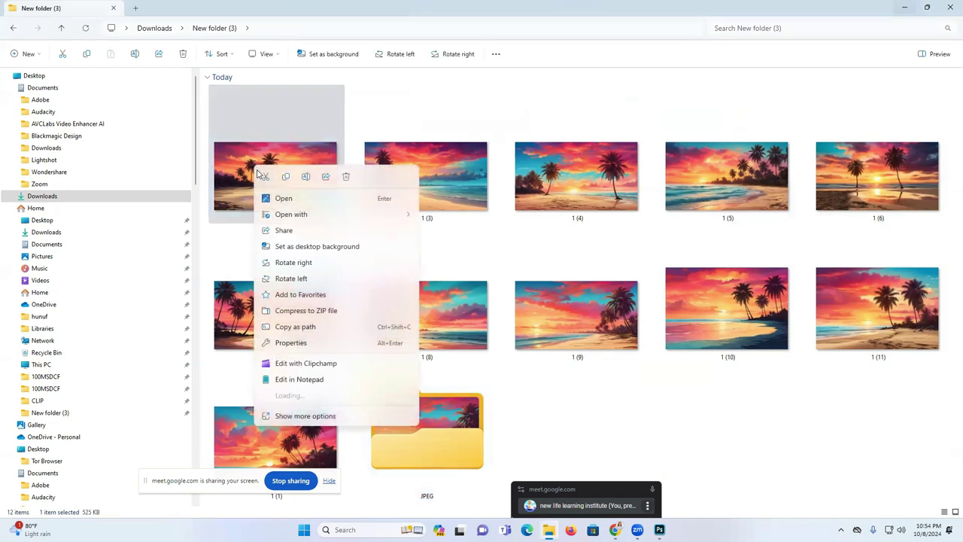
pyautogui.click(301, 421)
pyautogui.click(311, 430)
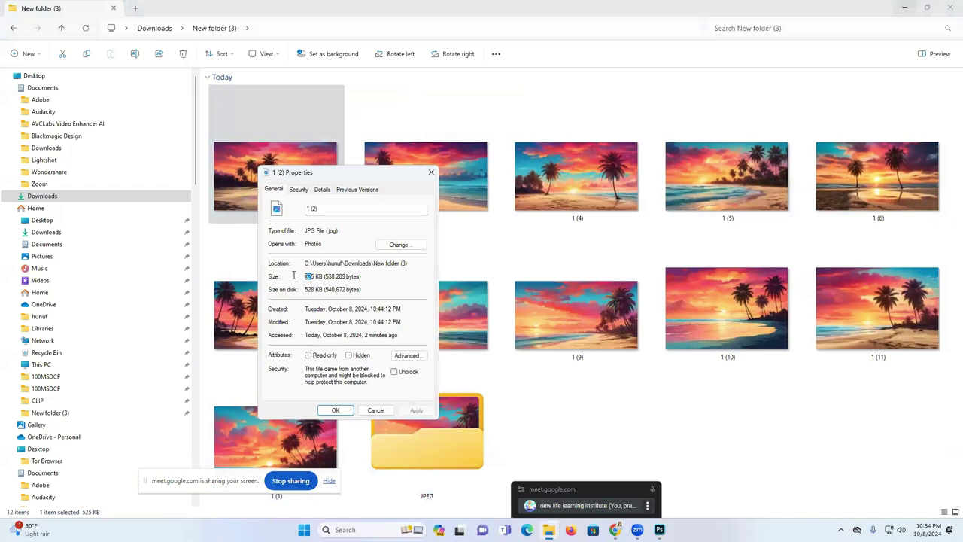
pyautogui.click(431, 172)
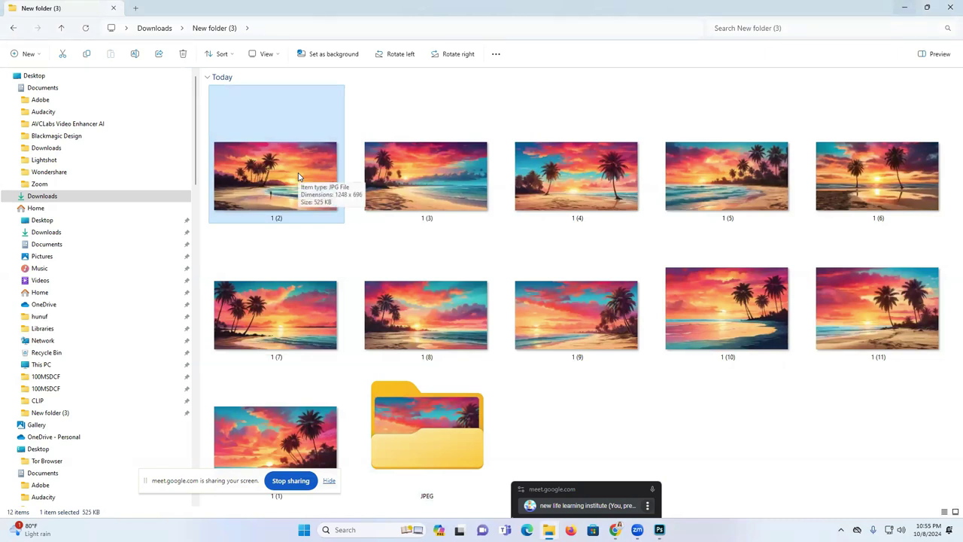
# Reopen the JPEG subfolder and view the processed image 1 (1) at full window size.
pyautogui.doubleClick(441, 465)
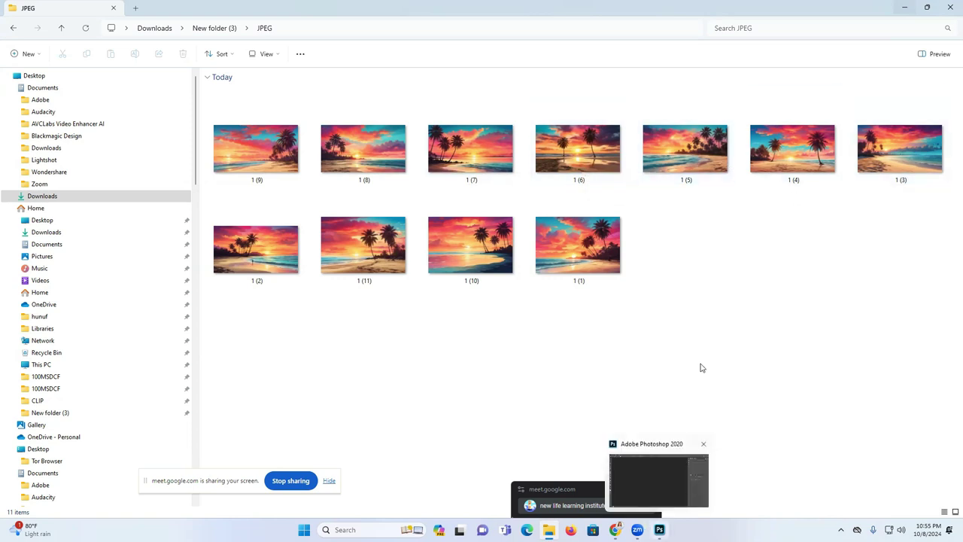
pyautogui.doubleClick(595, 256)
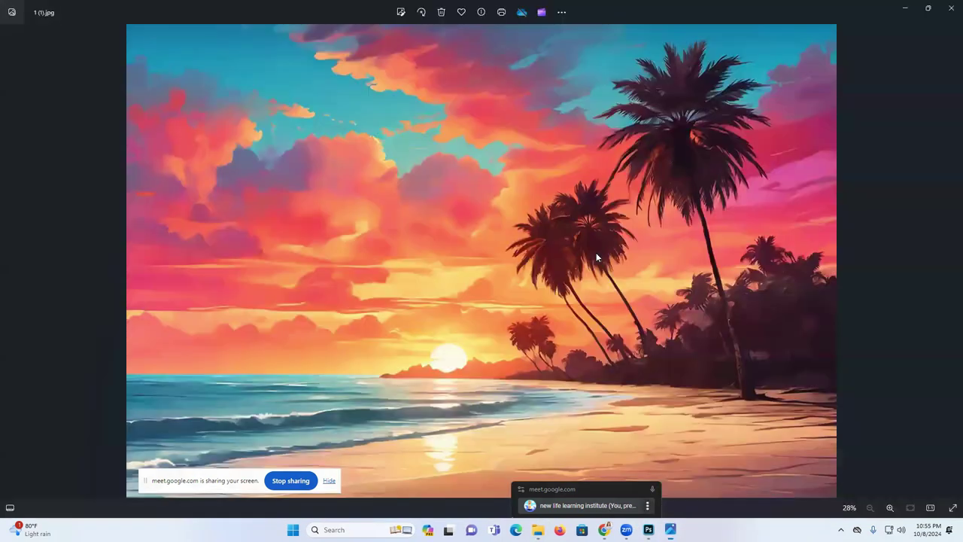
pyautogui.scroll(-2, 891, 172)
pyautogui.click(949, 9)
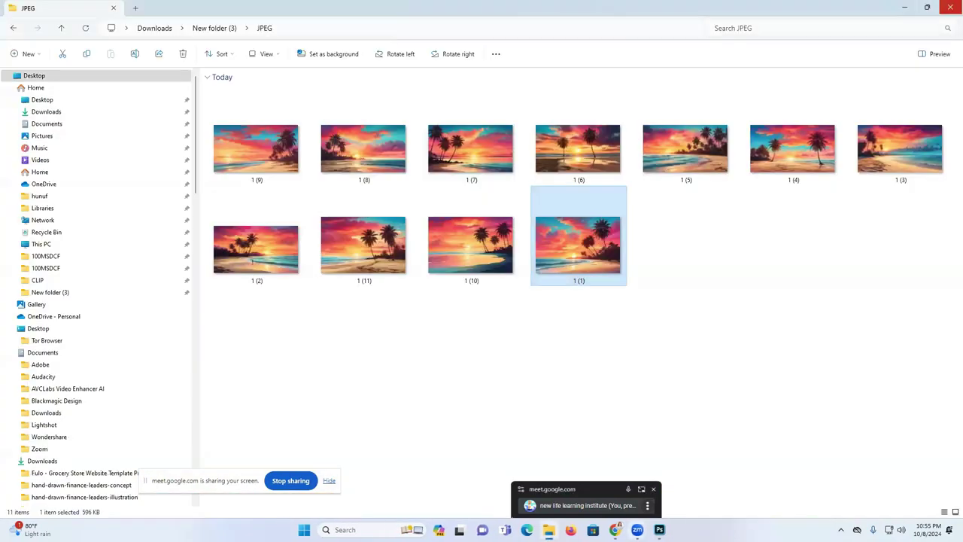
# Switch to Chrome and check the ZIP package requirements on the Pngtree AI Artwork upload page.
pyautogui.click(616, 530)
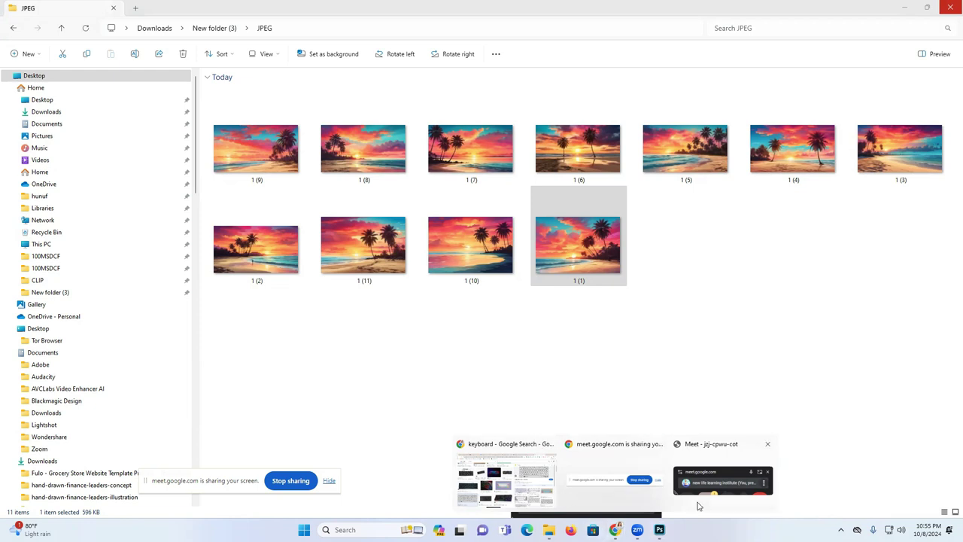
pyautogui.click(719, 482)
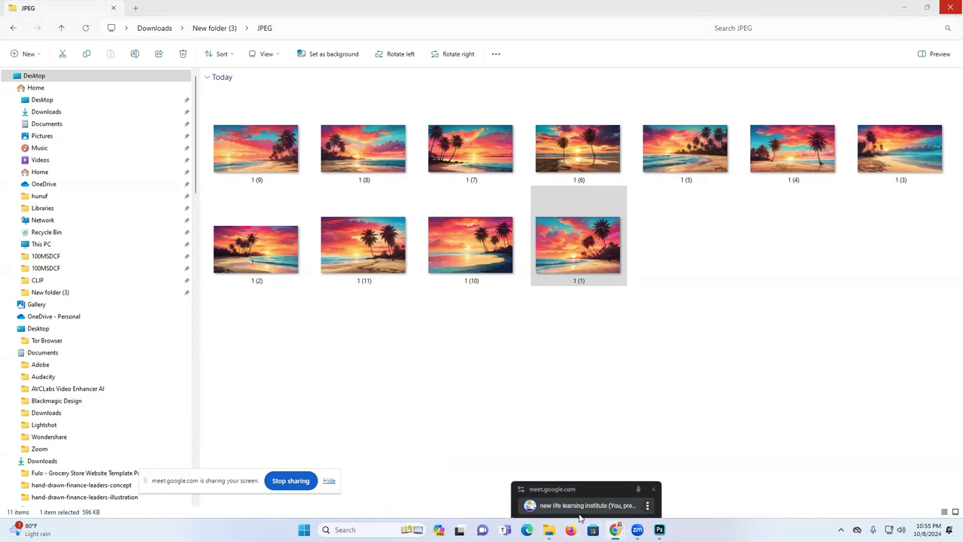
pyautogui.moveTo(615, 529)
pyautogui.click(515, 497)
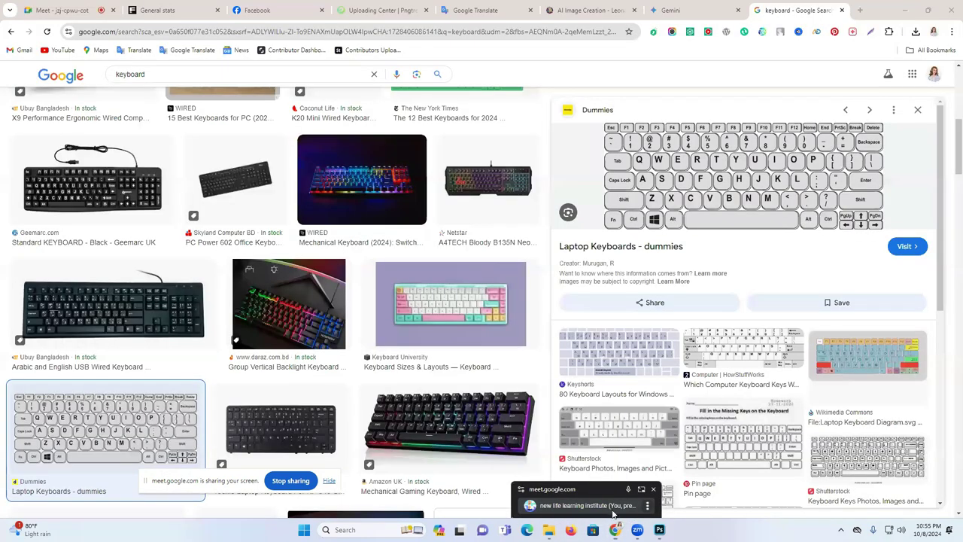
pyautogui.click(372, 9)
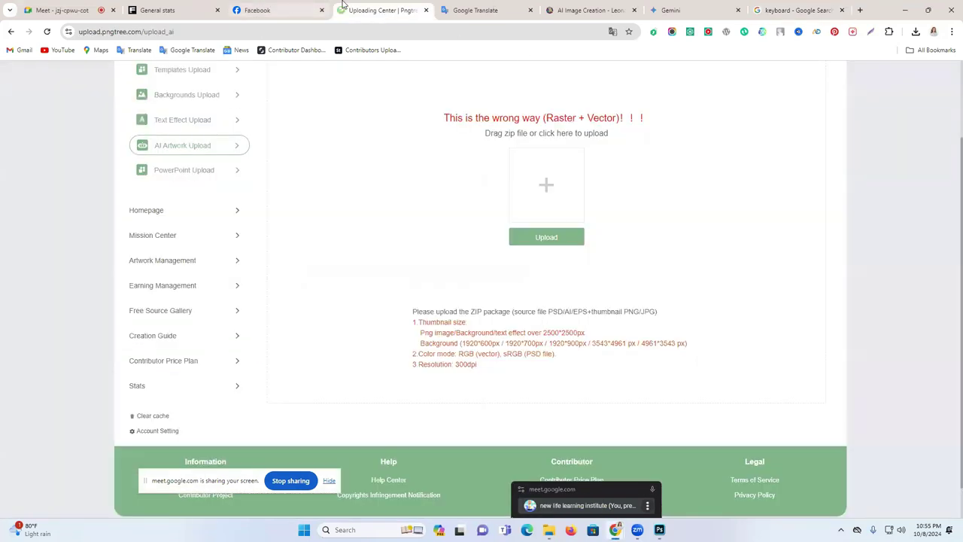
# Return to the JPEG folder in File Explorer and compress the image 1 (9) into its own ZIP file, keeping the name.
pyautogui.click(552, 530)
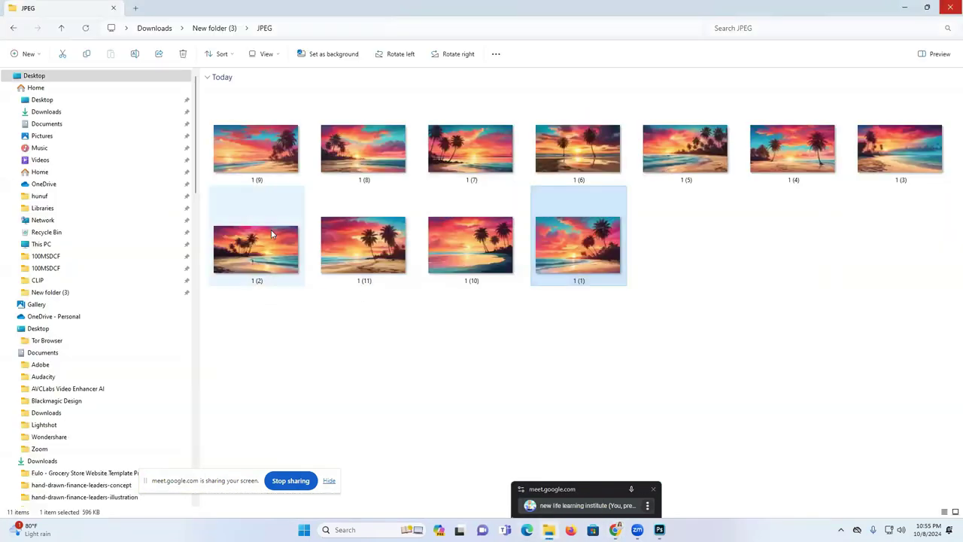
pyautogui.click(60, 29)
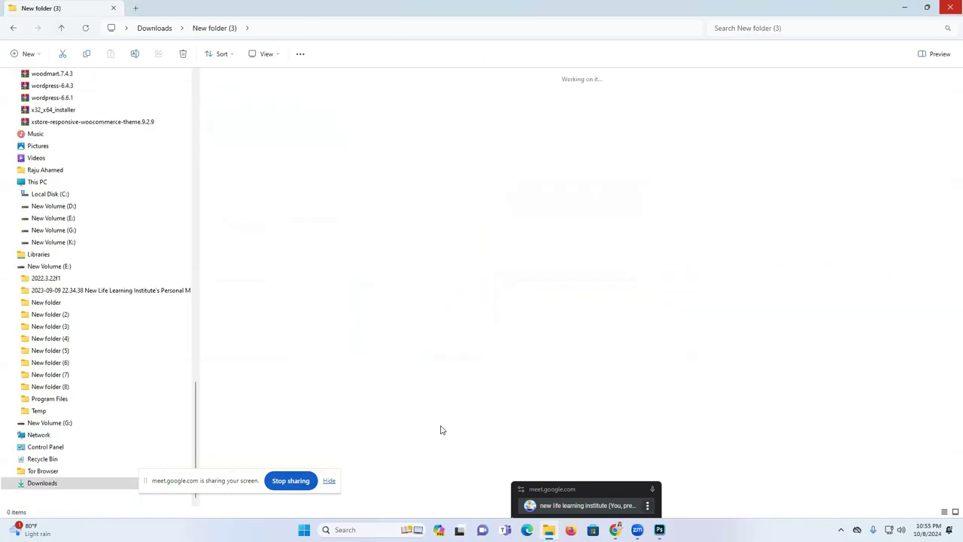
pyautogui.doubleClick(235, 146)
pyautogui.click(238, 146)
pyautogui.rightClick(239, 147)
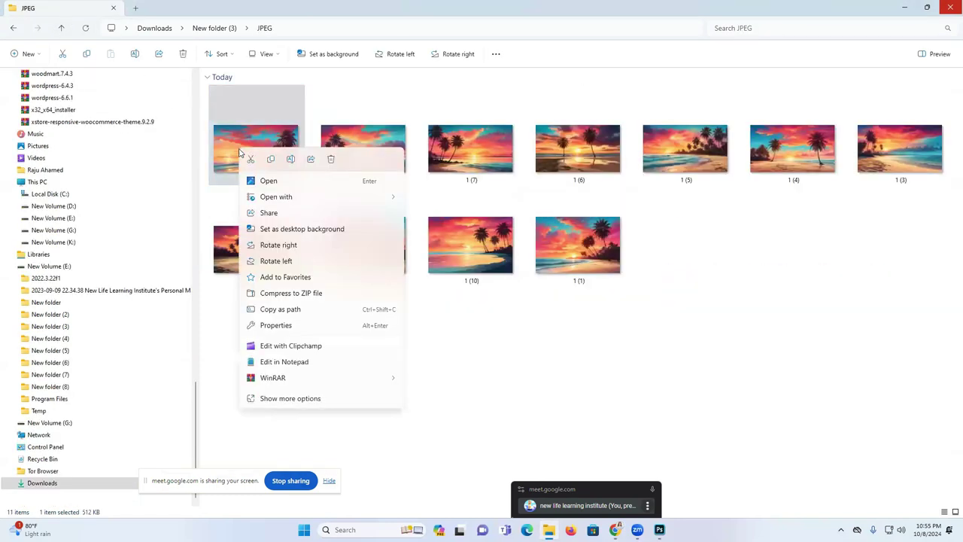
pyautogui.click(294, 293)
pyautogui.click(365, 307)
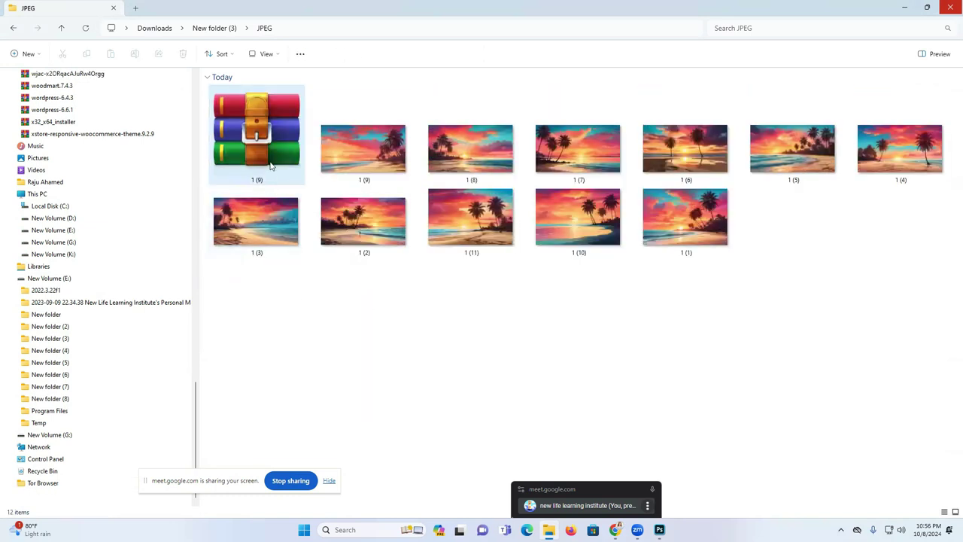
# Compress the image 1 (8) into its own ZIP file with the same name.
pyautogui.click(493, 156)
pyautogui.rightClick(494, 156)
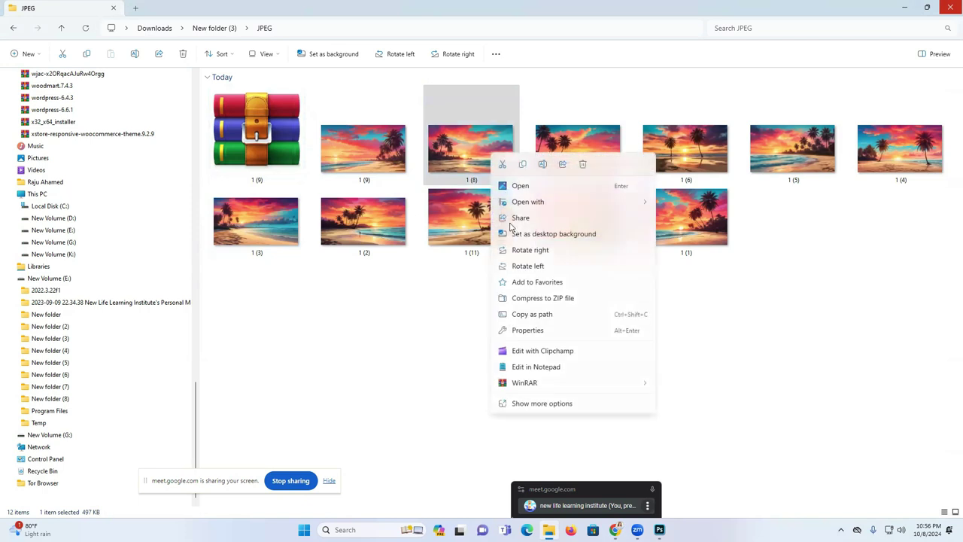
pyautogui.click(548, 300)
pyautogui.click(576, 294)
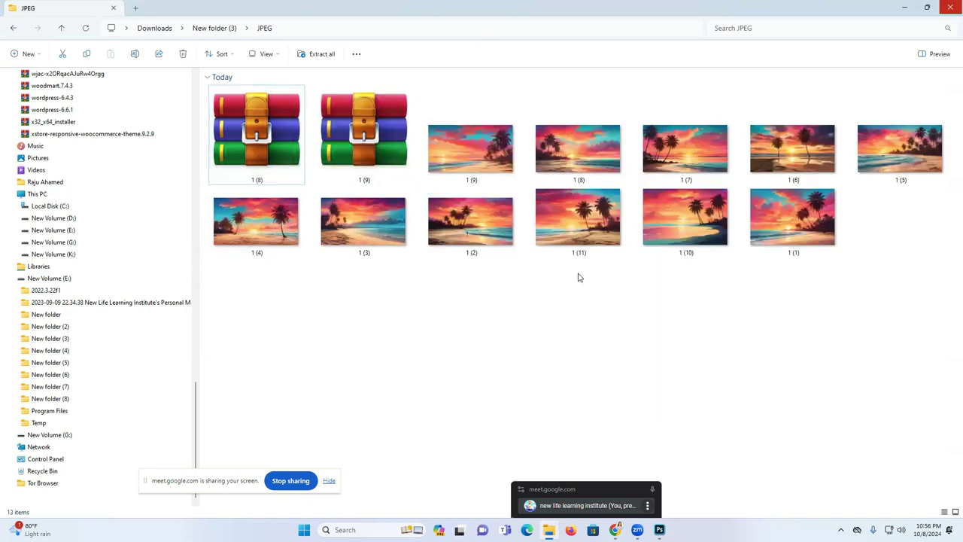
# Compress the image 1 (7) into its own ZIP file with the same name.
pyautogui.click(682, 161)
pyautogui.rightClick(682, 161)
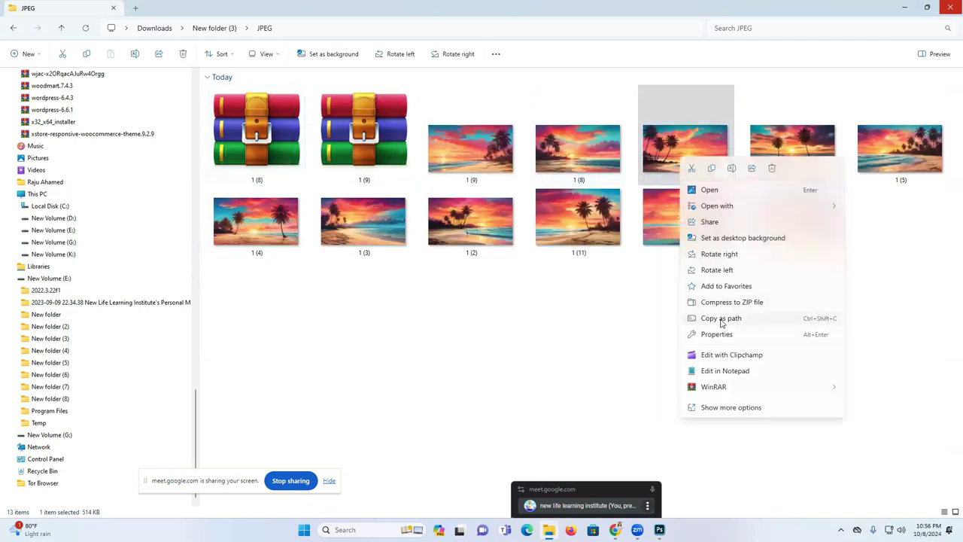
pyautogui.click(728, 309)
pyautogui.click(885, 334)
# Compress the image 1 (6) into its own ZIP file with the same name.
pyautogui.click(910, 164)
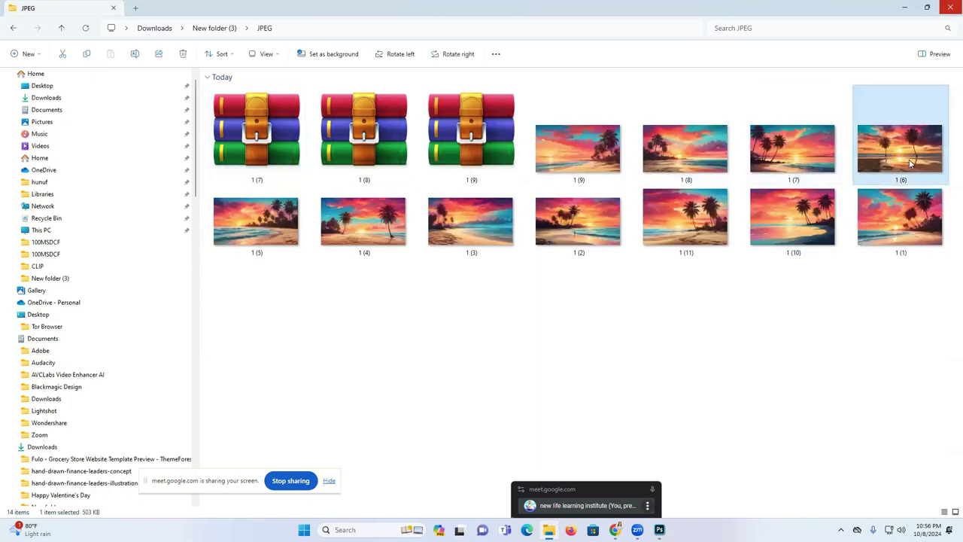
pyautogui.rightClick(910, 165)
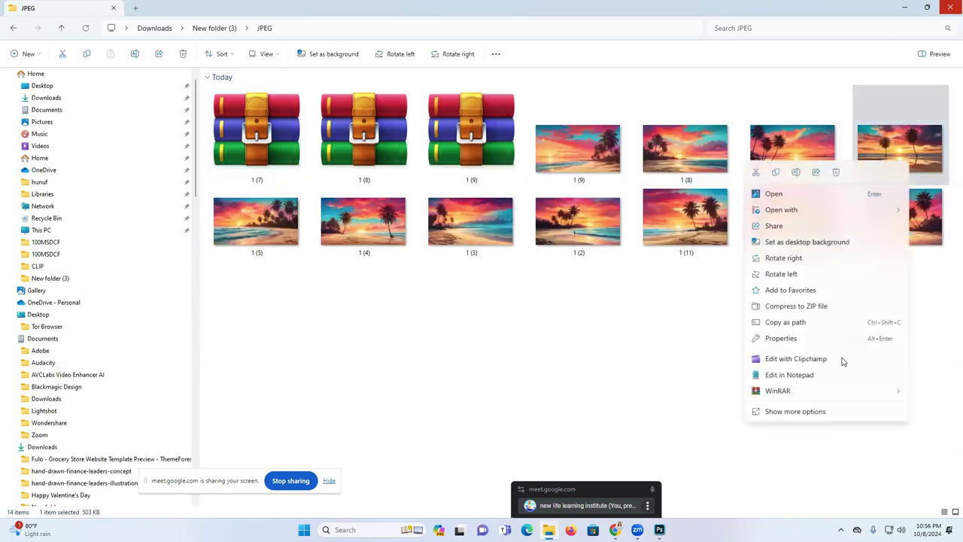
pyautogui.click(818, 309)
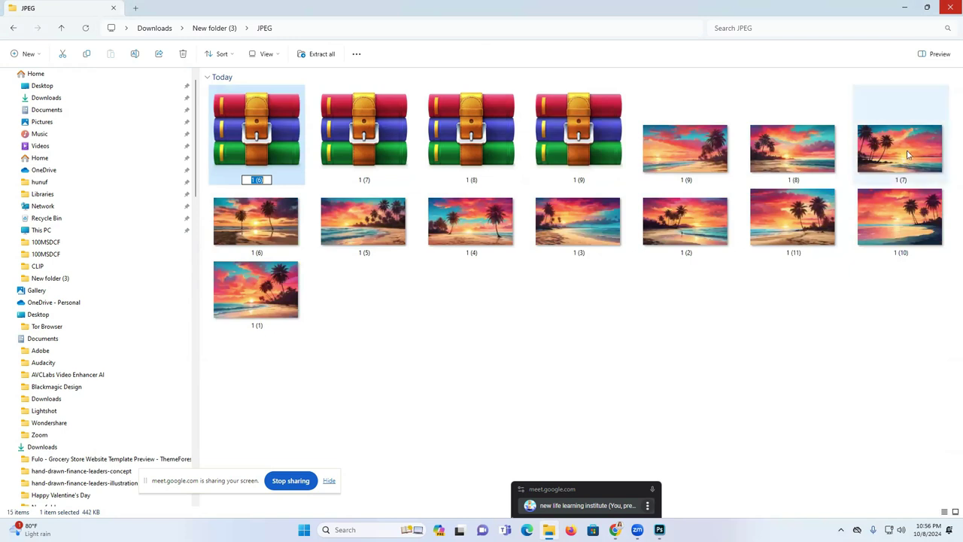
pyautogui.click(455, 326)
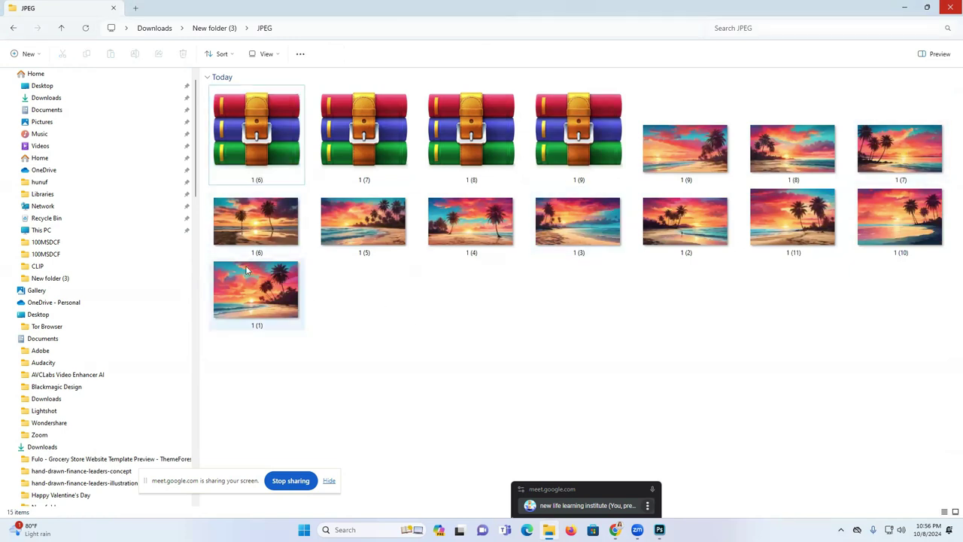
# Compress the image 1 (6) into another ZIP file, keeping the suggested name.
pyautogui.rightClick(247, 235)
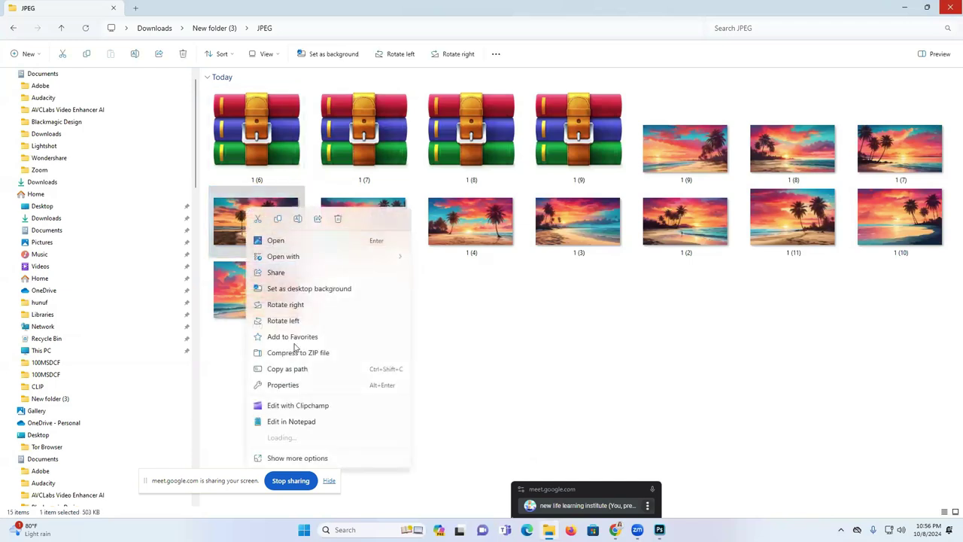
pyautogui.click(307, 359)
pyautogui.click(459, 348)
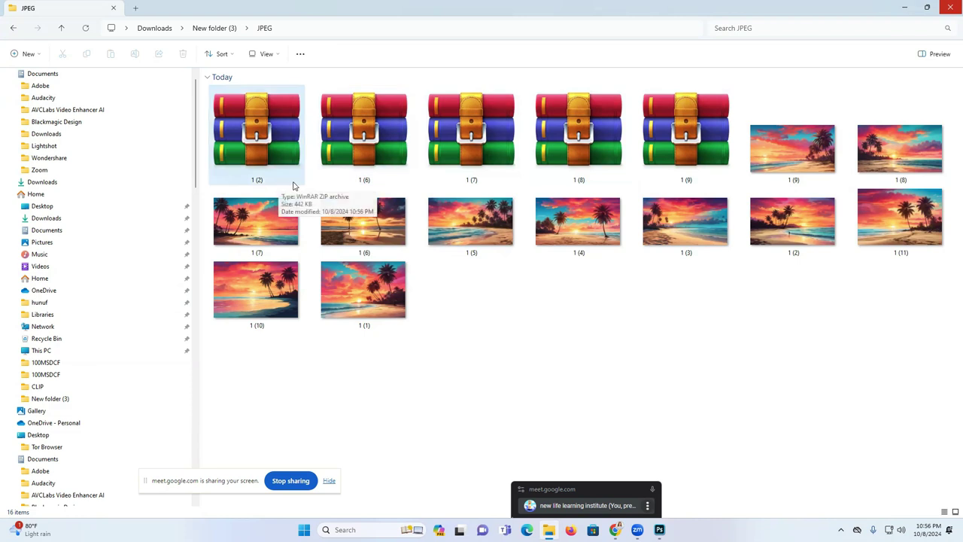
# Compress the images 1 (5) and 1 (4) into separate ZIP files with the same names.
pyautogui.click(473, 224)
pyautogui.rightClick(474, 224)
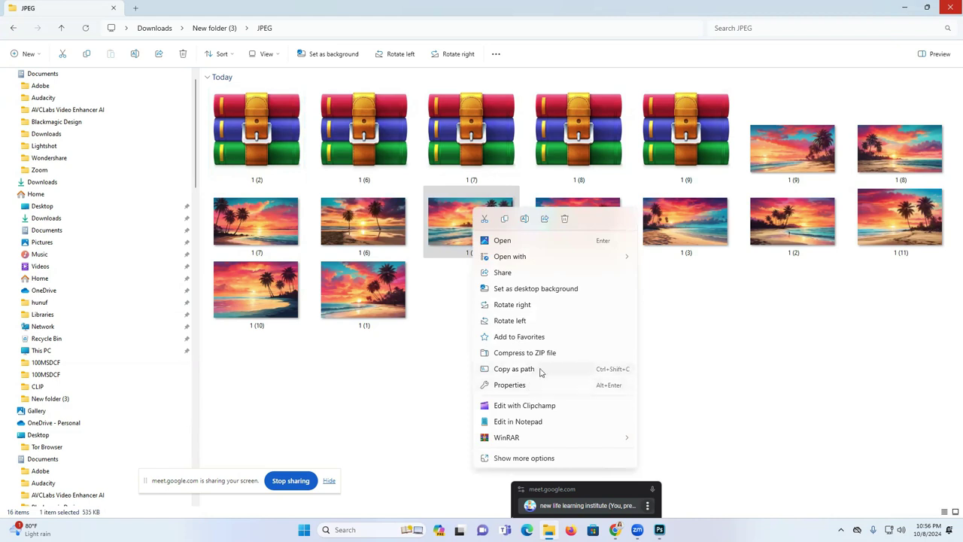
pyautogui.click(544, 368)
pyautogui.click(649, 328)
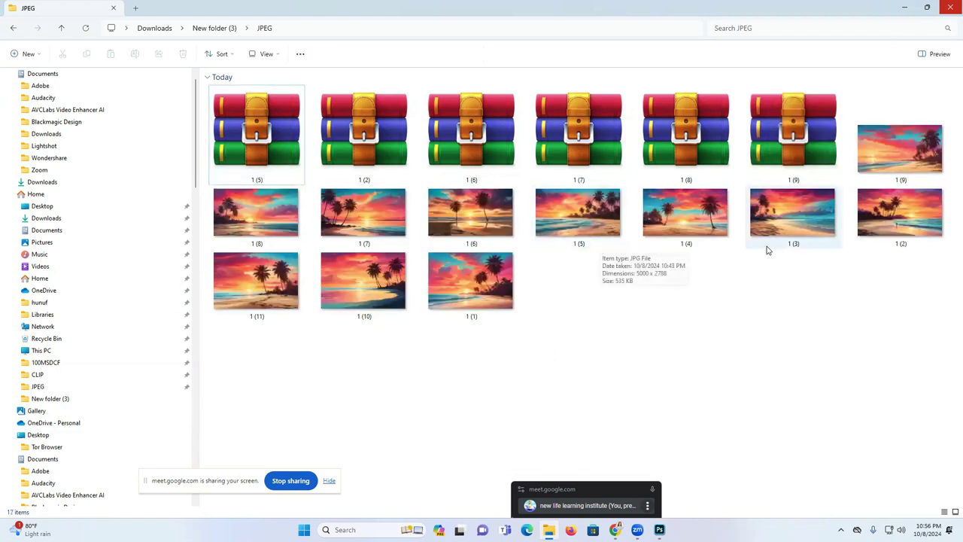
pyautogui.click(684, 222)
pyautogui.rightClick(686, 227)
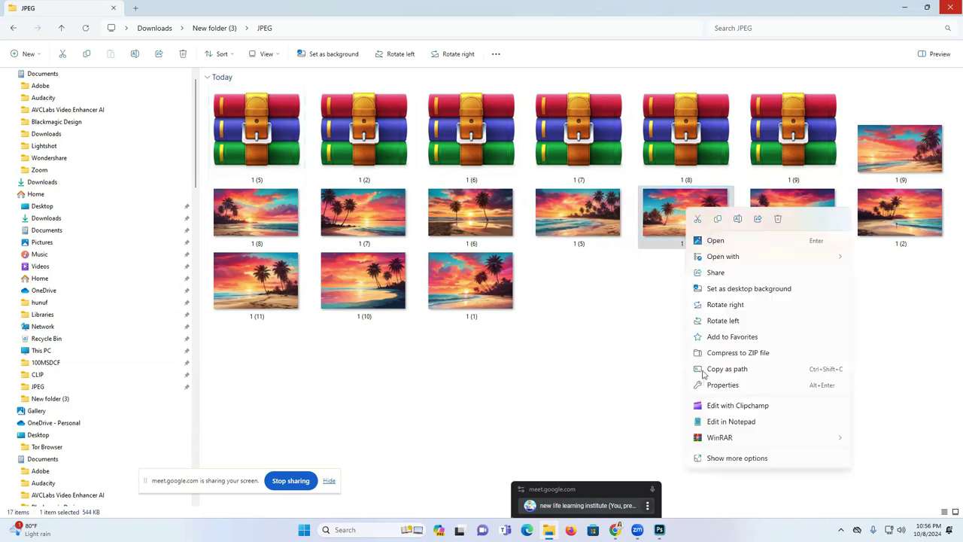
pyautogui.click(737, 353)
# Compress the images 1 (3) and 1 (2) into separate ZIP files, keeping the suggested names.
pyautogui.click(906, 232)
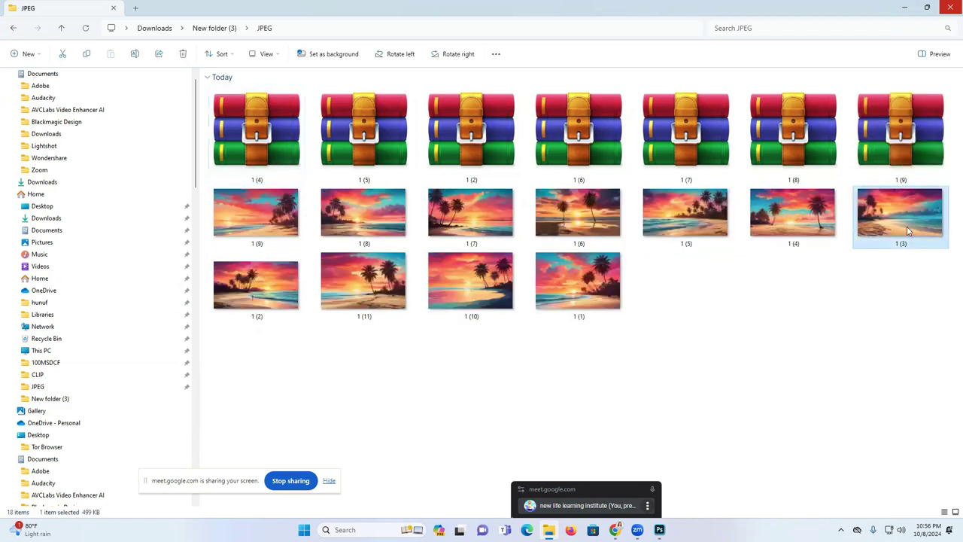
pyautogui.rightClick(907, 231)
pyautogui.click(770, 353)
pyautogui.click(703, 371)
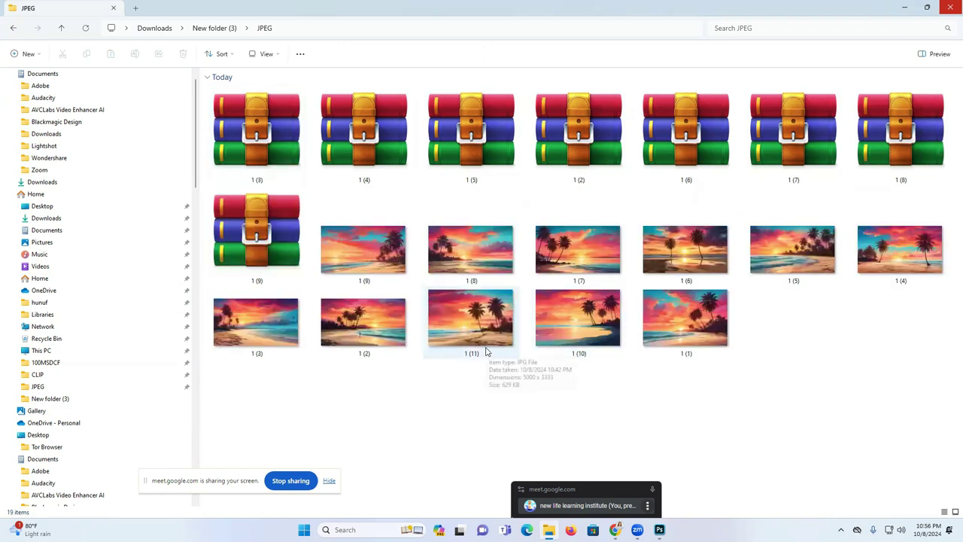
pyautogui.rightClick(366, 331)
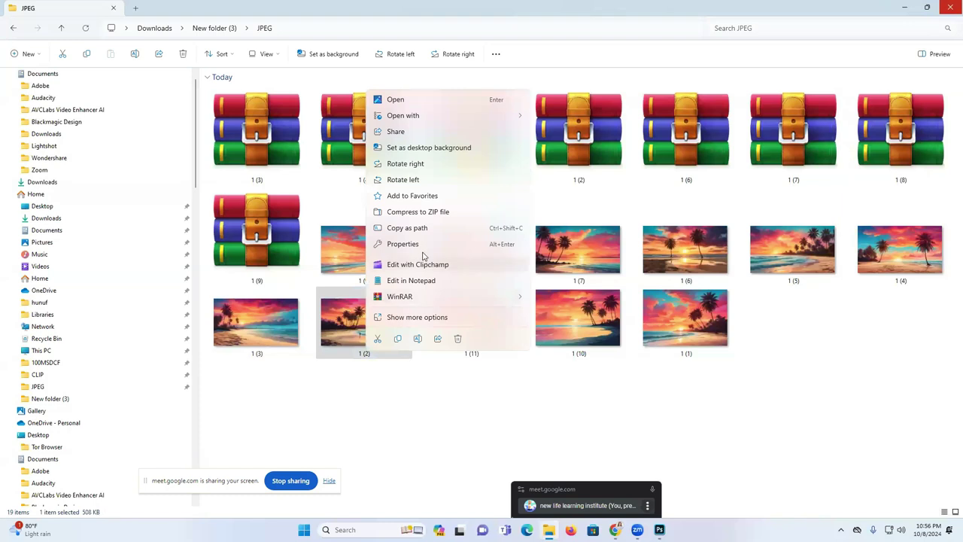
pyautogui.click(430, 215)
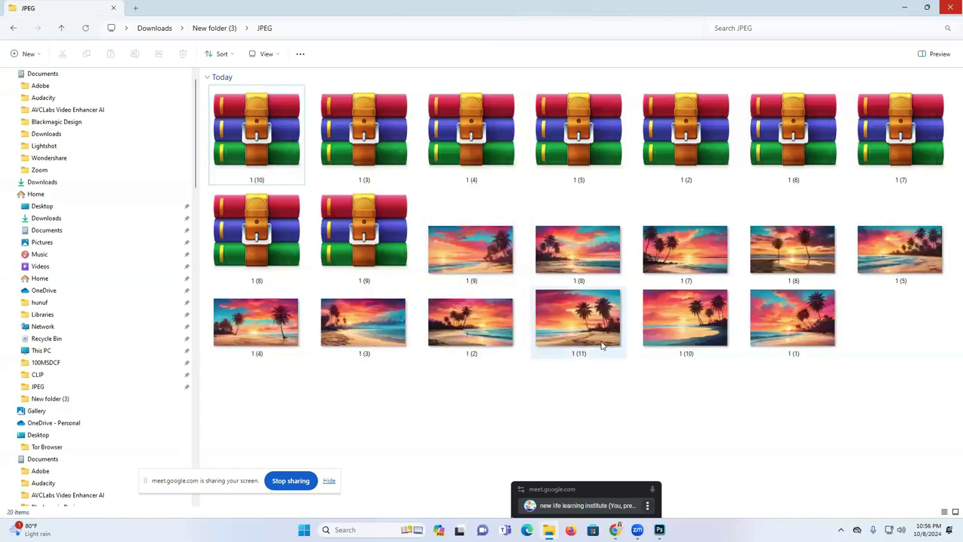
pyautogui.click(493, 340)
pyautogui.rightClick(490, 340)
pyautogui.click(719, 404)
# Compress the image 1 (1) into its own ZIP file with the same name.
pyautogui.rightClick(776, 347)
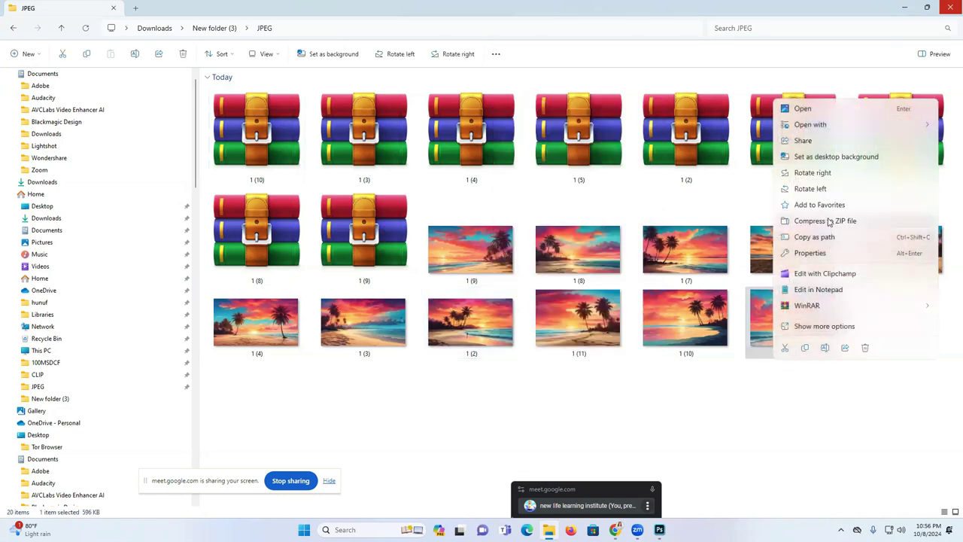
pyautogui.click(829, 222)
pyautogui.click(824, 408)
# Delete all the JPEG images from the folder, leaving only the ZIP archives.
pyautogui.moveTo(930, 404); pyautogui.dragTo(575, 238)
pyautogui.click(183, 53)
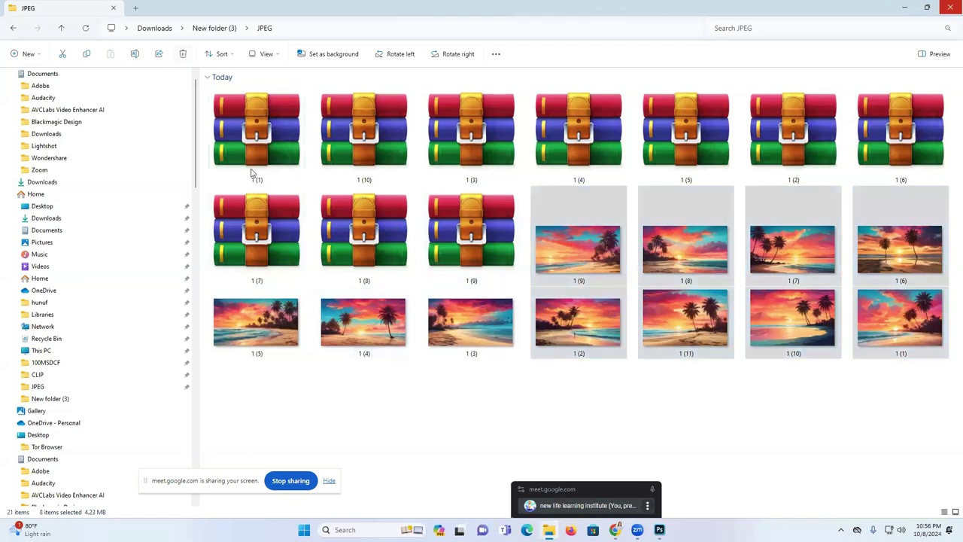
pyautogui.moveTo(902, 316); pyautogui.dragTo(567, 235)
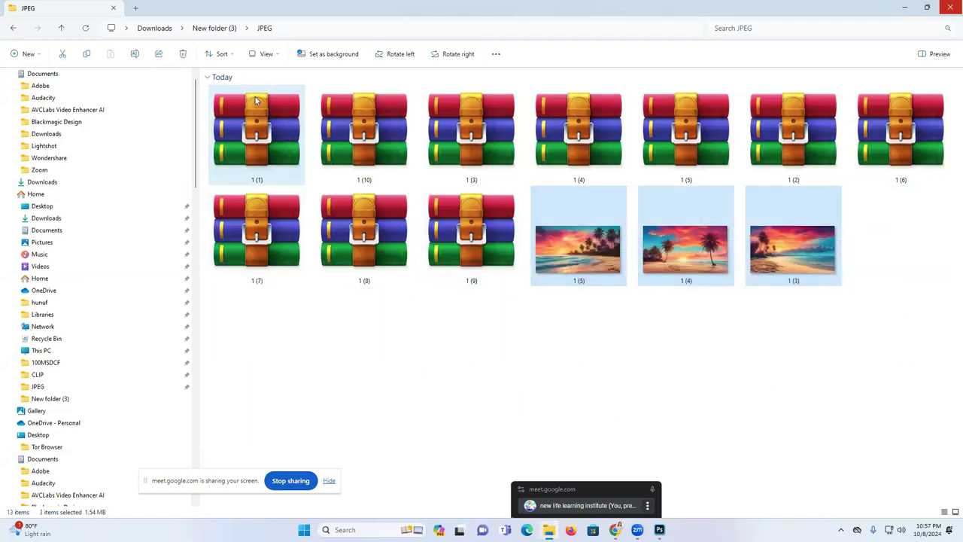
pyautogui.click(183, 53)
# Switch to the Pngtree Uploading Center in Chrome and choose the Artificial Intelligence Background mission for the AI artwork upload.
pyautogui.moveTo(615, 530)
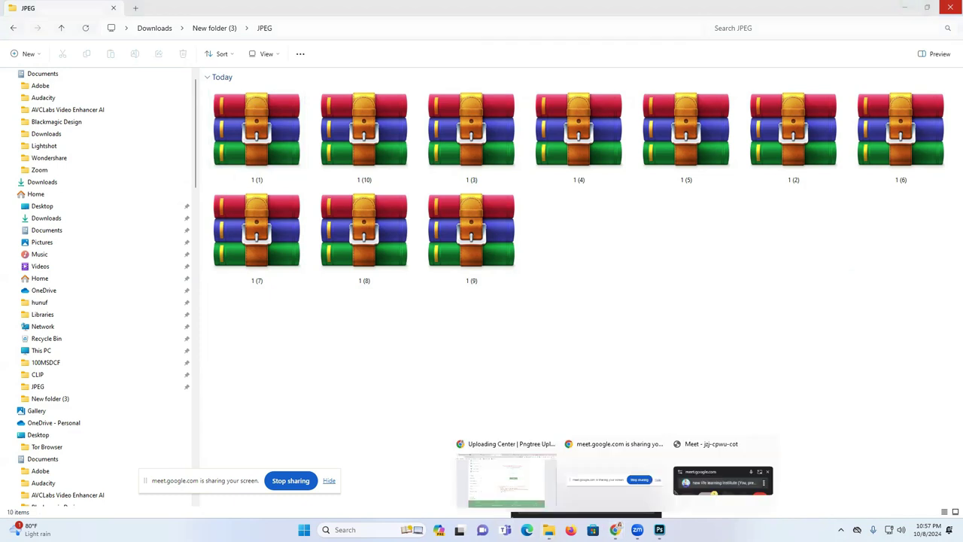
pyautogui.click(538, 497)
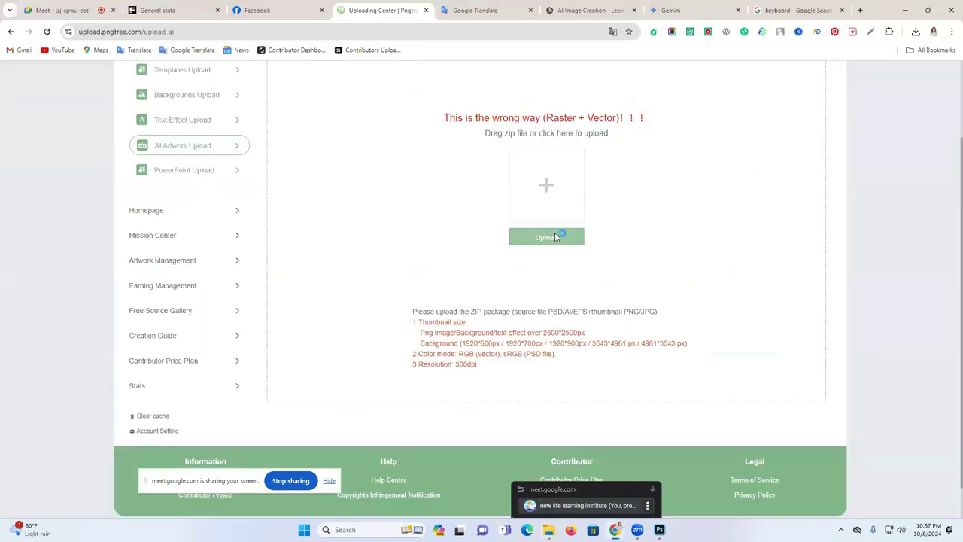
pyautogui.click(554, 237)
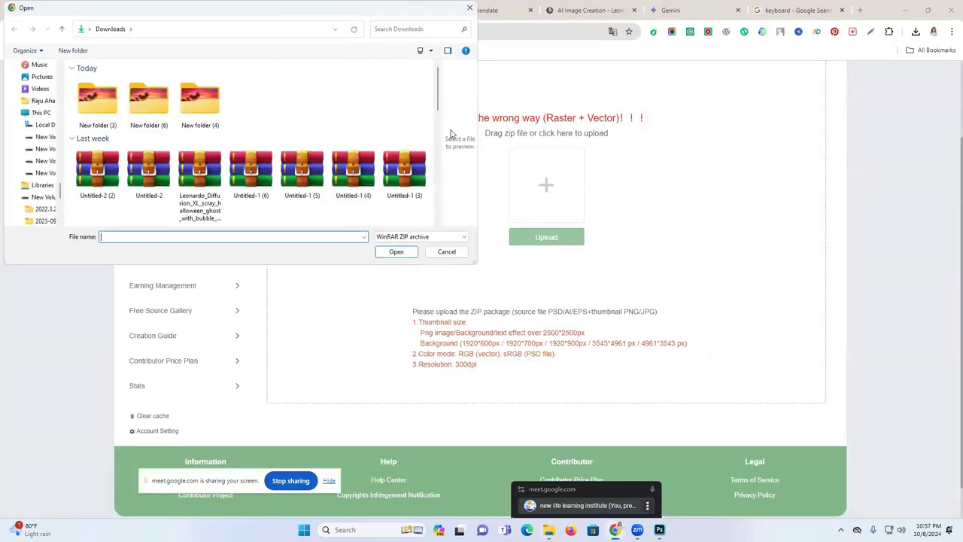
pyautogui.click(470, 8)
pyautogui.scroll(2, 167, 150)
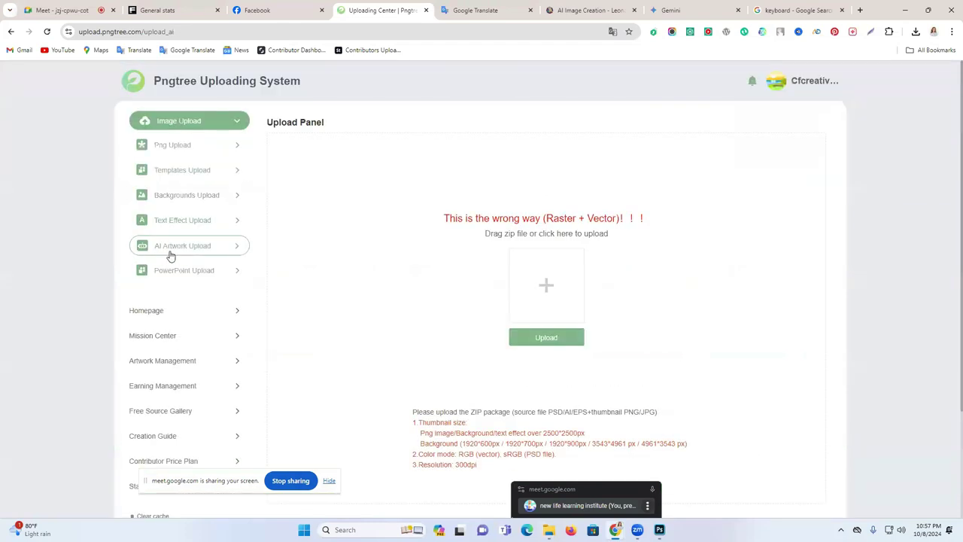
pyautogui.click(554, 338)
pyautogui.click(529, 193)
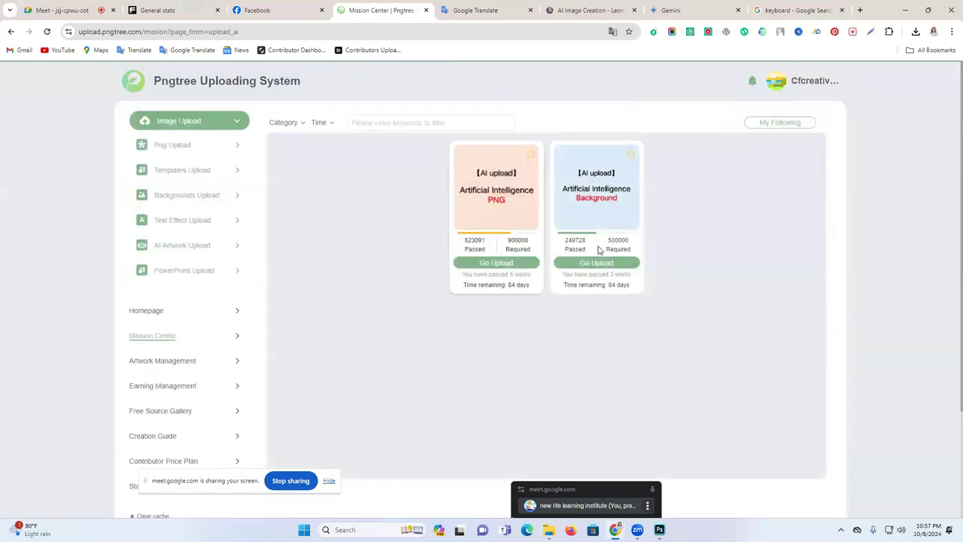
pyautogui.click(598, 264)
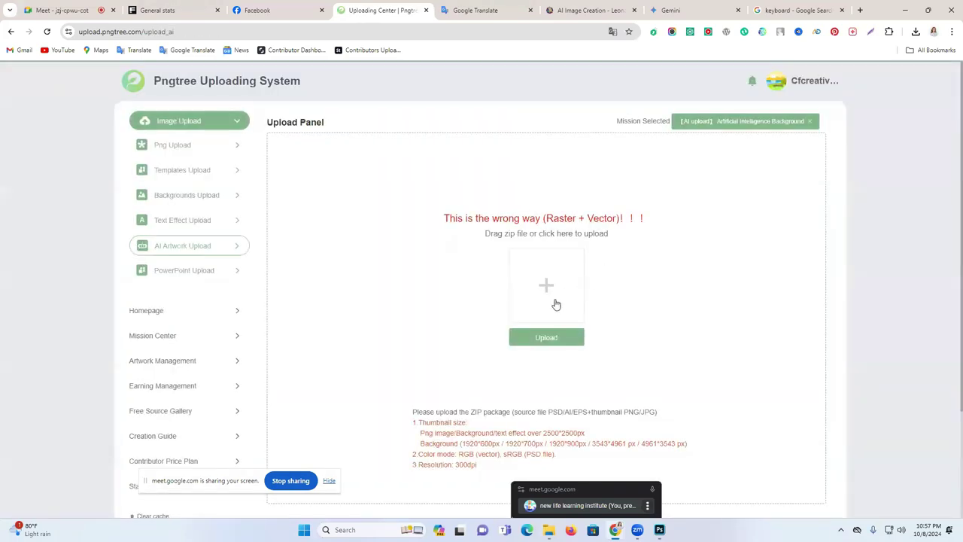
# Add all ten ZIP archives from Downloads > New folder (3) > JPEG to the upload list and start the upload.
pyautogui.click(555, 298)
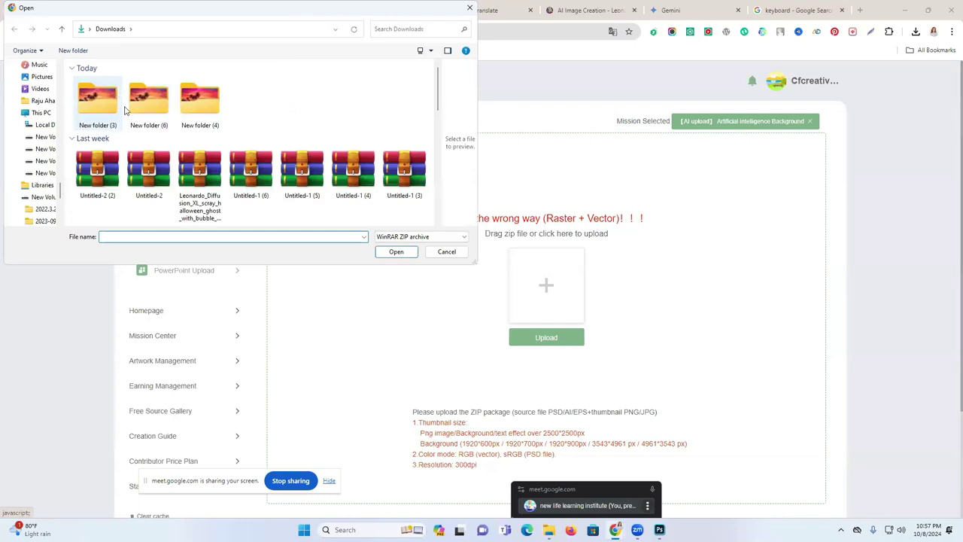
pyautogui.doubleClick(108, 119)
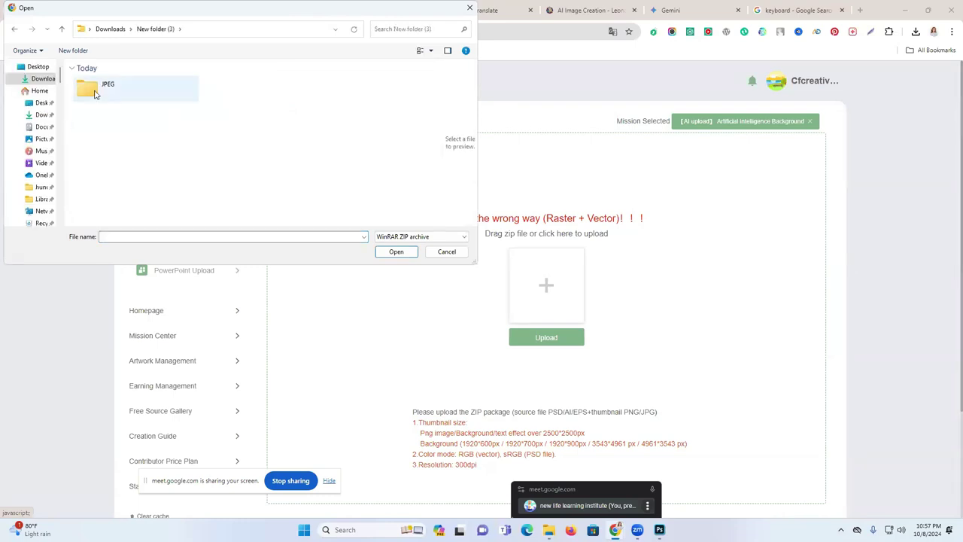
pyautogui.doubleClick(95, 94)
pyautogui.moveTo(128, 207); pyautogui.dragTo(115, 87)
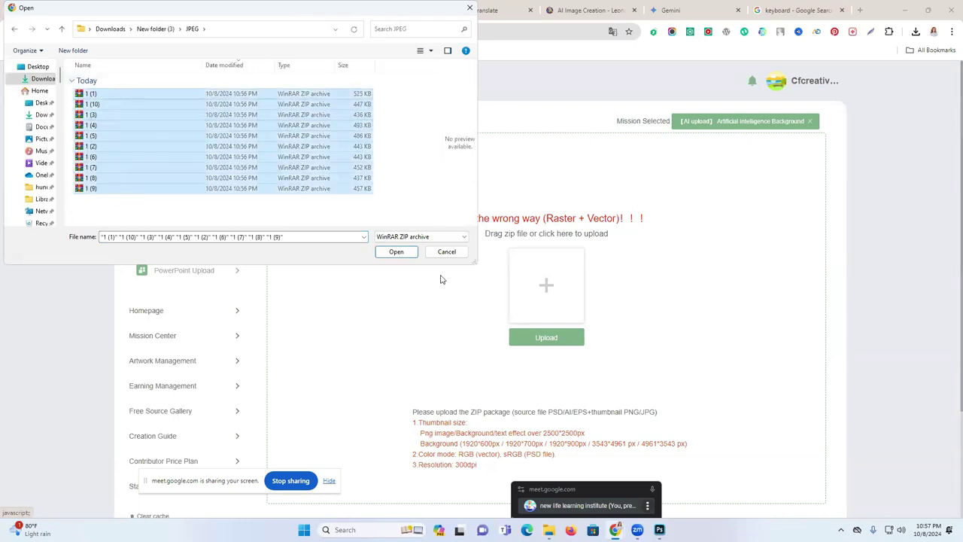
pyautogui.click(396, 251)
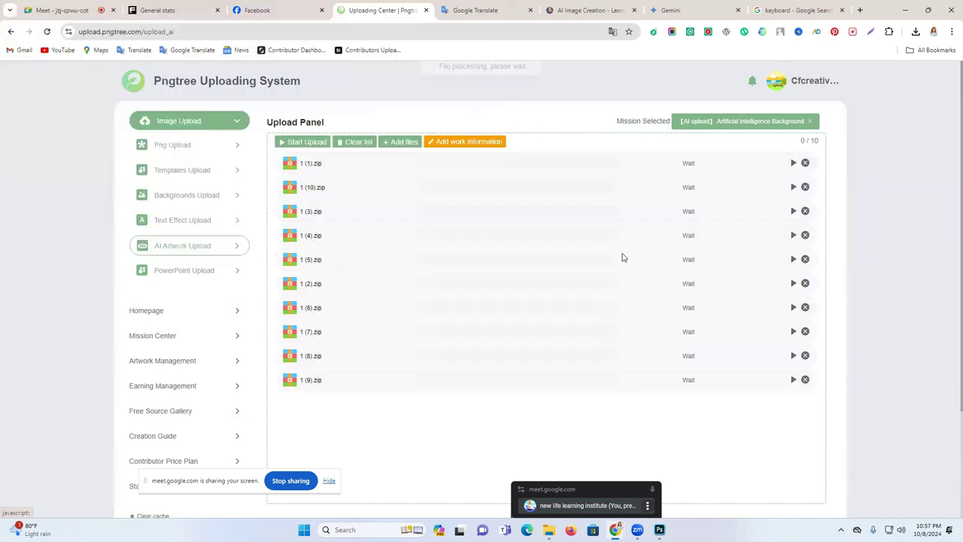
pyautogui.click(295, 142)
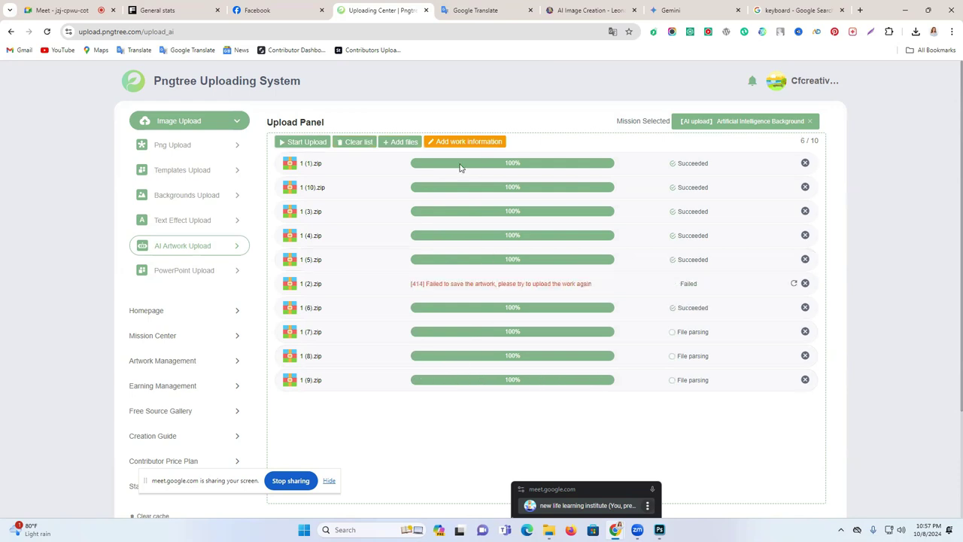
# Open the work details of the first uploaded beach sunset artwork and set its category to BACKGROUND and Nature.
pyautogui.click(456, 143)
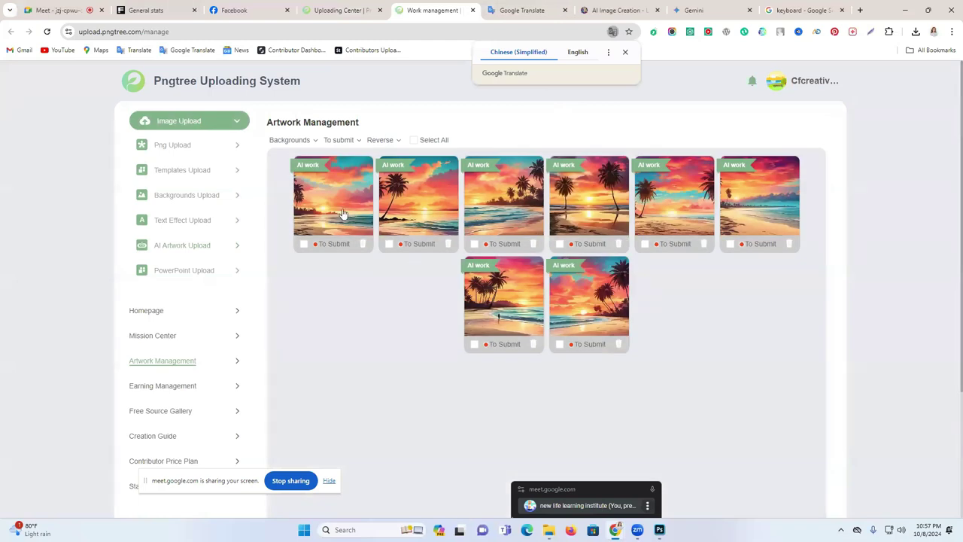
pyautogui.click(324, 209)
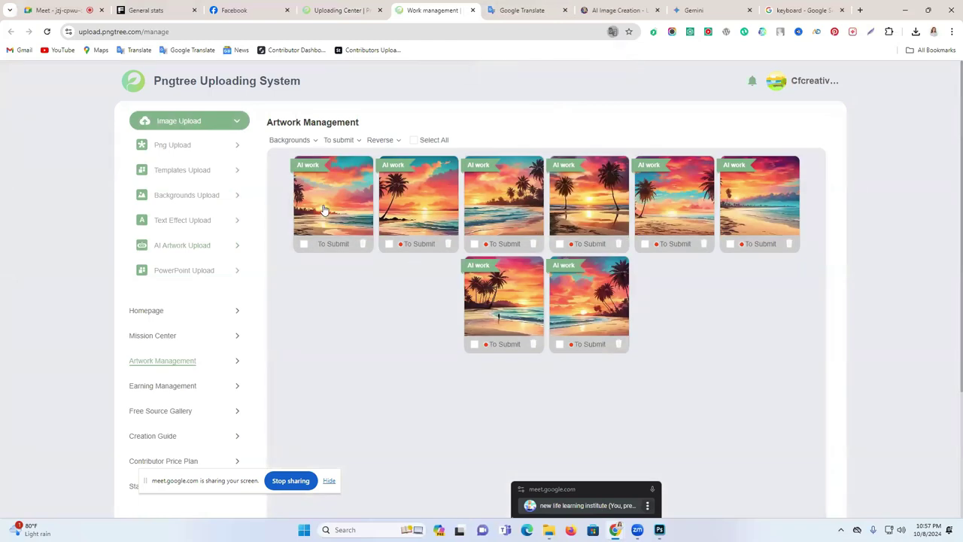
pyautogui.scroll(-2, 887, 294)
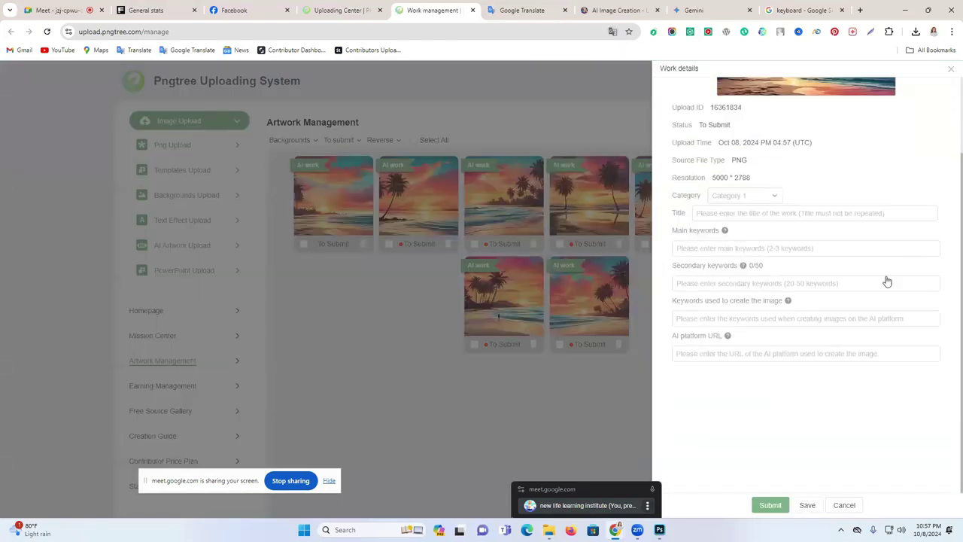
pyautogui.click(728, 198)
pyautogui.click(741, 216)
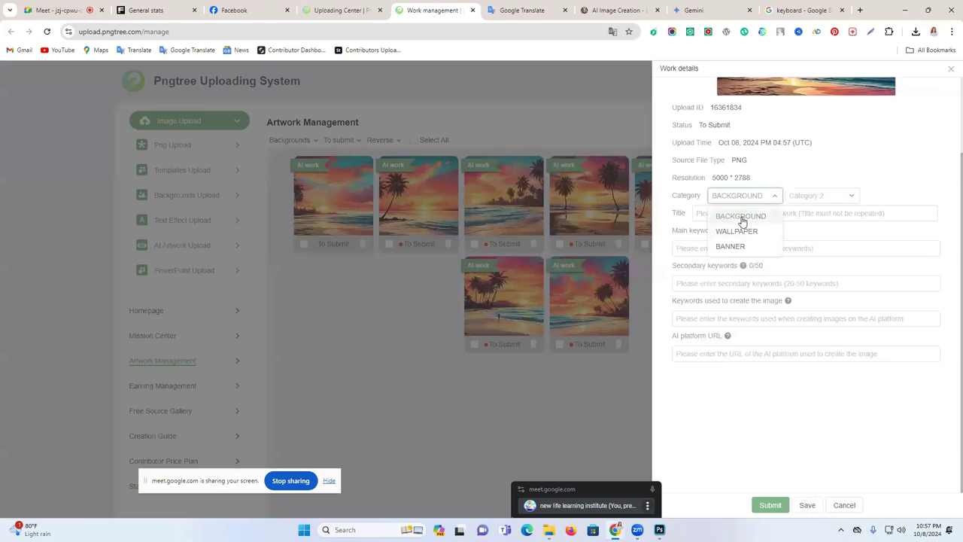
pyautogui.click(810, 195)
pyautogui.scroll(-6, 816, 282)
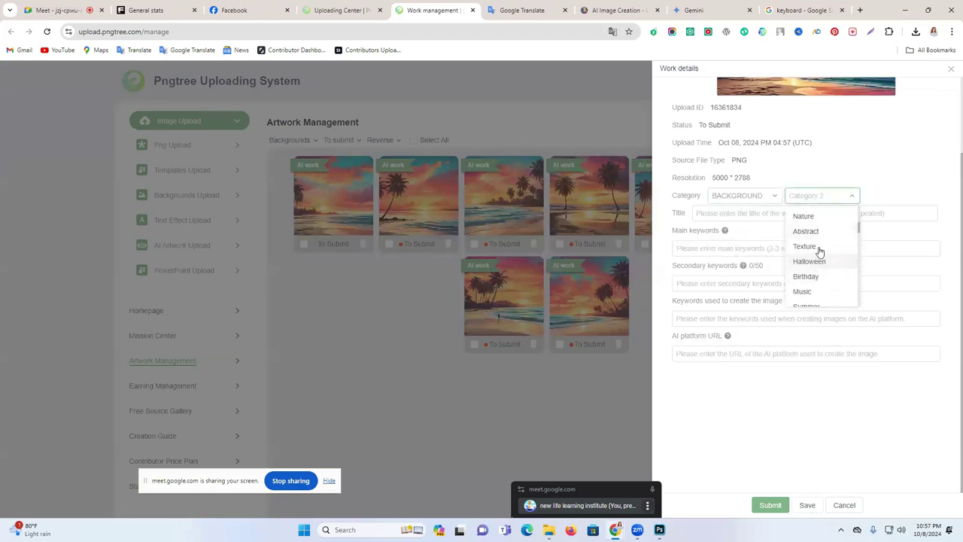
pyautogui.click(803, 217)
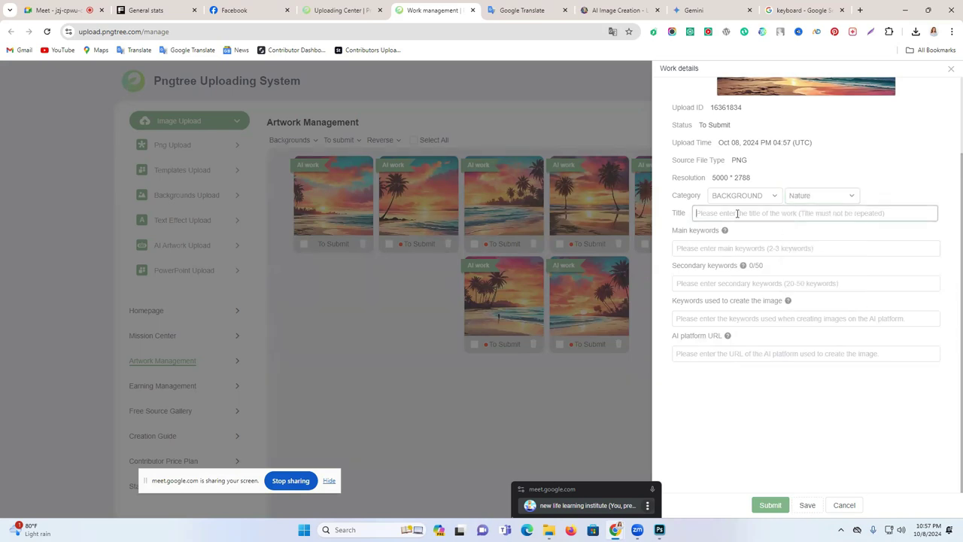
# Take the prompt "A vibrant sunset over a sandy beach with palm trees silhouetted against the sky" from Leonardo.Ai and translate it into Bengali in Google Translate.
pyautogui.click(622, 7)
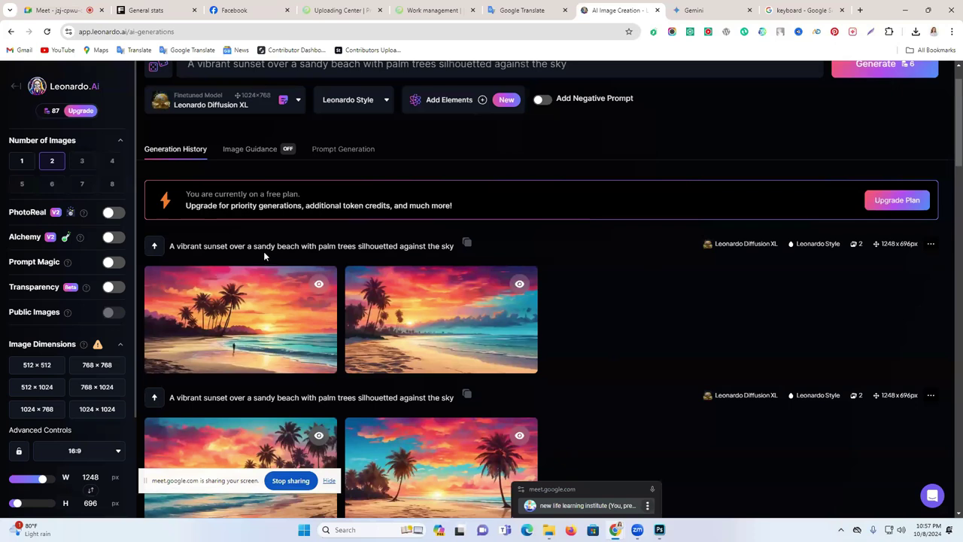
pyautogui.click(523, 9)
pyautogui.click(696, 10)
pyautogui.click(195, 50)
pyautogui.hotkey('ctrl', 'a')
pyautogui.write('A vibrant sunset over a sandy beach with palm trees silhouetted against the sky')
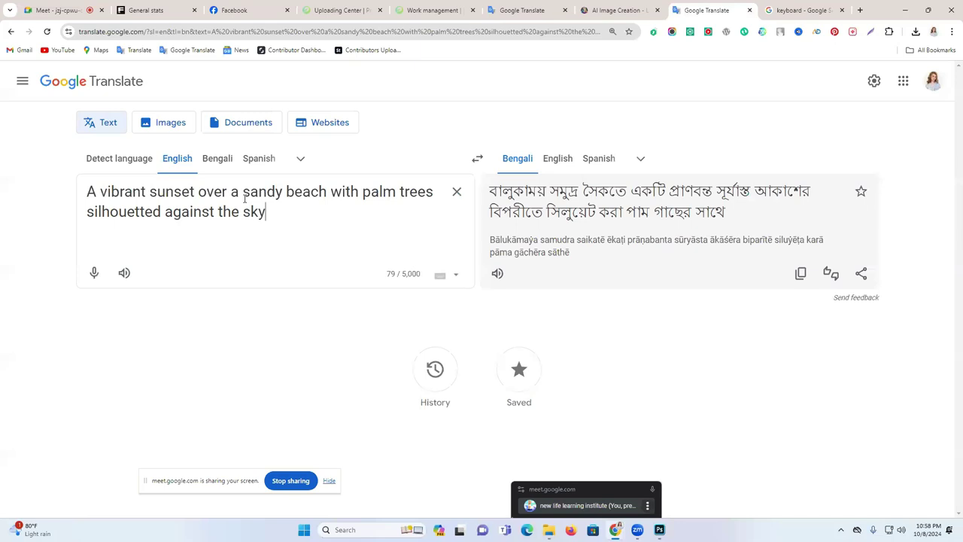
# Copy the Bengali translation, replace the source text with it, and translate it back into English.
pyautogui.click(801, 273)
pyautogui.click(456, 192)
pyautogui.hotkey('ctrl', 'v')
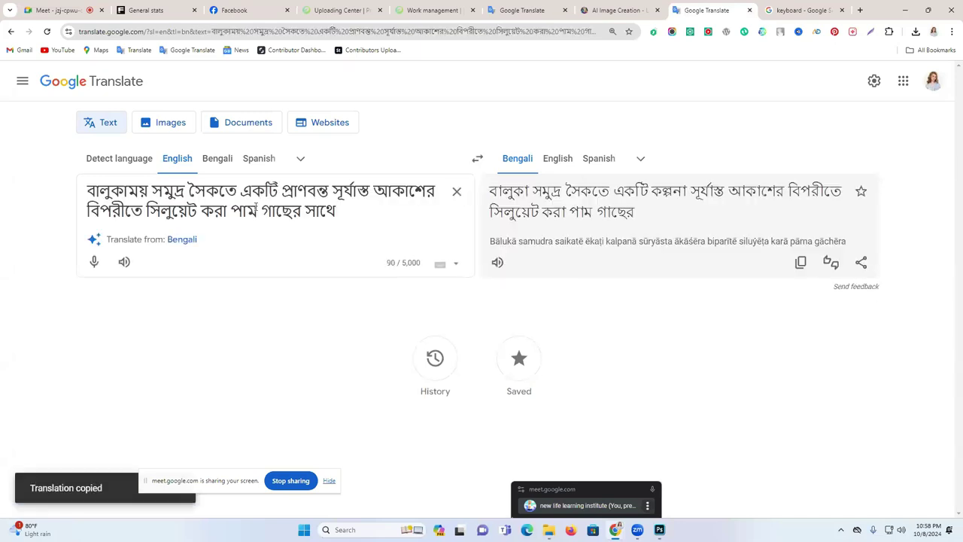
pyautogui.click(558, 158)
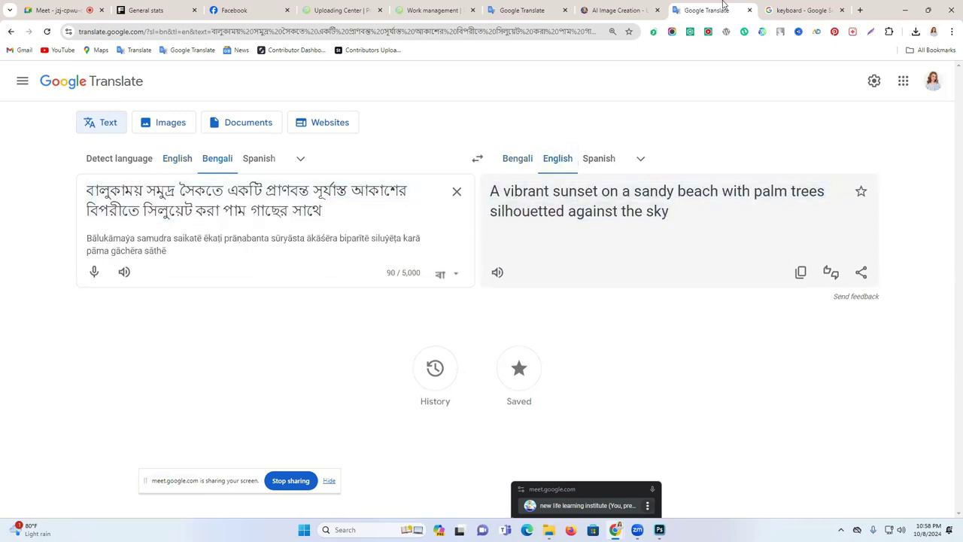
# Open gemini.google.com in the tab holding the keyboard search and dismiss the Imagen 3 announcement.
pyautogui.click(793, 6)
pyautogui.click(373, 32)
pyautogui.write('gemini.google.com')
pyautogui.press('Return')
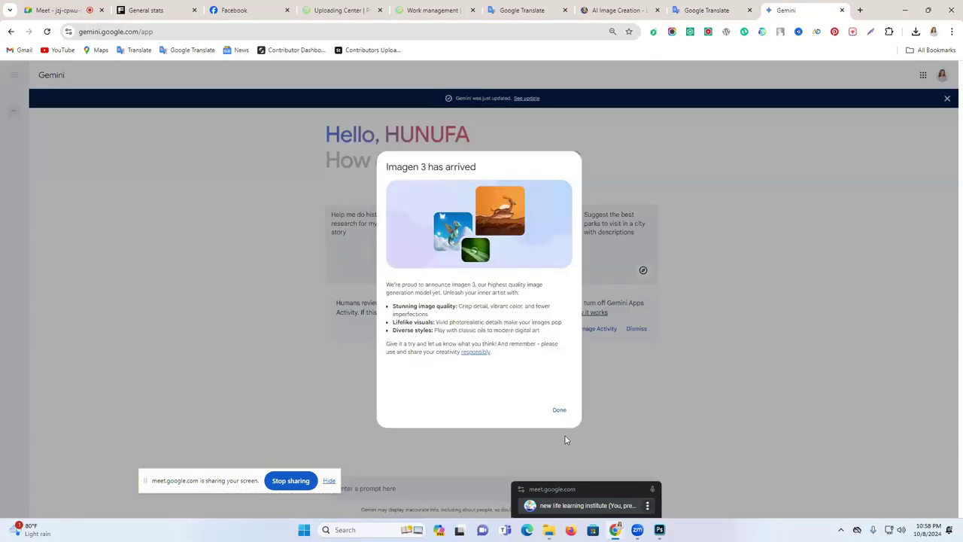
pyautogui.click(565, 435)
pyautogui.click(390, 490)
# Ask Gemini to write a Pngtree title for the English translation "A vibrant sunset on a sandy beach with palm trees silhouetted against the sky".
pyautogui.hotkey('ctrl', 'v')
pyautogui.click(714, 10)
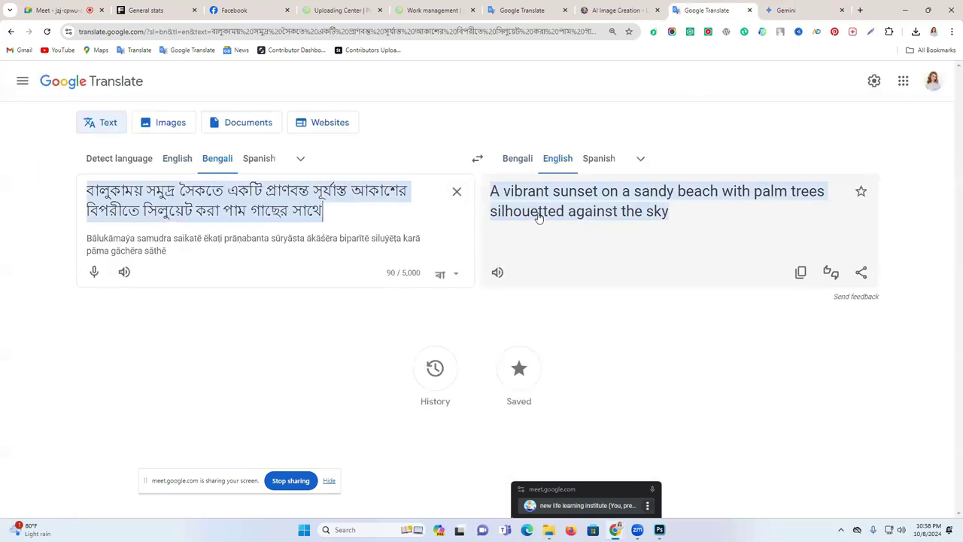
pyautogui.click(799, 271)
pyautogui.hotkey('ctrl', 'Tab')
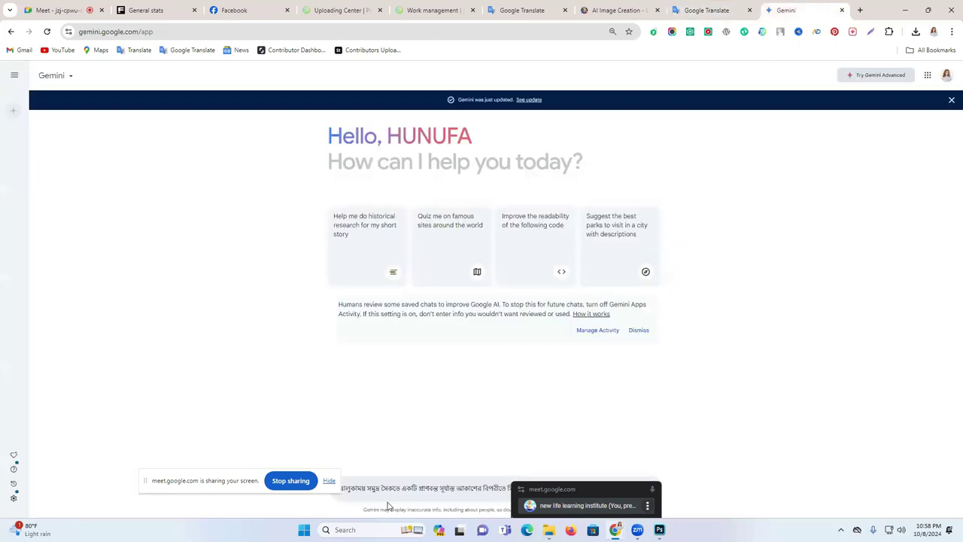
pyautogui.hotkey('ctrl', 'a')
pyautogui.hotkey('ctrl', 'v')
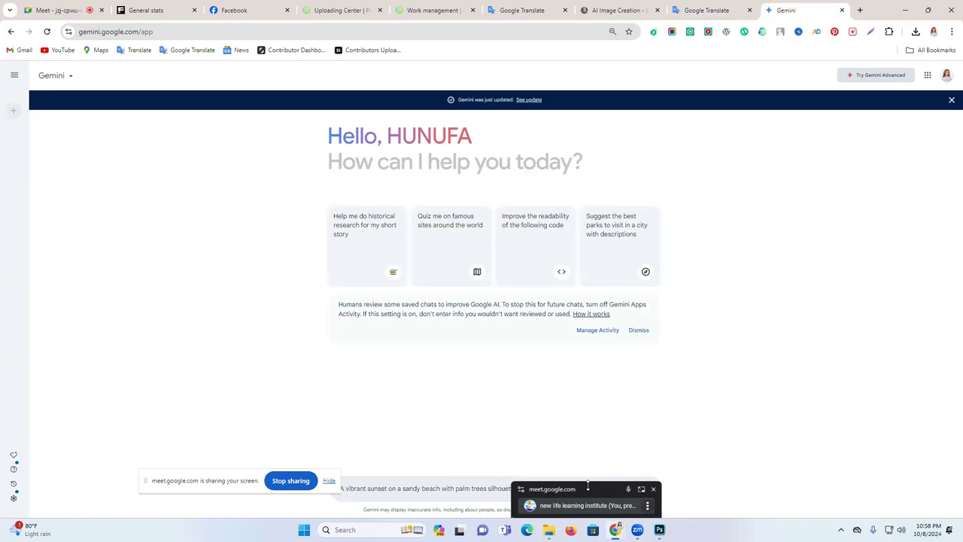
pyautogui.moveTo(608, 490); pyautogui.dragTo(774, 522)
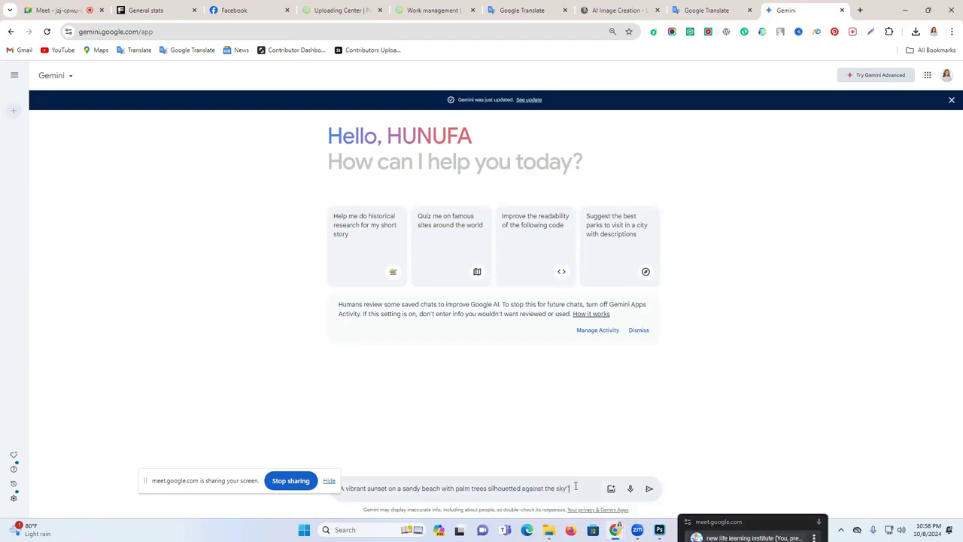
pyautogui.write('write the')
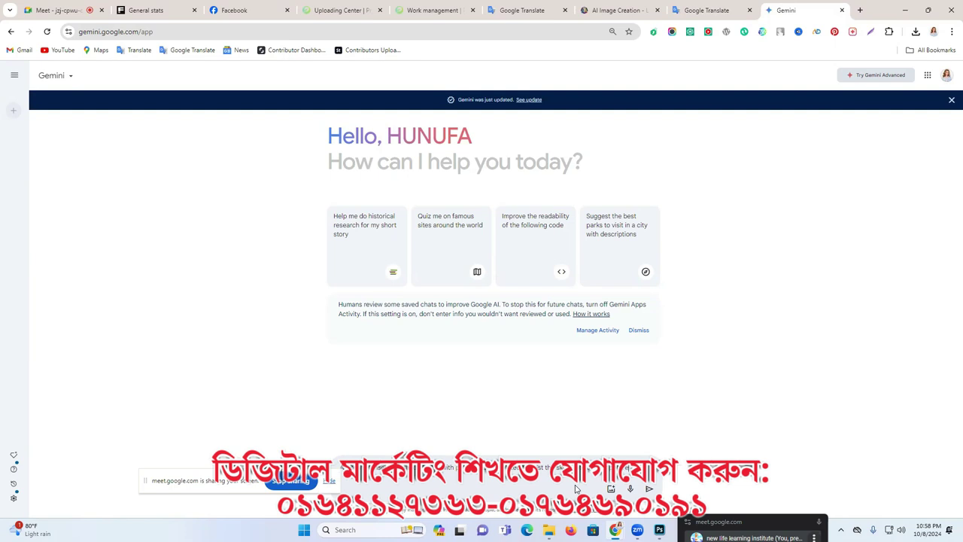
pyautogui.press('Return')
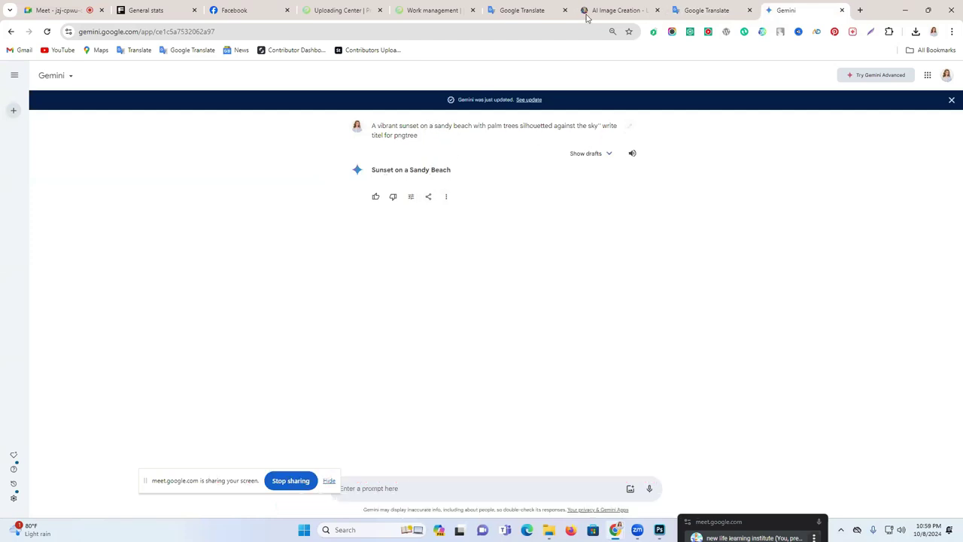
# Shorten the Bengali source text in Google Translate so it ends at "আকাশ", and copy its English translation.
pyautogui.click(687, 11)
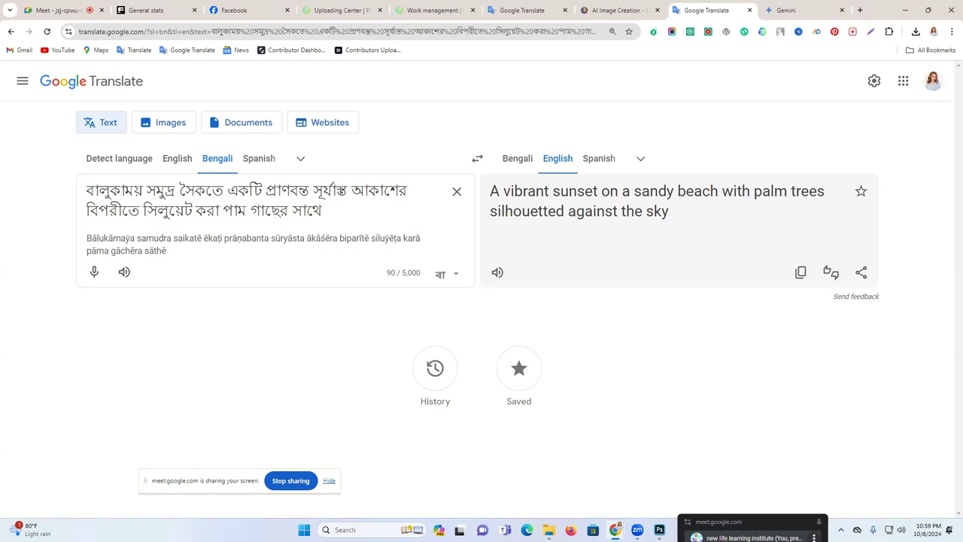
pyautogui.doubleClick(238, 210)
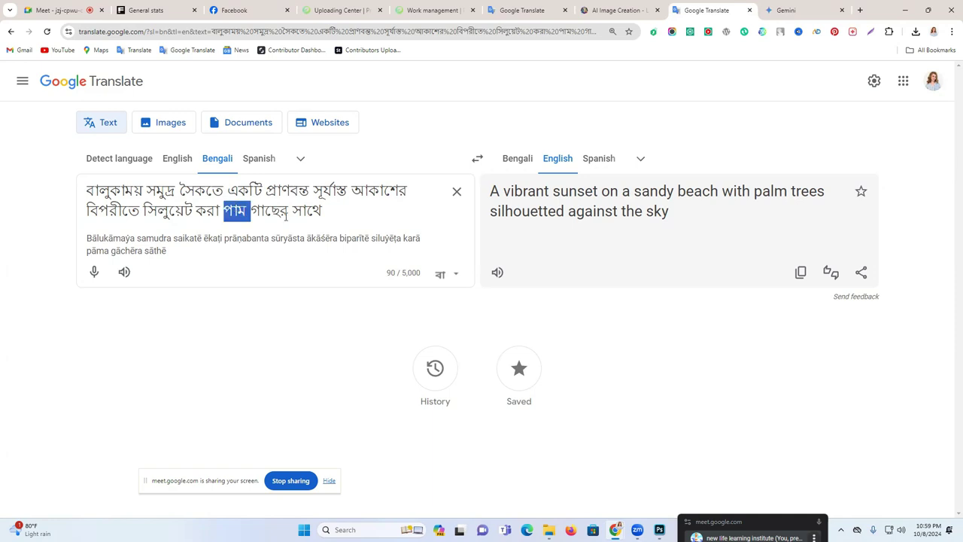
pyautogui.moveTo(324, 210); pyautogui.dragTo(83, 212)
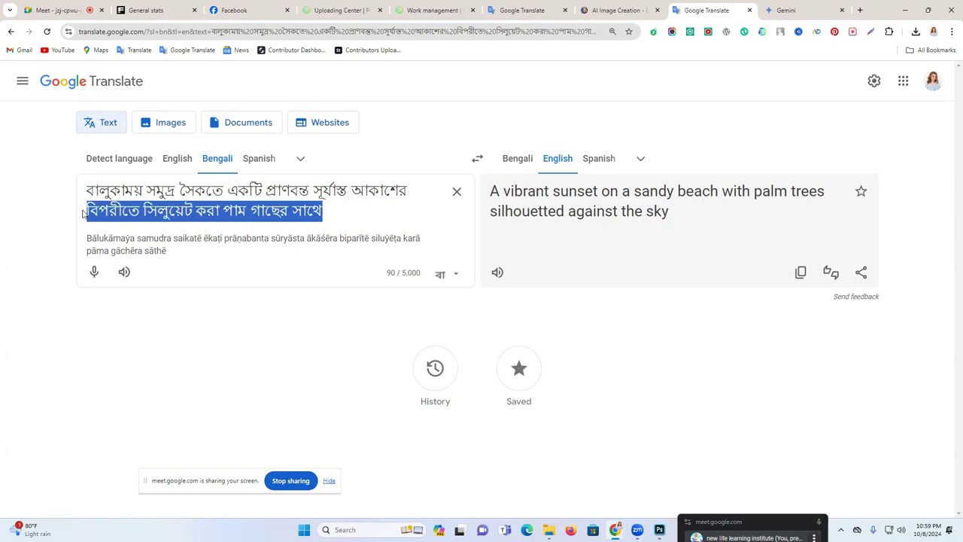
pyautogui.press('BackSpace')
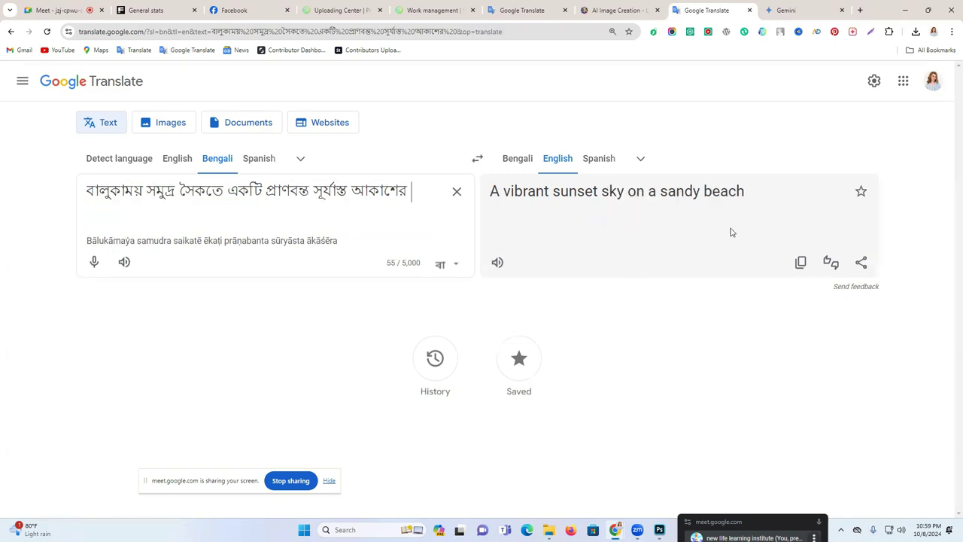
pyautogui.click(800, 263)
pyautogui.press('BackSpace')
pyautogui.press('BackSpace')
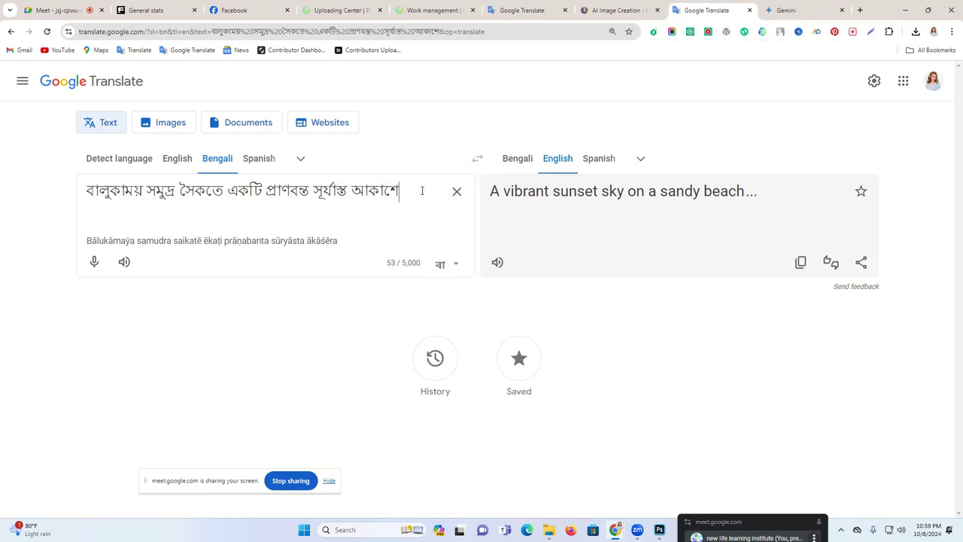
pyautogui.click(798, 264)
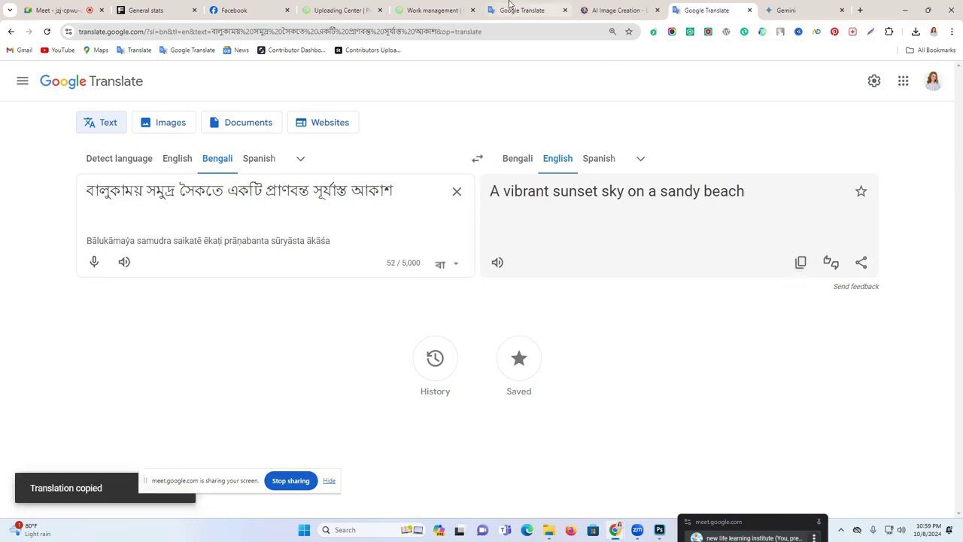
# Enter the copied text "A vibrant sunset sky on a sandy beach" as the artwork's title in the Pngtree work details.
pyautogui.click(625, 10)
pyautogui.hotkey('ctrl', '5')
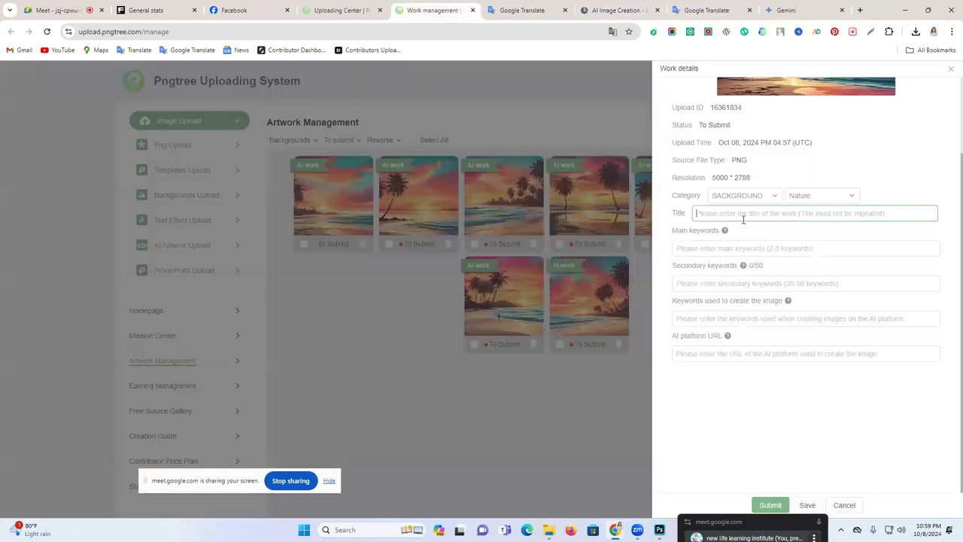
pyautogui.hotkey('ctrl', 'v')
# Add "sunset sky", taken from the title, as a main keyword of the artwork.
pyautogui.click(705, 250)
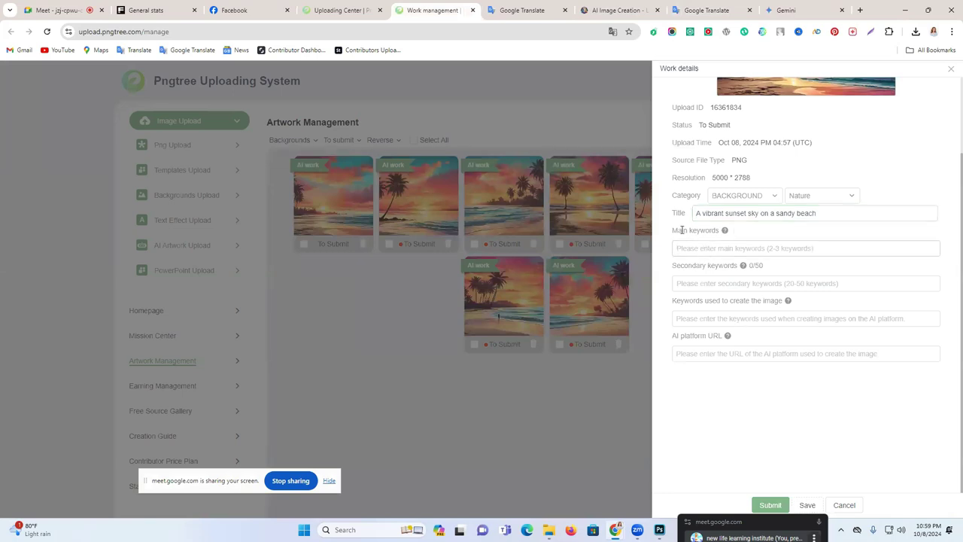
pyautogui.doubleClick(737, 214)
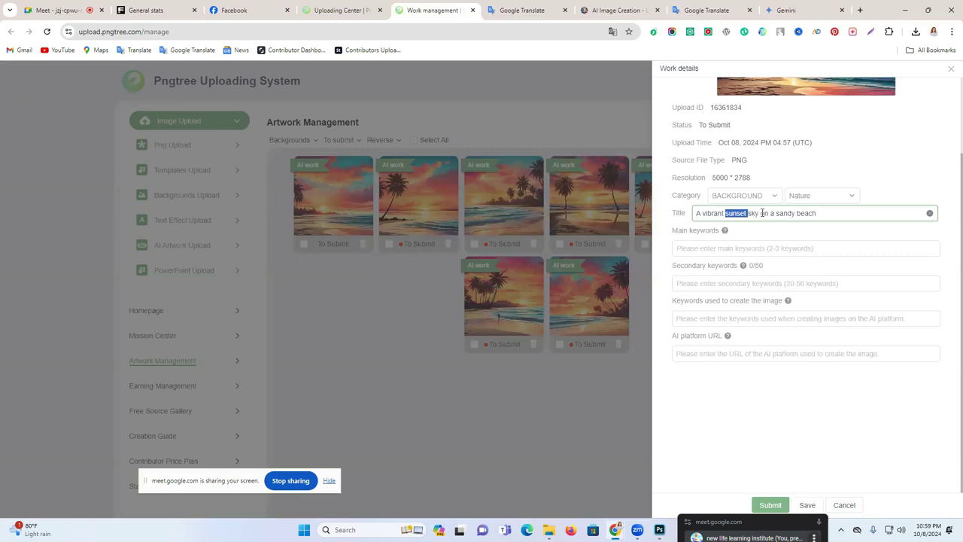
pyautogui.moveTo(759, 216); pyautogui.dragTo(722, 214)
pyautogui.click(722, 252)
pyautogui.hotkey('ctrl', 'v')
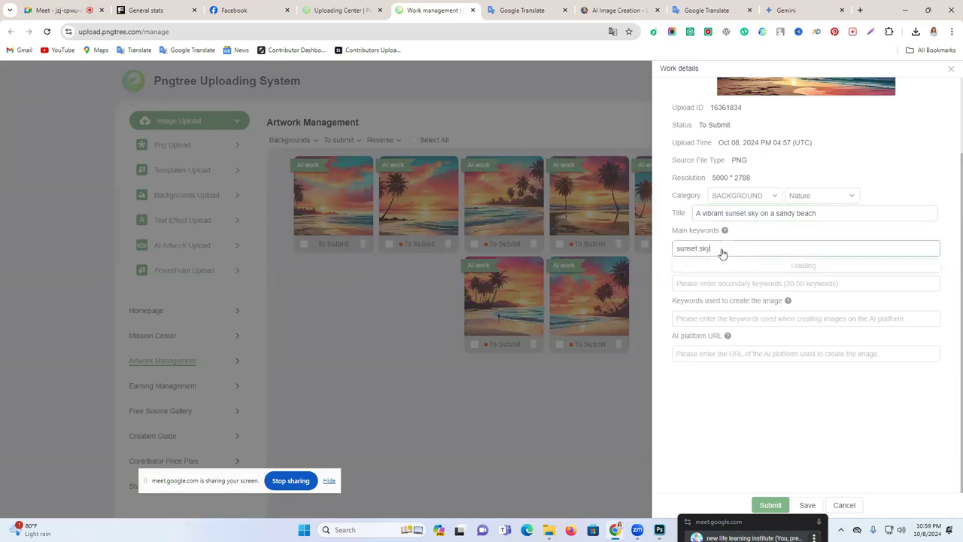
pyautogui.click(722, 268)
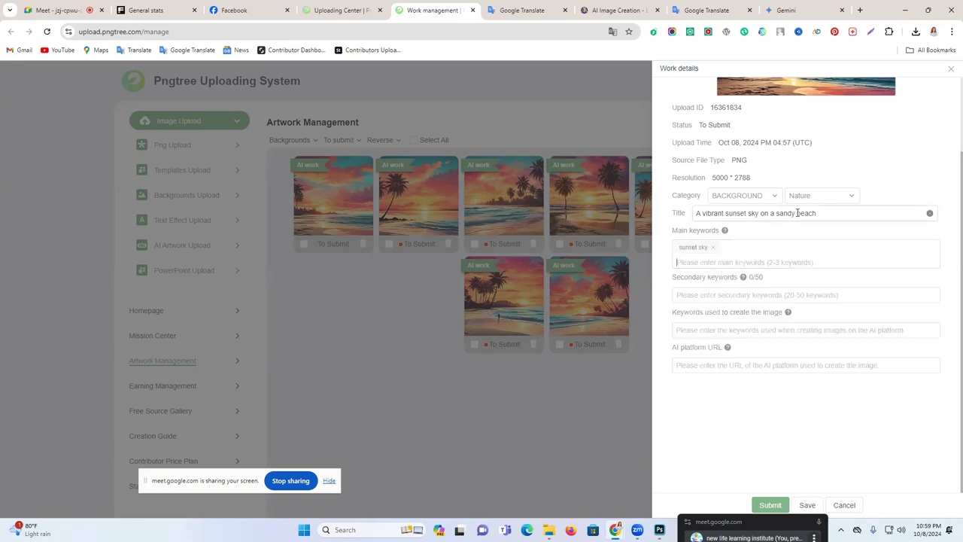
# Add the title phrases "sandy beach" and "vibrant sunset sky" as further main keywords.
pyautogui.moveTo(823, 214); pyautogui.dragTo(777, 212)
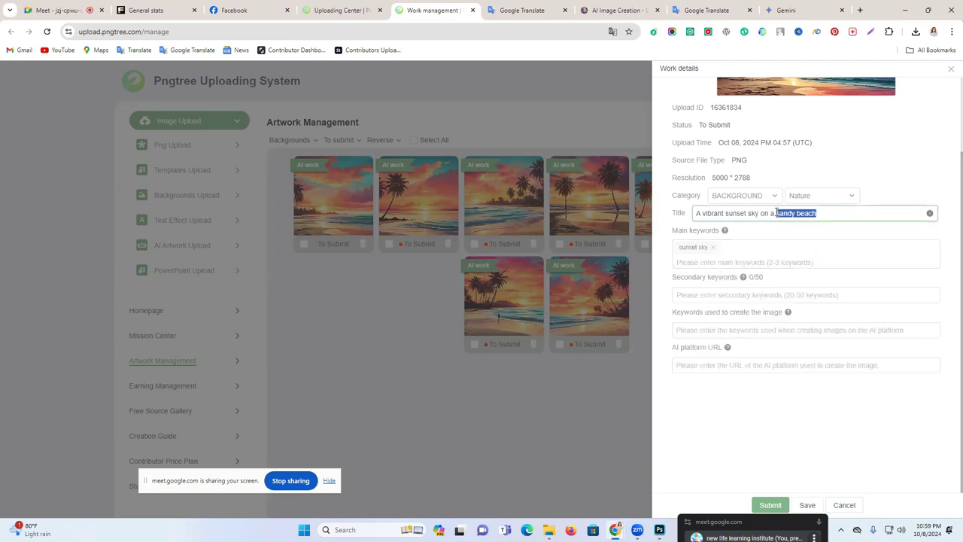
pyautogui.click(747, 259)
pyautogui.hotkey('ctrl', 'v')
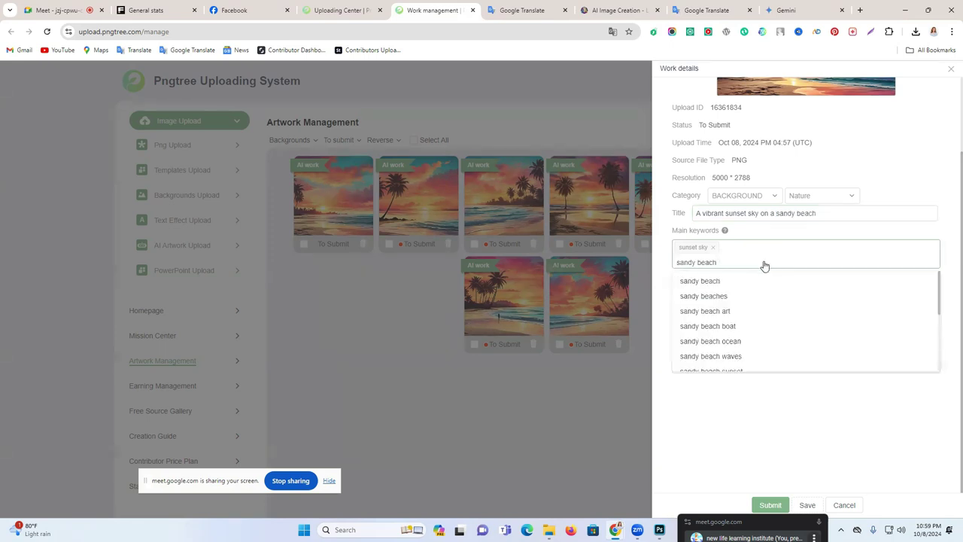
pyautogui.click(729, 282)
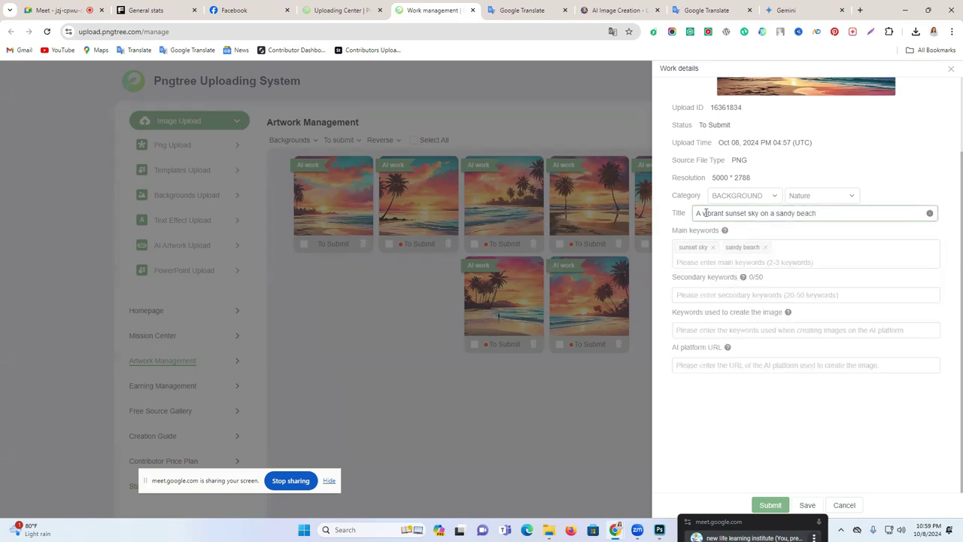
pyautogui.moveTo(699, 213); pyautogui.dragTo(754, 214)
pyautogui.hotkey('ctrl', 'c')
pyautogui.click(775, 263)
pyautogui.hotkey('ctrl', 'v')
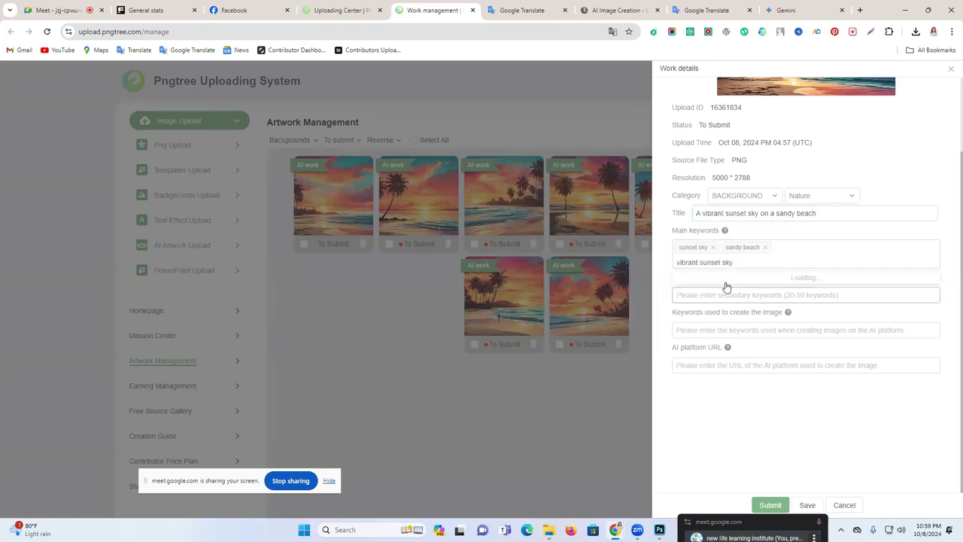
pyautogui.click(725, 280)
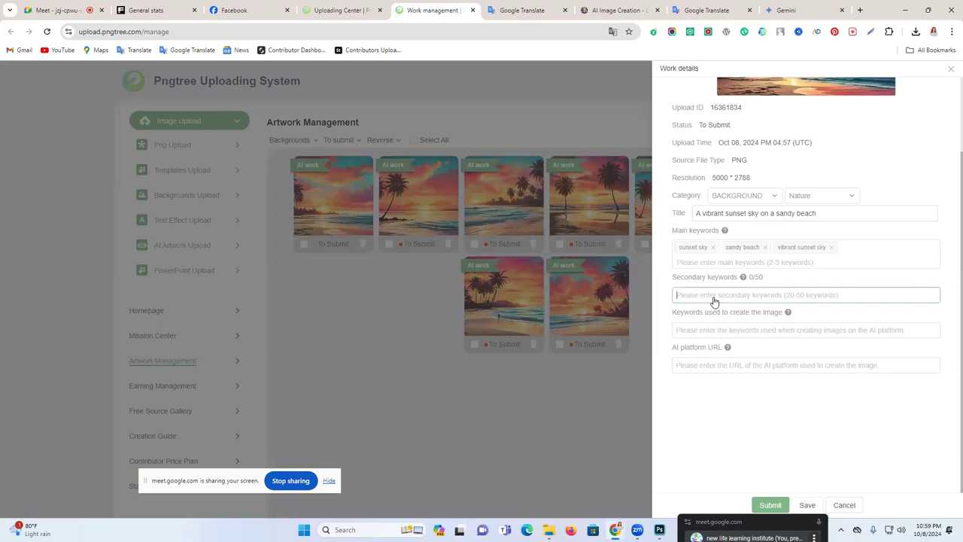
# Add all suggested keywords to the artwork's secondary keywords.
pyautogui.click(714, 301)
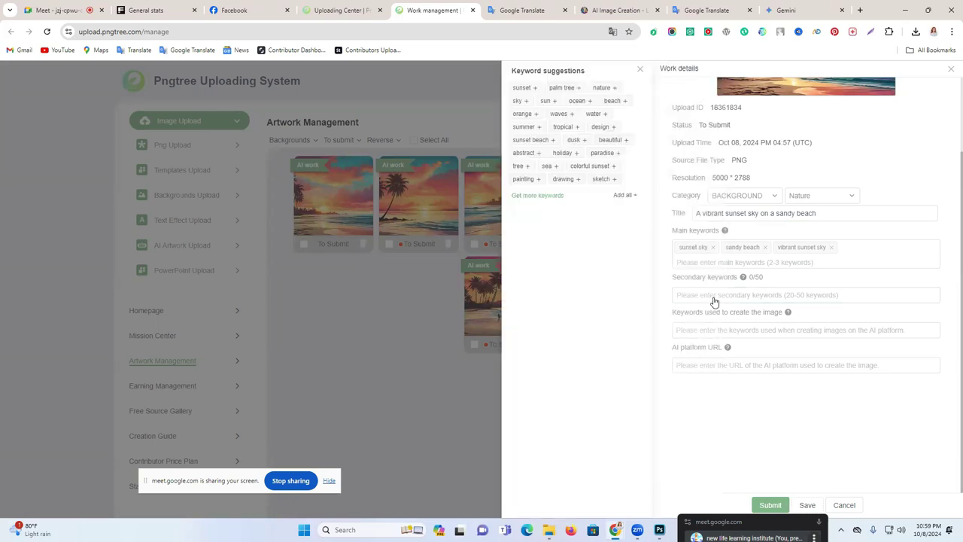
pyautogui.click(623, 197)
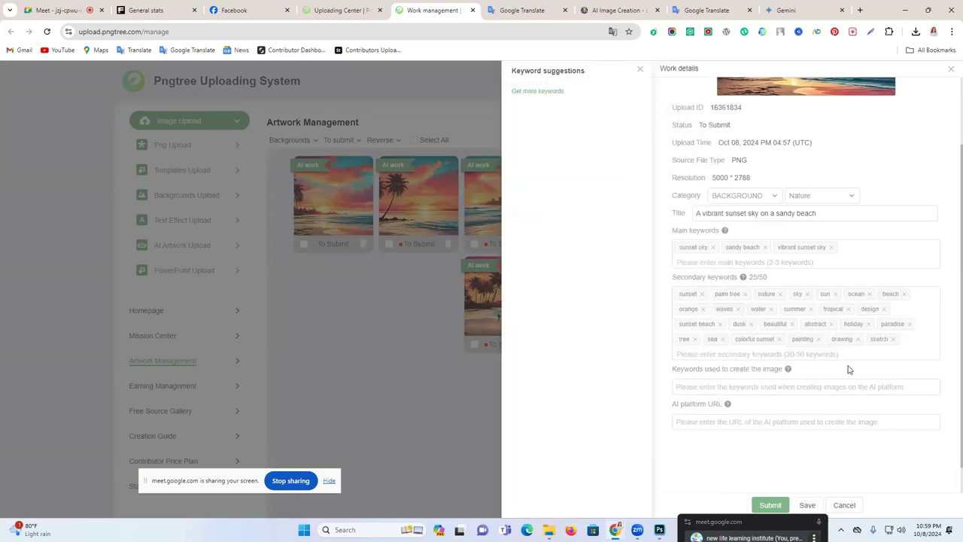
# Copy the prompt "A vibrant sunset over a sandy beach with palm trees silhouetted against the sky" from Leonardo.Ai into the keywords used to create the image.
pyautogui.scroll(-1, 849, 368)
pyautogui.click(721, 317)
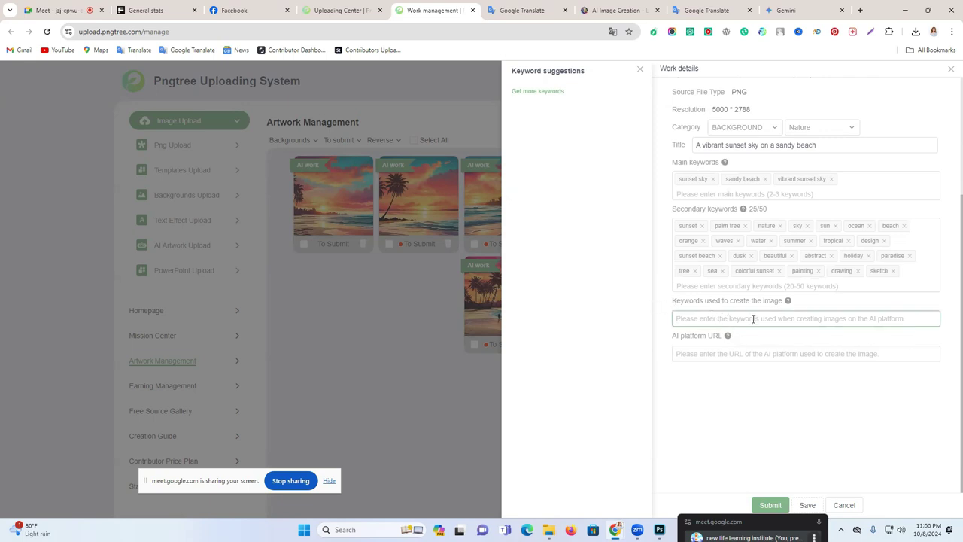
pyautogui.click(615, 10)
pyautogui.scroll(1, 420, 218)
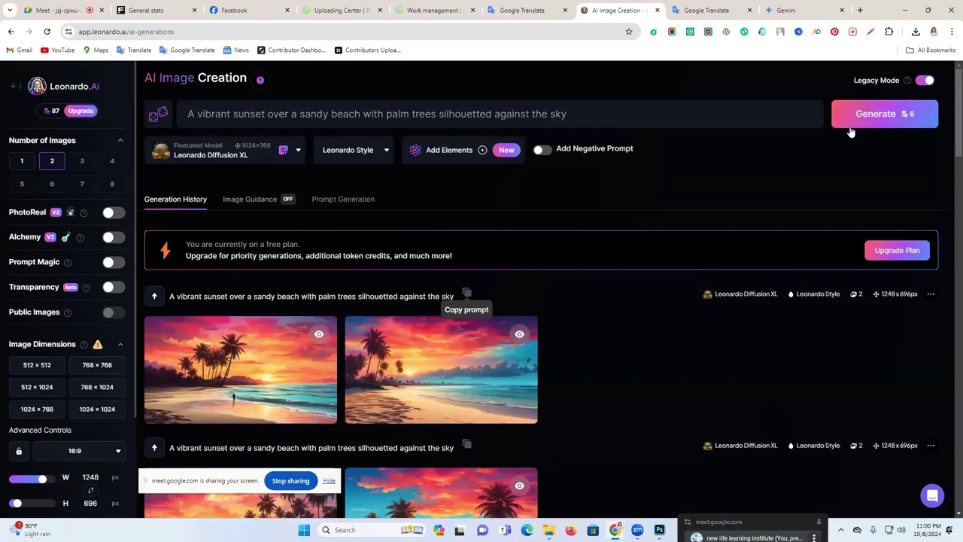
pyautogui.tripleClick(684, 120)
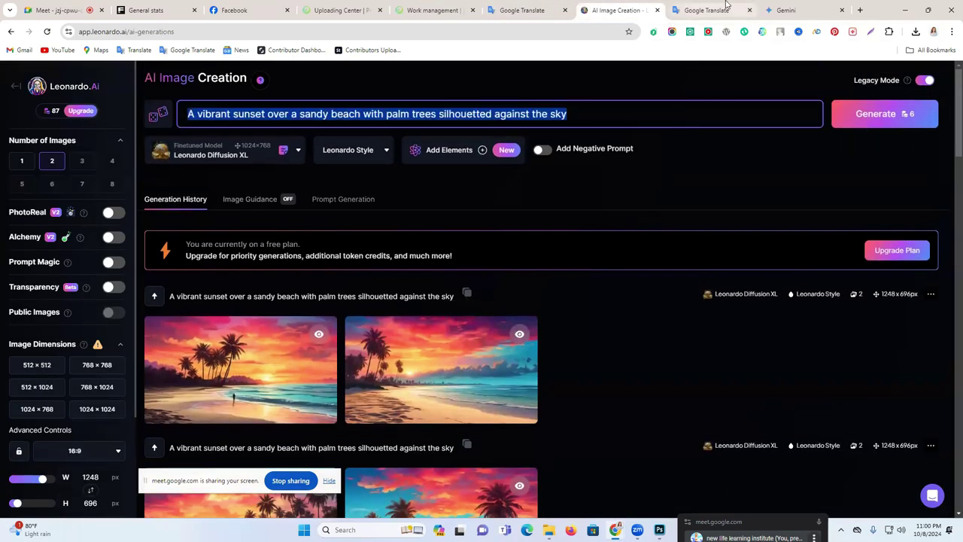
pyautogui.click(787, 10)
pyautogui.click(433, 9)
pyautogui.click(727, 322)
pyautogui.hotkey('ctrl', 'v')
# Enter leonardo.ai, copied from the Leonardo.Ai page address, as the AI platform URL and save the work details.
pyautogui.click(613, 10)
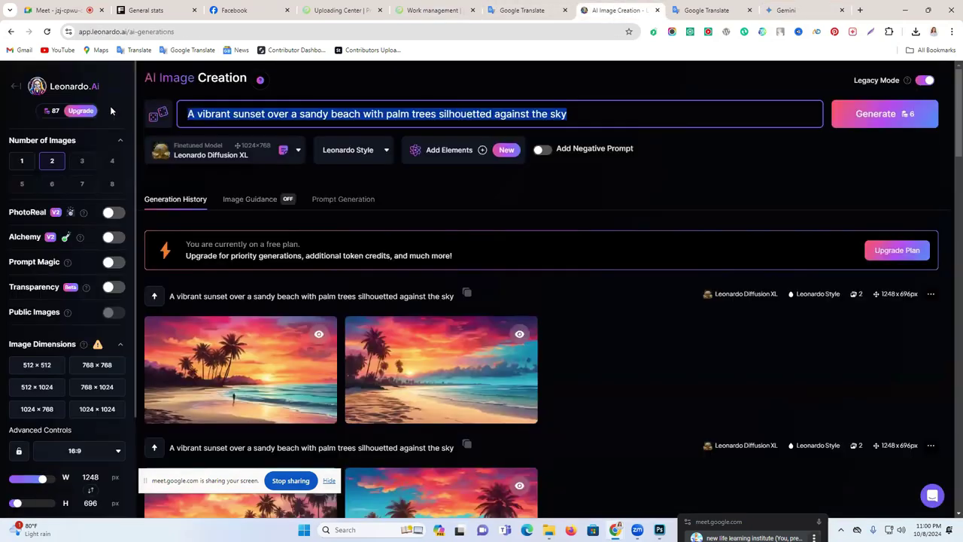
pyautogui.doubleClick(128, 32)
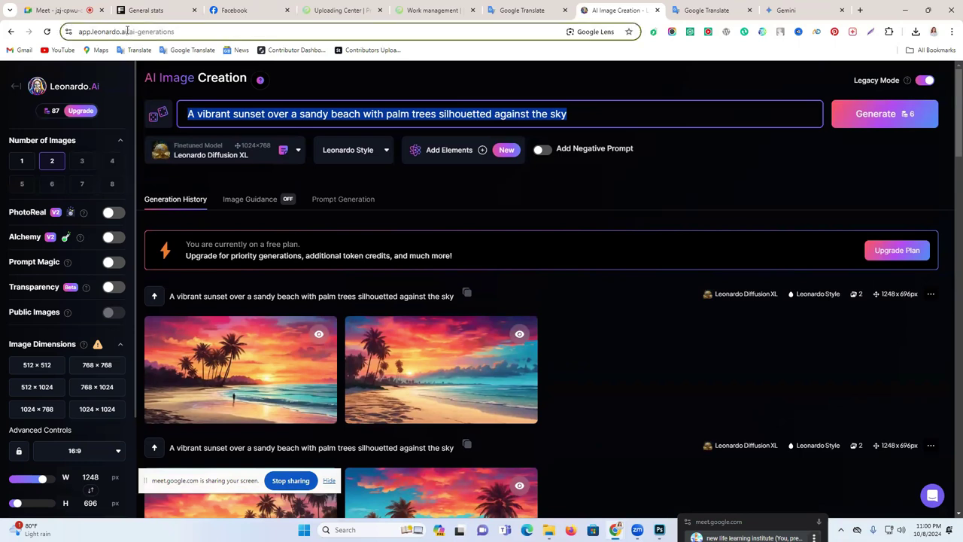
pyautogui.click(159, 31)
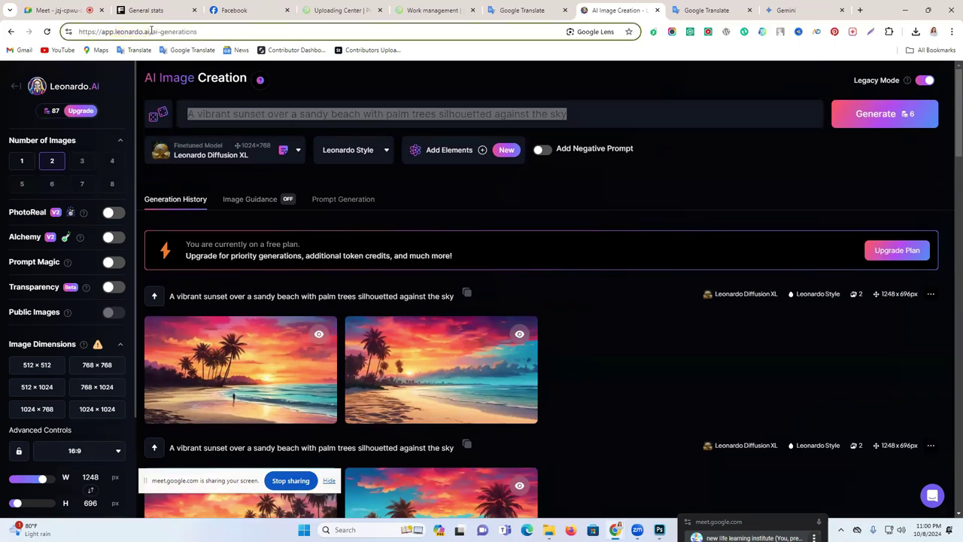
pyautogui.moveTo(149, 31); pyautogui.dragTo(121, 32)
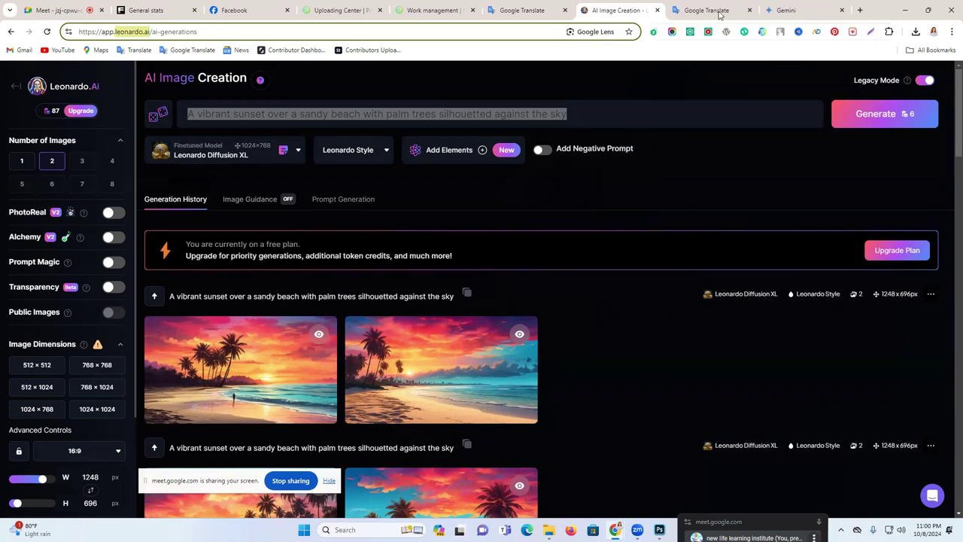
pyautogui.click(444, 10)
pyautogui.click(752, 355)
pyautogui.hotkey('ctrl', 'v')
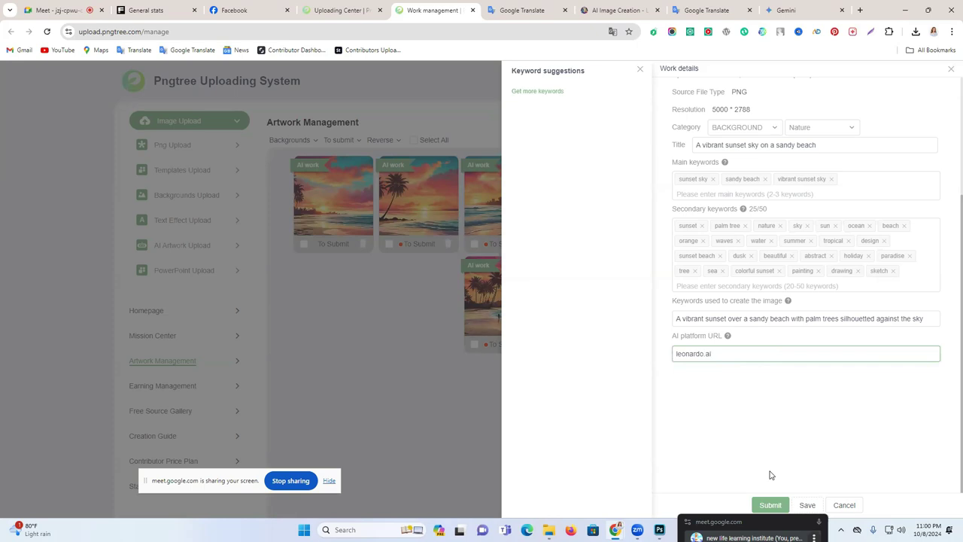
pyautogui.click(807, 505)
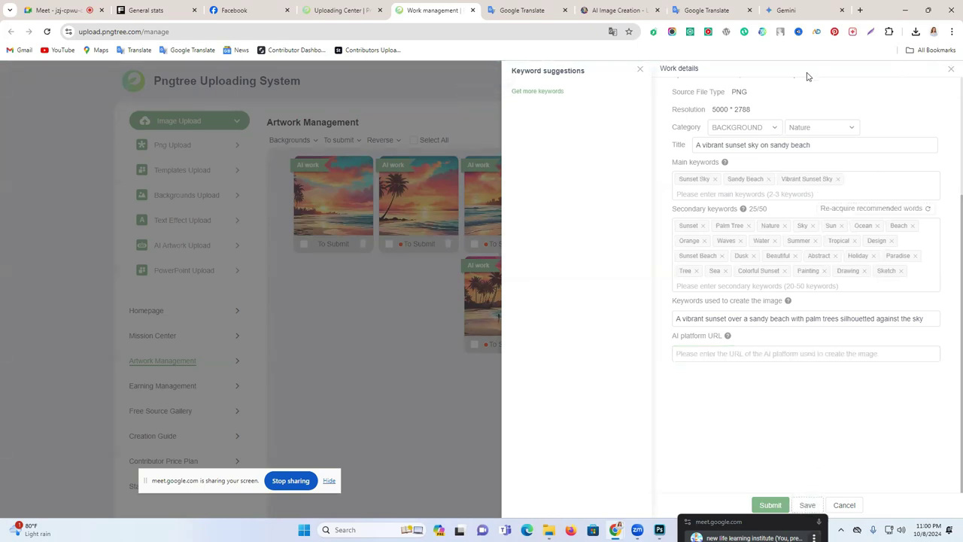
pyautogui.click(640, 69)
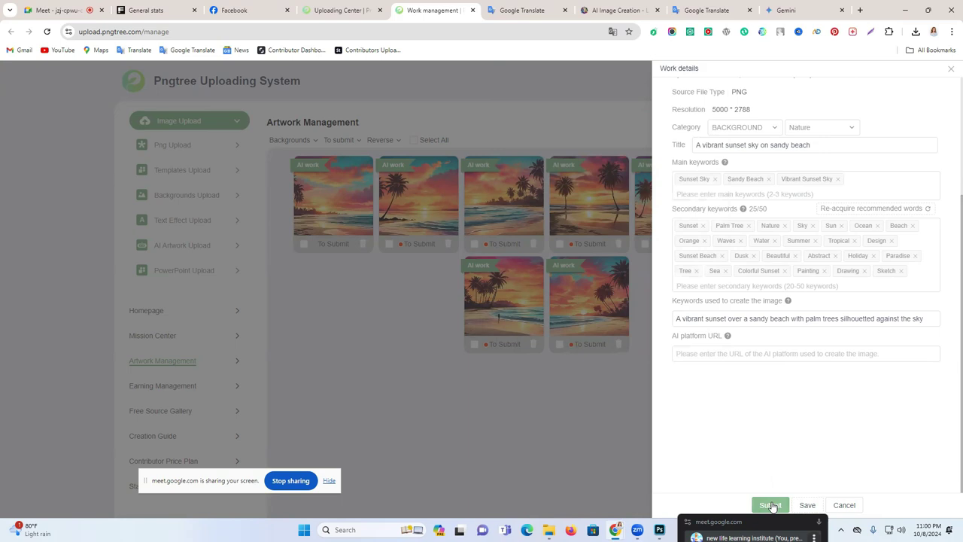
# Enter leonardo.ai as the AI platform URL, submit the sunset artwork and close its work details.
pyautogui.click(732, 356)
pyautogui.hotkey('ctrl', 'v')
pyautogui.click(770, 505)
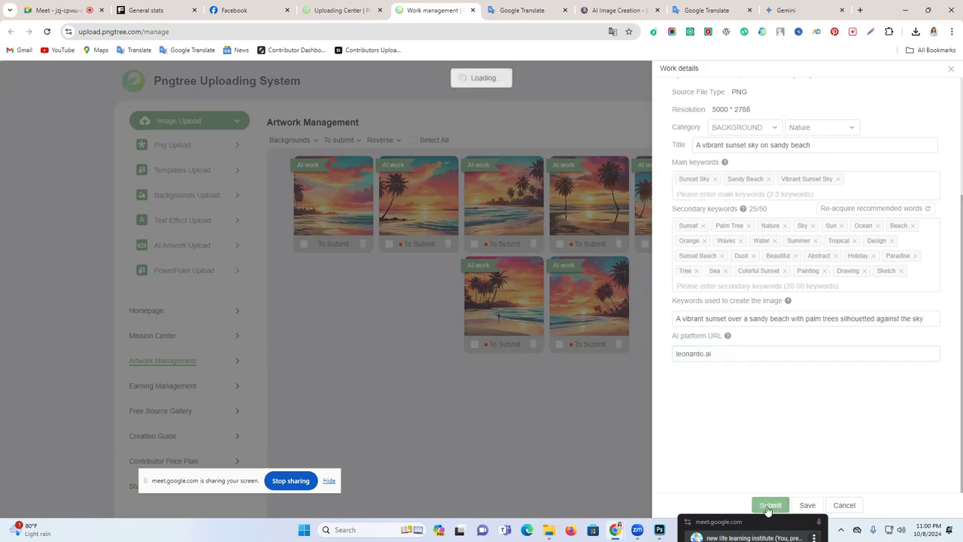
pyautogui.click(949, 69)
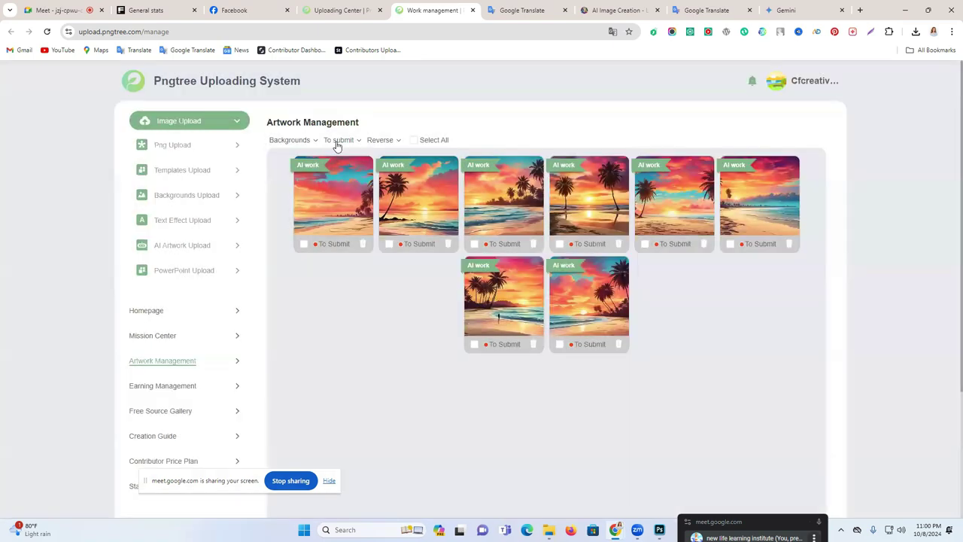
# Filter the background artworks by Pending status and open the work details of the submitted sunset image.
pyautogui.click(337, 141)
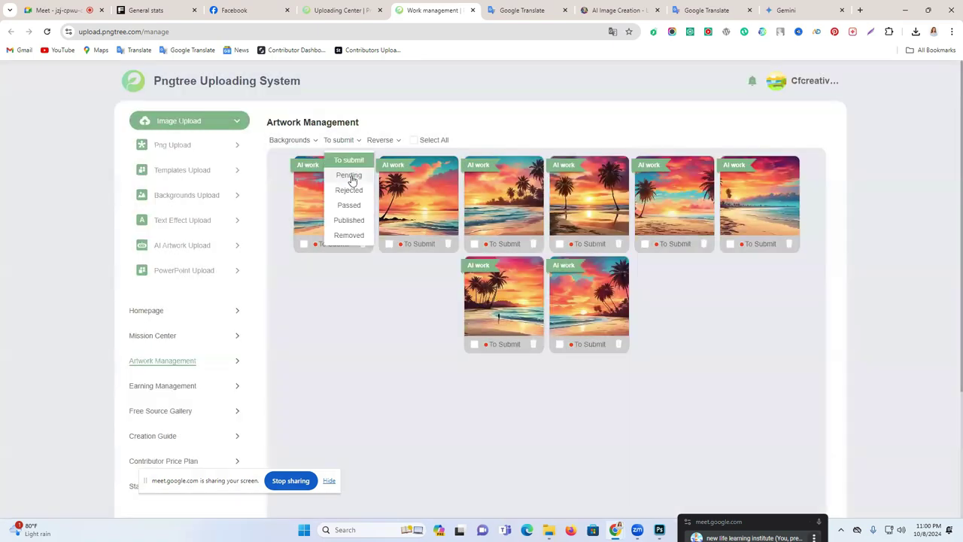
pyautogui.click(349, 175)
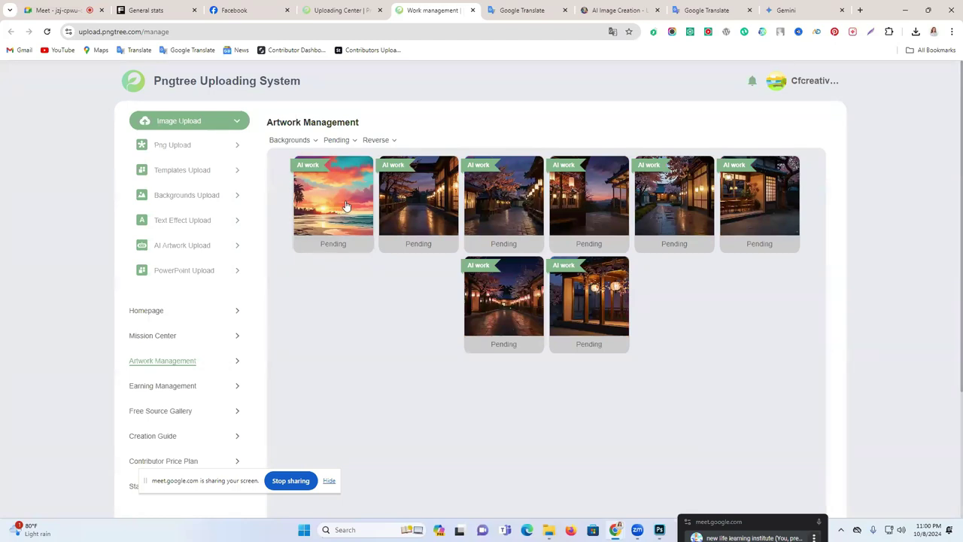
pyautogui.click(341, 199)
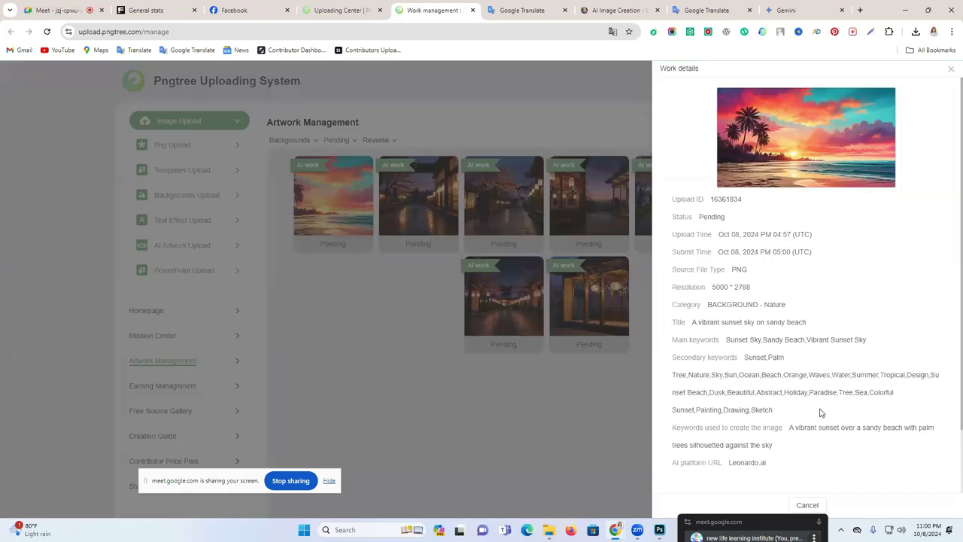
# Examine the submitted sunset artwork's resolution and remaining details, and close the work details.
pyautogui.doubleClick(720, 288)
pyautogui.click(721, 288)
pyautogui.click(721, 287)
pyautogui.doubleClick(721, 287)
pyautogui.doubleClick(742, 288)
pyautogui.moveTo(775, 287); pyautogui.dragTo(715, 286)
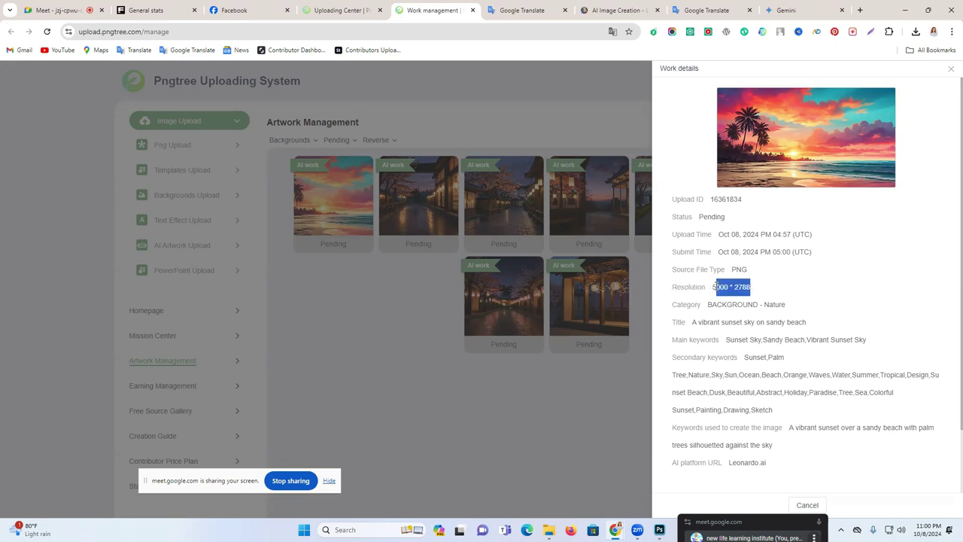
pyautogui.scroll(-2, 716, 301)
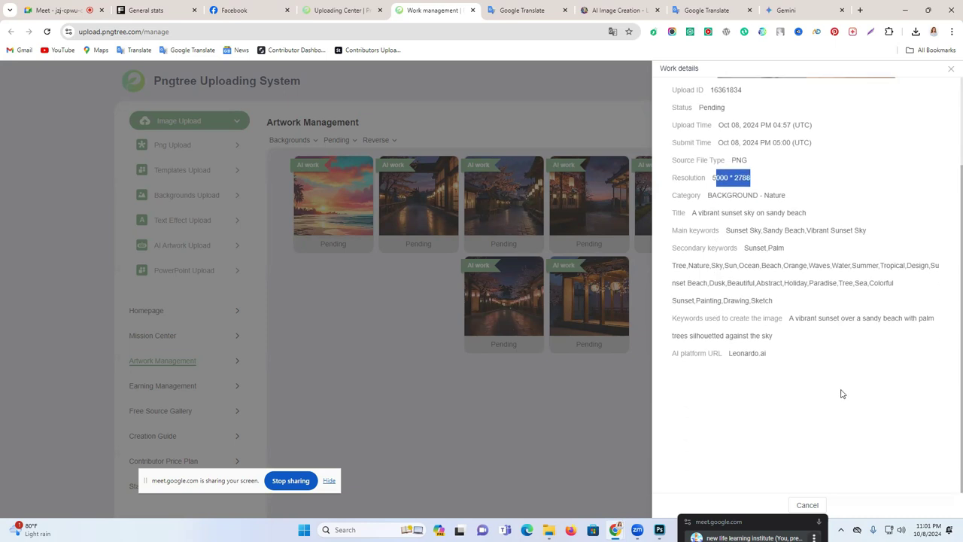
pyautogui.click(951, 69)
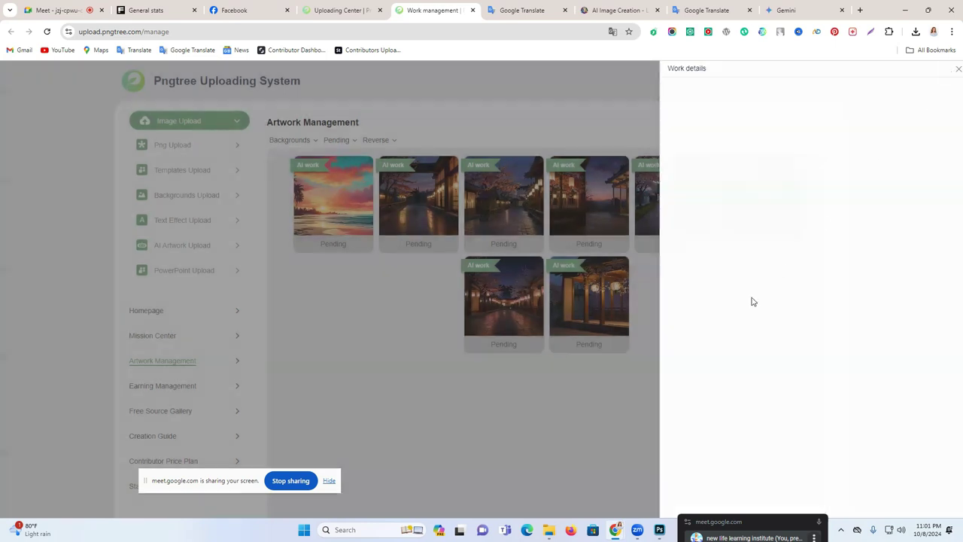
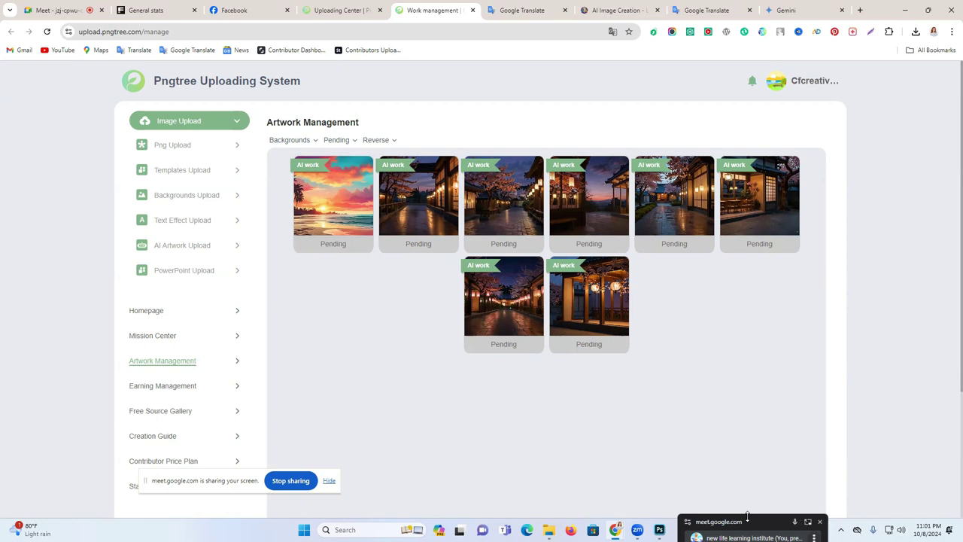
pyautogui.moveTo(748, 516); pyautogui.dragTo(748, 456)
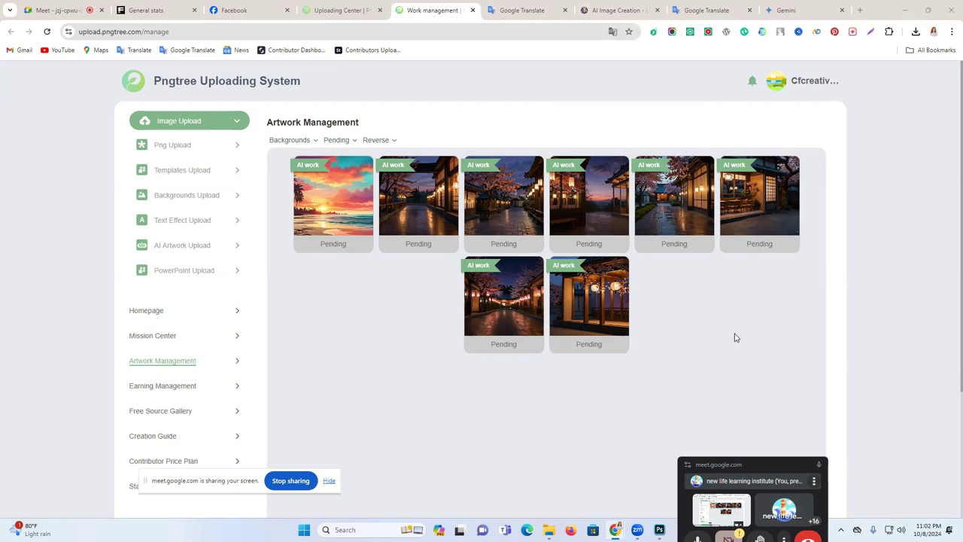
pyautogui.click(617, 11)
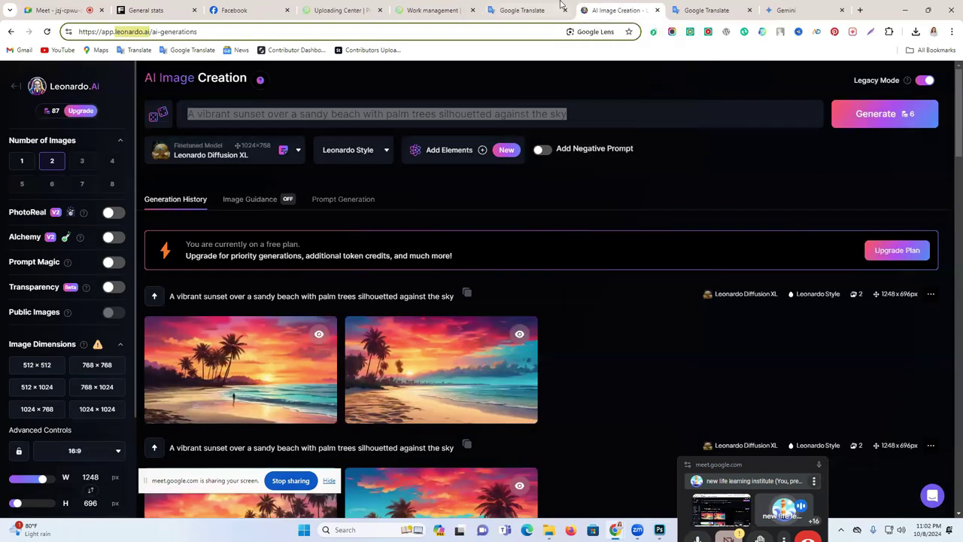
pyautogui.scroll(-2, 550, 358)
pyautogui.scroll(2, 550, 358)
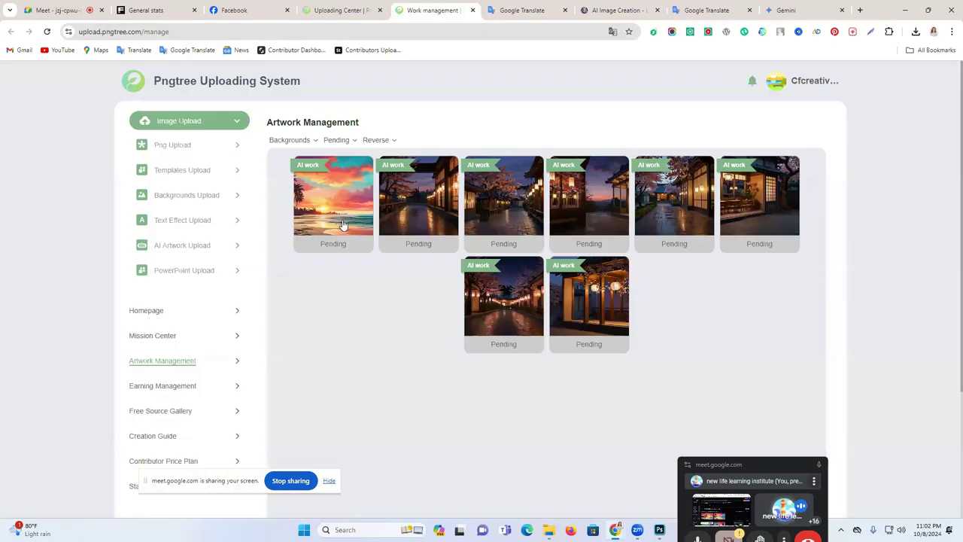
# Return to the uploading system's homepage and shorten the page address to upload.pngtree.com.
pyautogui.click(181, 89)
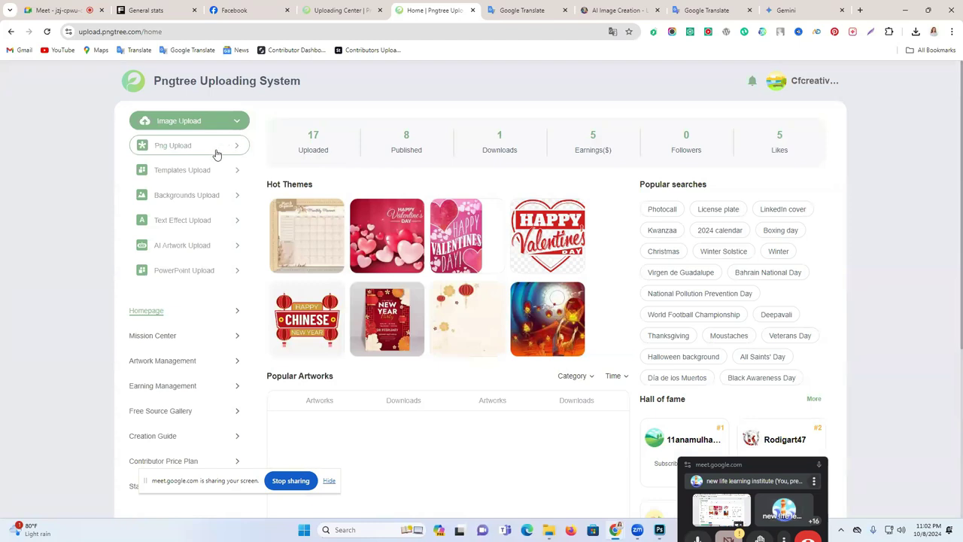
pyautogui.doubleClick(160, 84)
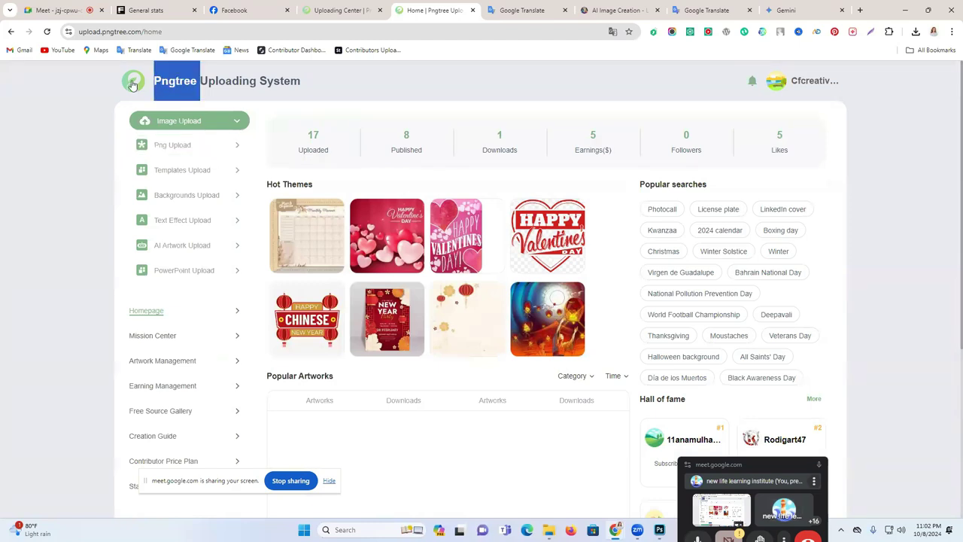
pyautogui.click(145, 31)
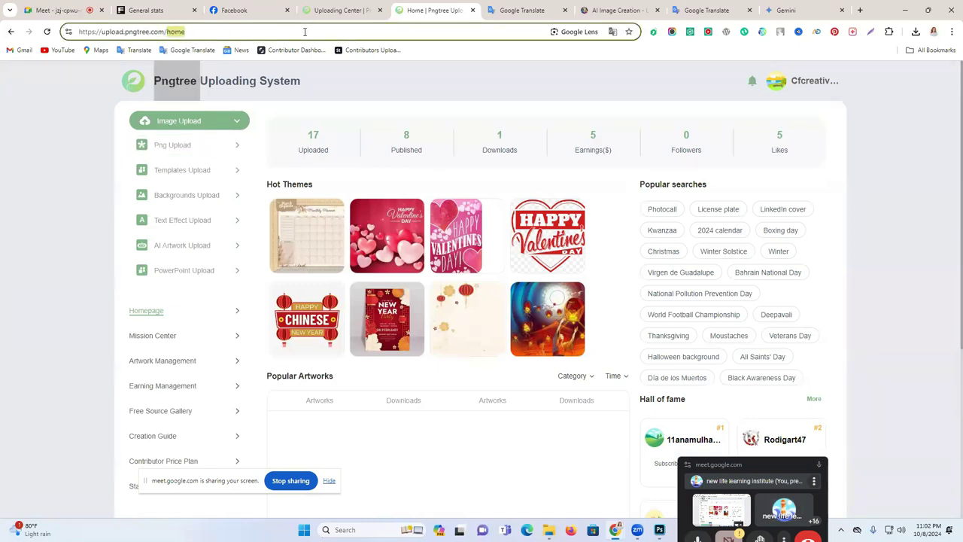
pyautogui.press('End')
pyautogui.press('BackSpace')
pyautogui.press('BackSpace')
pyautogui.press('BackSpace')
pyautogui.press('BackSpace')
pyautogui.press('Return')
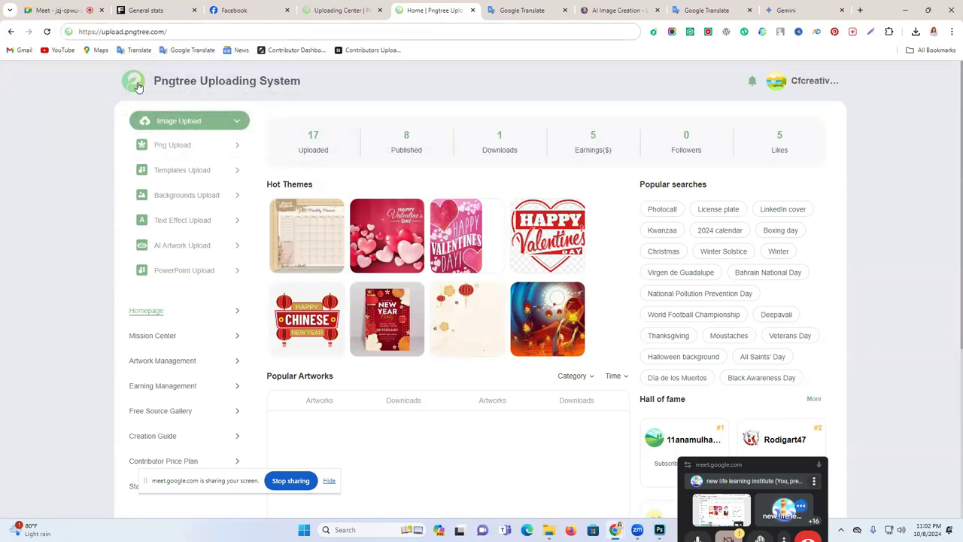
pyautogui.tripleClick(181, 88)
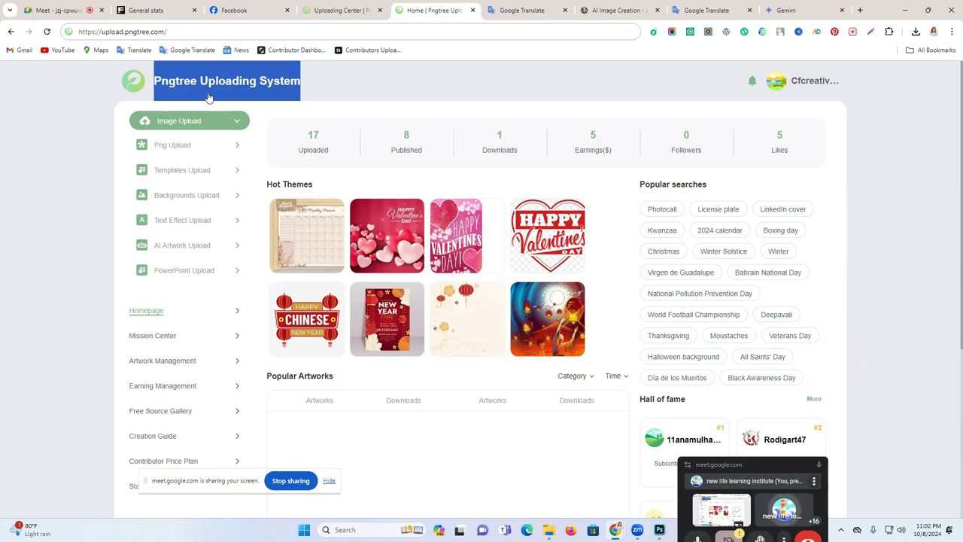
pyautogui.click(361, 87)
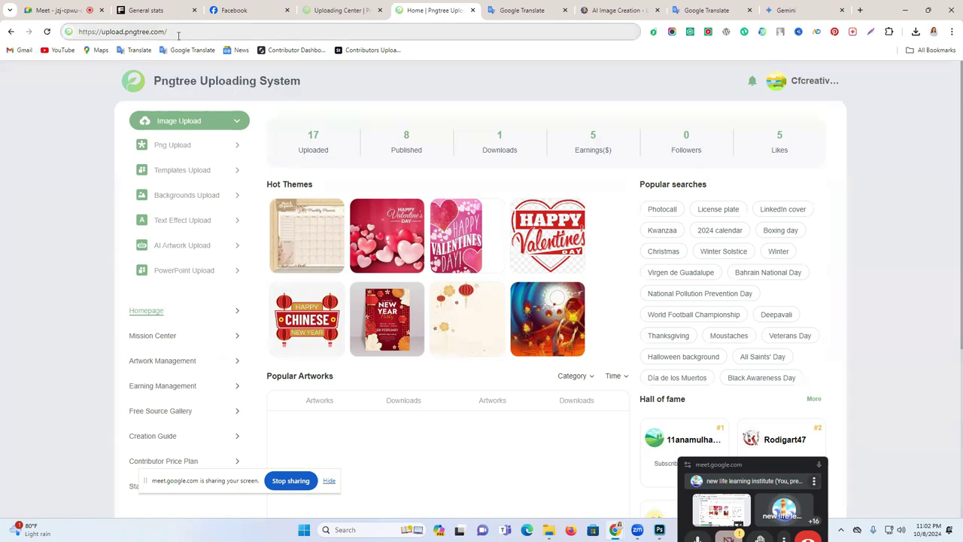
# Remove the upload subdomain from the address to load the main pngtree.com site.
pyautogui.click(125, 33)
pyautogui.moveTo(125, 33); pyautogui.dragTo(78, 32)
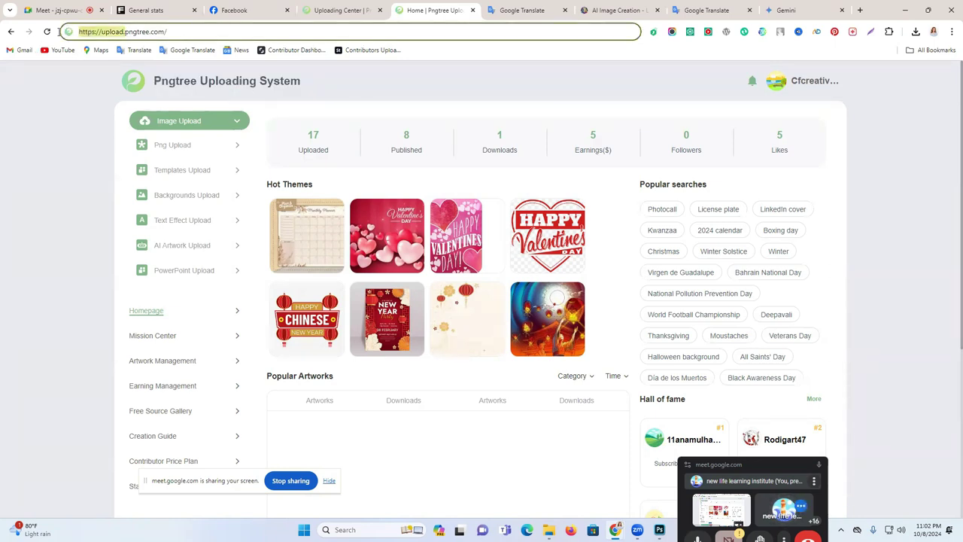
pyautogui.press('BackSpace')
pyautogui.press('Return')
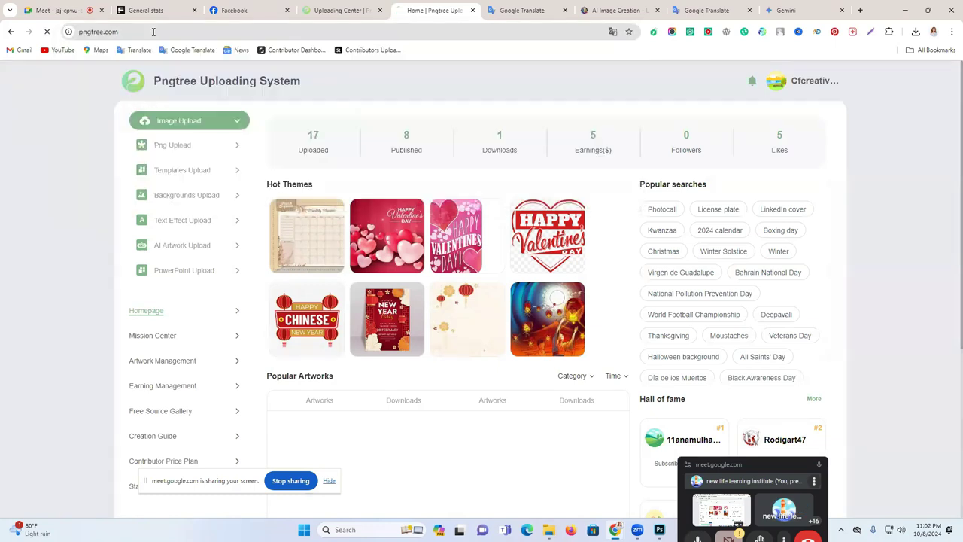
pyautogui.scroll(-3, 444, 199)
pyautogui.scroll(3, 443, 199)
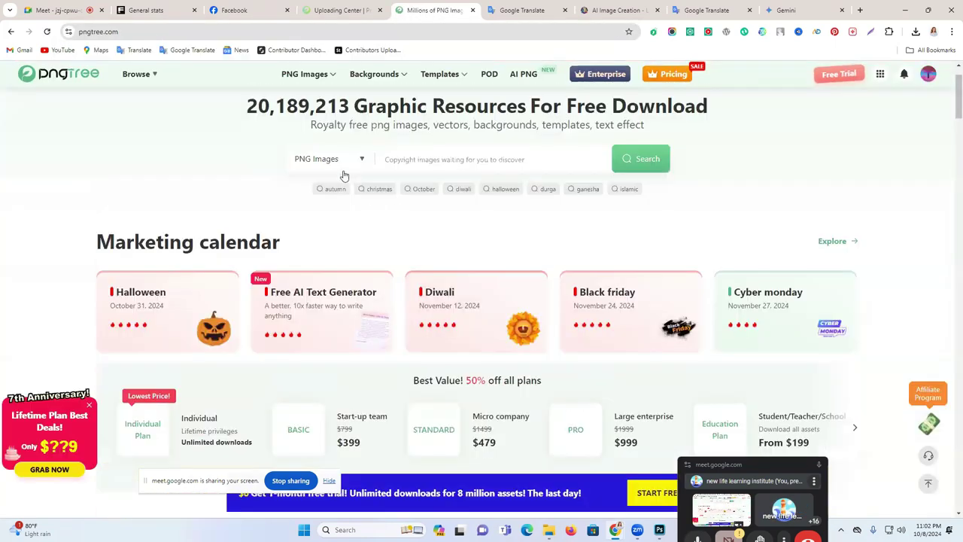
# Set the search category to Backgrounds and search for "blue background".
pyautogui.click(344, 172)
pyautogui.click(322, 216)
pyautogui.click(477, 173)
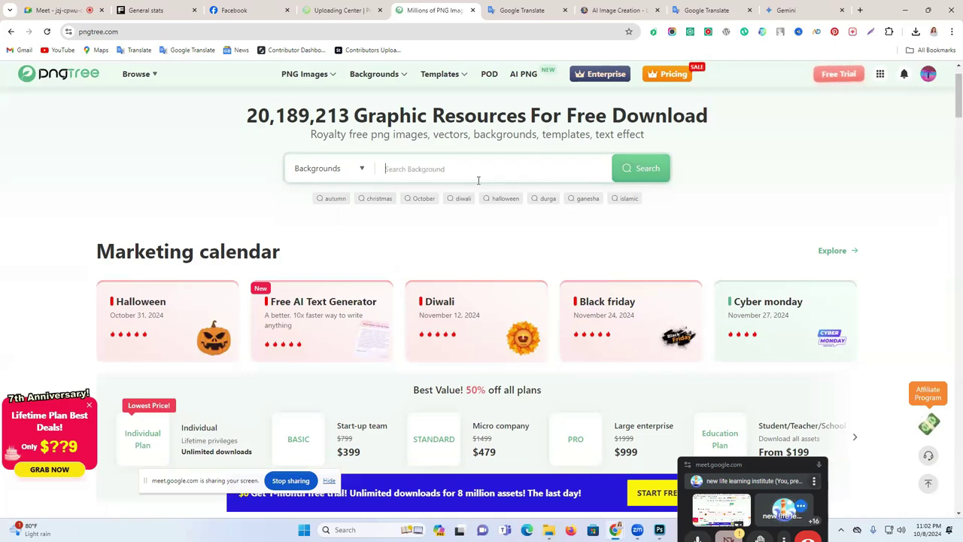
pyautogui.write('islamic')
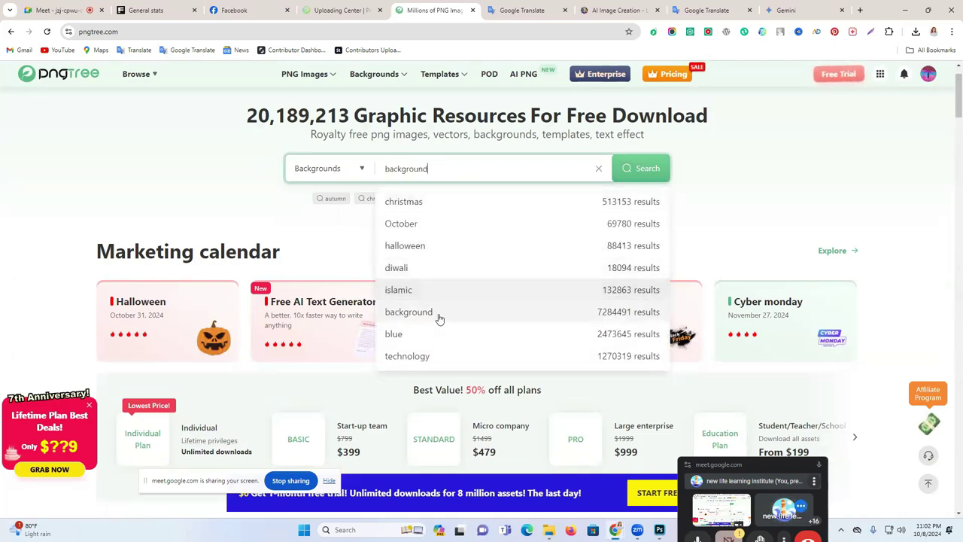
pyautogui.scroll(-1, 439, 312)
pyautogui.click(442, 279)
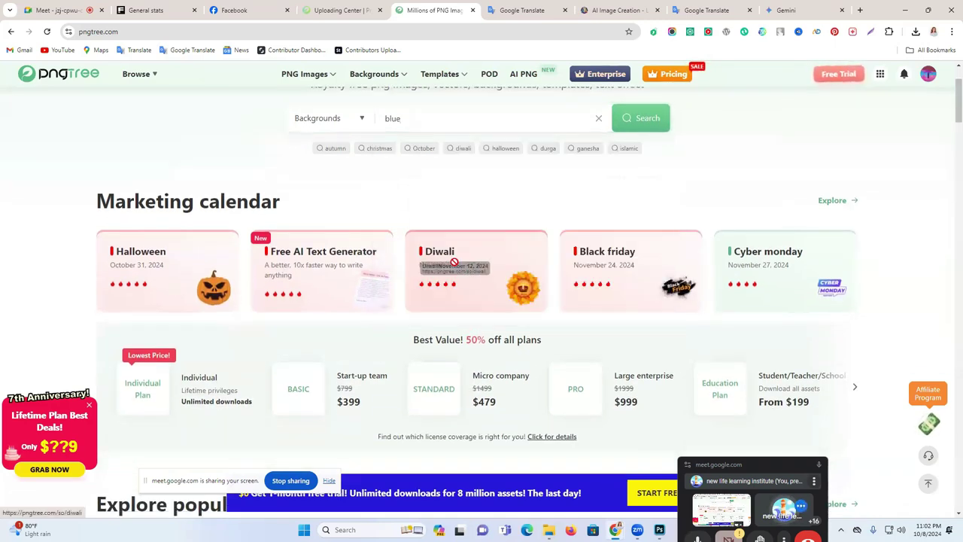
pyautogui.click(422, 119)
pyautogui.write('background')
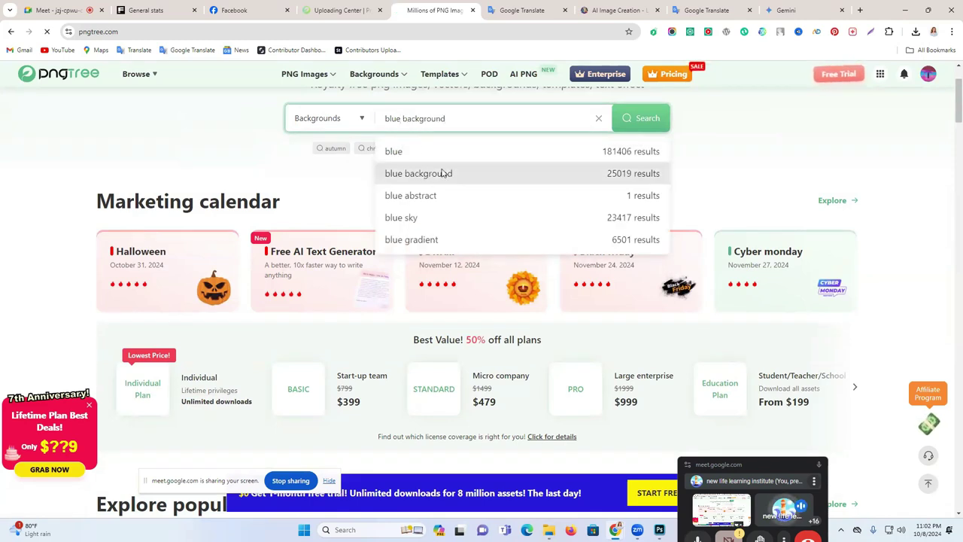
pyautogui.click(424, 174)
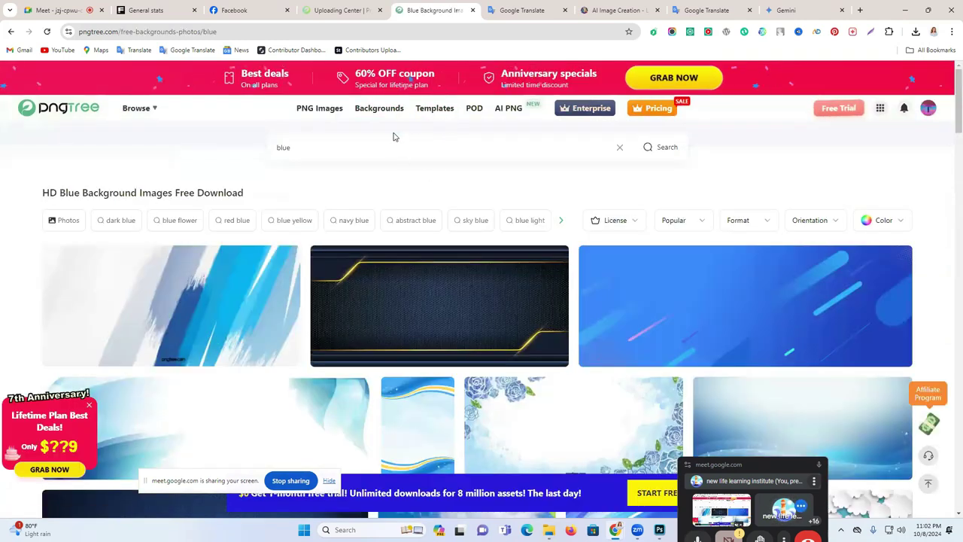
# Replace the search term with "nature" and search the background images.
pyautogui.click(382, 146)
pyautogui.press('BackSpace')
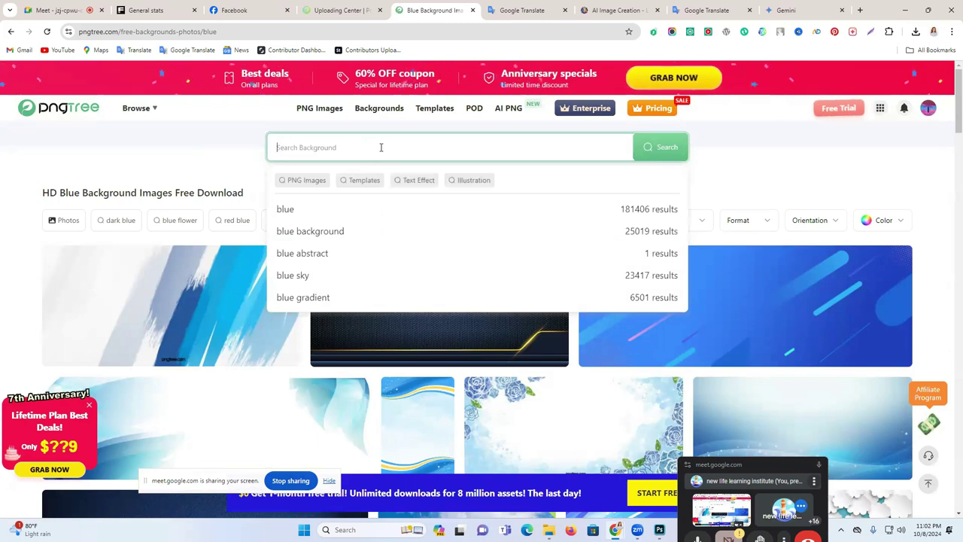
pyautogui.write('r')
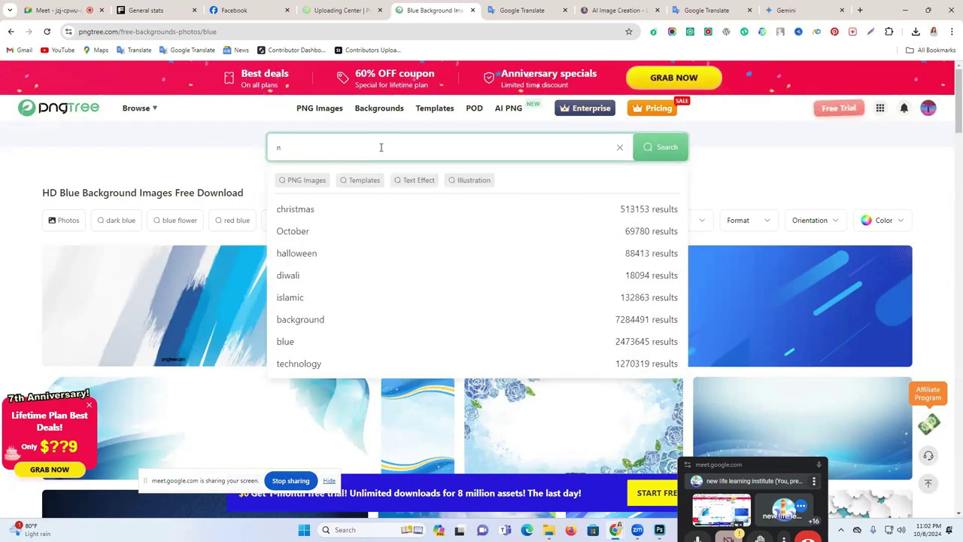
pyautogui.write('ature')
pyautogui.click(308, 217)
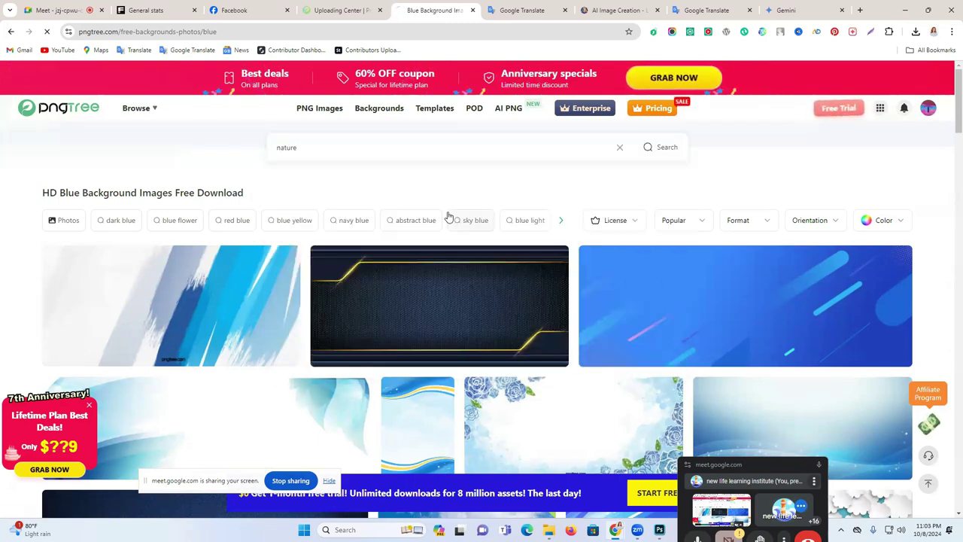
# Browse the nature background results and open the Serene Forest Tranquil Nature Landscape Background.
pyautogui.scroll(-2, 768, 300)
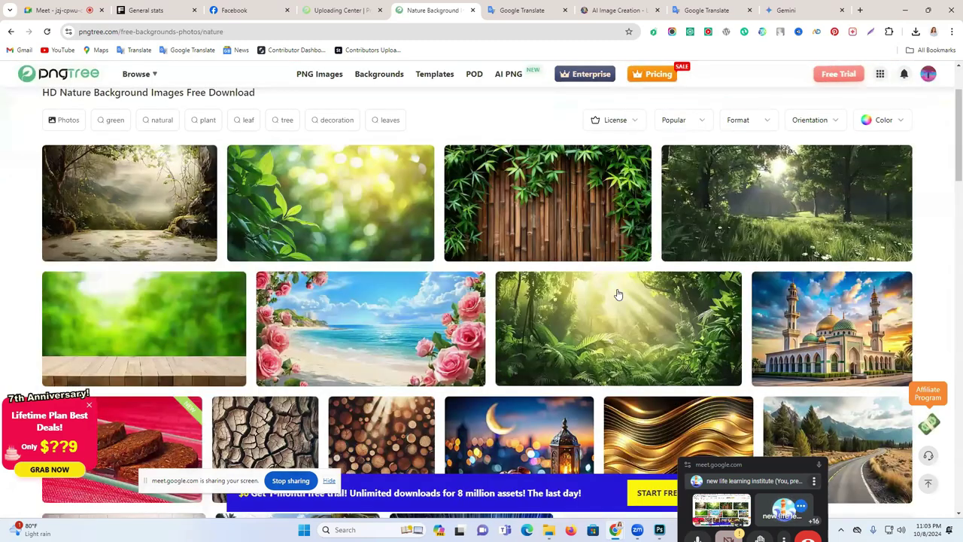
pyautogui.scroll(-4, 405, 258)
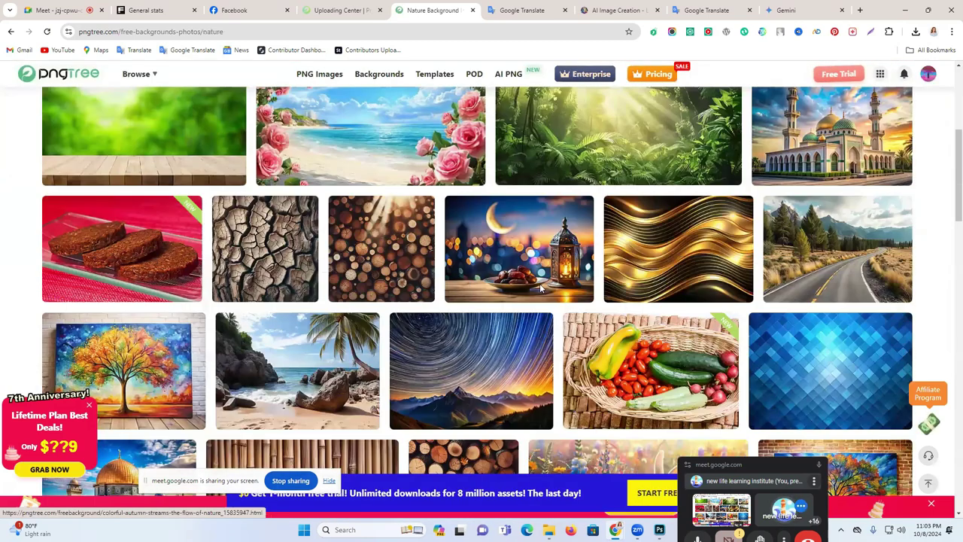
pyautogui.scroll(-3, 323, 237)
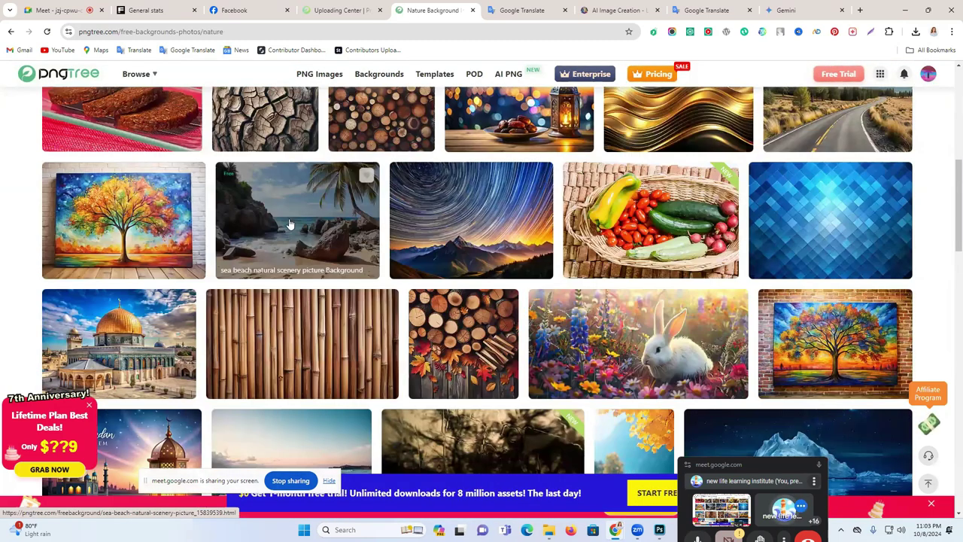
pyautogui.scroll(6, 440, 309)
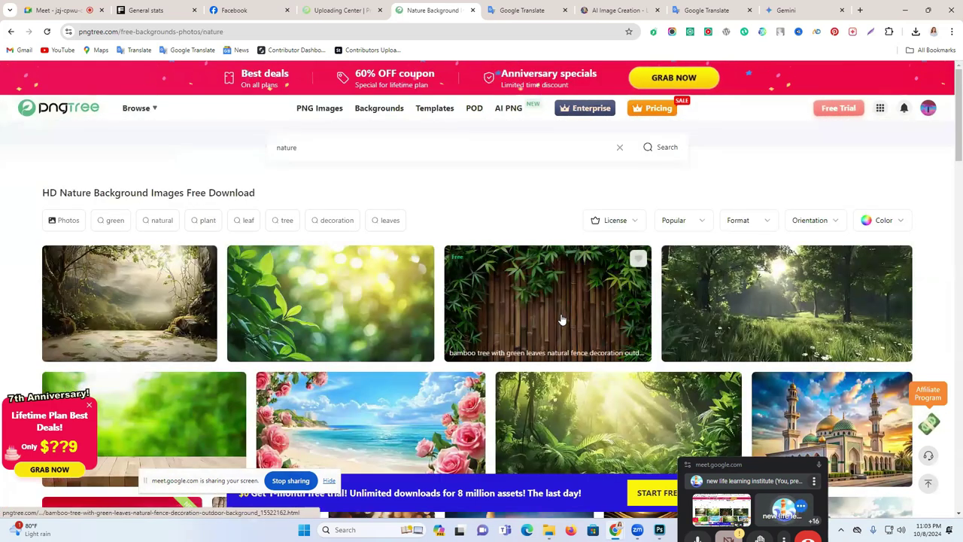
pyautogui.scroll(-3, 820, 333)
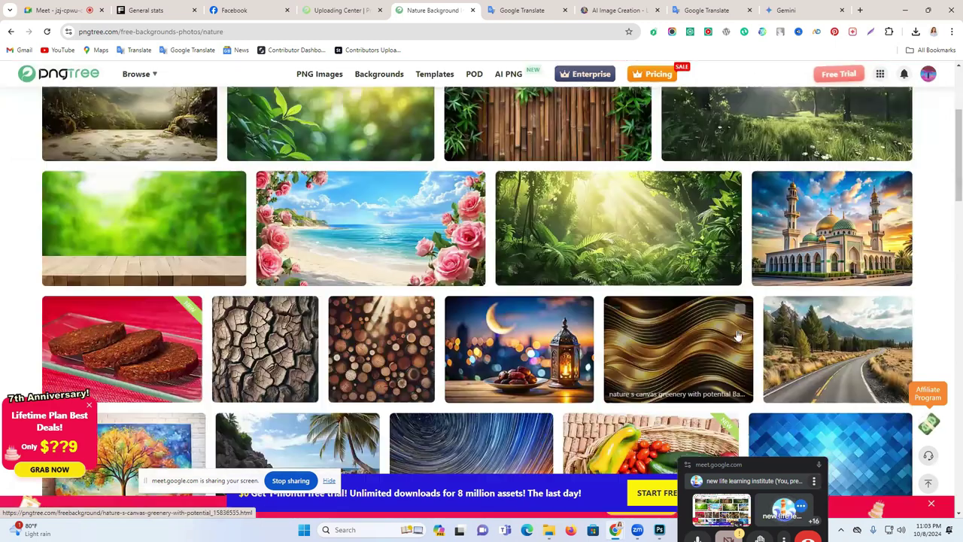
pyautogui.click(500, 218)
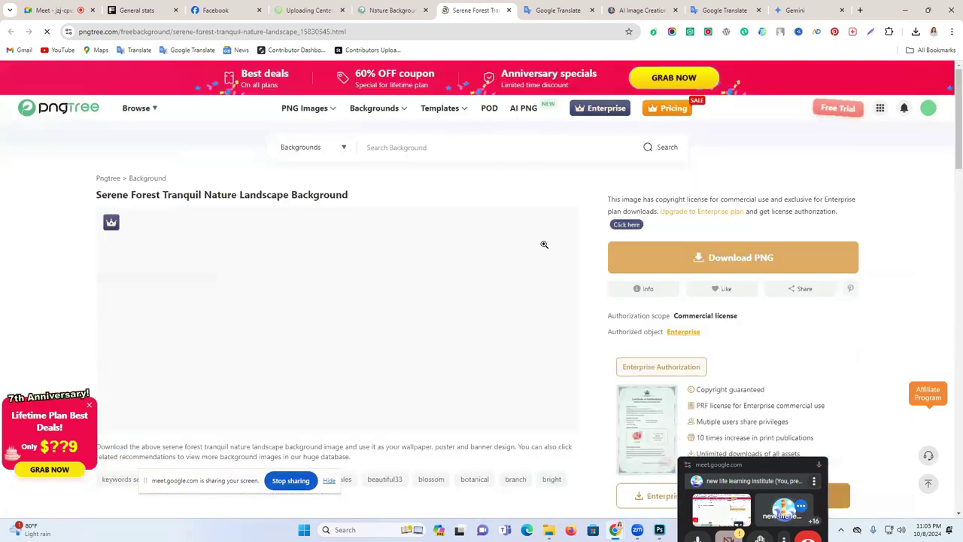
# Examine the Serene Forest background's preview, description, keywords and licence details.
pyautogui.scroll(-1, 366, 237)
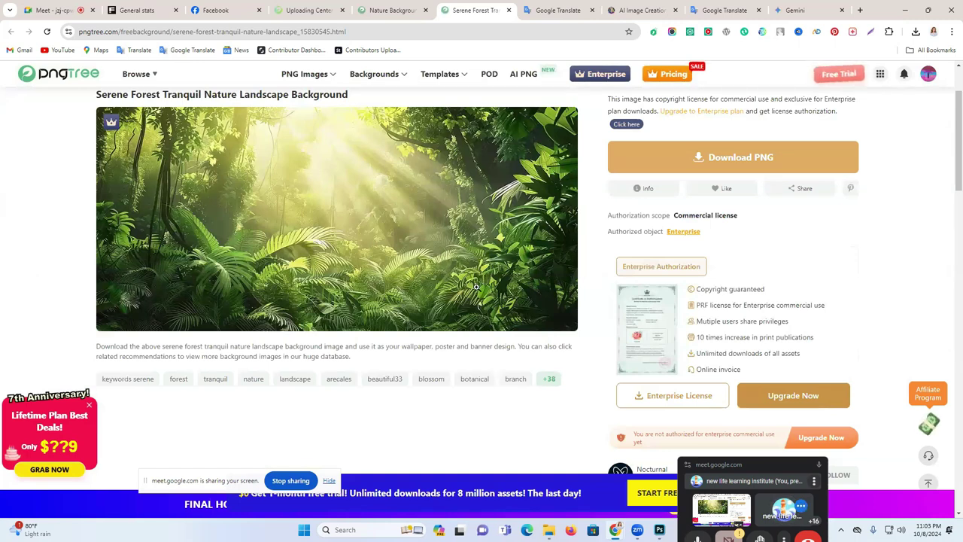
pyautogui.scroll(1, 477, 287)
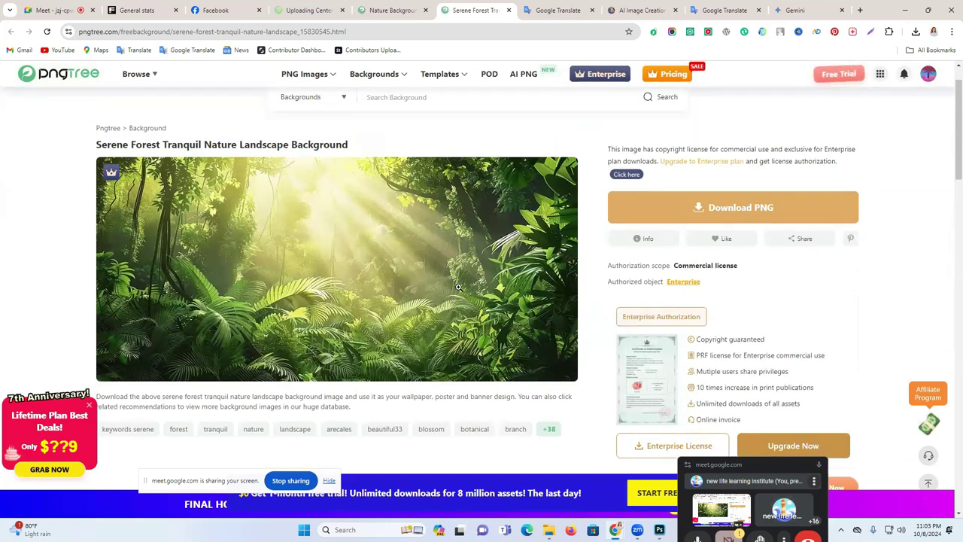
pyautogui.scroll(-2, 458, 286)
# Return to the nature background results, browse the rest of the first page and open page 2.
pyautogui.click(392, 9)
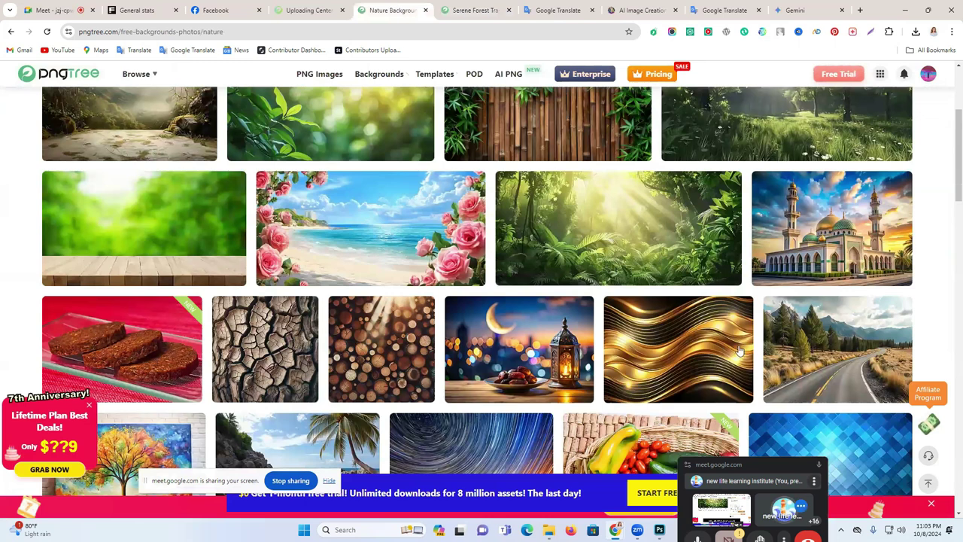
pyautogui.scroll(-5, 740, 351)
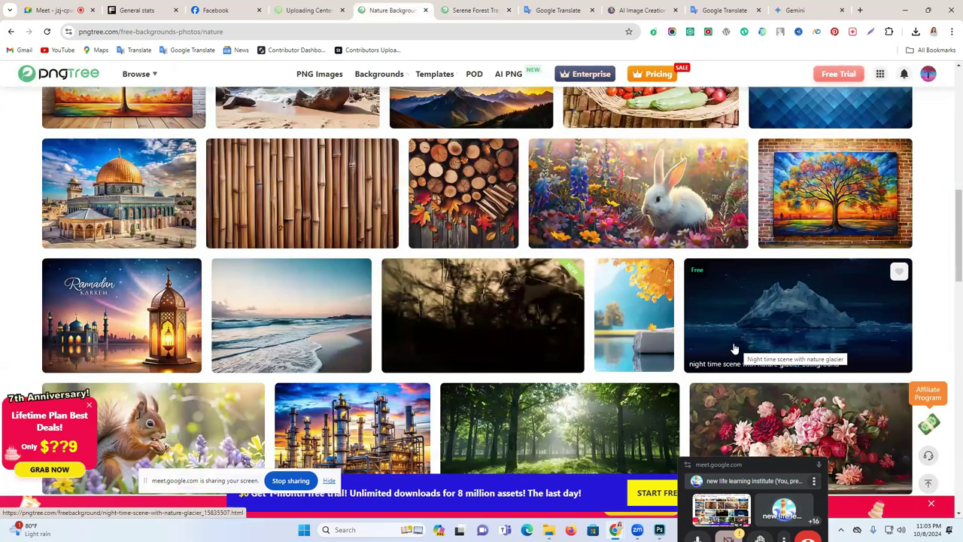
pyautogui.scroll(-1, 637, 308)
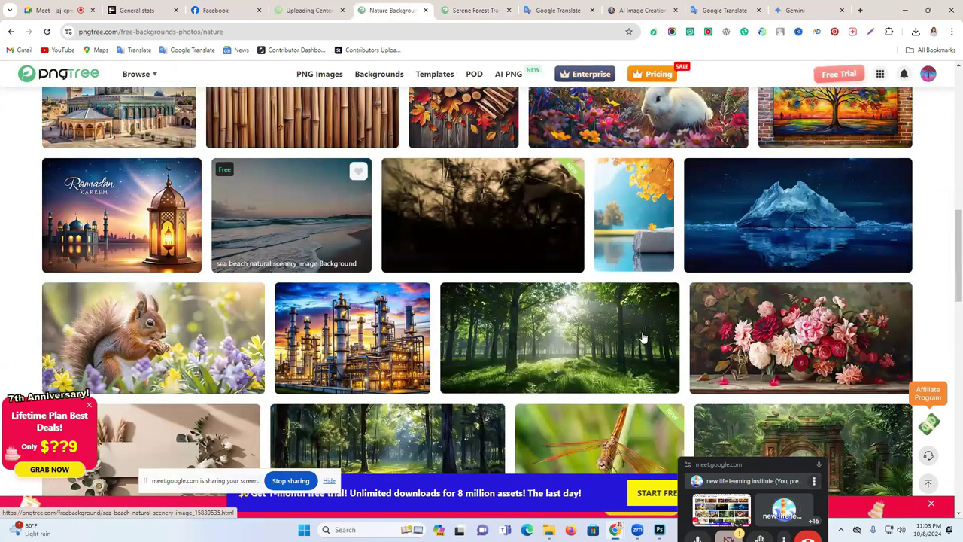
pyautogui.scroll(-2, 643, 337)
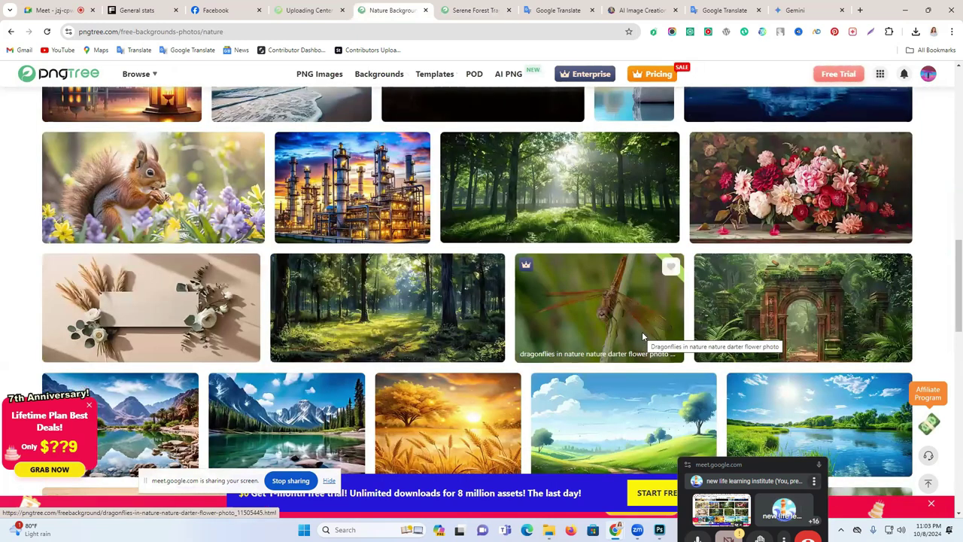
pyautogui.scroll(-2, 643, 336)
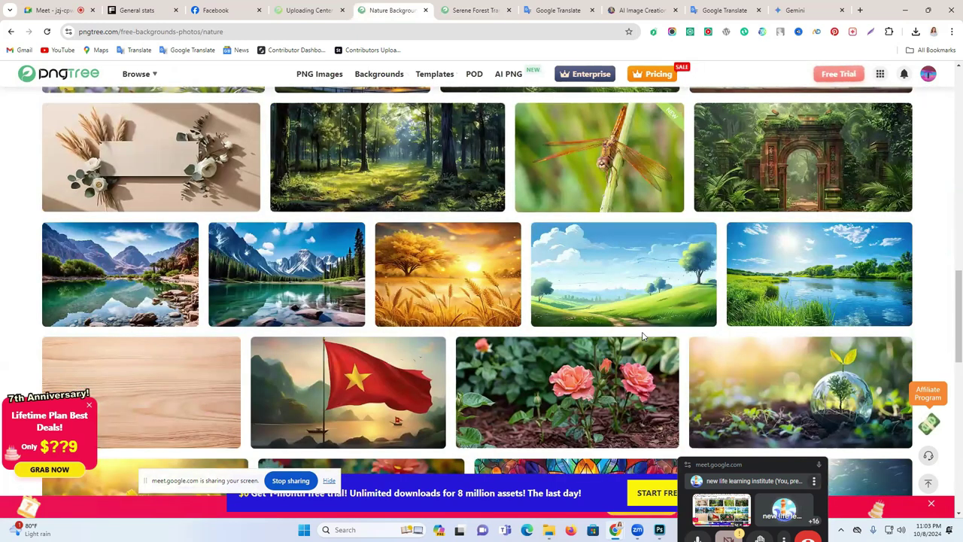
pyautogui.scroll(-2, 643, 336)
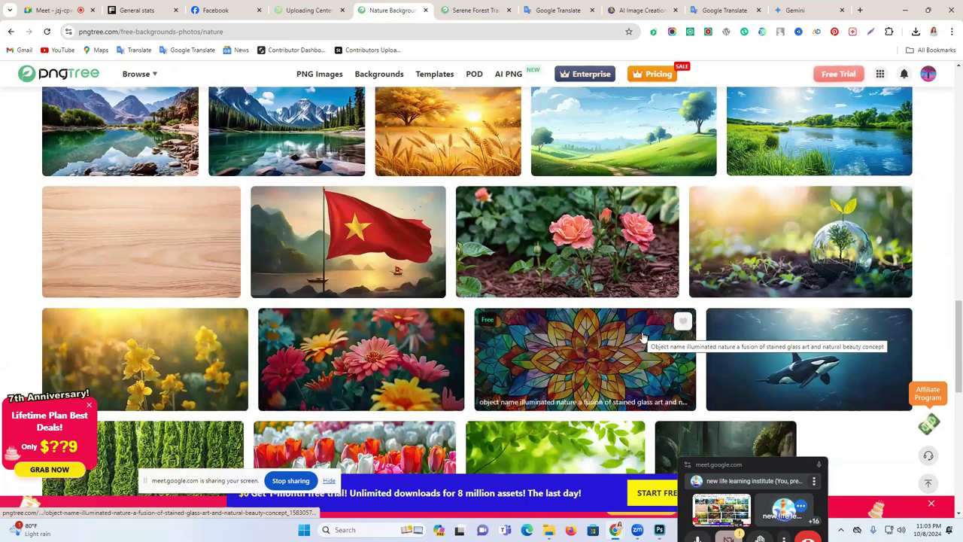
pyautogui.scroll(-3, 642, 334)
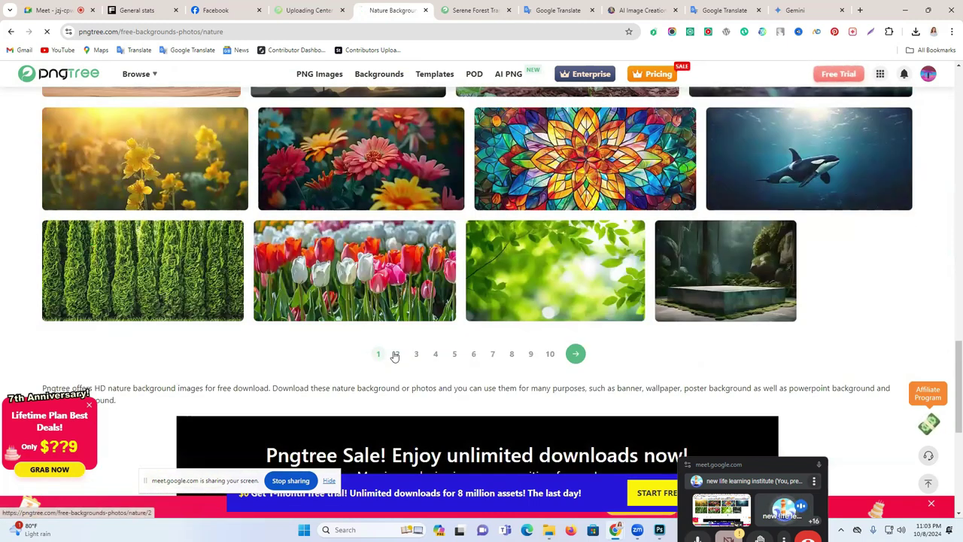
pyautogui.click(395, 354)
# Browse page 2 of the nature results and open the Colorful Nature Blue Turquoise And Pink Leaf Details Background.
pyautogui.scroll(-3, 439, 329)
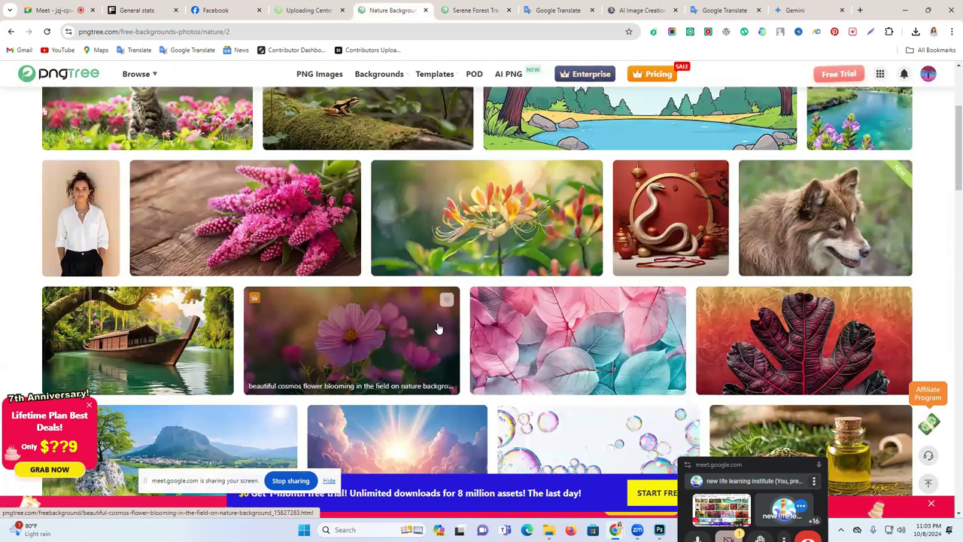
pyautogui.scroll(-1, 601, 327)
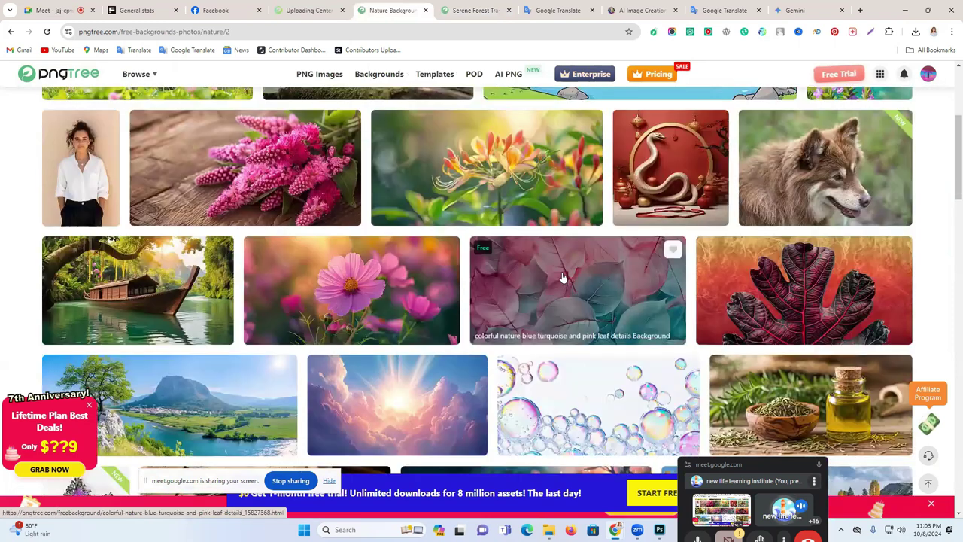
pyautogui.click(563, 278)
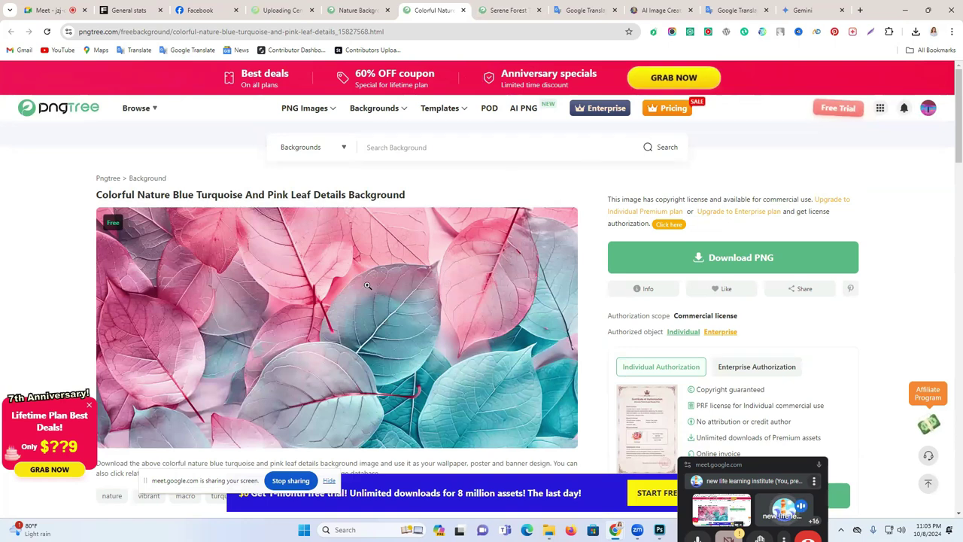
# Examine the pink and turquoise leaf background's licence details and image info, highlighting its image size.
pyautogui.scroll(-3, 446, 280)
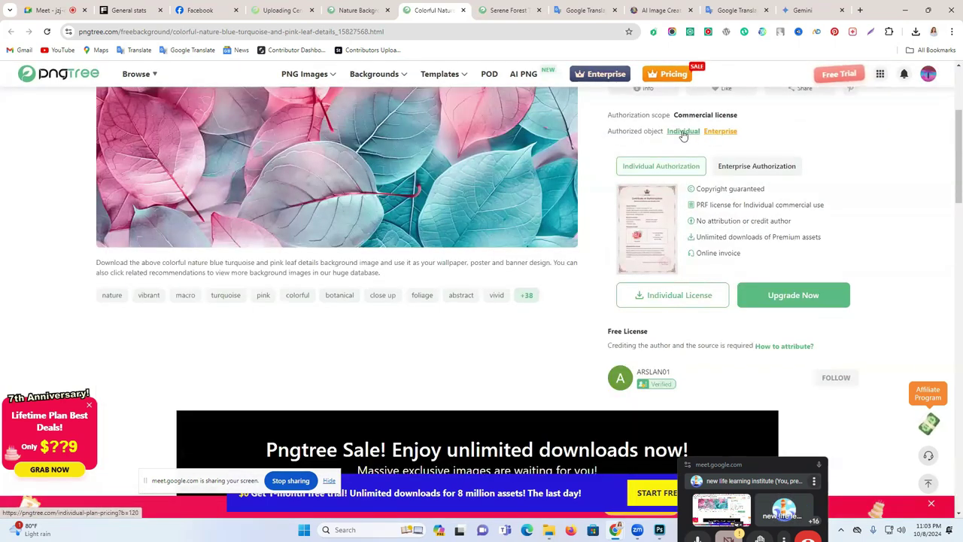
pyautogui.scroll(1, 682, 173)
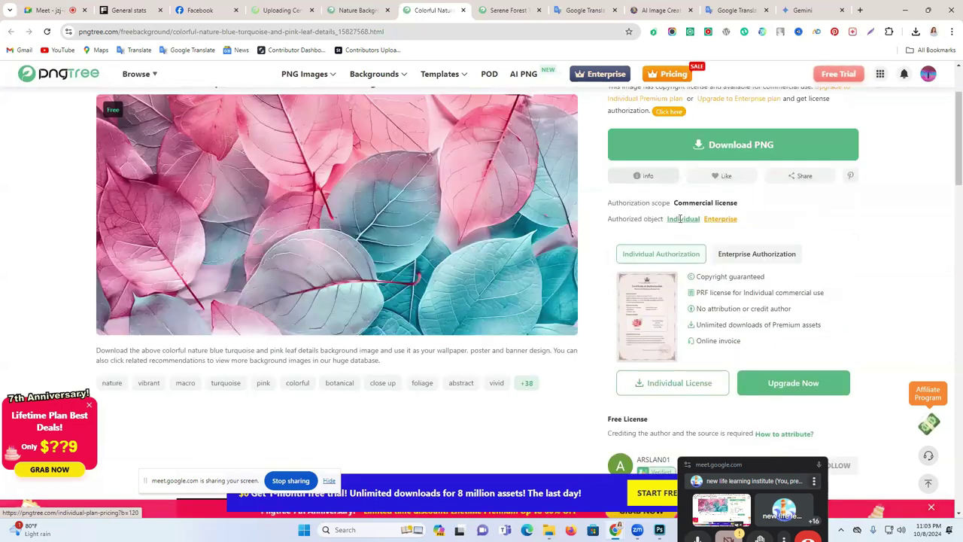
pyautogui.moveTo(635, 189)
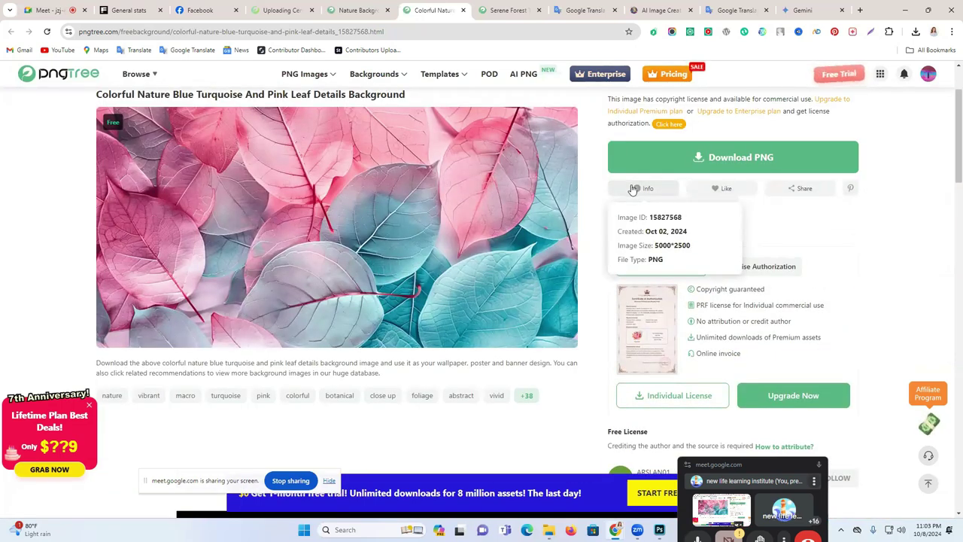
pyautogui.doubleClick(663, 246)
pyautogui.doubleClick(683, 245)
pyautogui.click(636, 247)
pyautogui.doubleClick(663, 245)
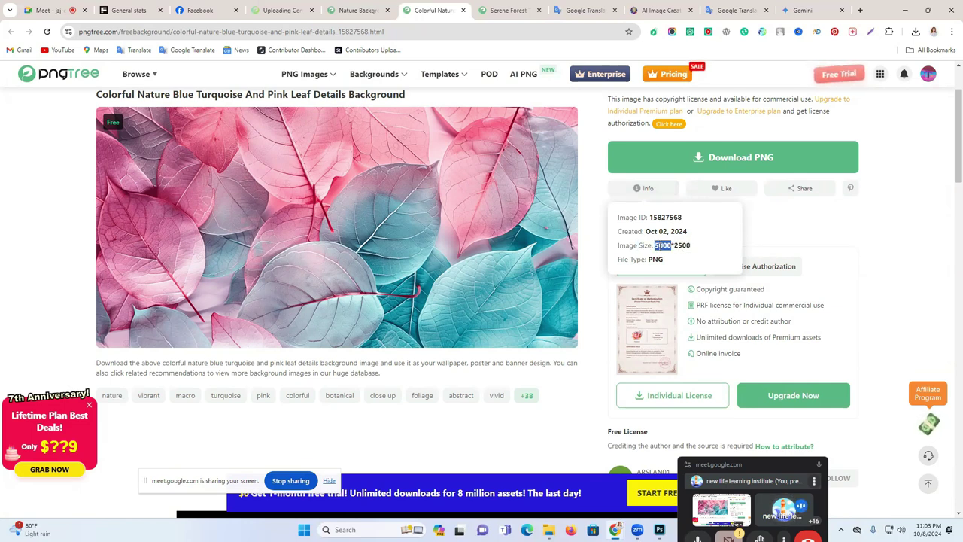
pyautogui.scroll(1, 660, 256)
pyautogui.tripleClick(661, 281)
pyautogui.scroll(-2, 251, 378)
pyautogui.scroll(3, 598, 286)
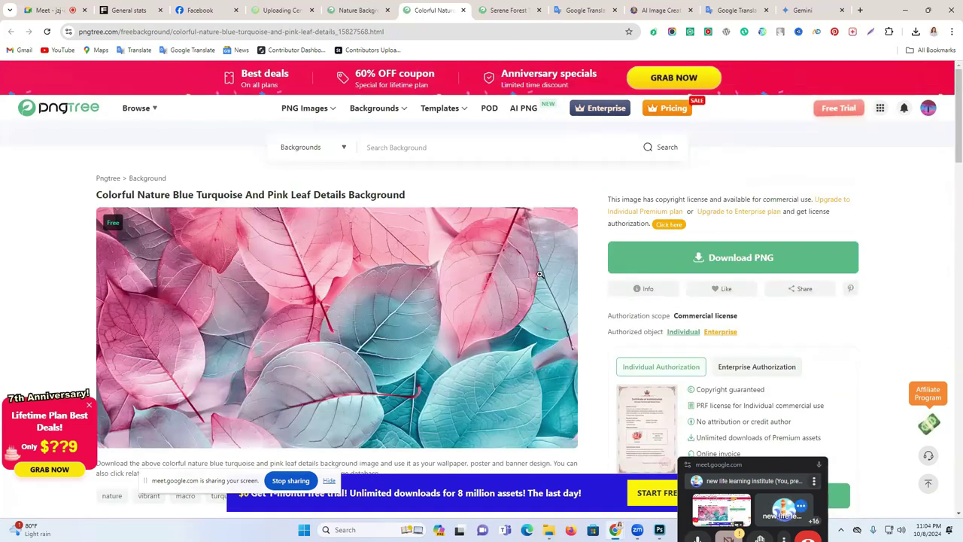
# Open the profile of the leaf background's contributor and look through the Backgrounds portfolio.
pyautogui.scroll(-3, 539, 274)
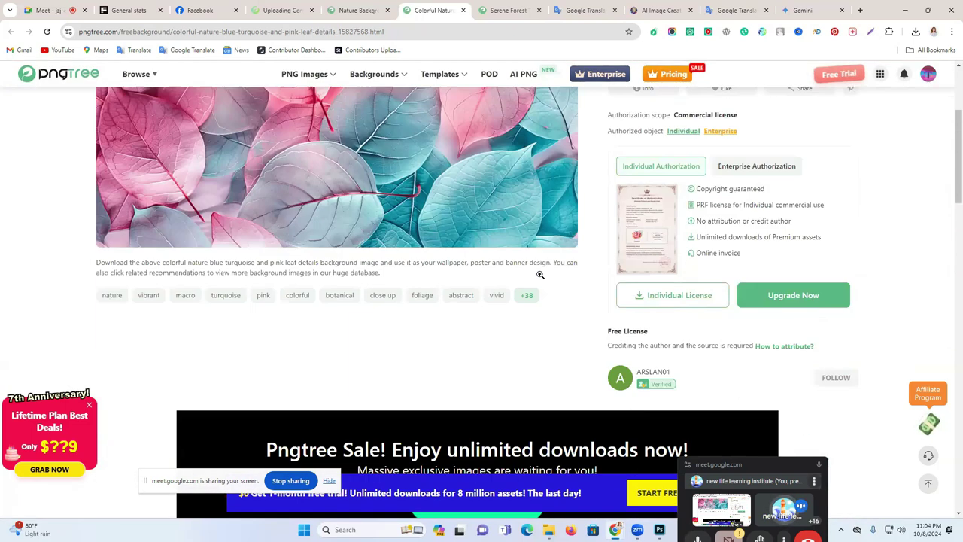
pyautogui.click(651, 371)
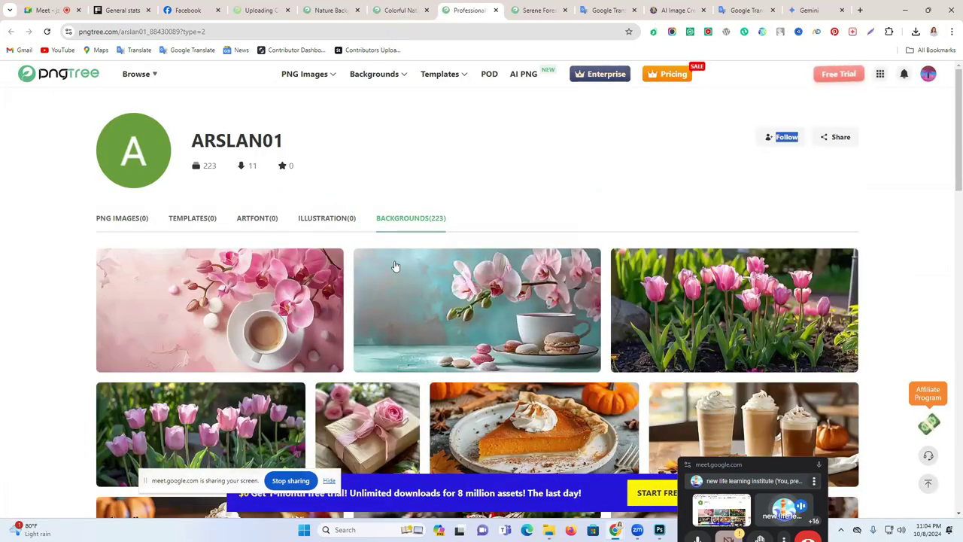
pyautogui.scroll(-3, 447, 283)
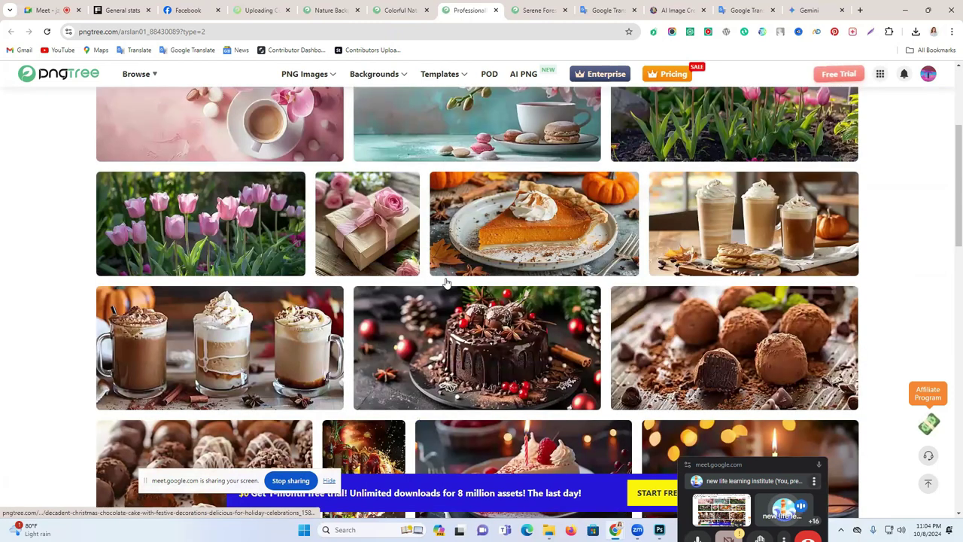
pyautogui.scroll(-10, 446, 283)
pyautogui.scroll(2, 447, 279)
pyautogui.scroll(10, 442, 313)
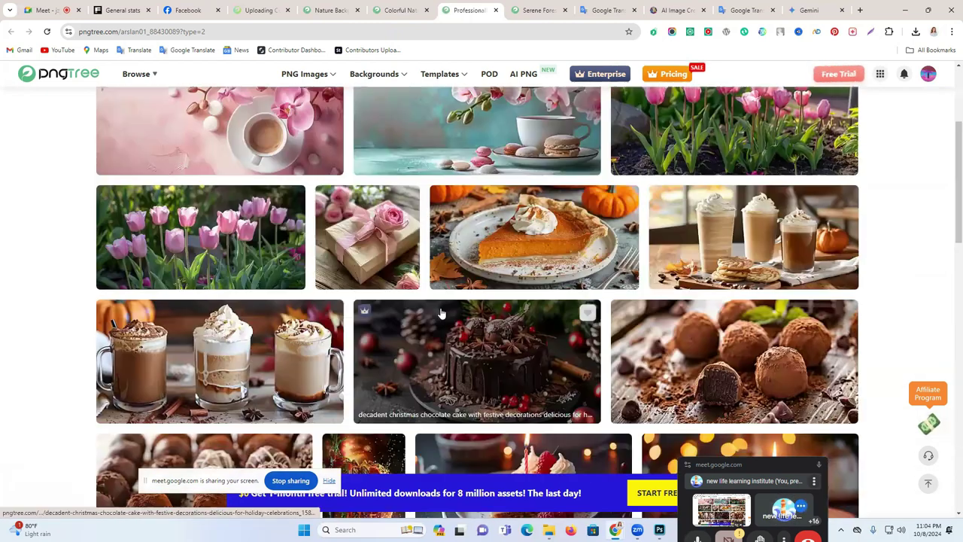
pyautogui.scroll(3, 214, 228)
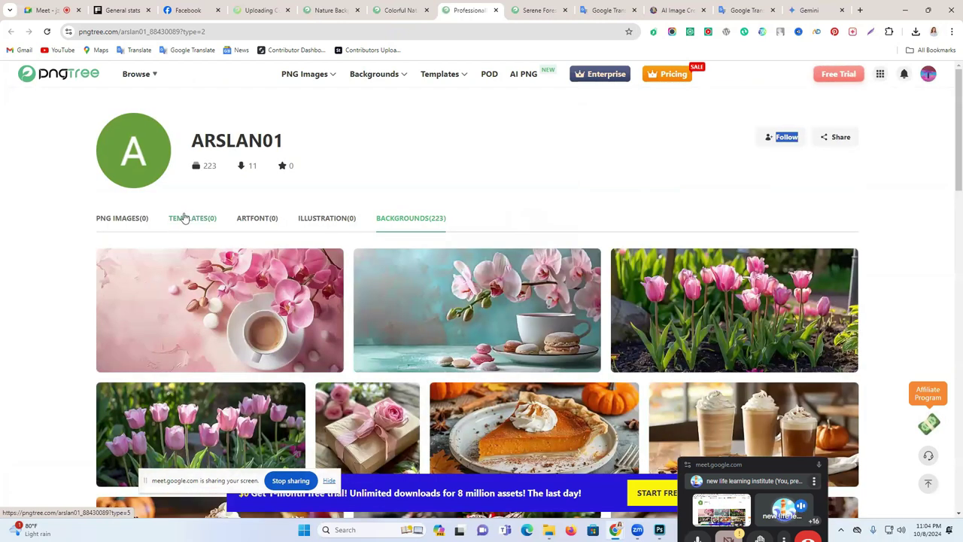
pyautogui.click(528, 161)
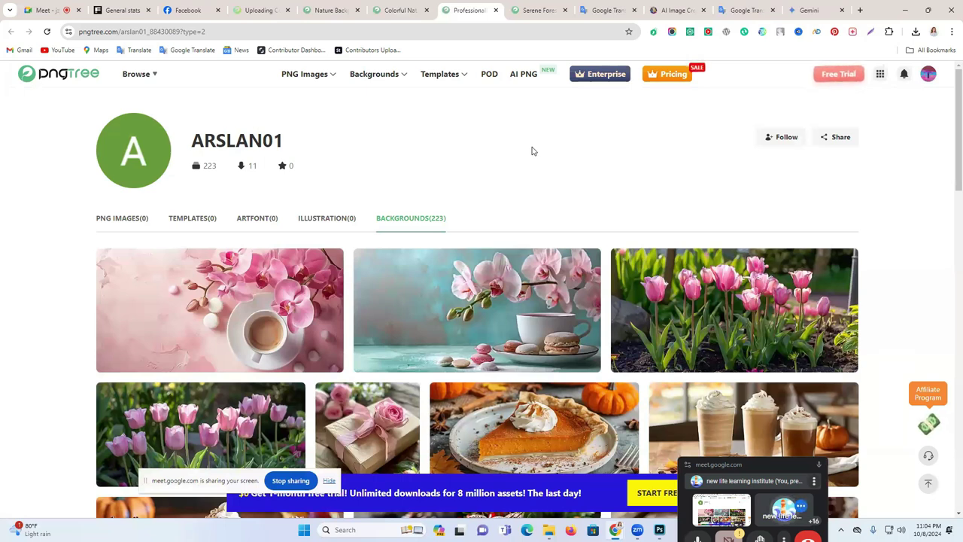
# Open the contributor's pink orchid and coffee cup background, check its image info and creation date, and close its page.
pyautogui.click(212, 291)
pyautogui.scroll(-3, 759, 384)
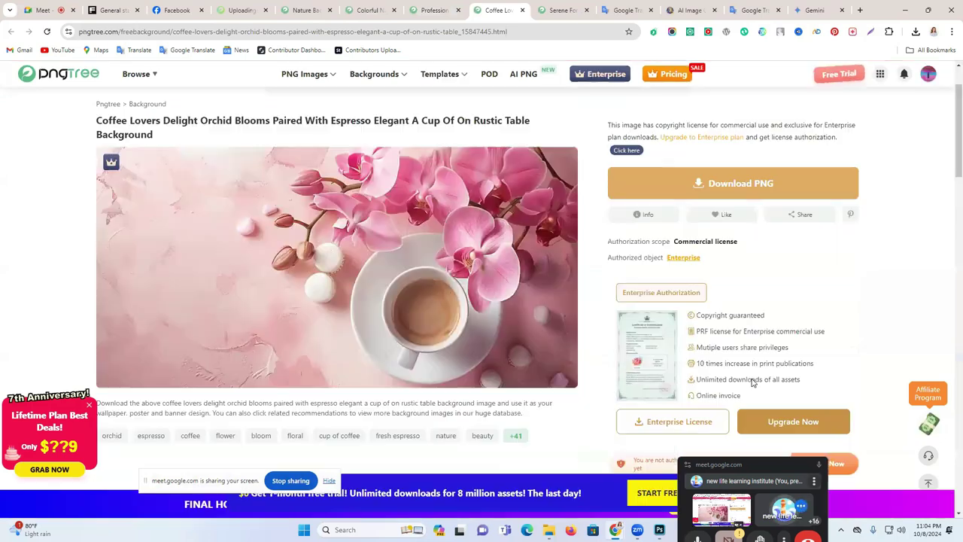
pyautogui.scroll(1, 677, 226)
pyautogui.moveTo(656, 186)
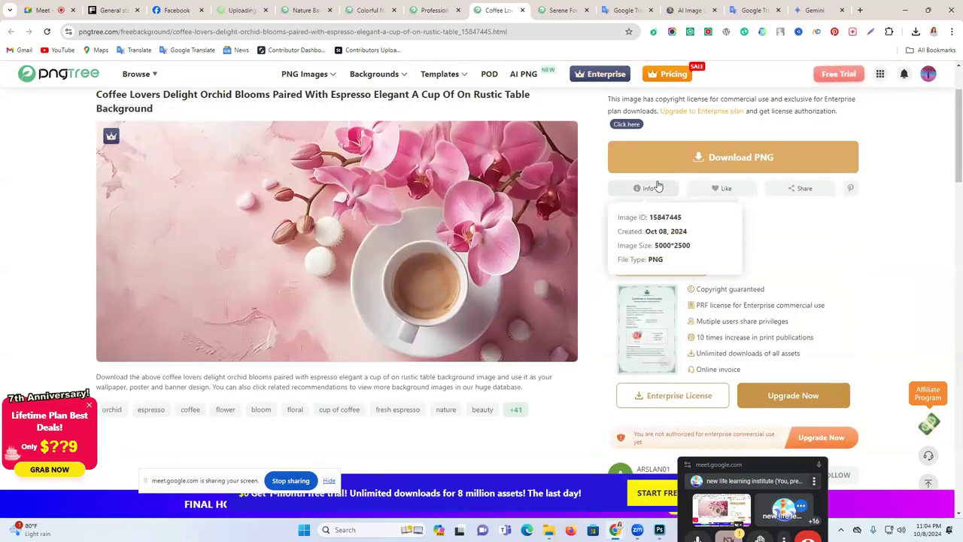
pyautogui.tripleClick(667, 232)
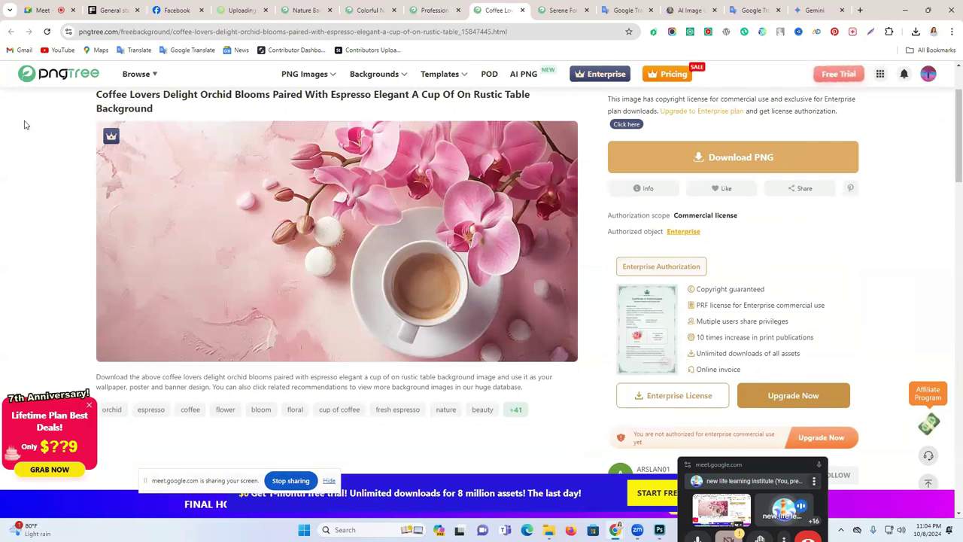
pyautogui.click(523, 11)
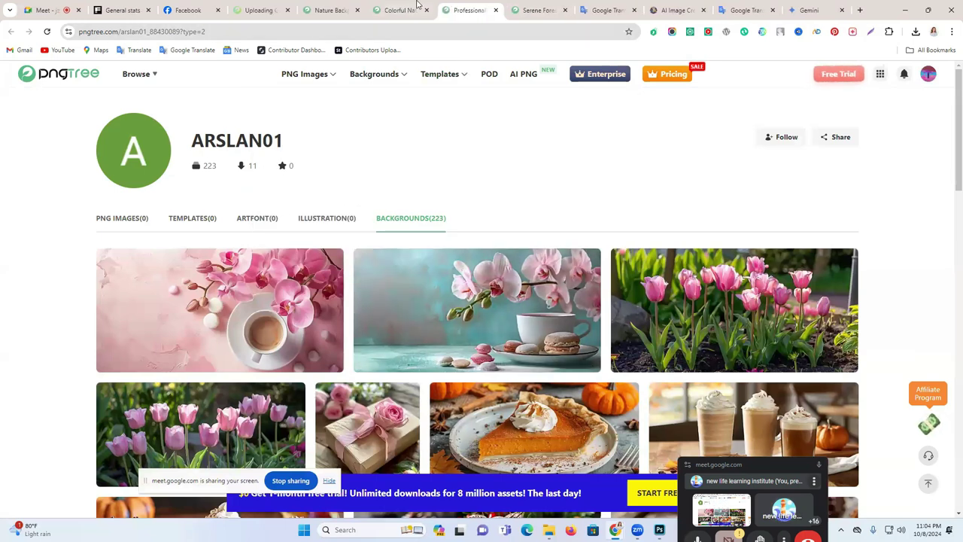
# Return to the pink and turquoise leaf background's page and check its image info again.
pyautogui.click(373, 11)
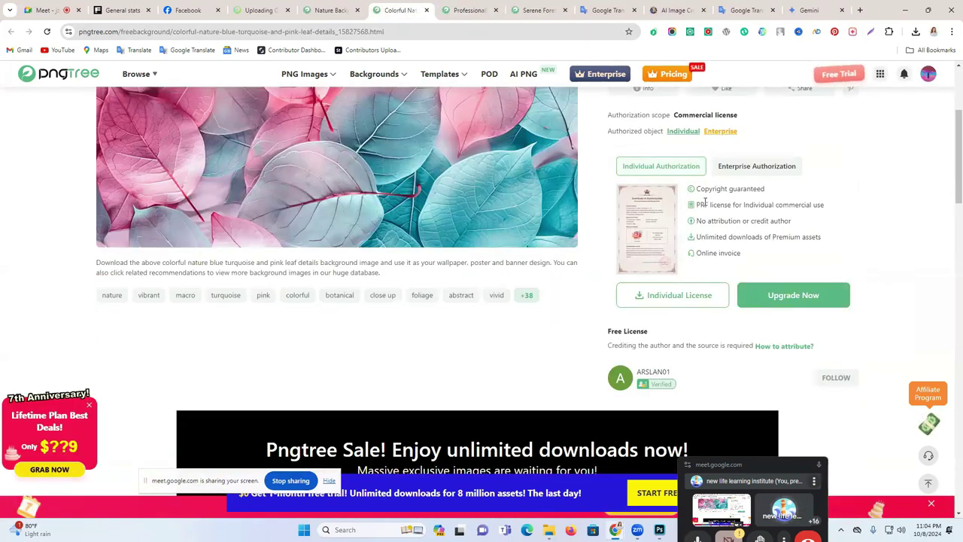
pyautogui.scroll(1, 686, 197)
pyautogui.moveTo(624, 193)
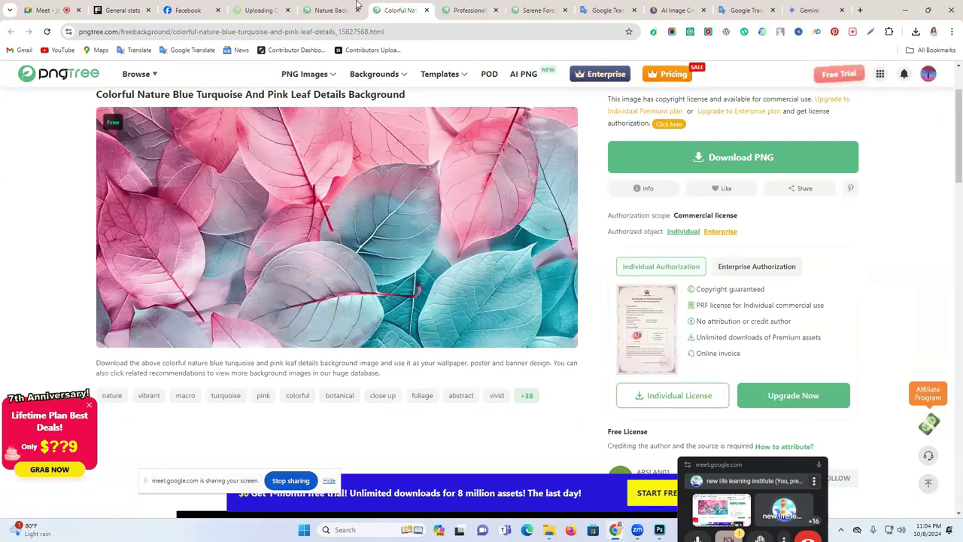
# Switch back to page 2 of the nature background results and browse further down the images.
pyautogui.click(331, 10)
pyautogui.scroll(-3, 710, 303)
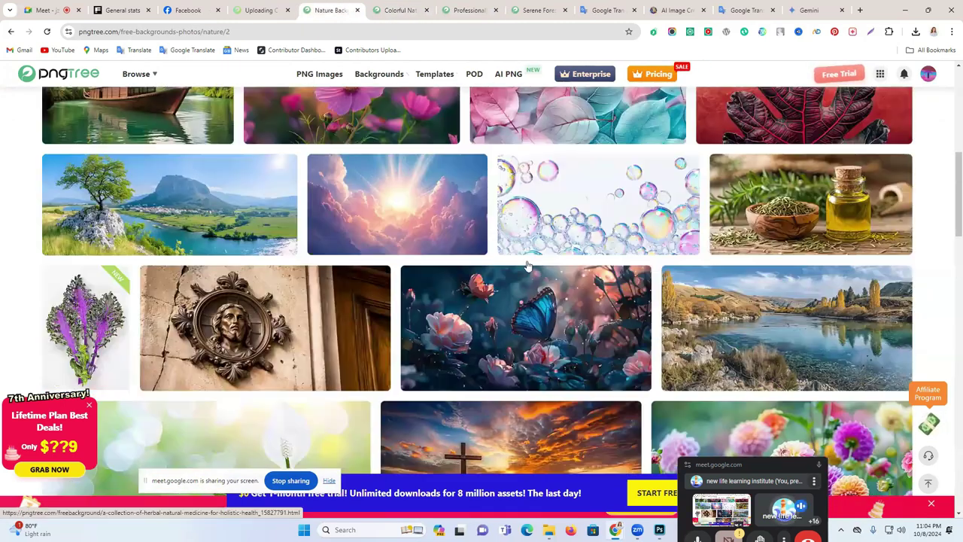
pyautogui.scroll(-3, 526, 277)
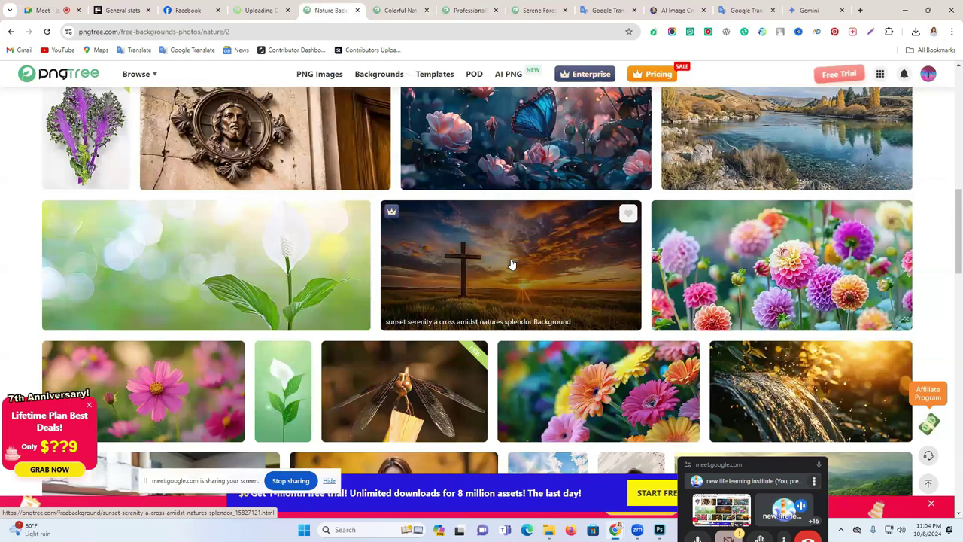
pyautogui.scroll(-5, 511, 265)
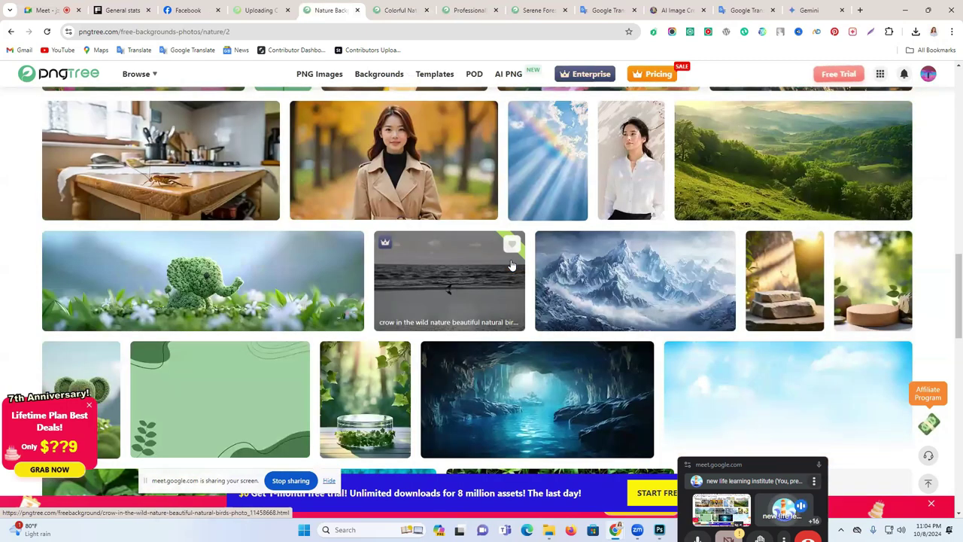
pyautogui.scroll(-1, 511, 265)
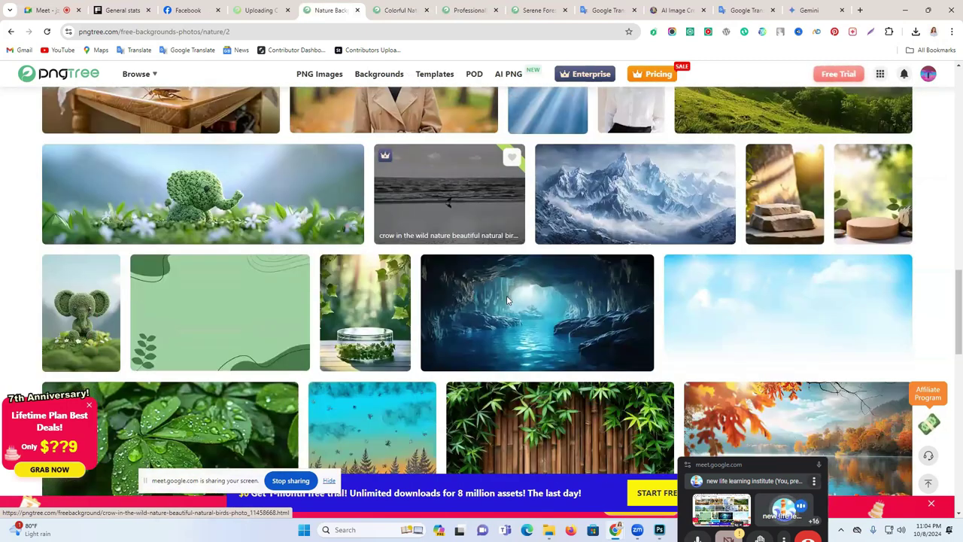
# Replace the nature search with the suggested term halloween to list Halloween background images.
pyautogui.scroll(10, 508, 300)
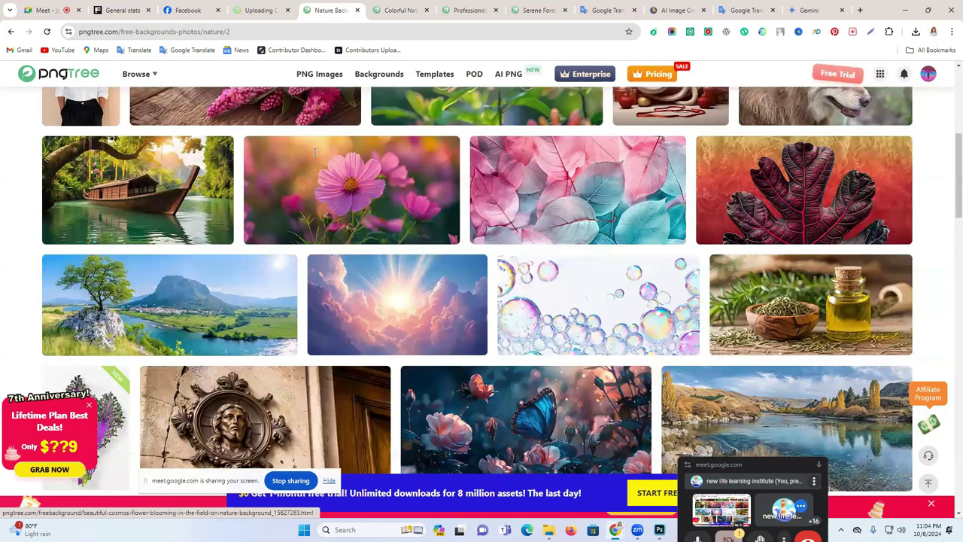
pyautogui.scroll(5, 314, 152)
pyautogui.click(314, 152)
pyautogui.press('BackSpace')
pyautogui.moveTo(321, 214)
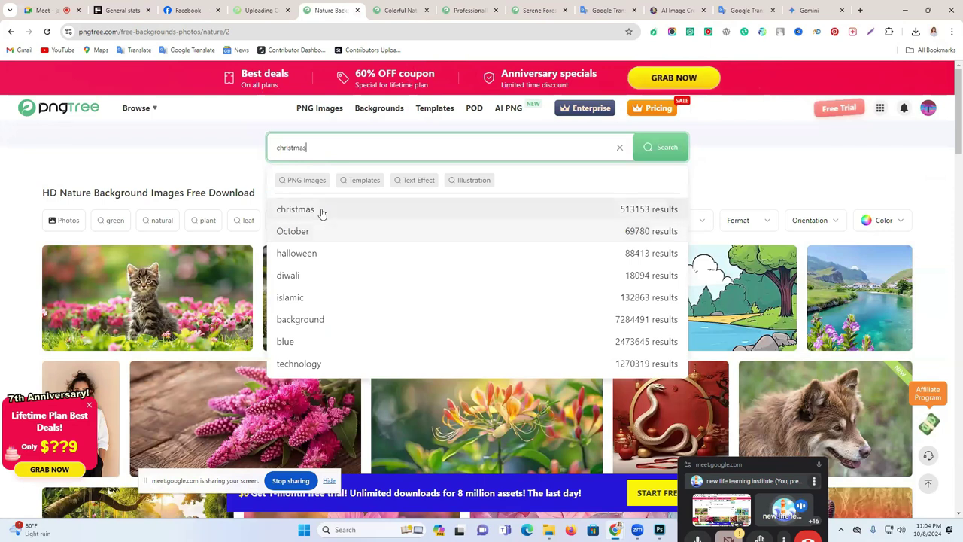
pyautogui.click(325, 261)
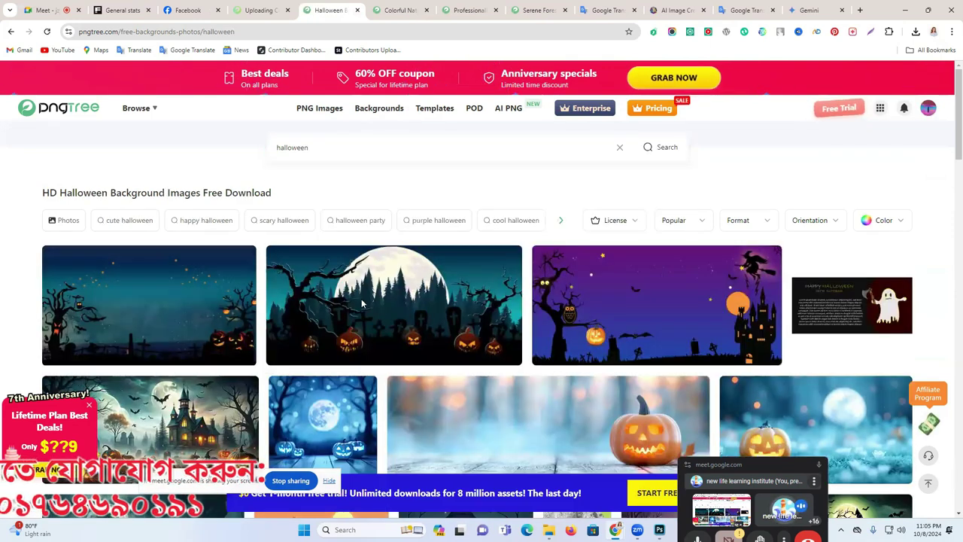
# Open the Hand Drawn Cartoon Horror Halloween Background and check its image info, including the creation date.
pyautogui.click(188, 301)
pyautogui.scroll(-2, 647, 229)
pyautogui.moveTo(647, 229)
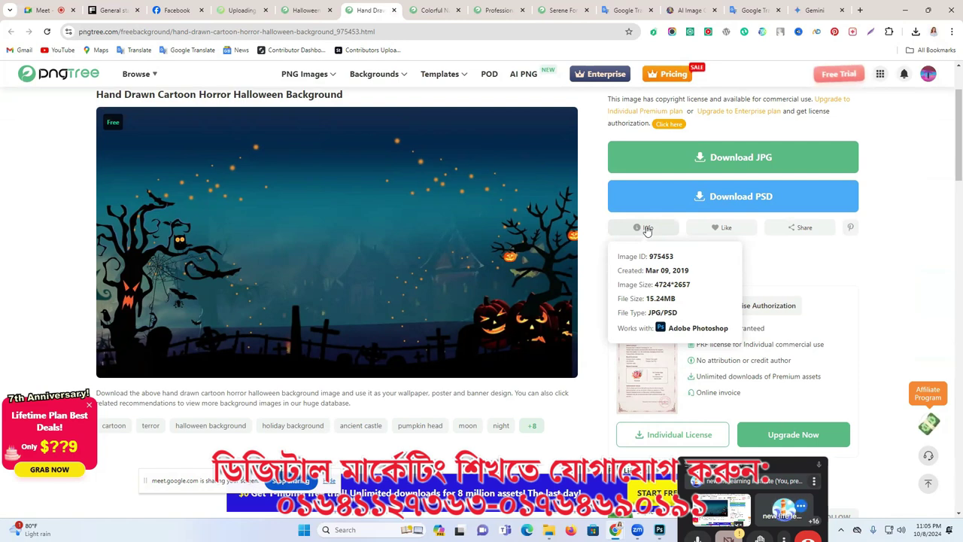
pyautogui.tripleClick(674, 271)
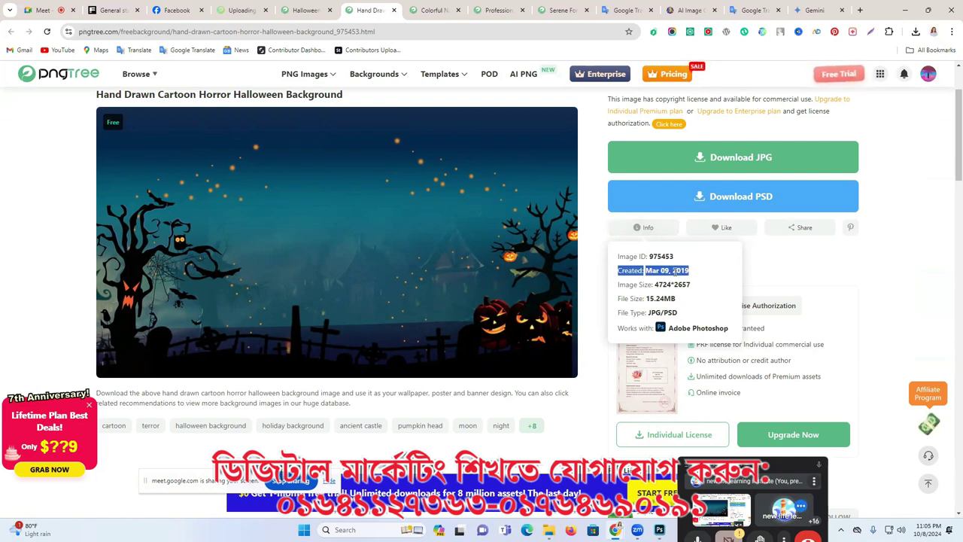
# Open the profile of the Halloween background's contributor, 58pic, and look through the Backgrounds portfolio.
pyautogui.scroll(-3, 662, 298)
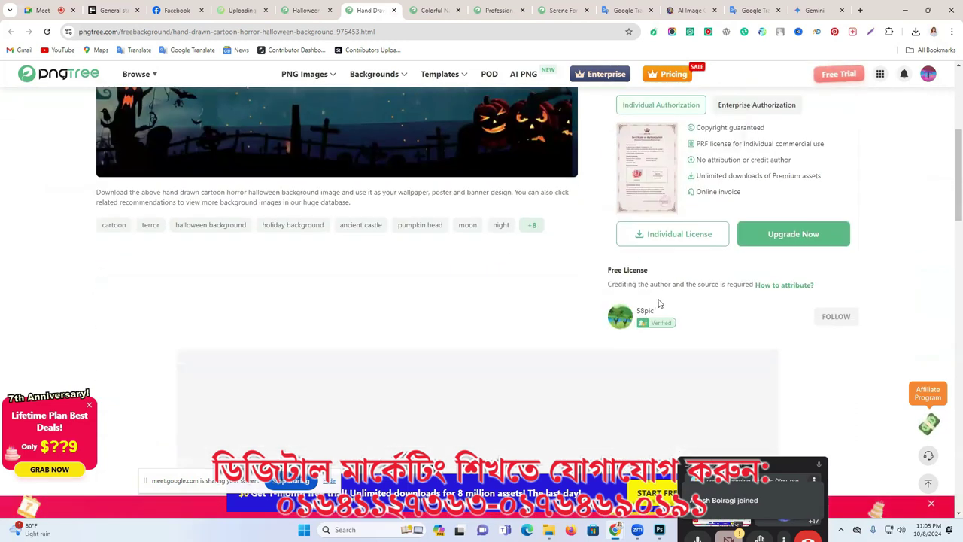
pyautogui.click(644, 313)
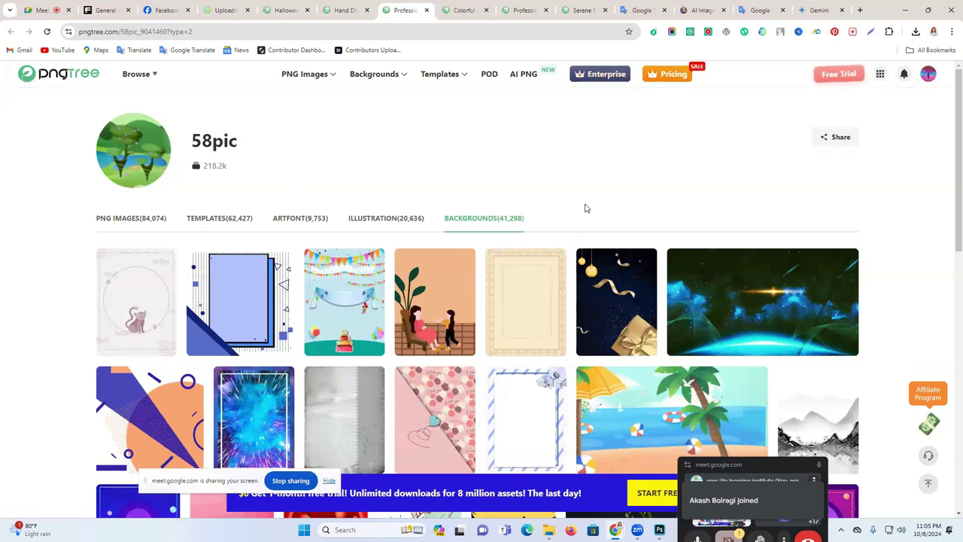
pyautogui.scroll(-1, 562, 199)
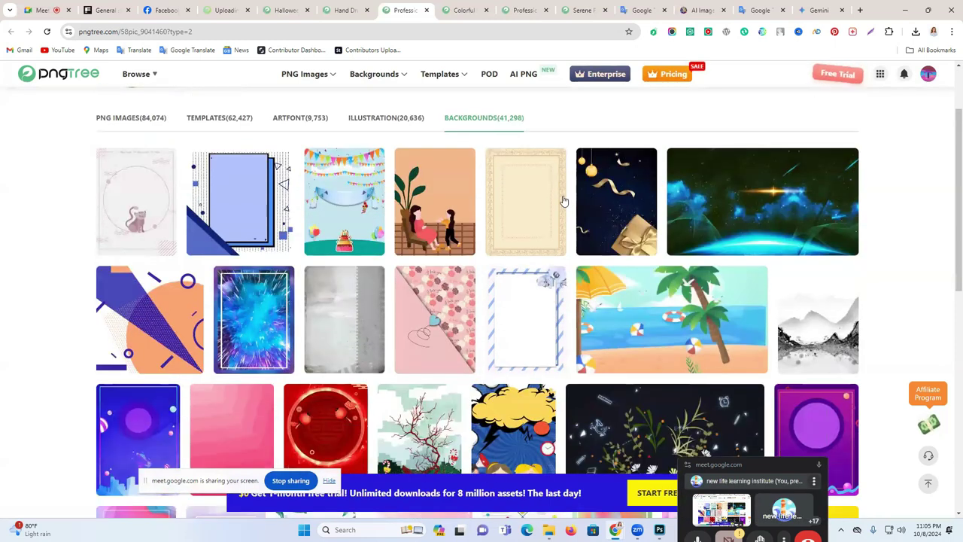
pyautogui.scroll(1, 563, 200)
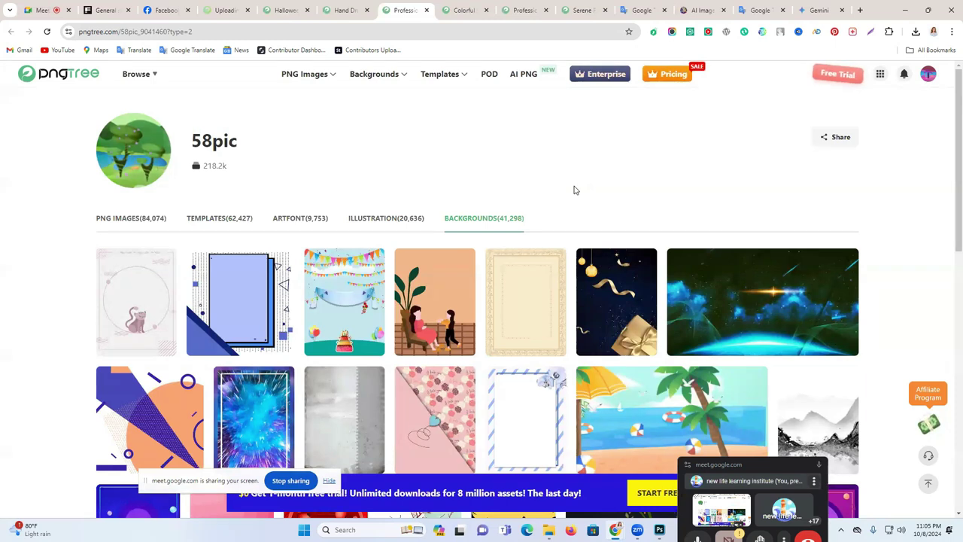
# Return to the Pngtree Uploading System, open its homepage and check the account's earnings figure.
pyautogui.click(344, 10)
pyautogui.click(260, 7)
pyautogui.click(233, 7)
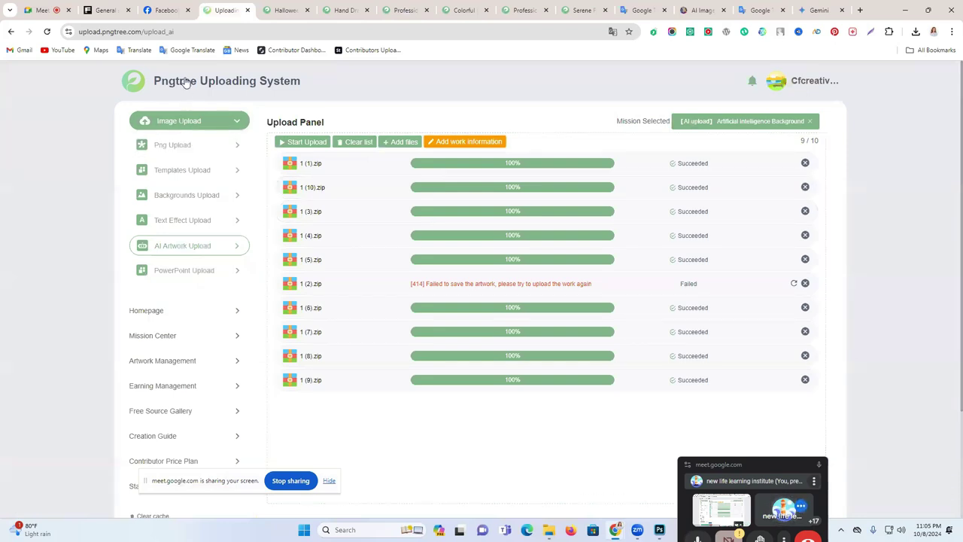
pyautogui.click(166, 361)
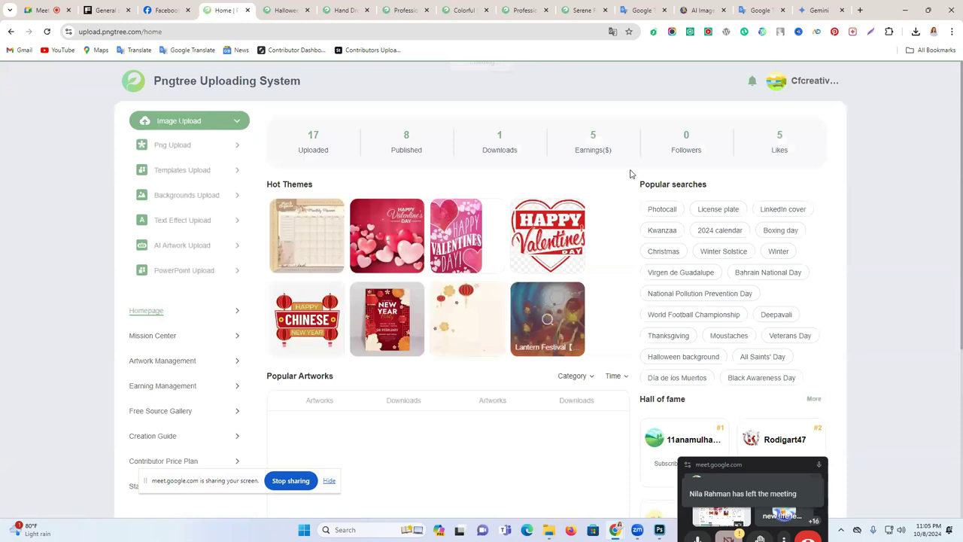
pyautogui.doubleClick(593, 135)
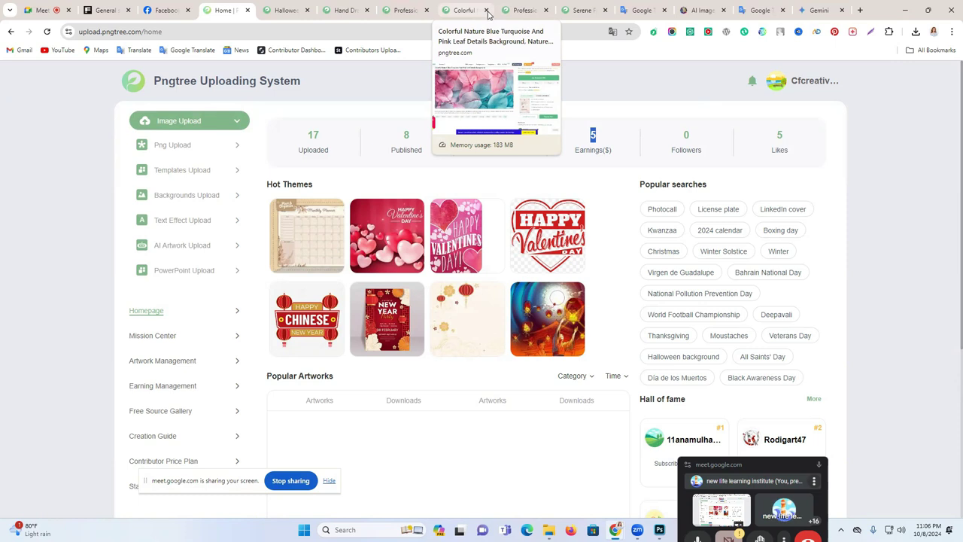
# Close all the Pngtree image, search result and contributor pages, keeping the Uploading System's homepage open.
pyautogui.click(486, 11)
pyautogui.click(487, 11)
pyautogui.click(486, 11)
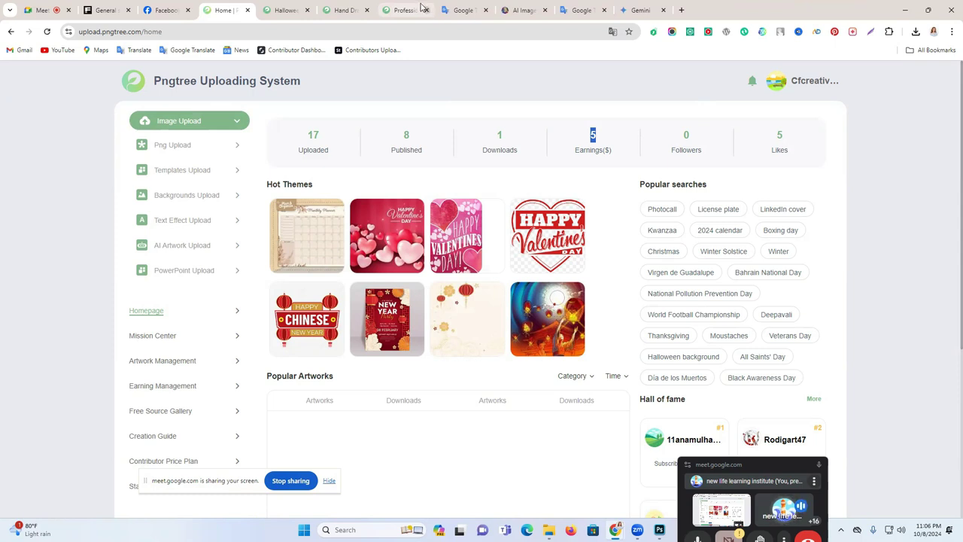
pyautogui.click(345, 9)
pyautogui.click(366, 10)
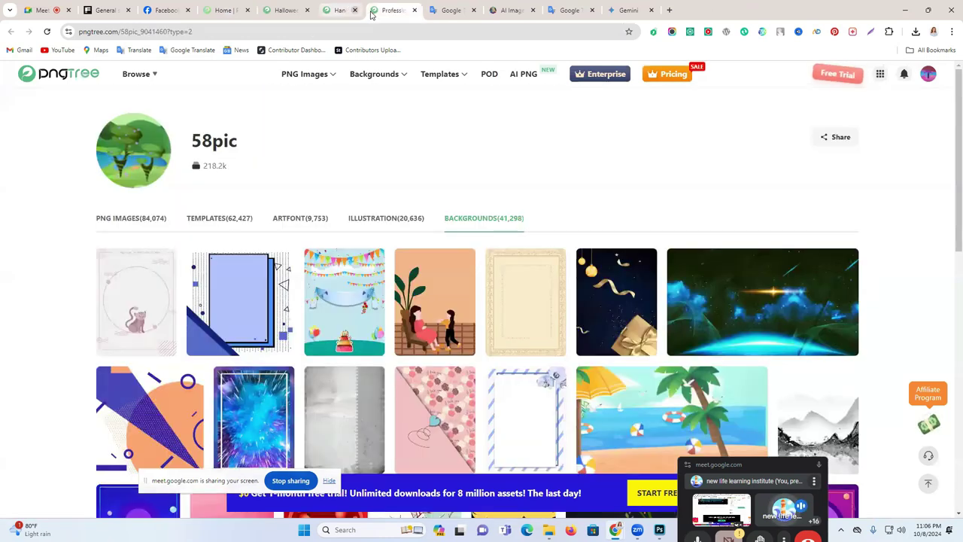
pyautogui.click(367, 11)
pyautogui.click(307, 10)
pyautogui.click(236, 7)
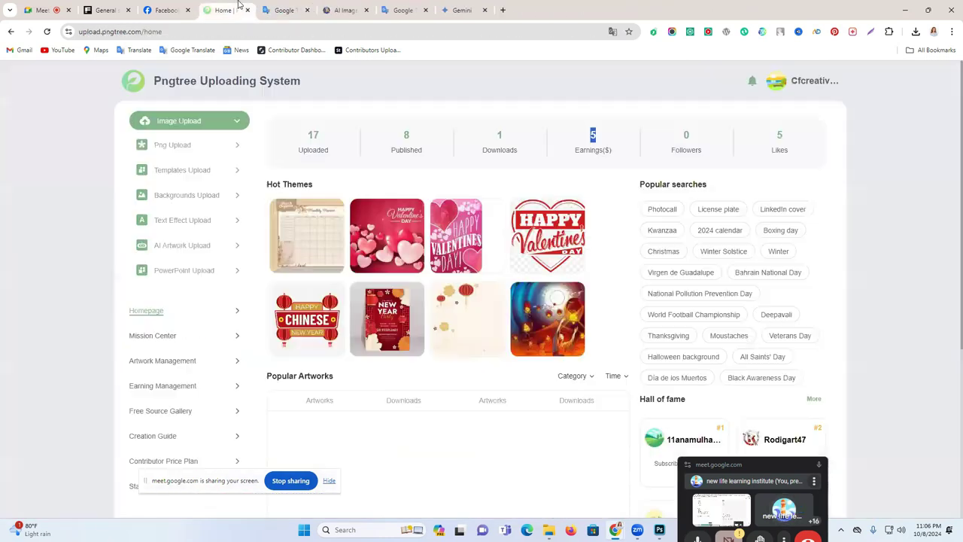
pyautogui.click(550, 89)
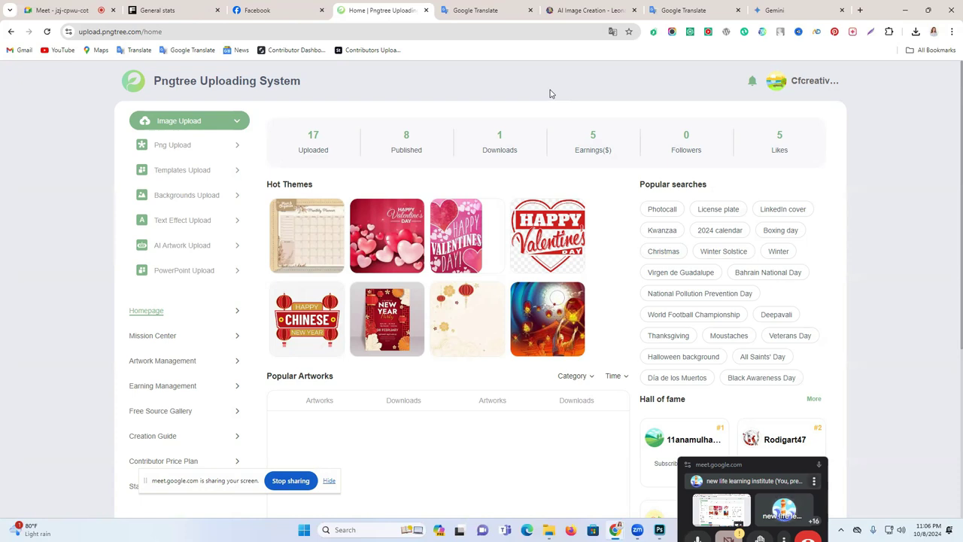
# Switch to Facebook and close its three open chat windows.
pyautogui.click(242, 8)
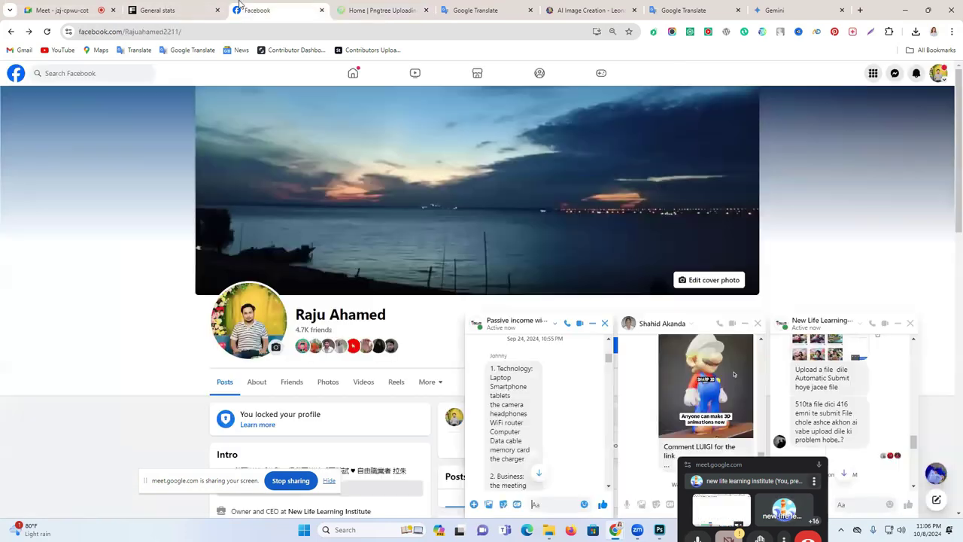
pyautogui.click(604, 323)
pyautogui.click(759, 325)
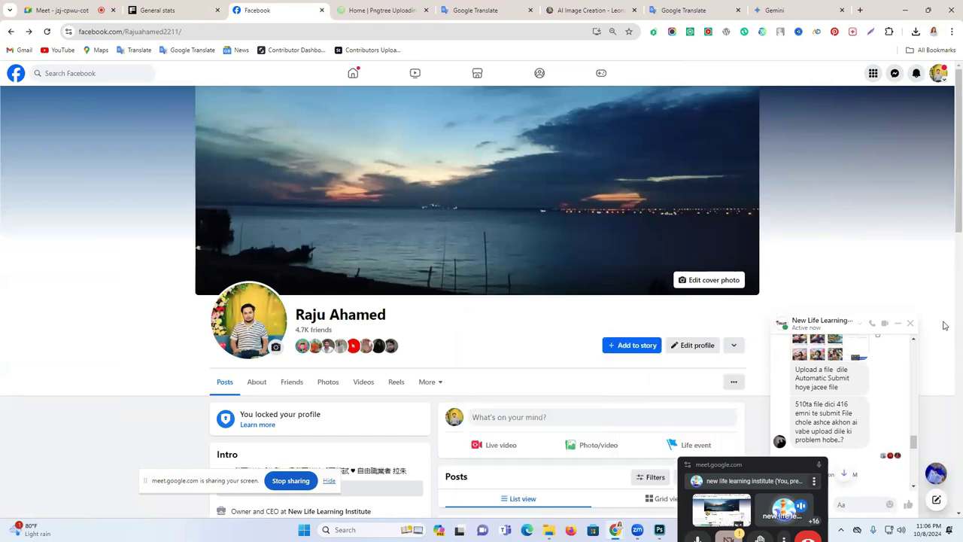
pyautogui.click(910, 324)
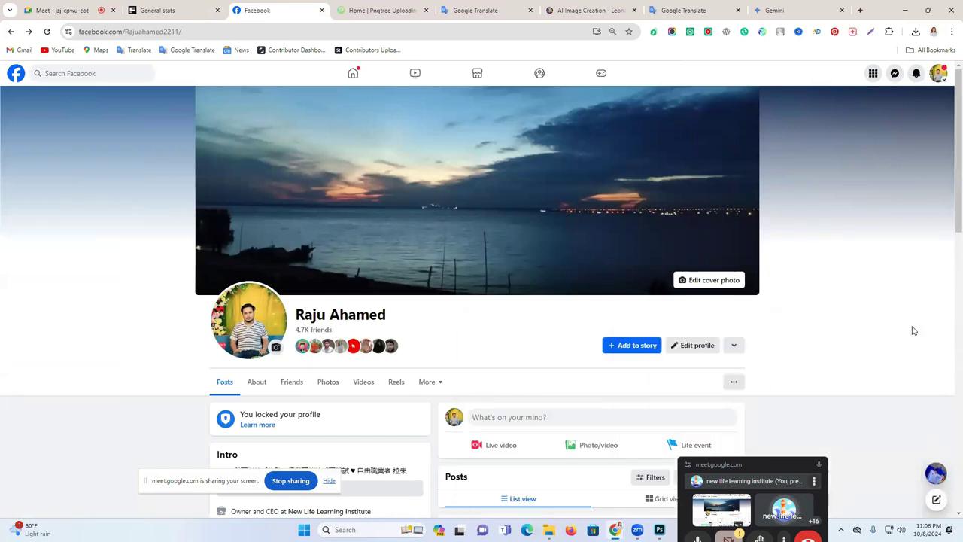
# Close the Freepik, Pngtree, Google Translate, Leonardo.Ai, Gemini and Facebook pages, keeping only the Meet call and a blank new tab.
pyautogui.click(366, 14)
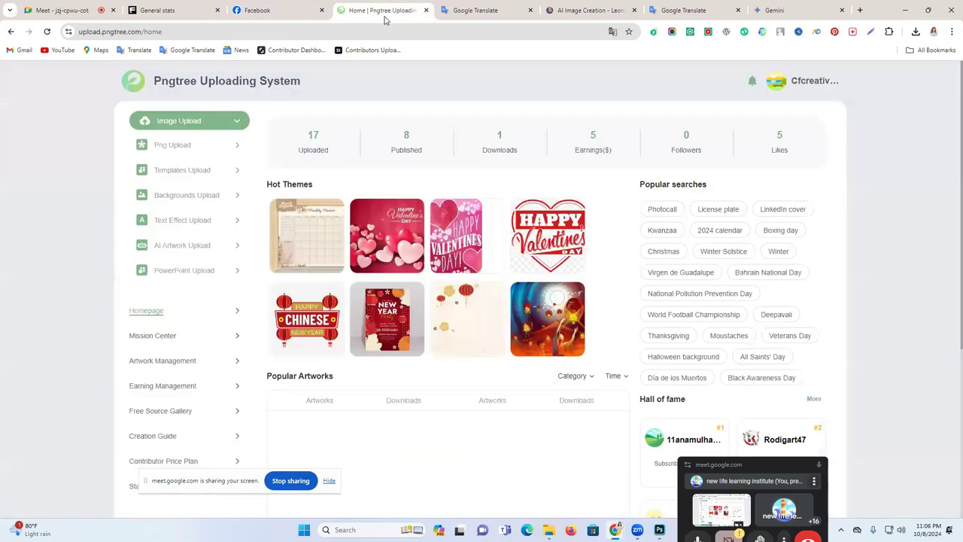
pyautogui.click(182, 7)
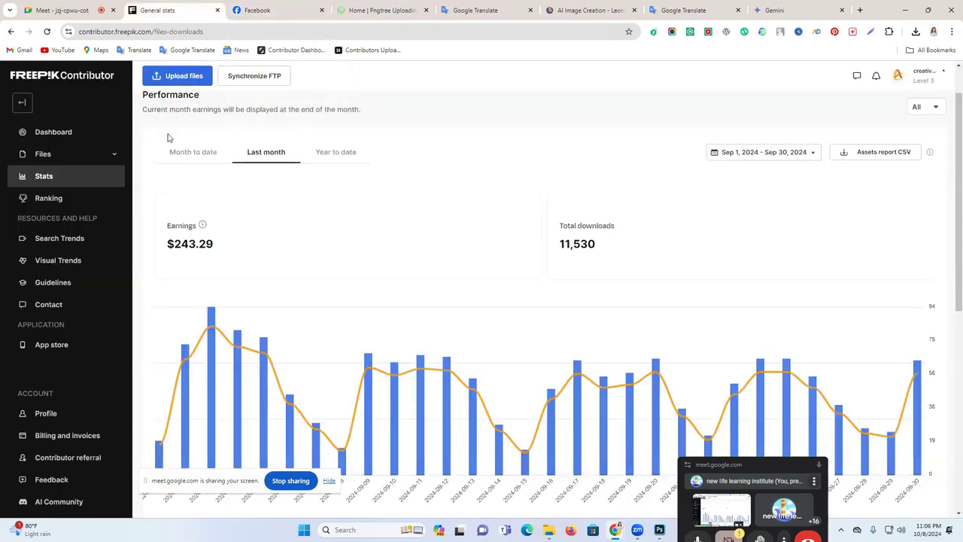
pyautogui.click(217, 10)
pyautogui.click(358, 9)
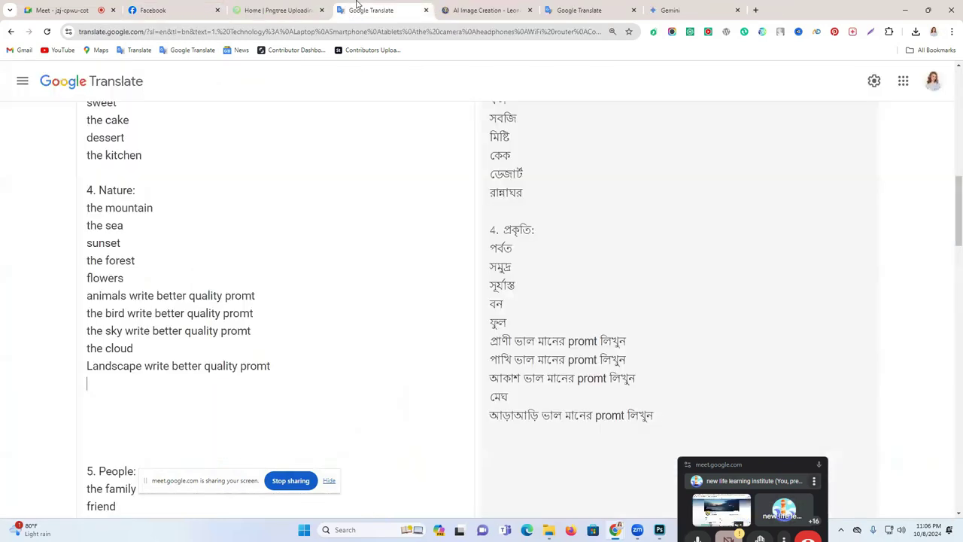
pyautogui.click(307, 6)
pyautogui.click(321, 9)
pyautogui.click(324, 10)
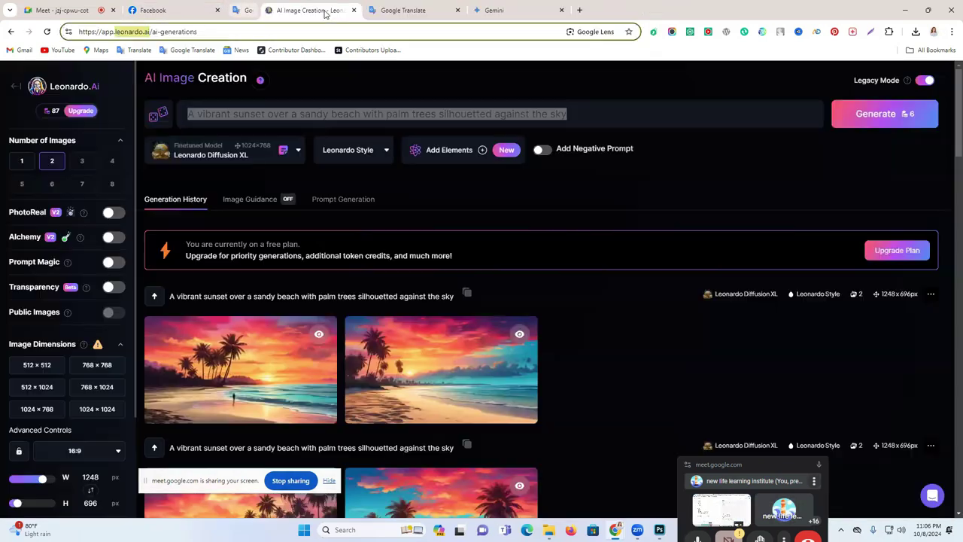
pyautogui.click(326, 10)
pyautogui.click(323, 9)
pyautogui.click(323, 10)
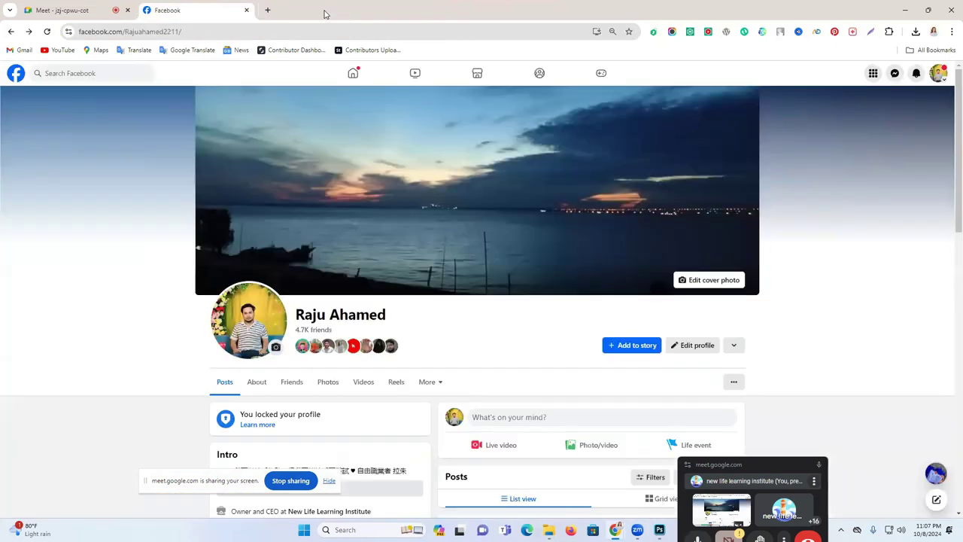
pyautogui.click(265, 9)
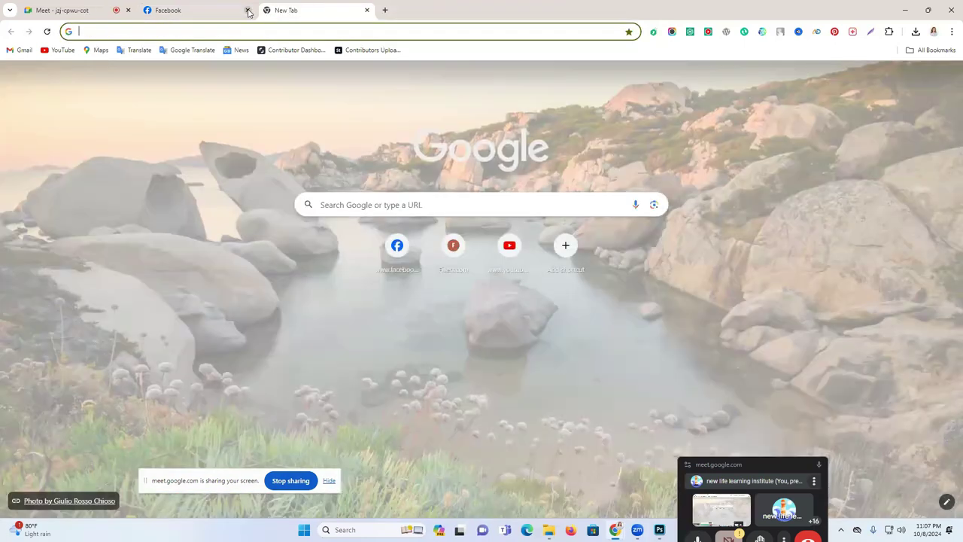
pyautogui.click(248, 10)
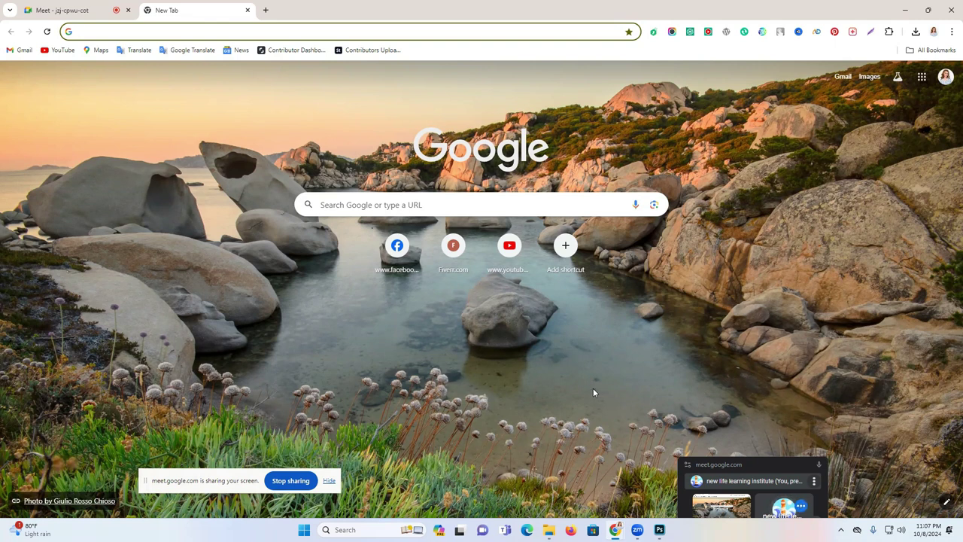
pyautogui.click(378, 30)
pyautogui.click(735, 110)
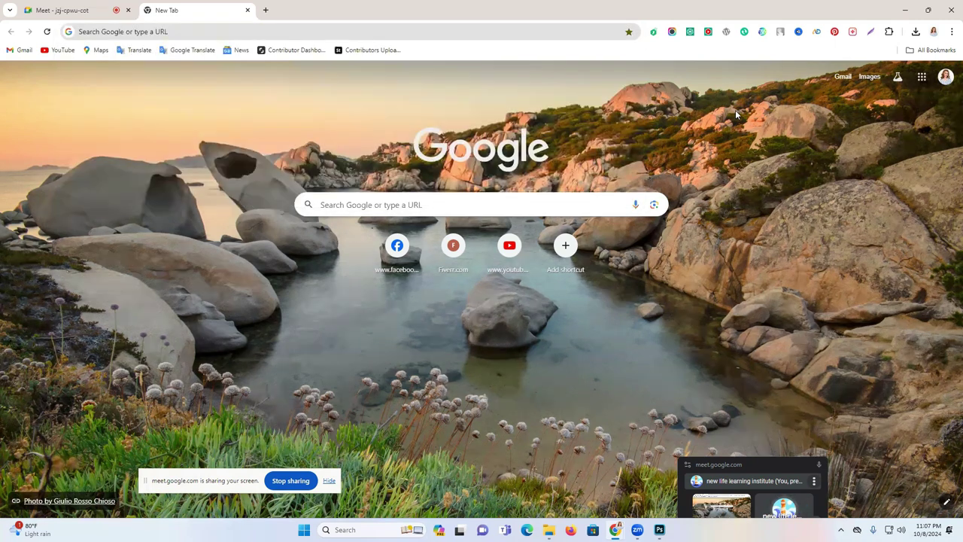
pyautogui.click(509, 34)
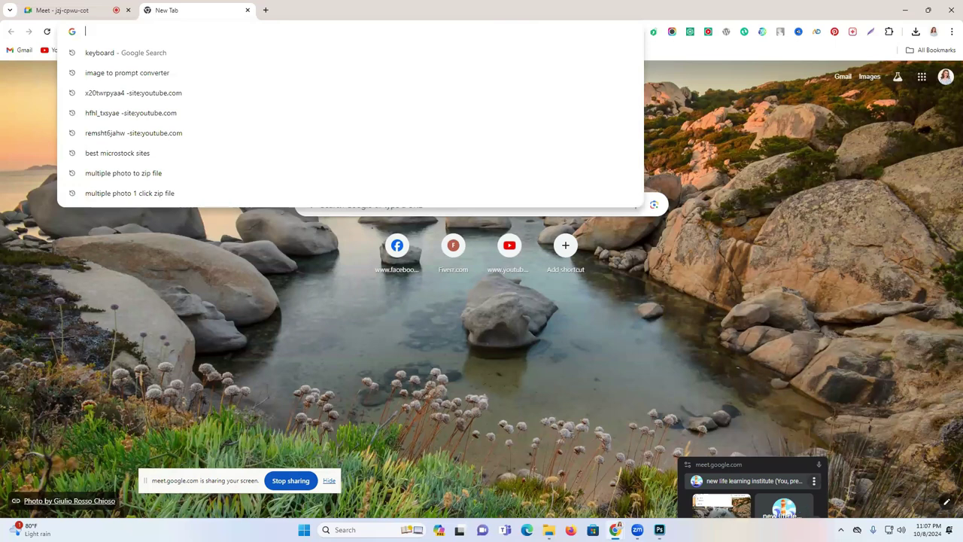
pyautogui.click(753, 189)
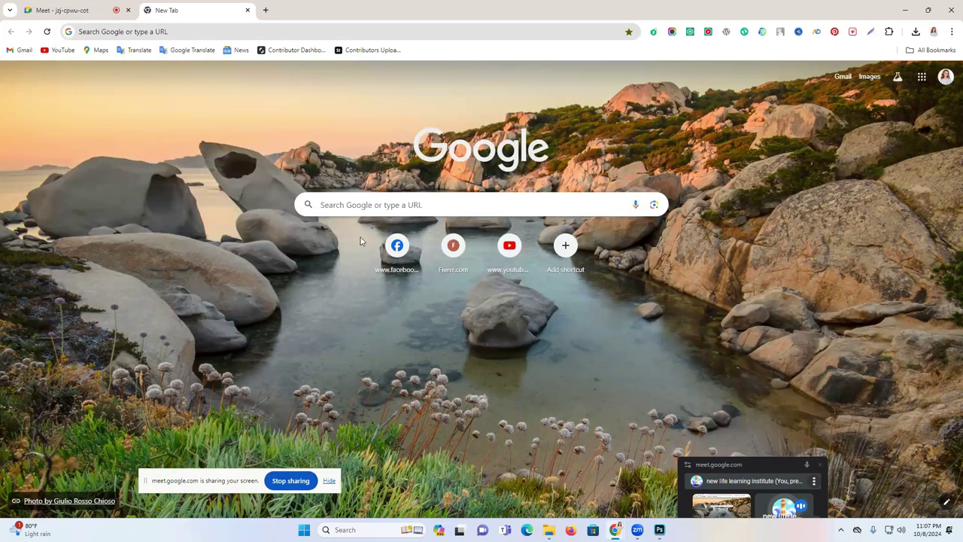